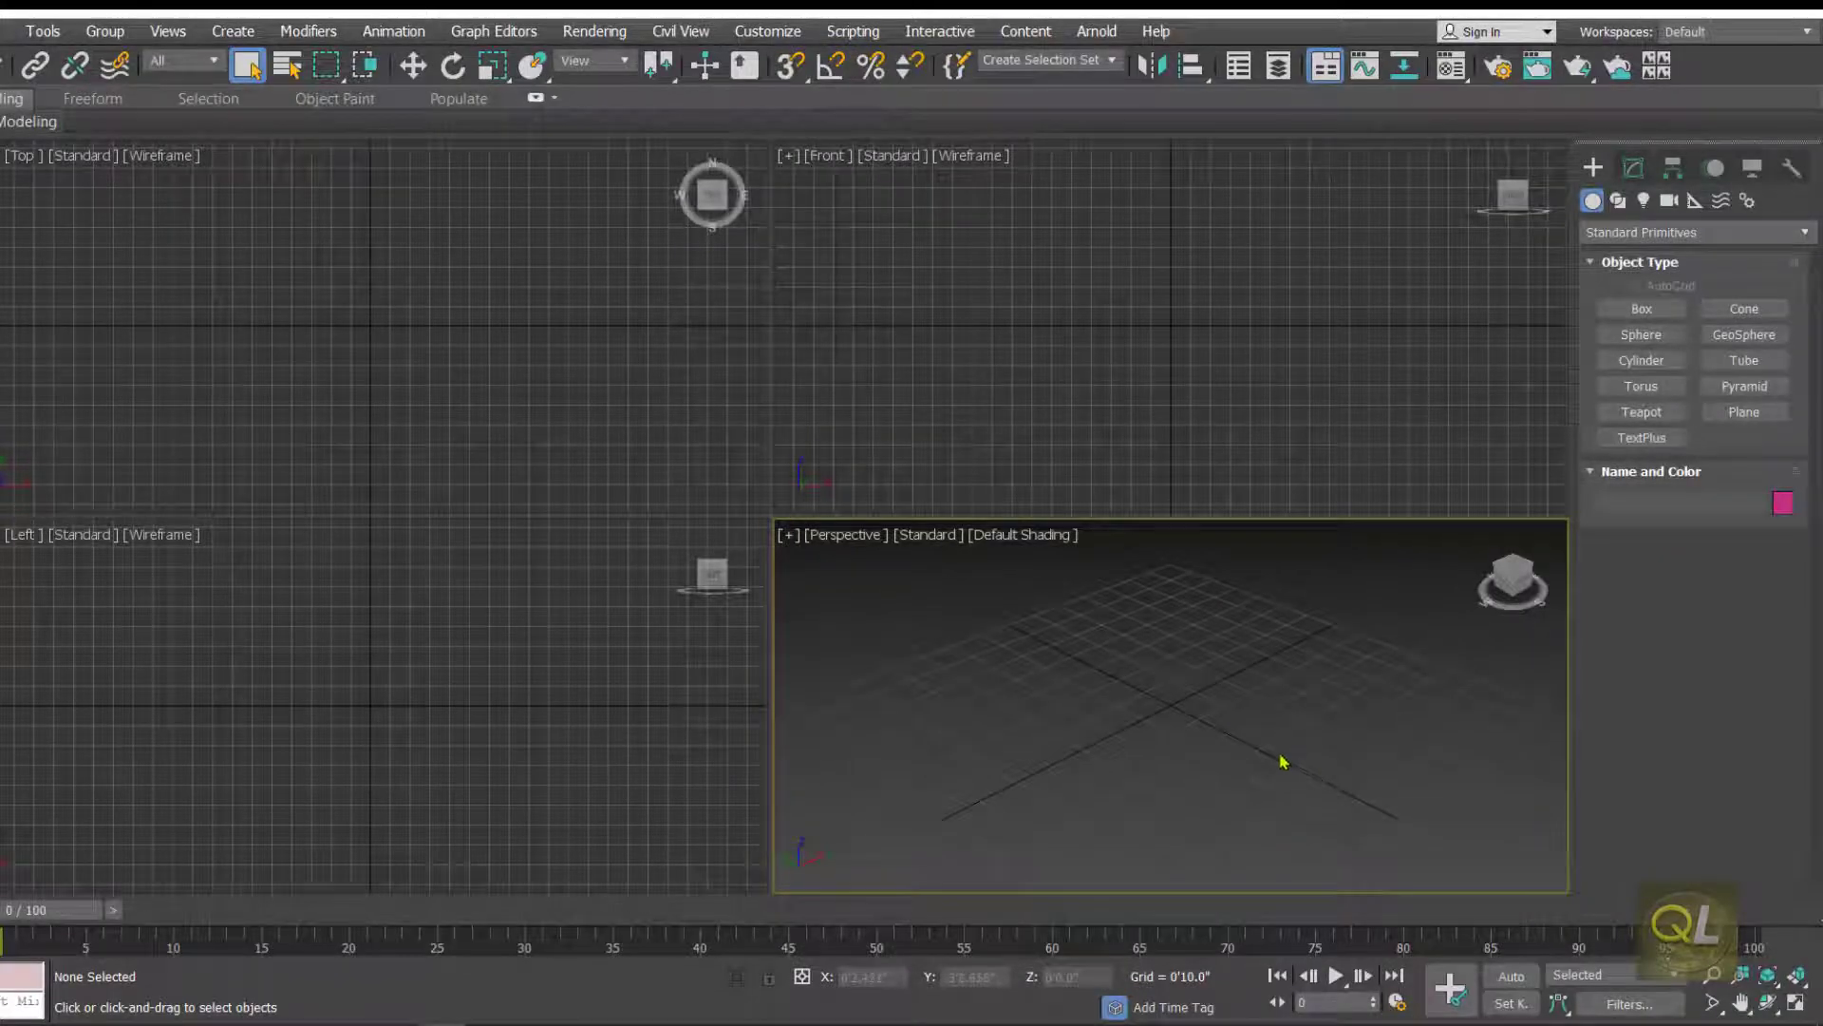
# - Create two teapots in the Perspective viewport, with radii of about 1'3.6" and 1'3.4"
pyautogui.click(1641, 412)
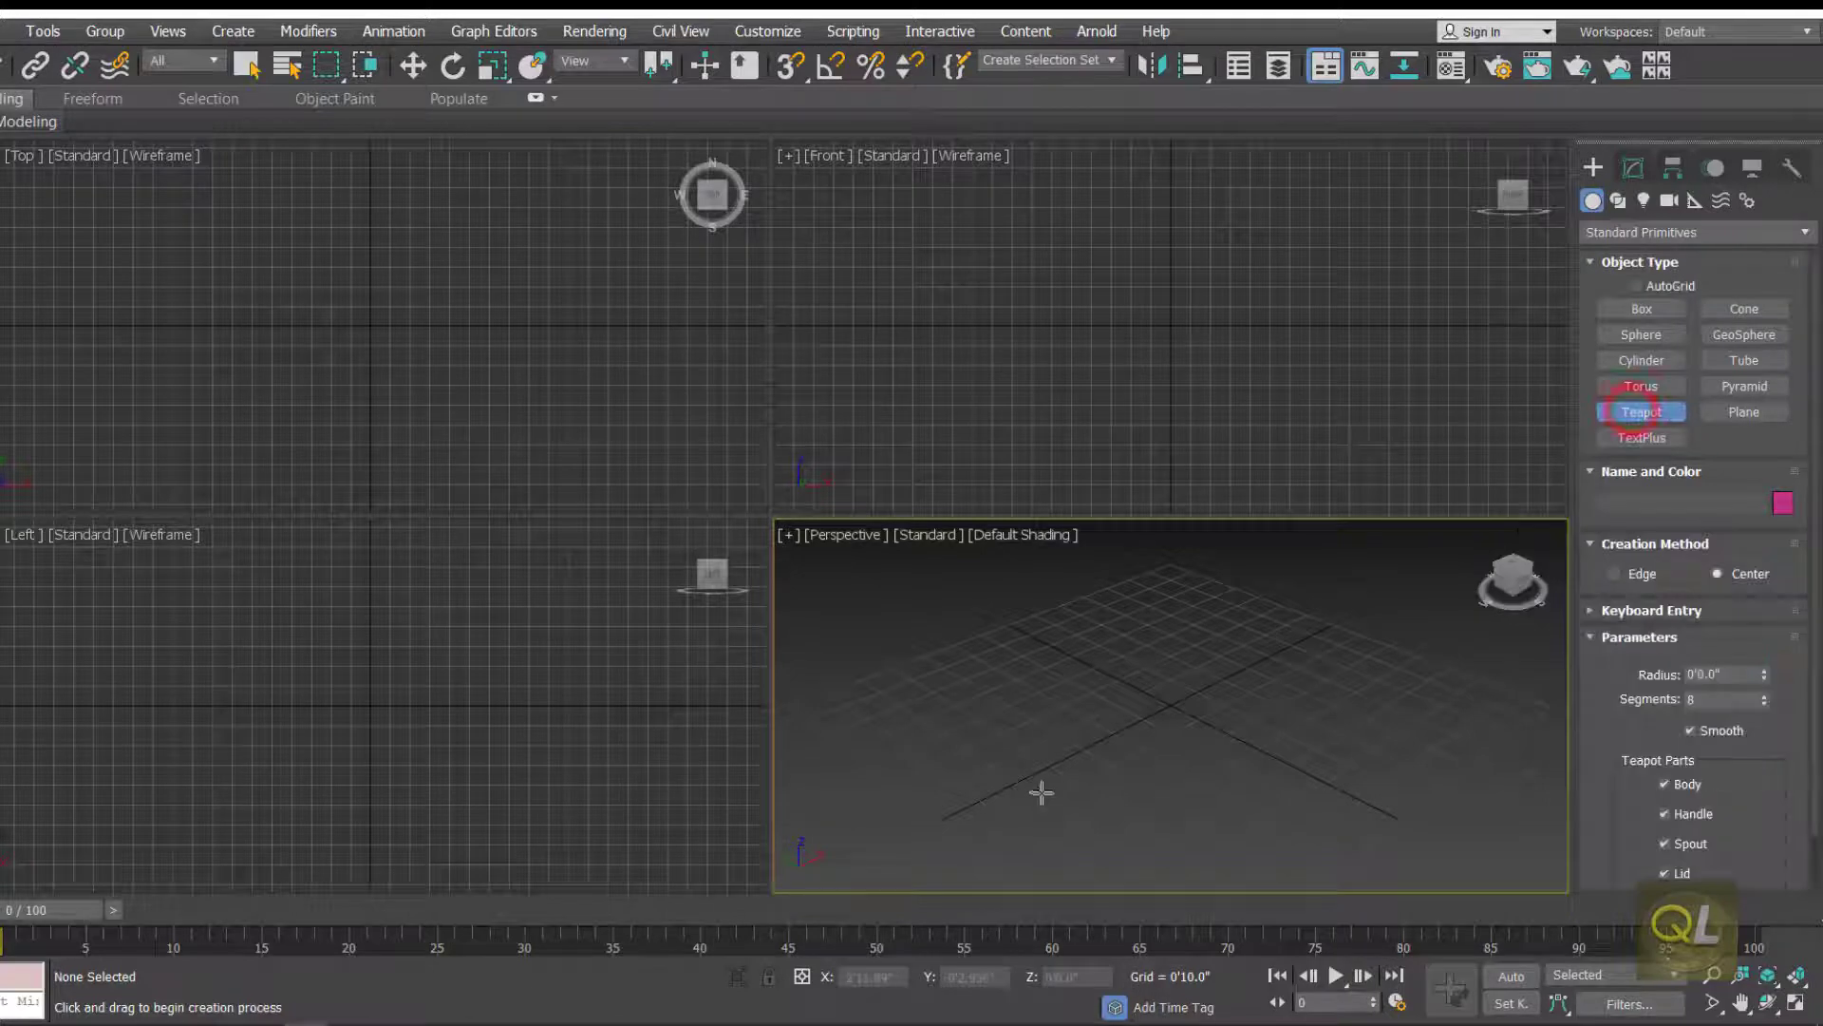
pyautogui.moveTo(1041, 792); pyautogui.dragTo(1040, 825)
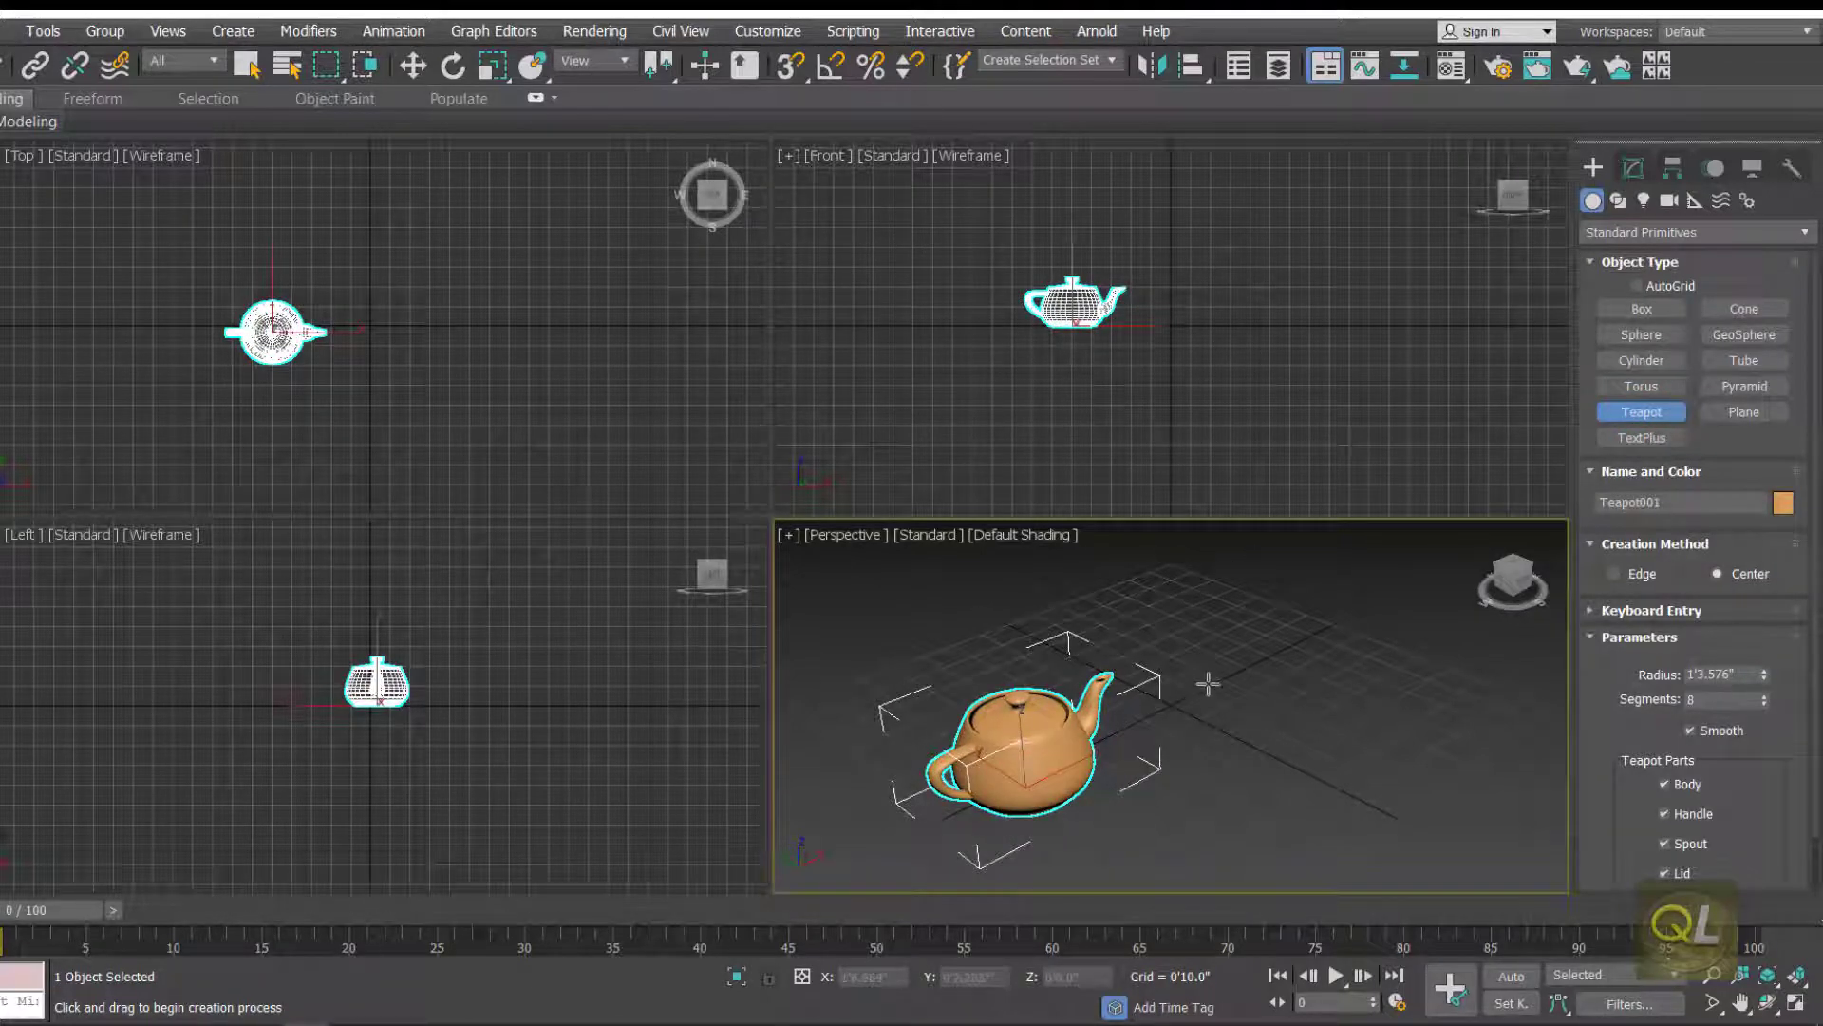
pyautogui.moveTo(1211, 686); pyautogui.dragTo(1221, 714)
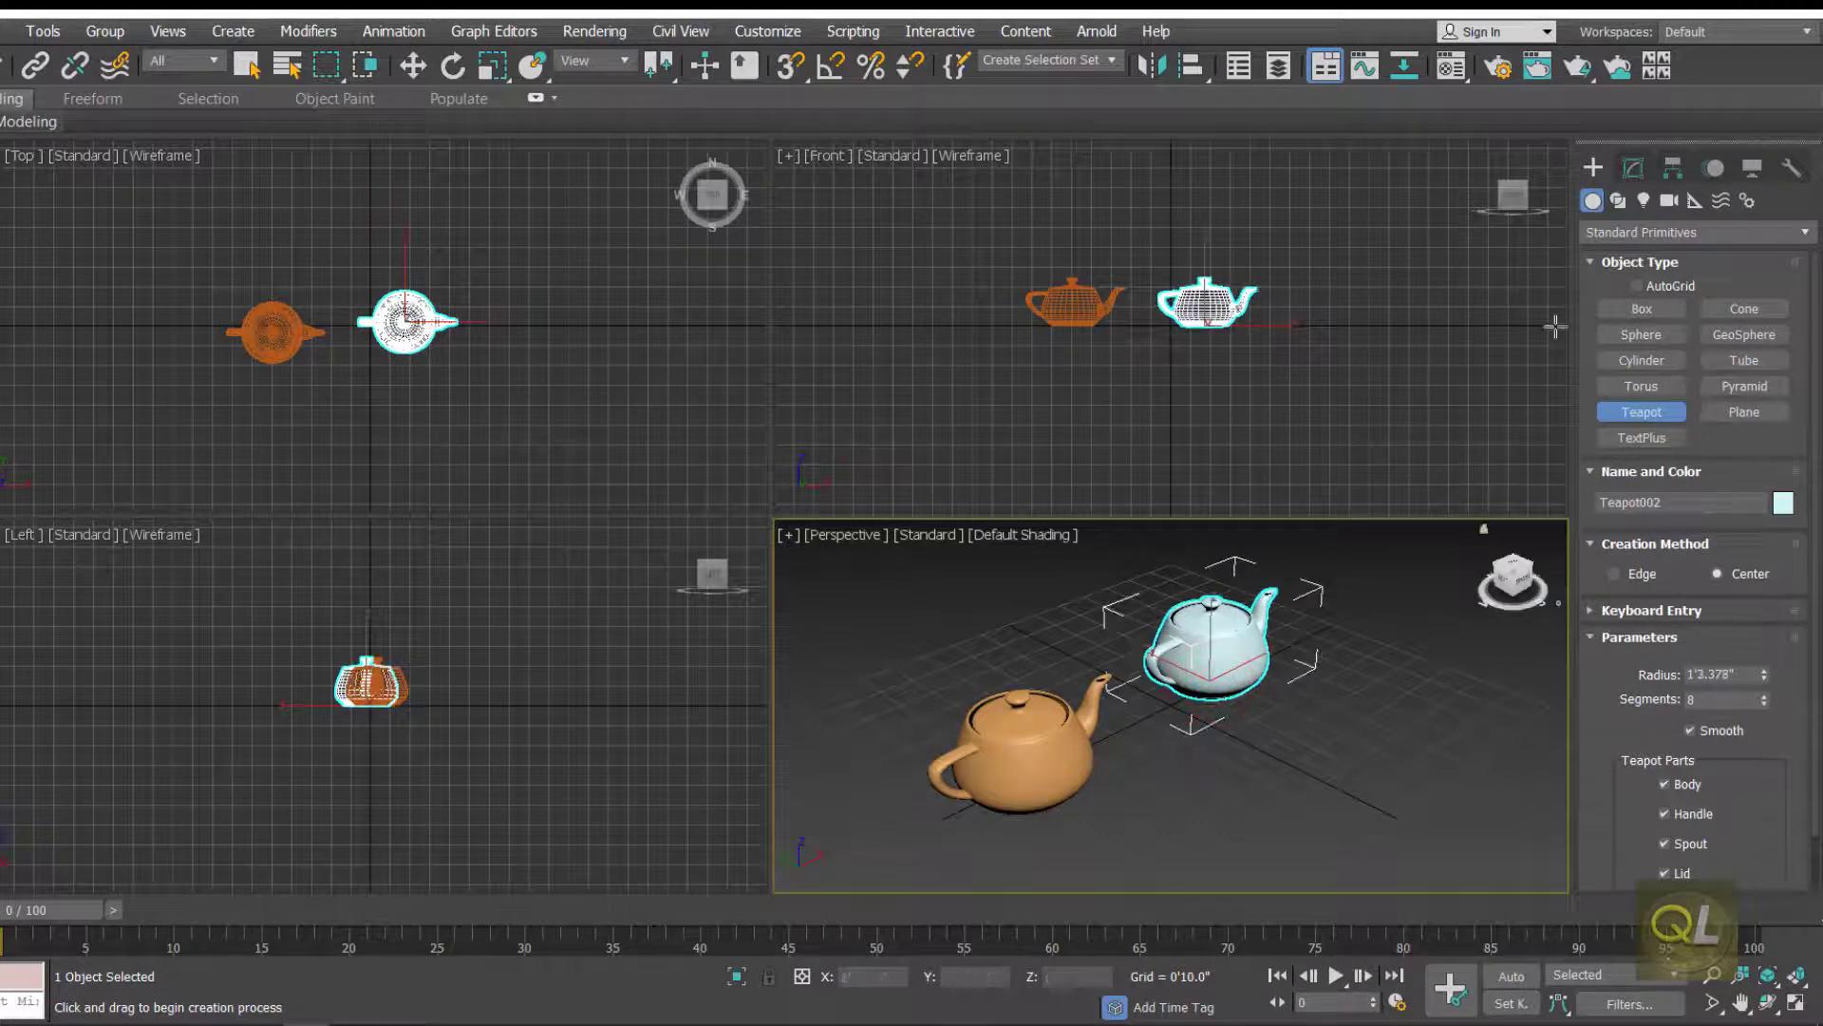
# - Turn off the spout and lid of the second teapot to make it a cup, and maximize the Perspective viewport
pyautogui.click(1633, 169)
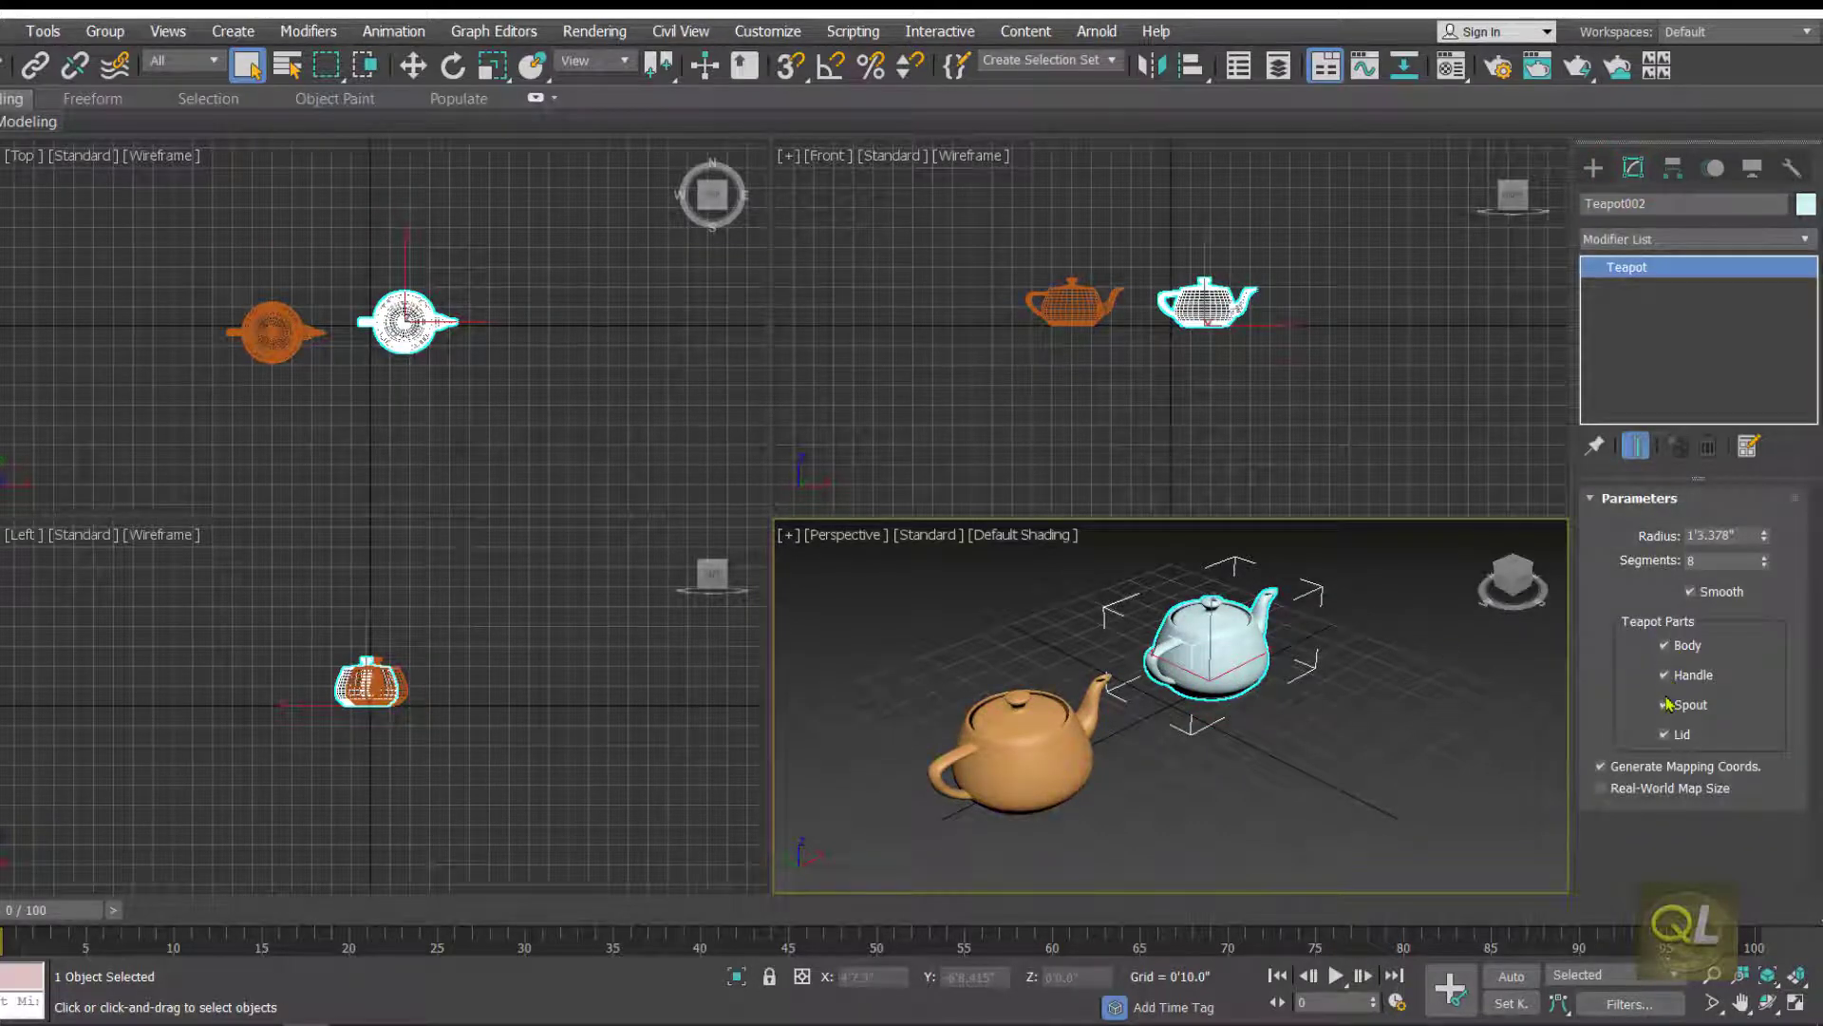
pyautogui.click(1666, 703)
pyautogui.click(1665, 735)
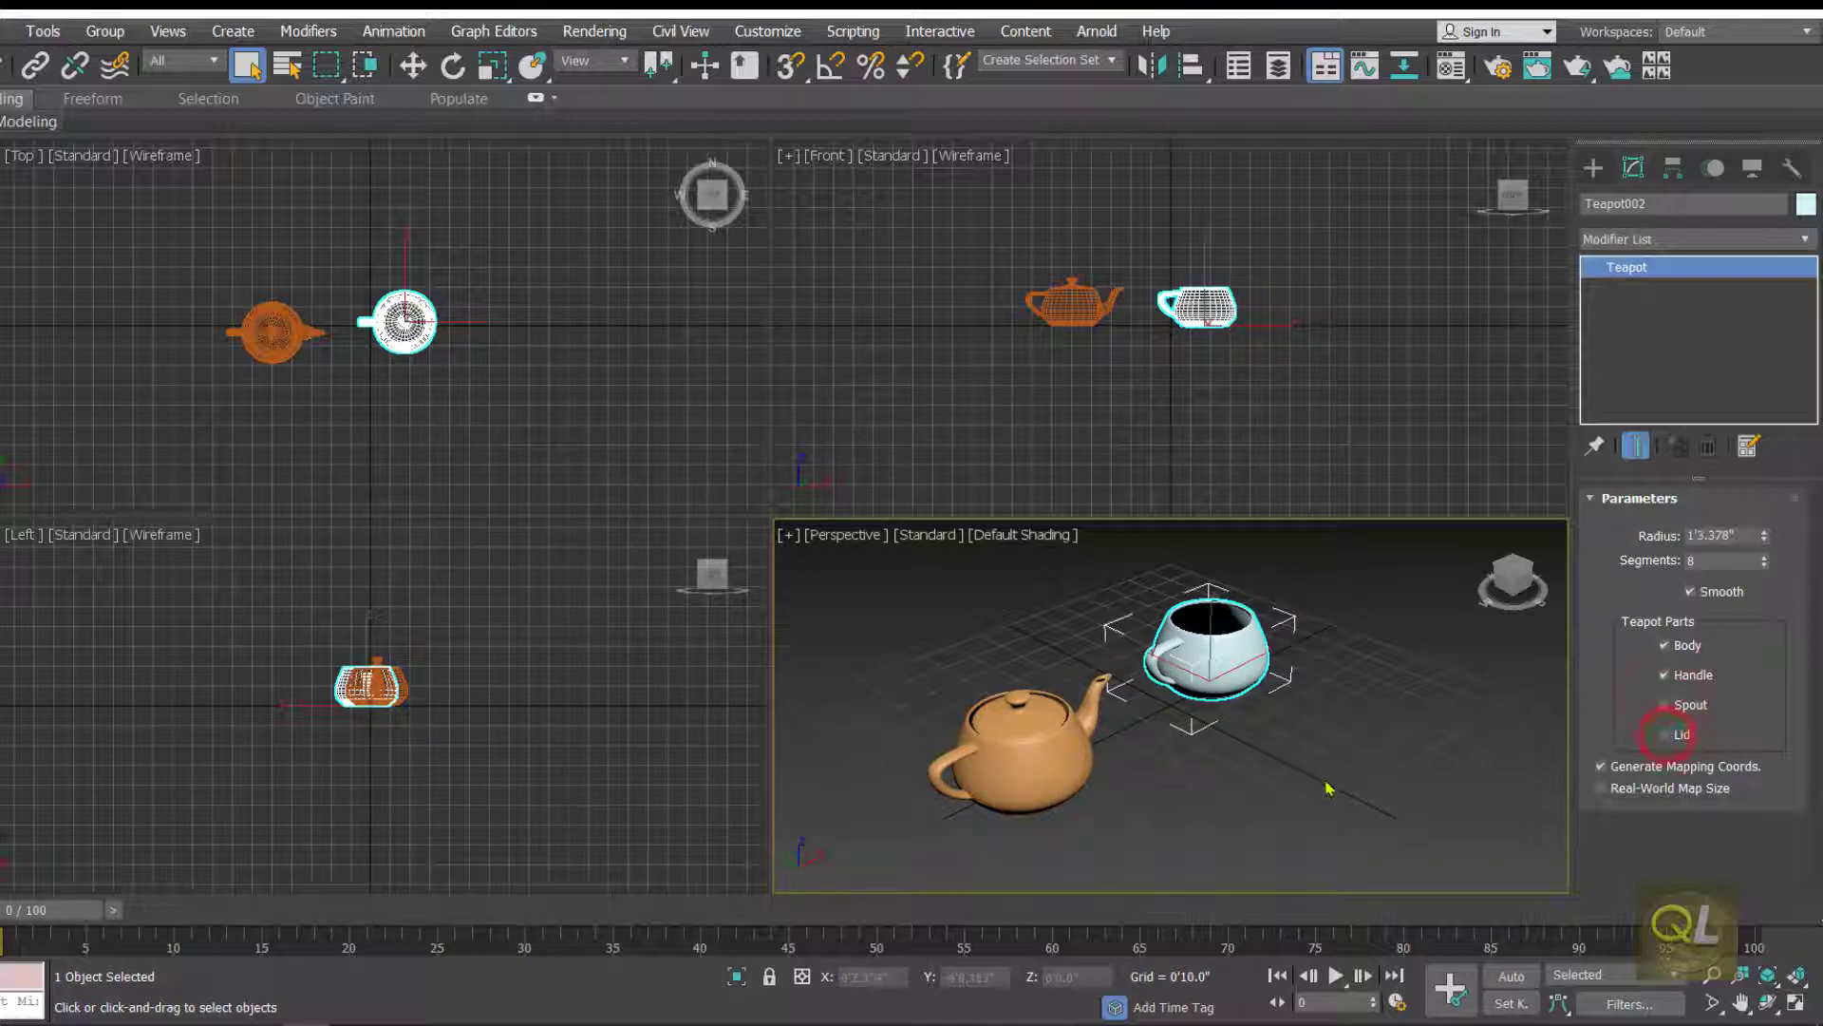
pyautogui.moveTo(1327, 788); pyautogui.dragTo(1271, 788, button='middle')
pyautogui.click(1792, 1002)
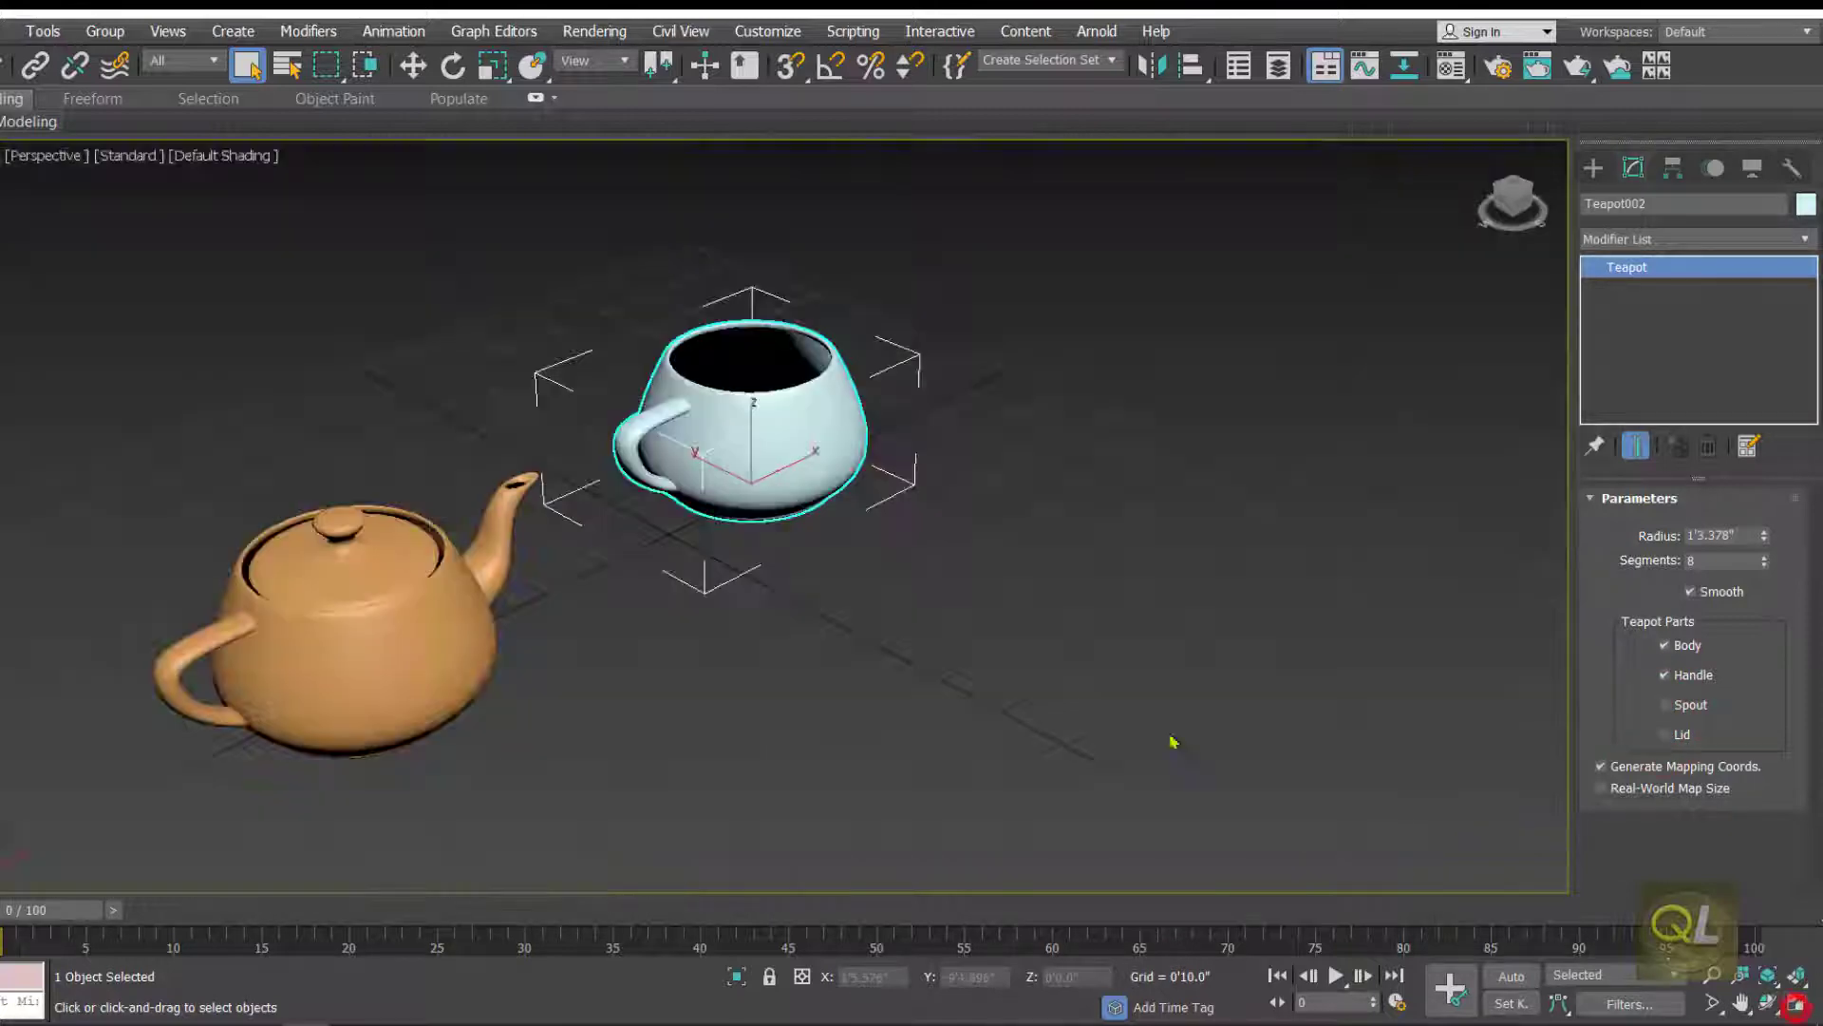
pyautogui.moveTo(1079, 651); pyautogui.dragTo(1033, 695, button='middle')
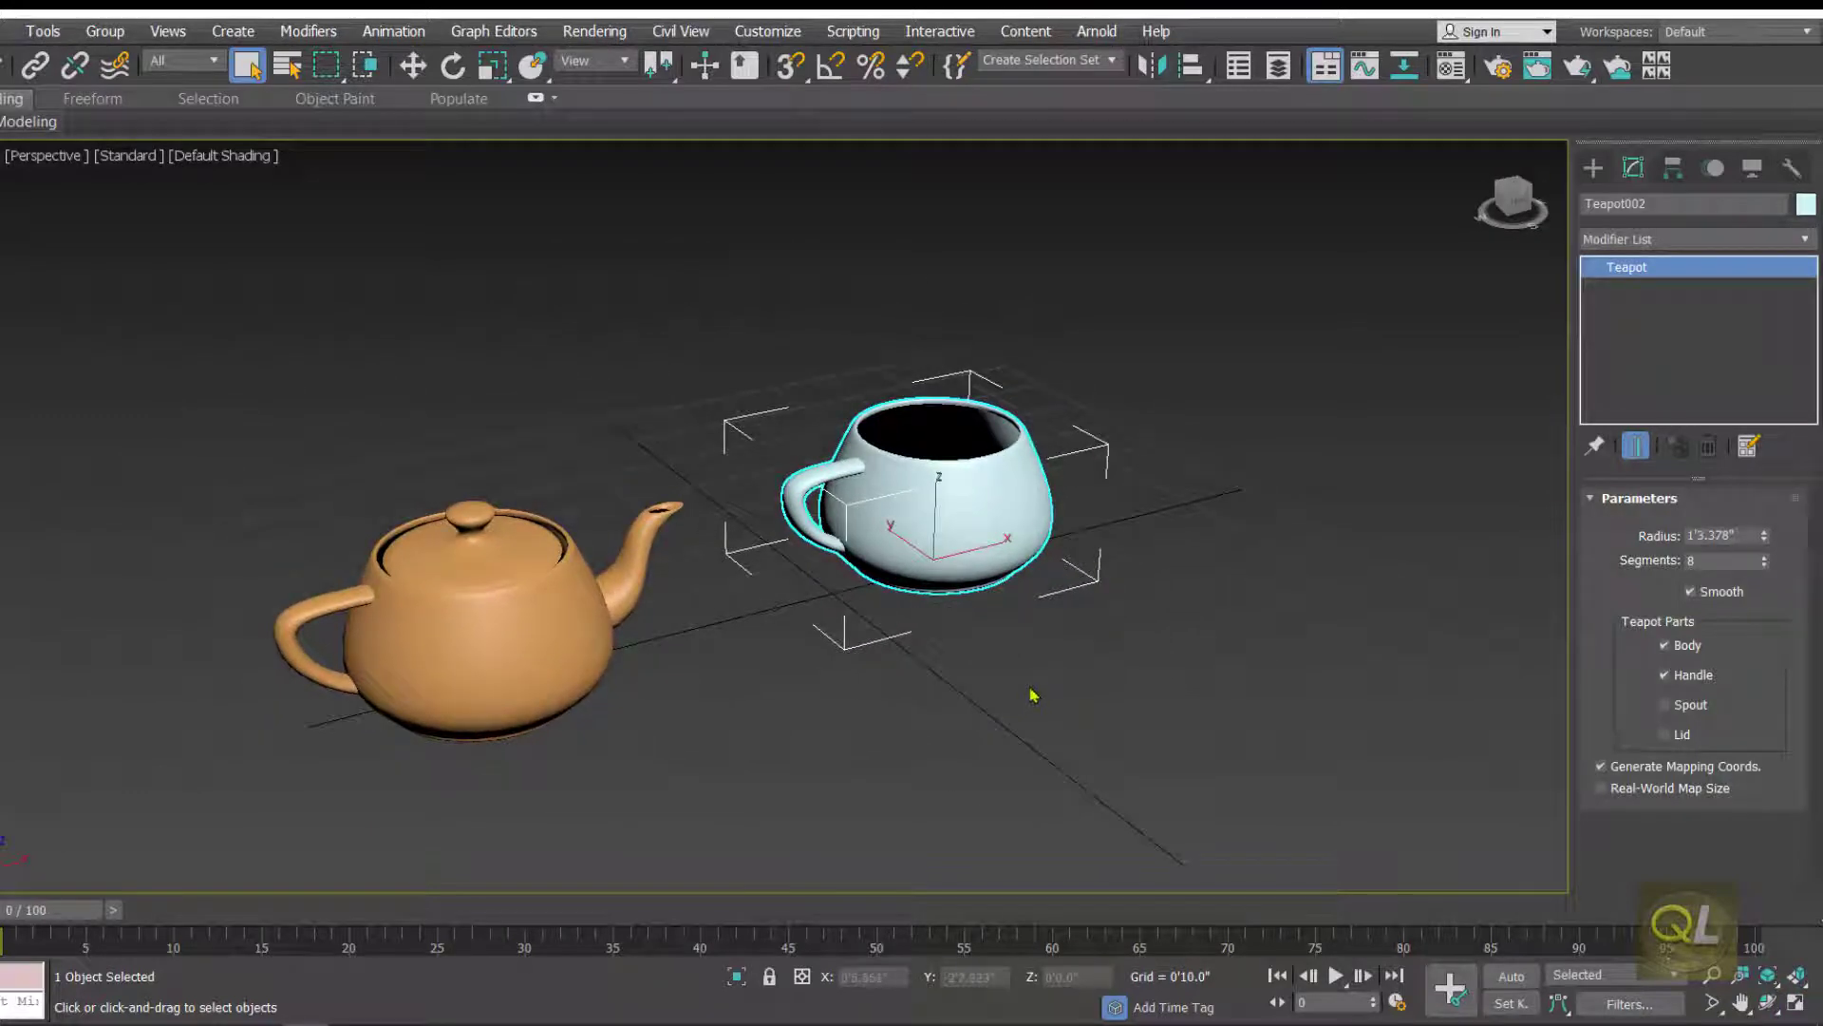
# - Select the orange teapot to check its object name, and clear the selection
pyautogui.click(1084, 682)
pyautogui.click(529, 610)
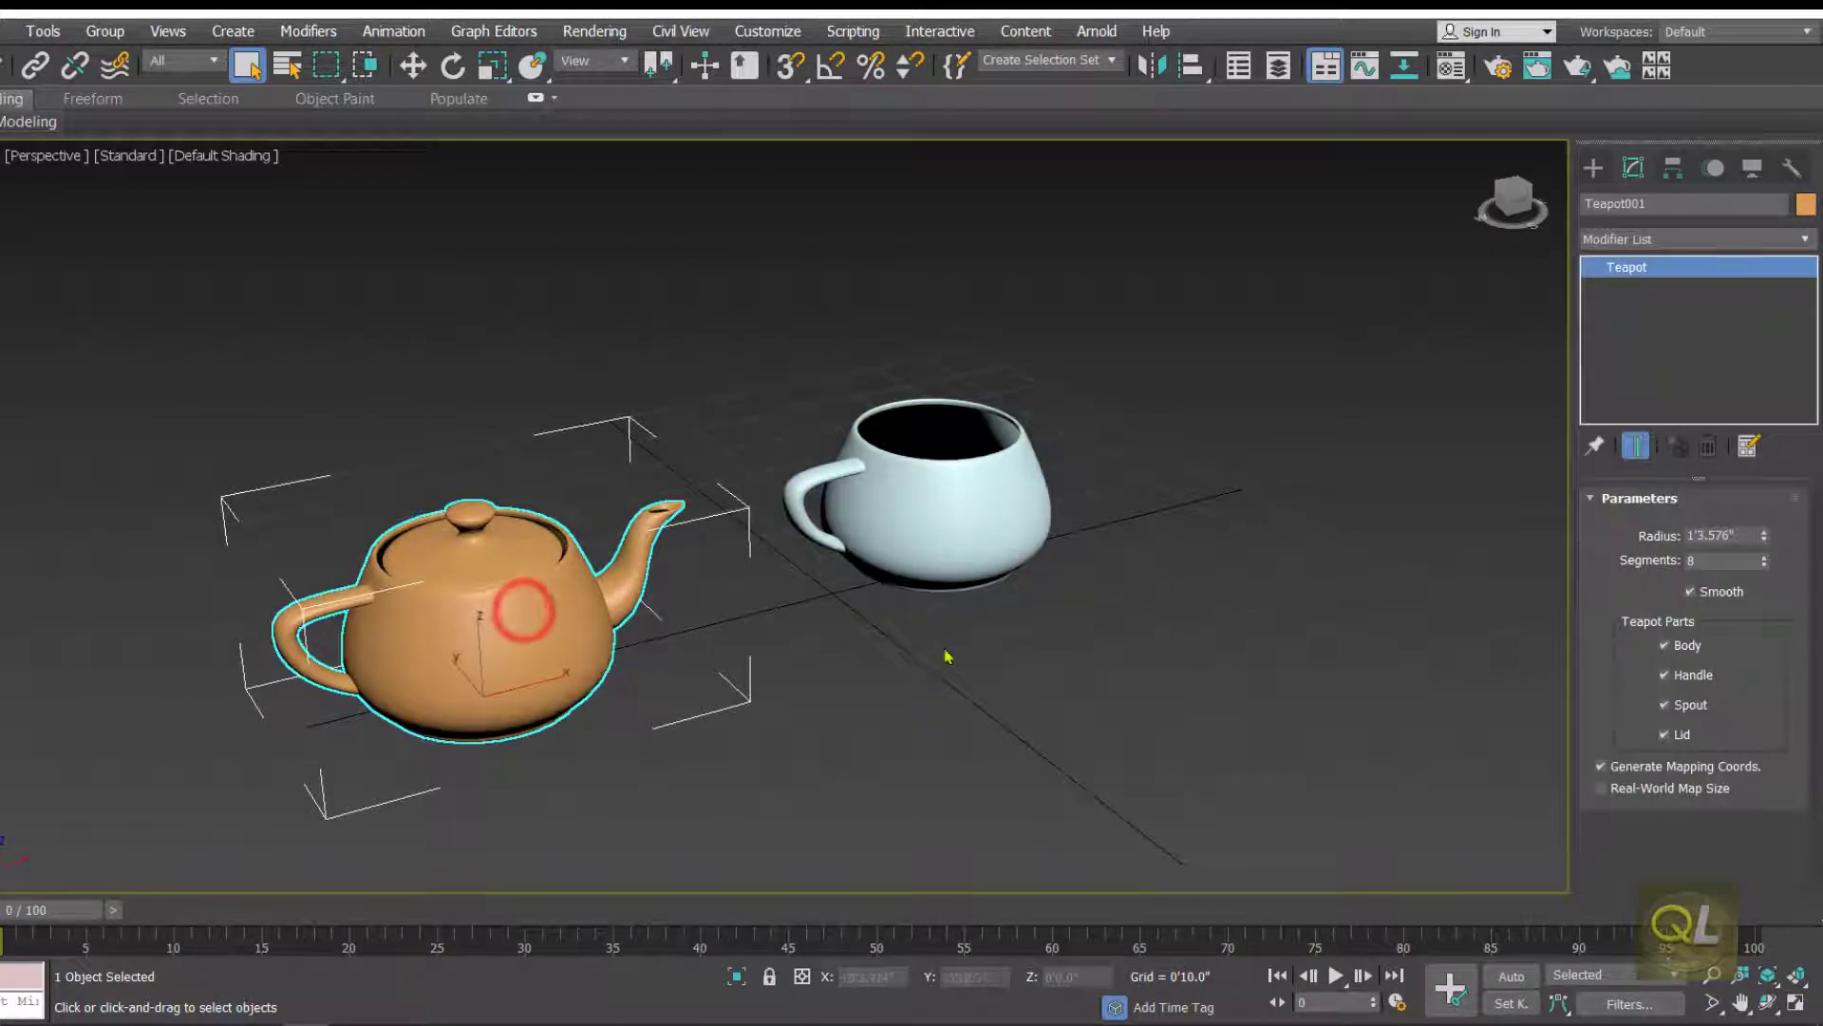
pyautogui.click(1667, 209)
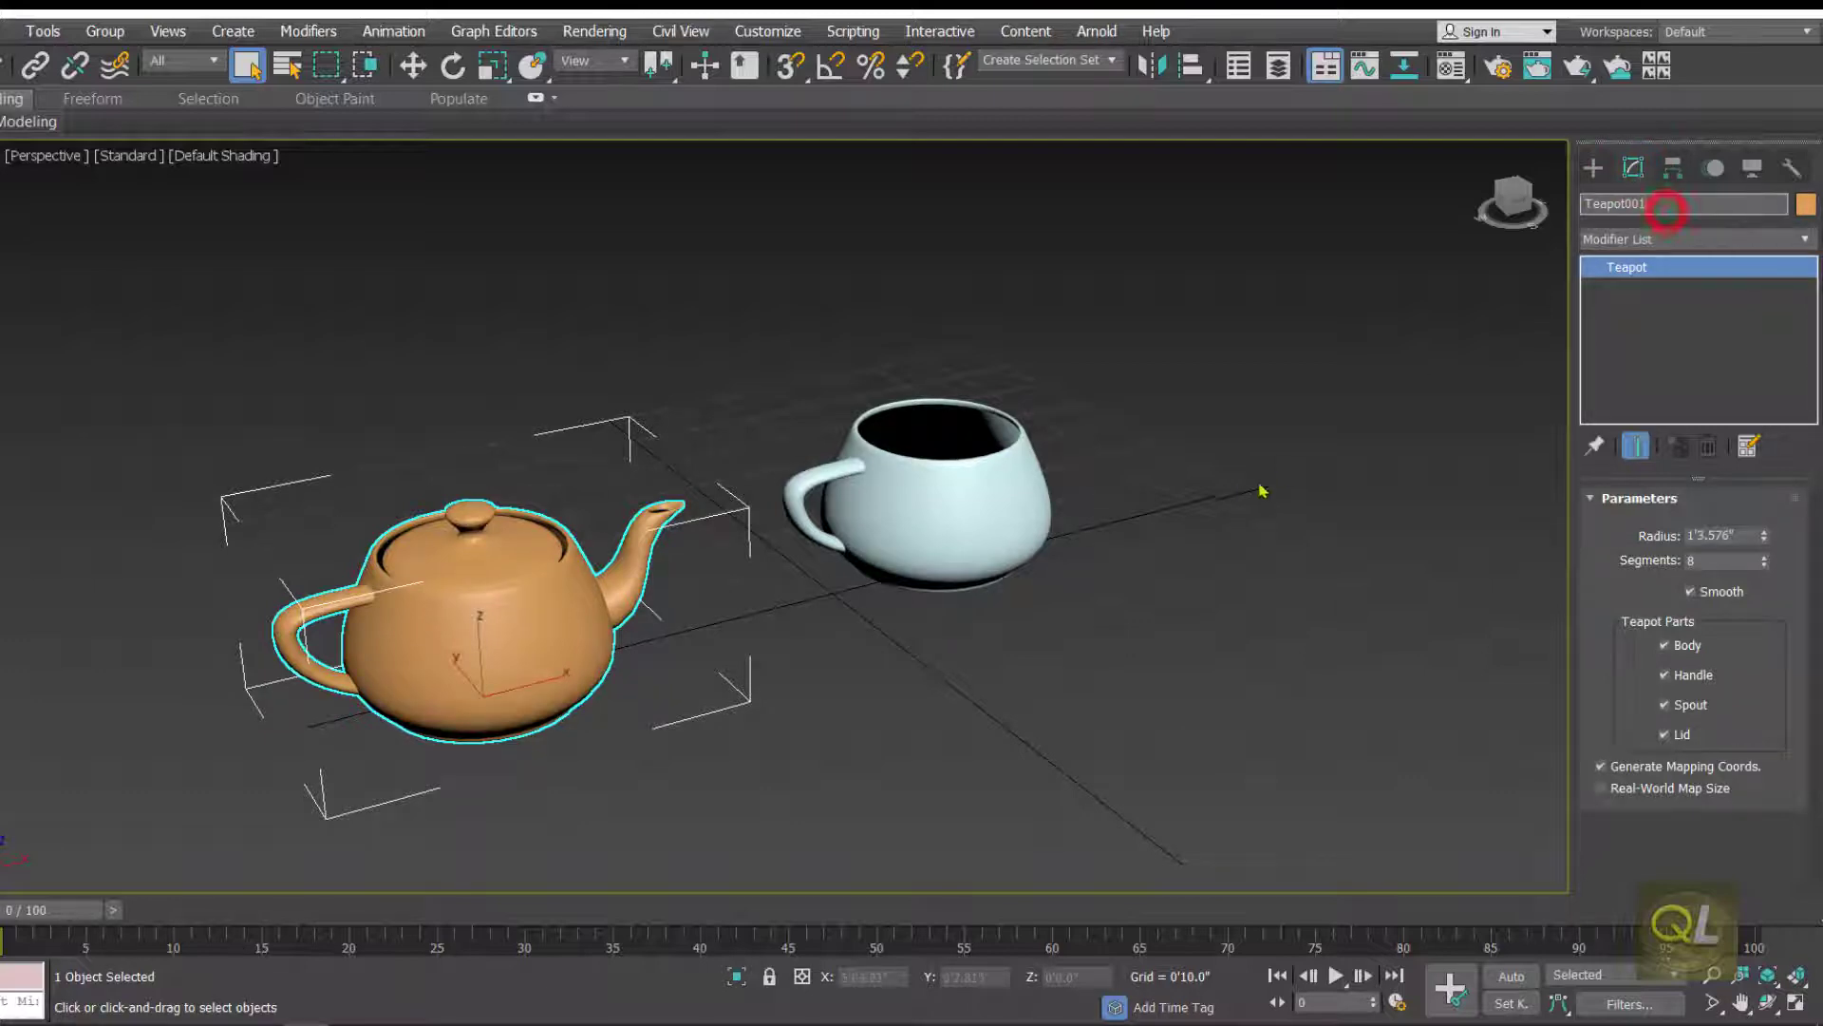
pyautogui.click(1169, 589)
# - Clone the teapot and cup together along the X axis as 5 copies, forming one long row
pyautogui.scroll(-5, 932, 643)
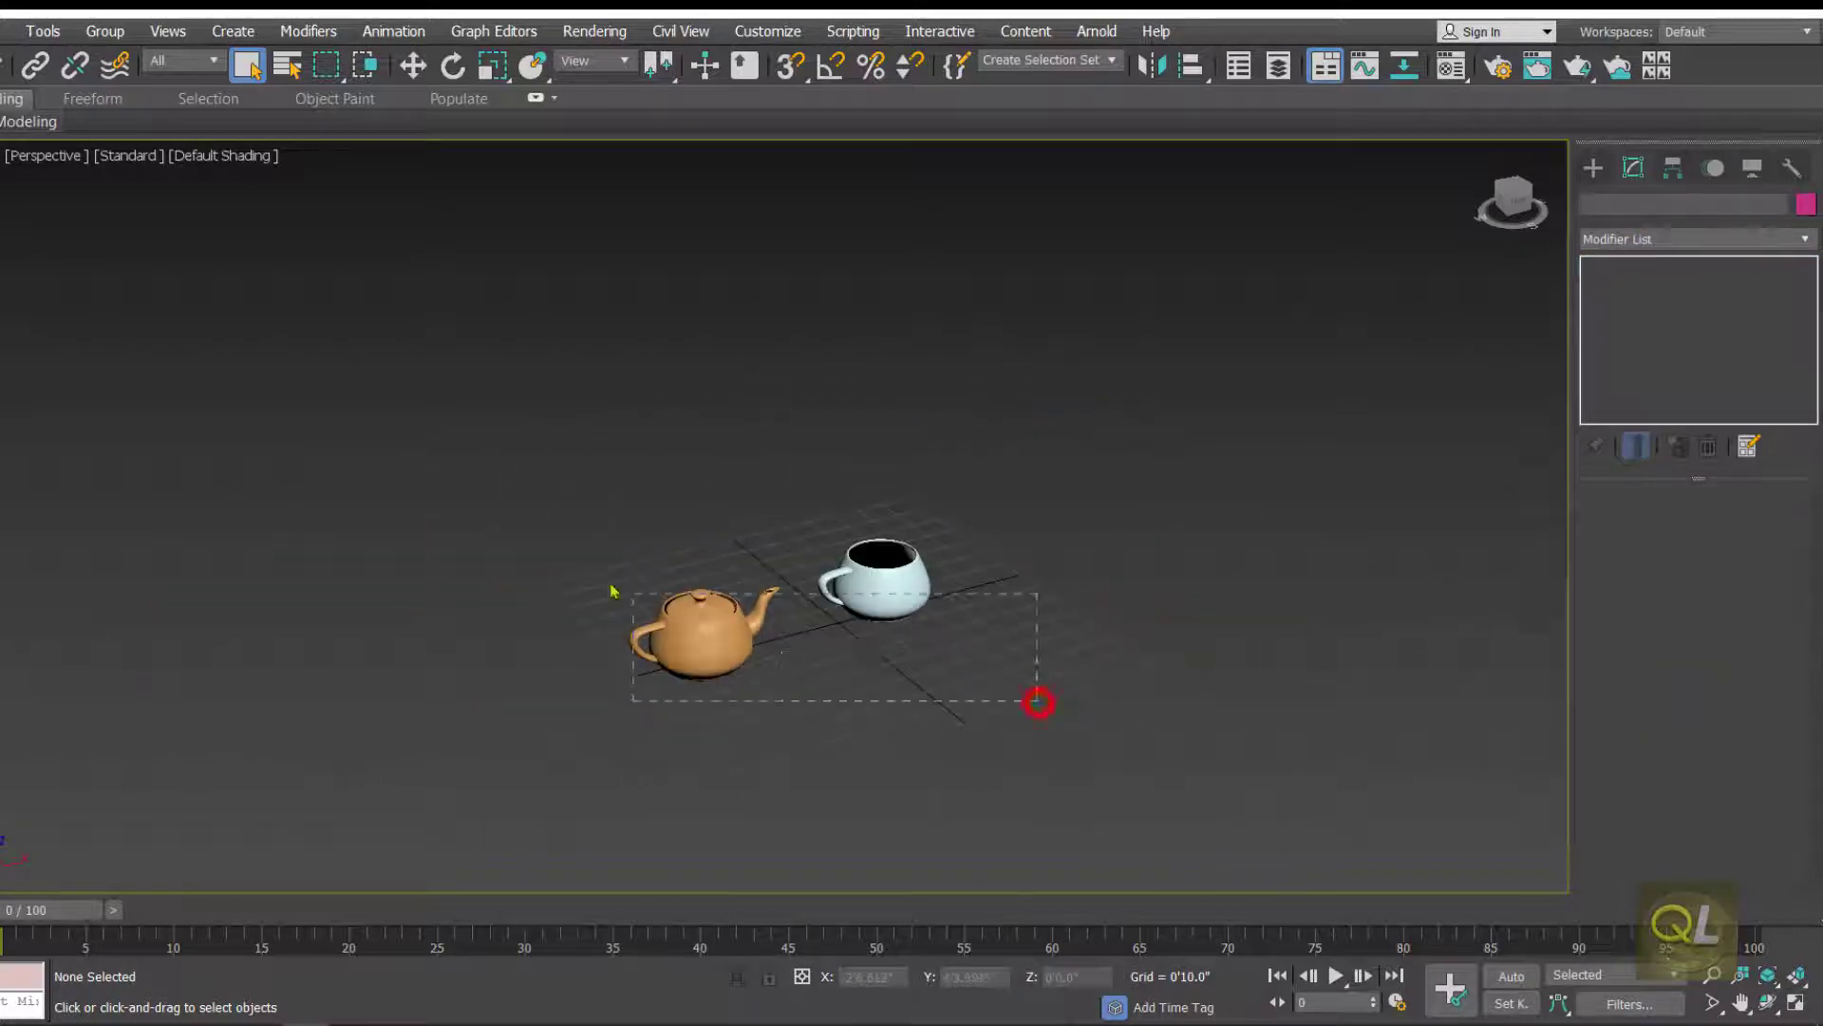
pyautogui.moveTo(613, 591); pyautogui.dragTo(613, 590)
pyautogui.moveTo(872, 701); pyautogui.dragTo(826, 684, button='middle')
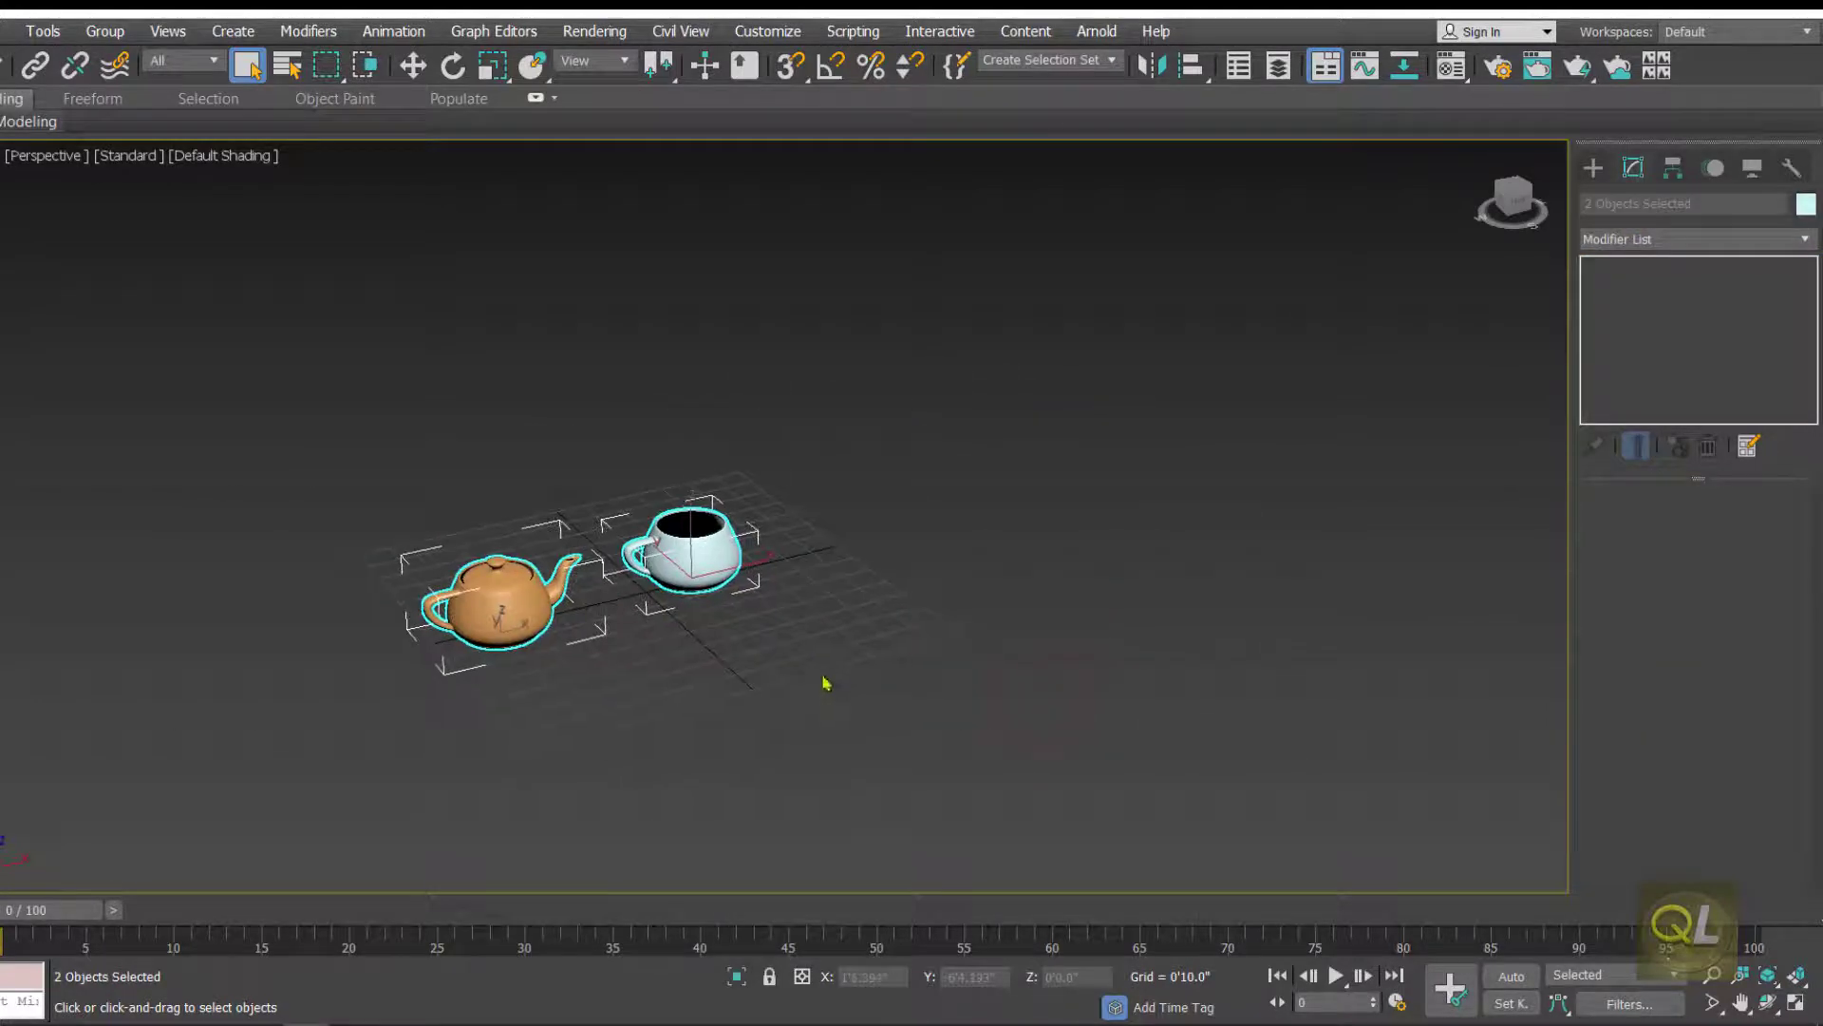
pyautogui.click(412, 65)
pyautogui.moveTo(646, 562); pyautogui.dragTo(634, 561, button='middle')
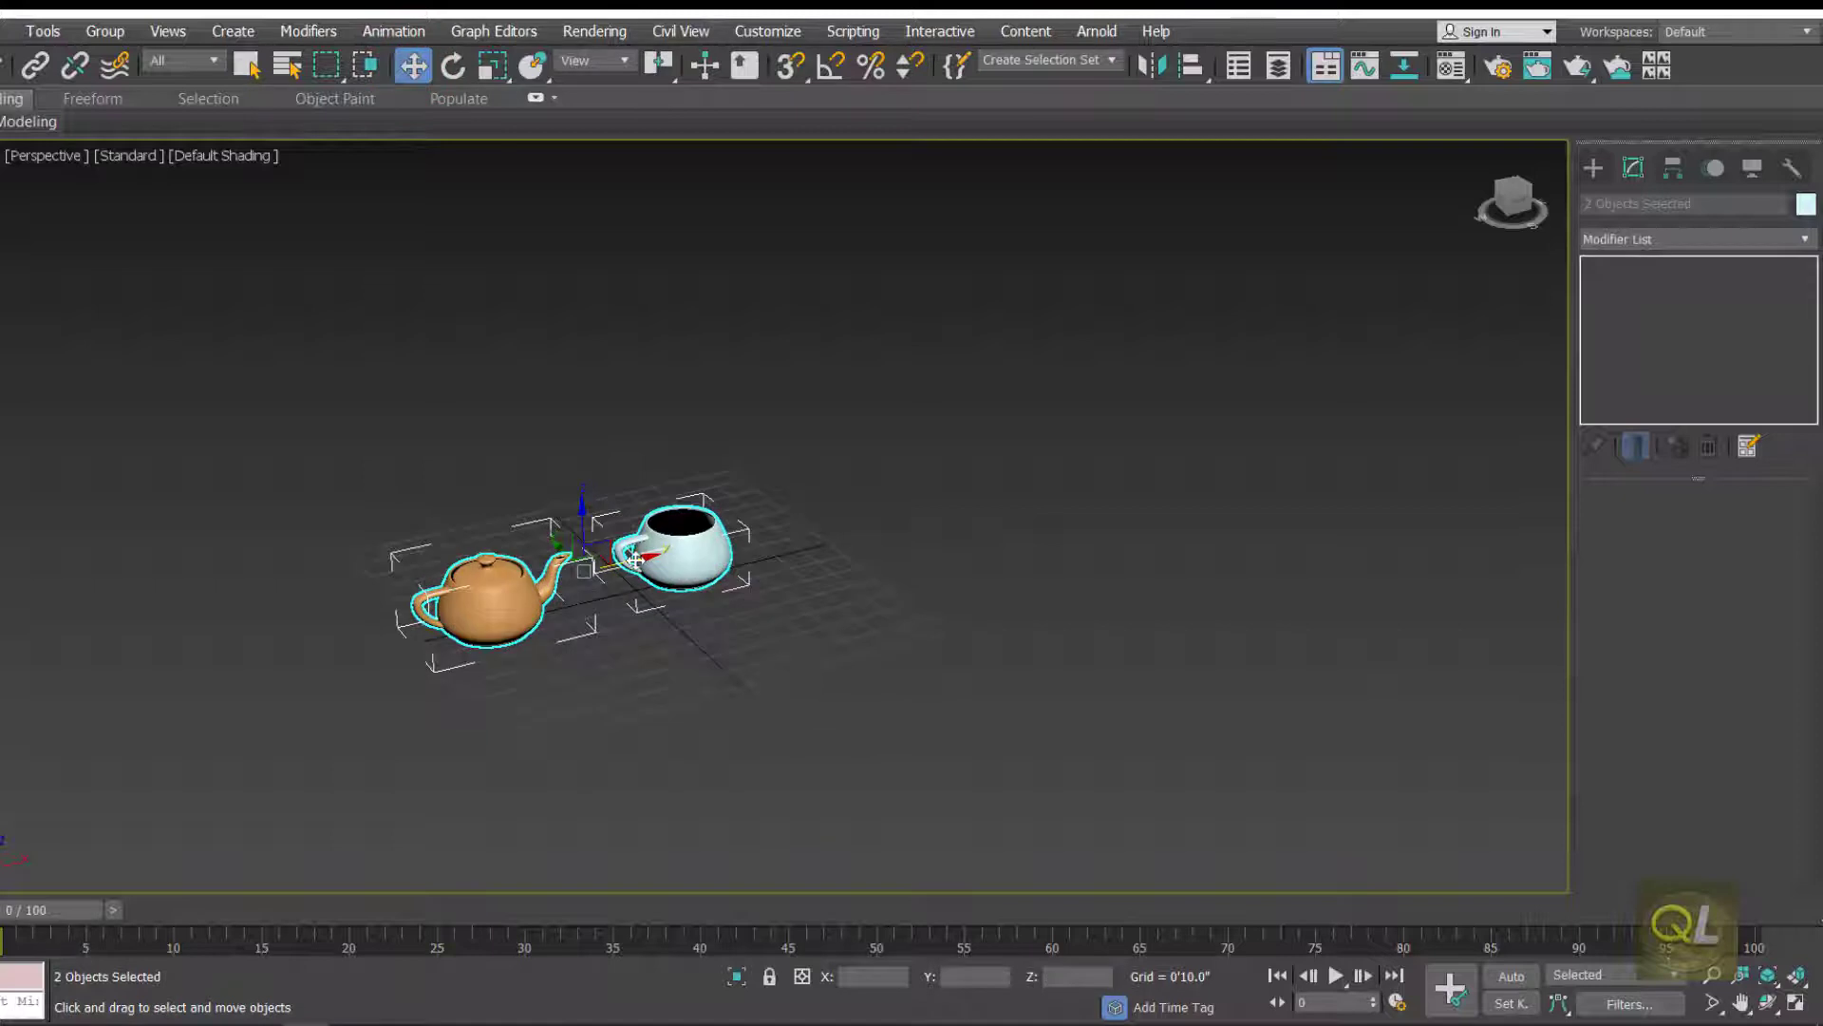
pyautogui.keyDown('shift'); pyautogui.moveTo(634, 559); pyautogui.dragTo(948, 500); pyautogui.keyUp('shift')
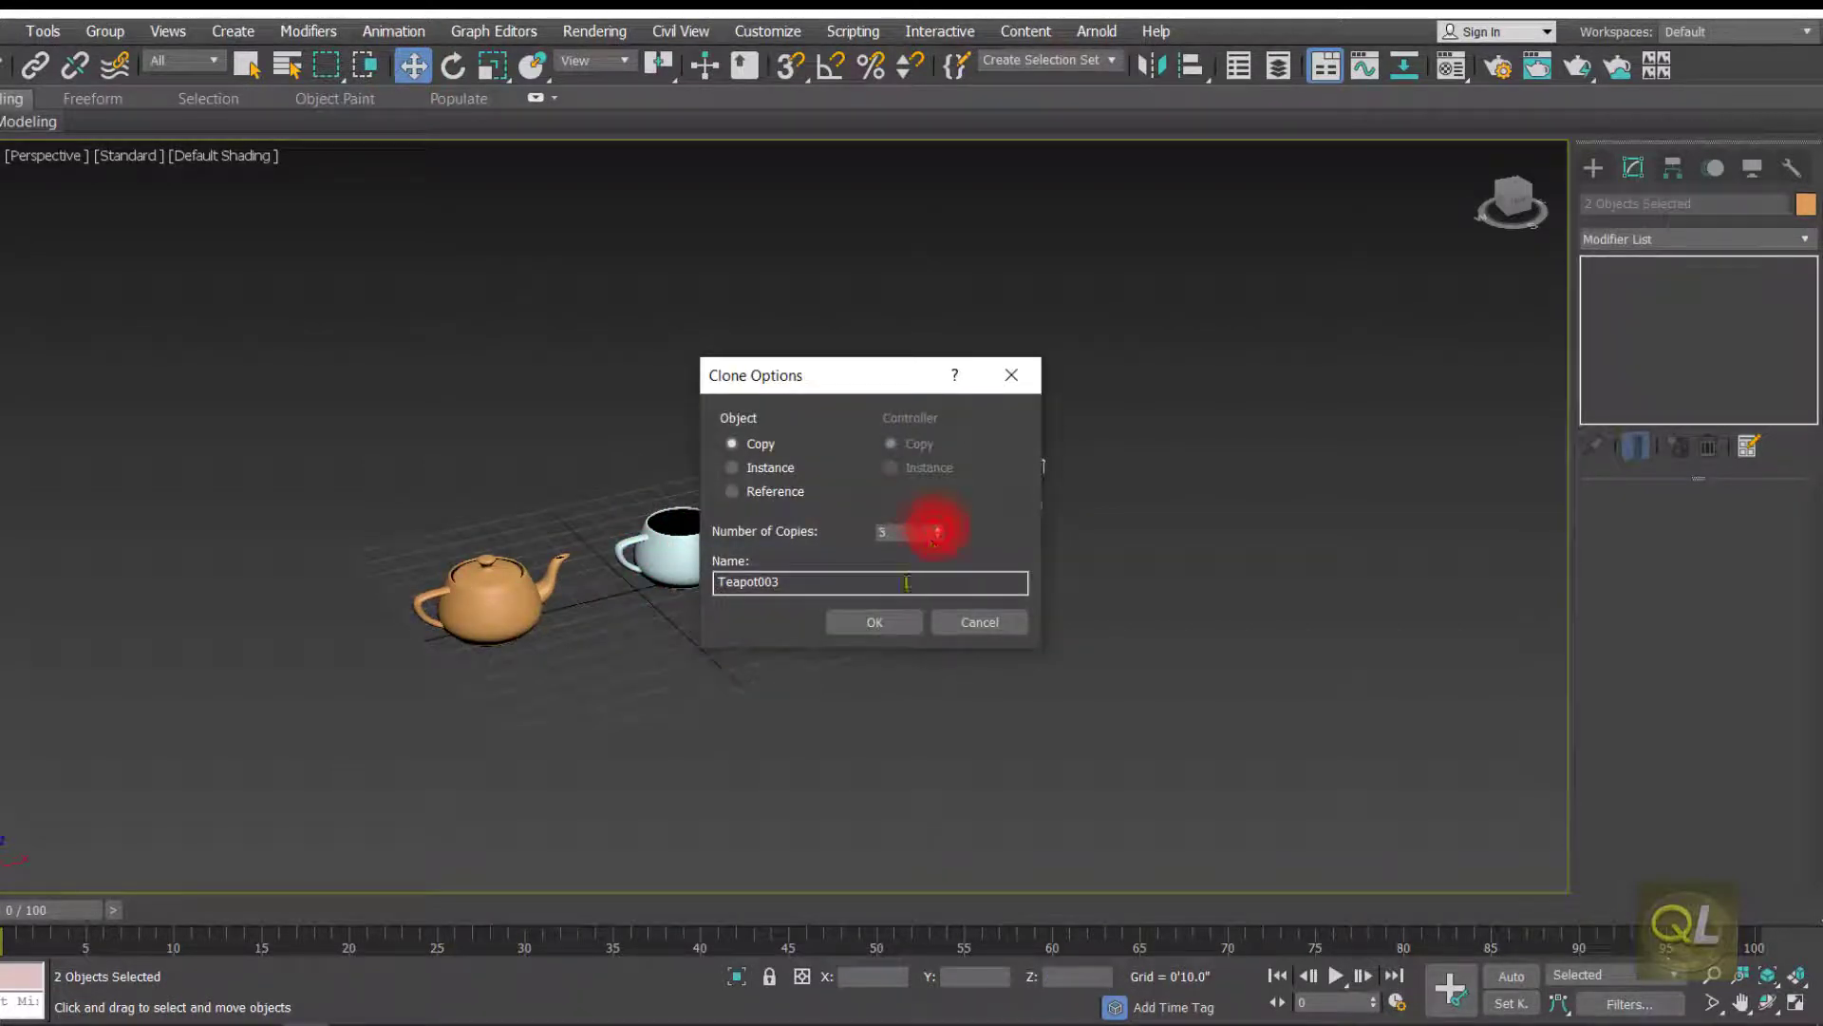
pyautogui.click(874, 623)
pyautogui.scroll(-5, 913, 611)
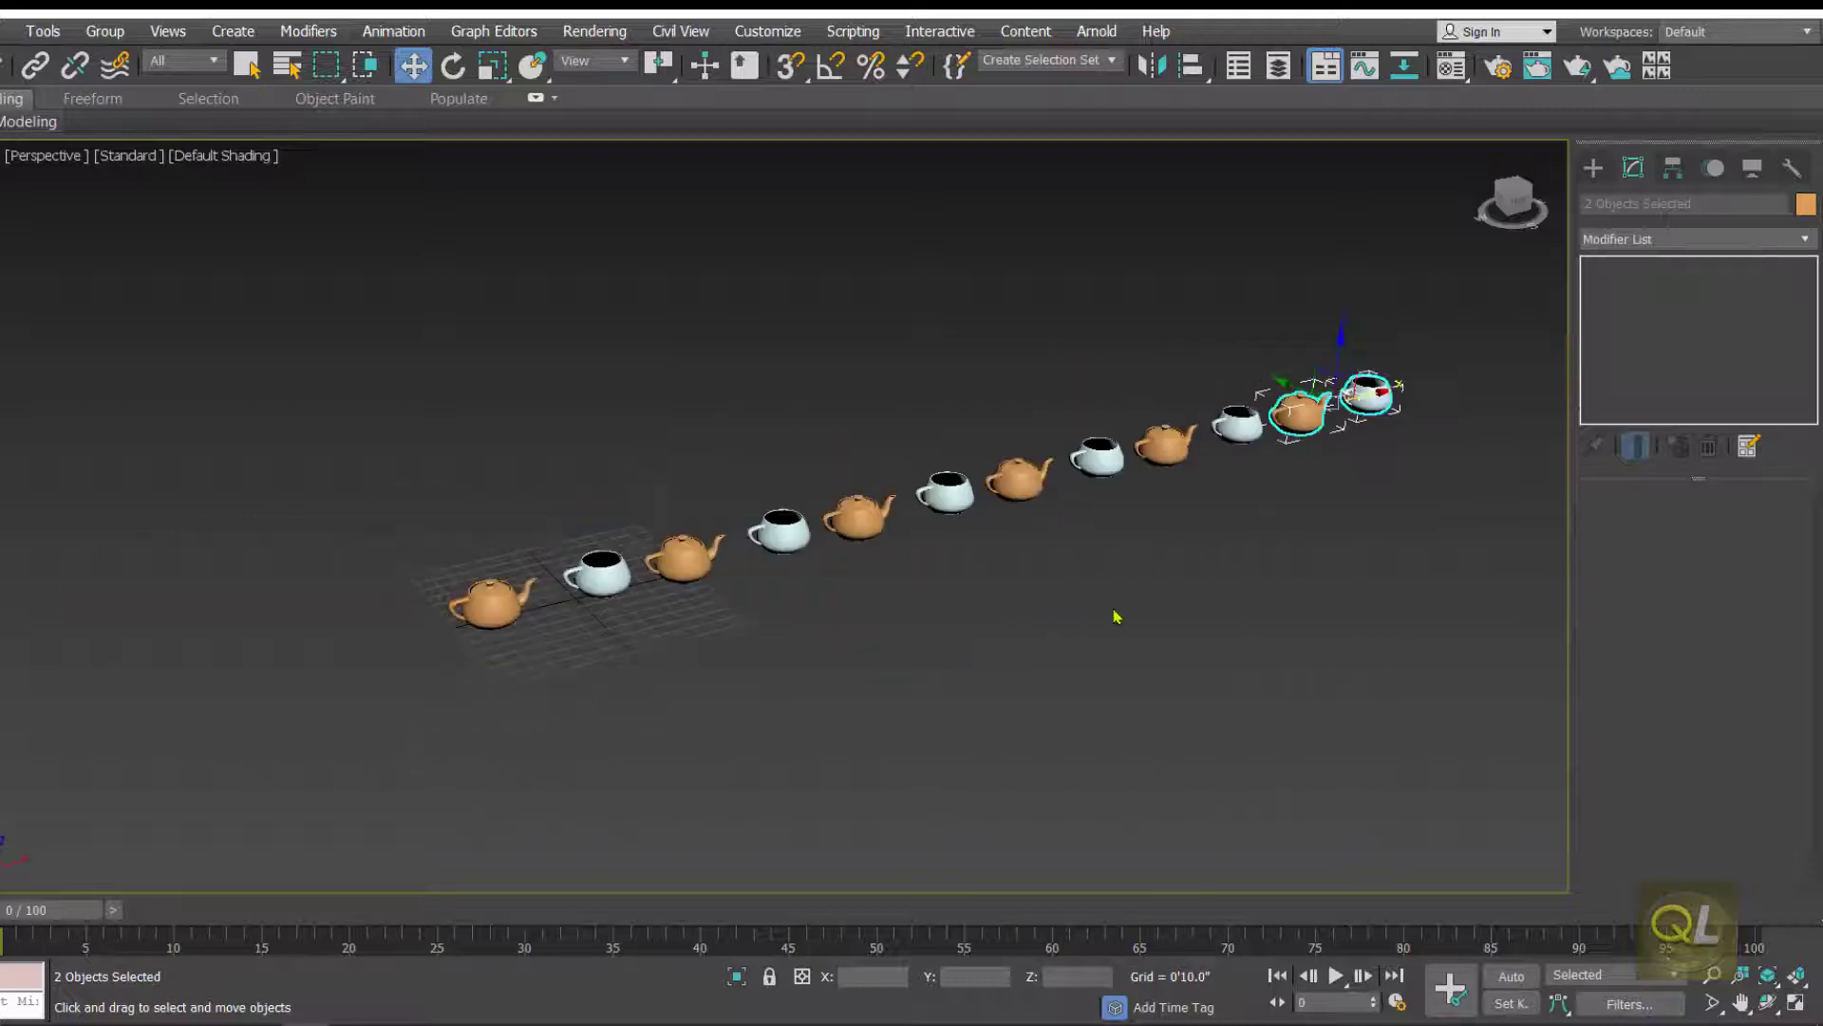
pyautogui.moveTo(1117, 617); pyautogui.dragTo(932, 623, button='middle')
pyautogui.click(923, 637)
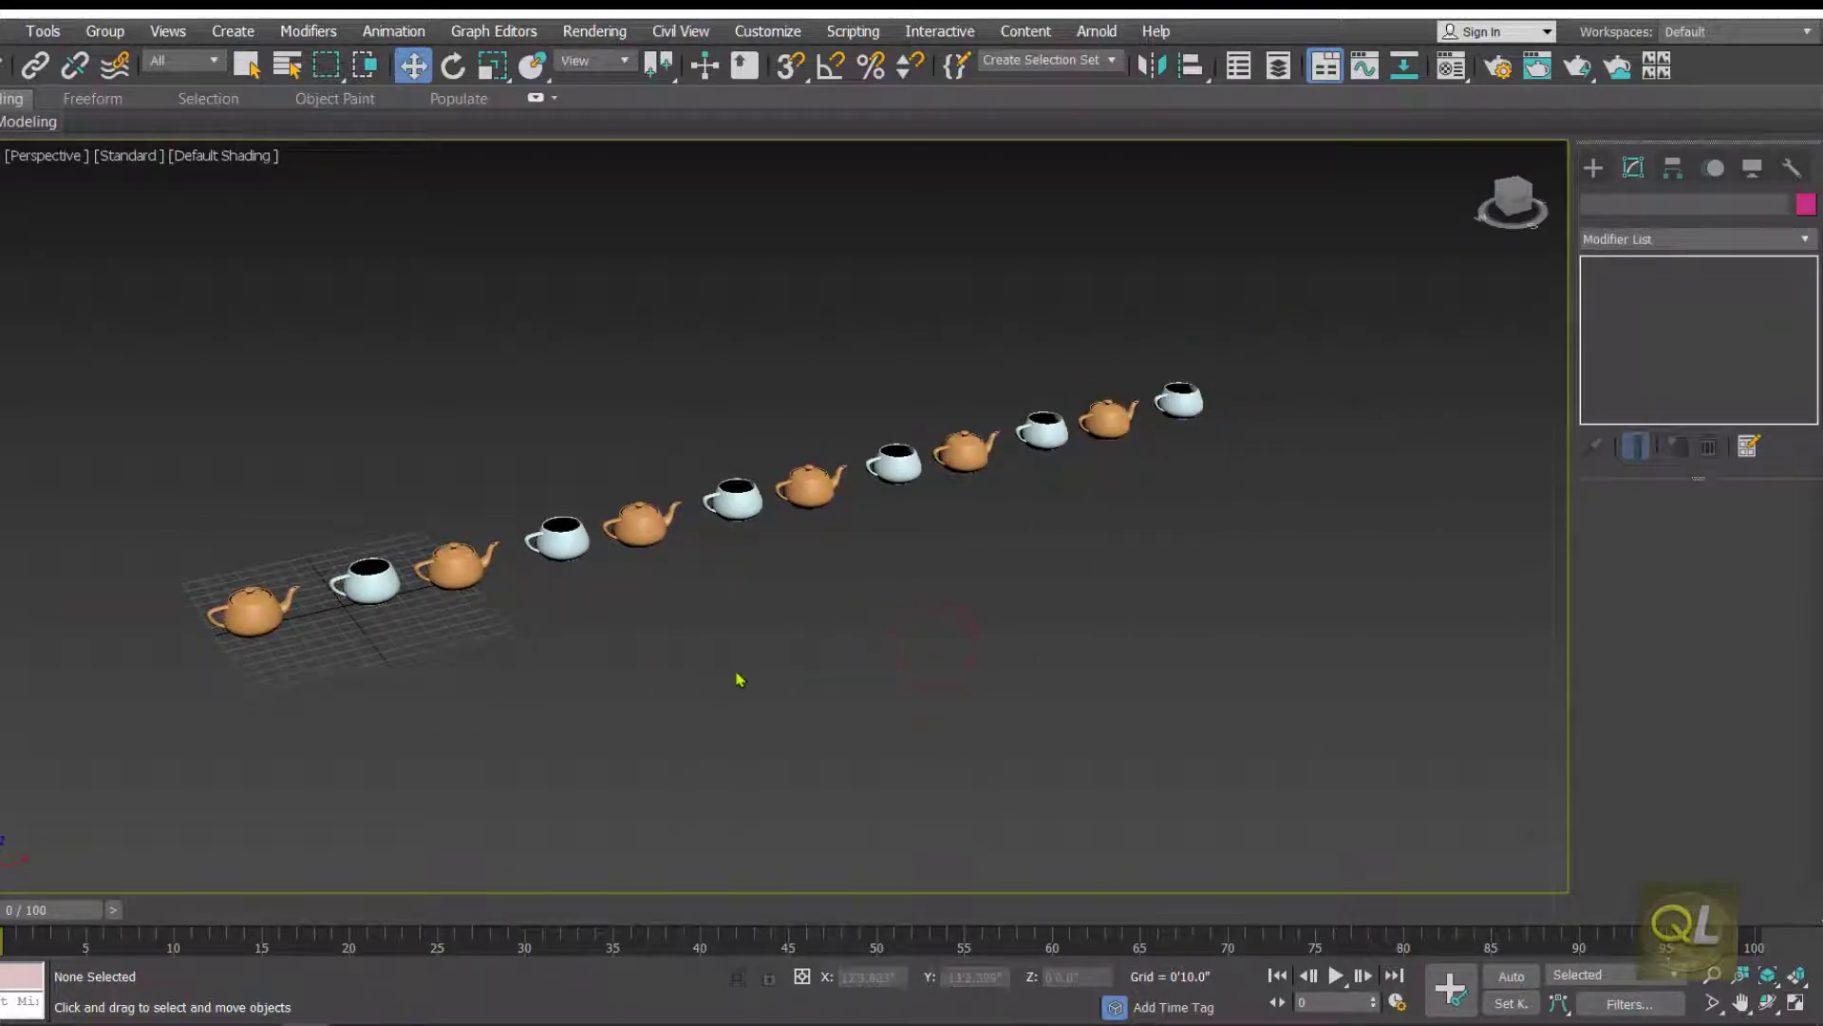
# - Examine the object names in the Select From Scene list and close it without selecting anything
pyautogui.scroll(2, 774, 643)
pyautogui.scroll(3, 478, 570)
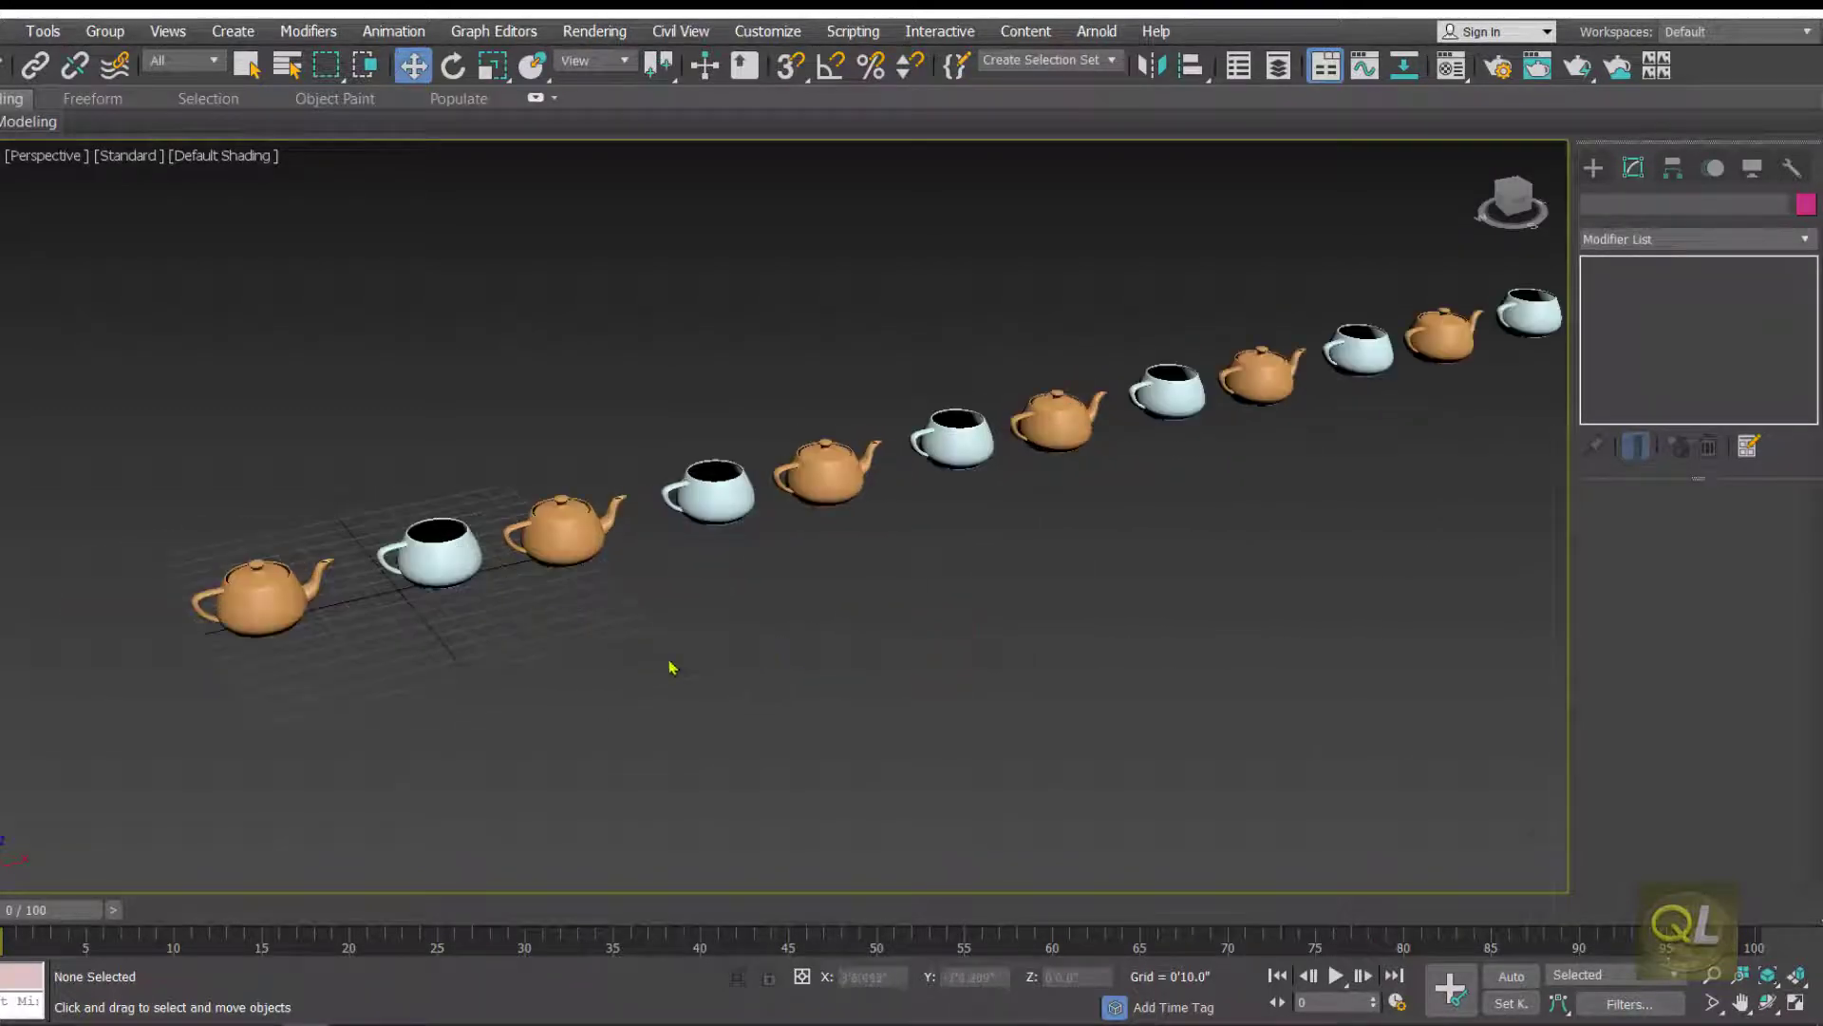
pyautogui.moveTo(926, 645); pyautogui.dragTo(774, 633, button='middle')
pyautogui.scroll(-3, 733, 629)
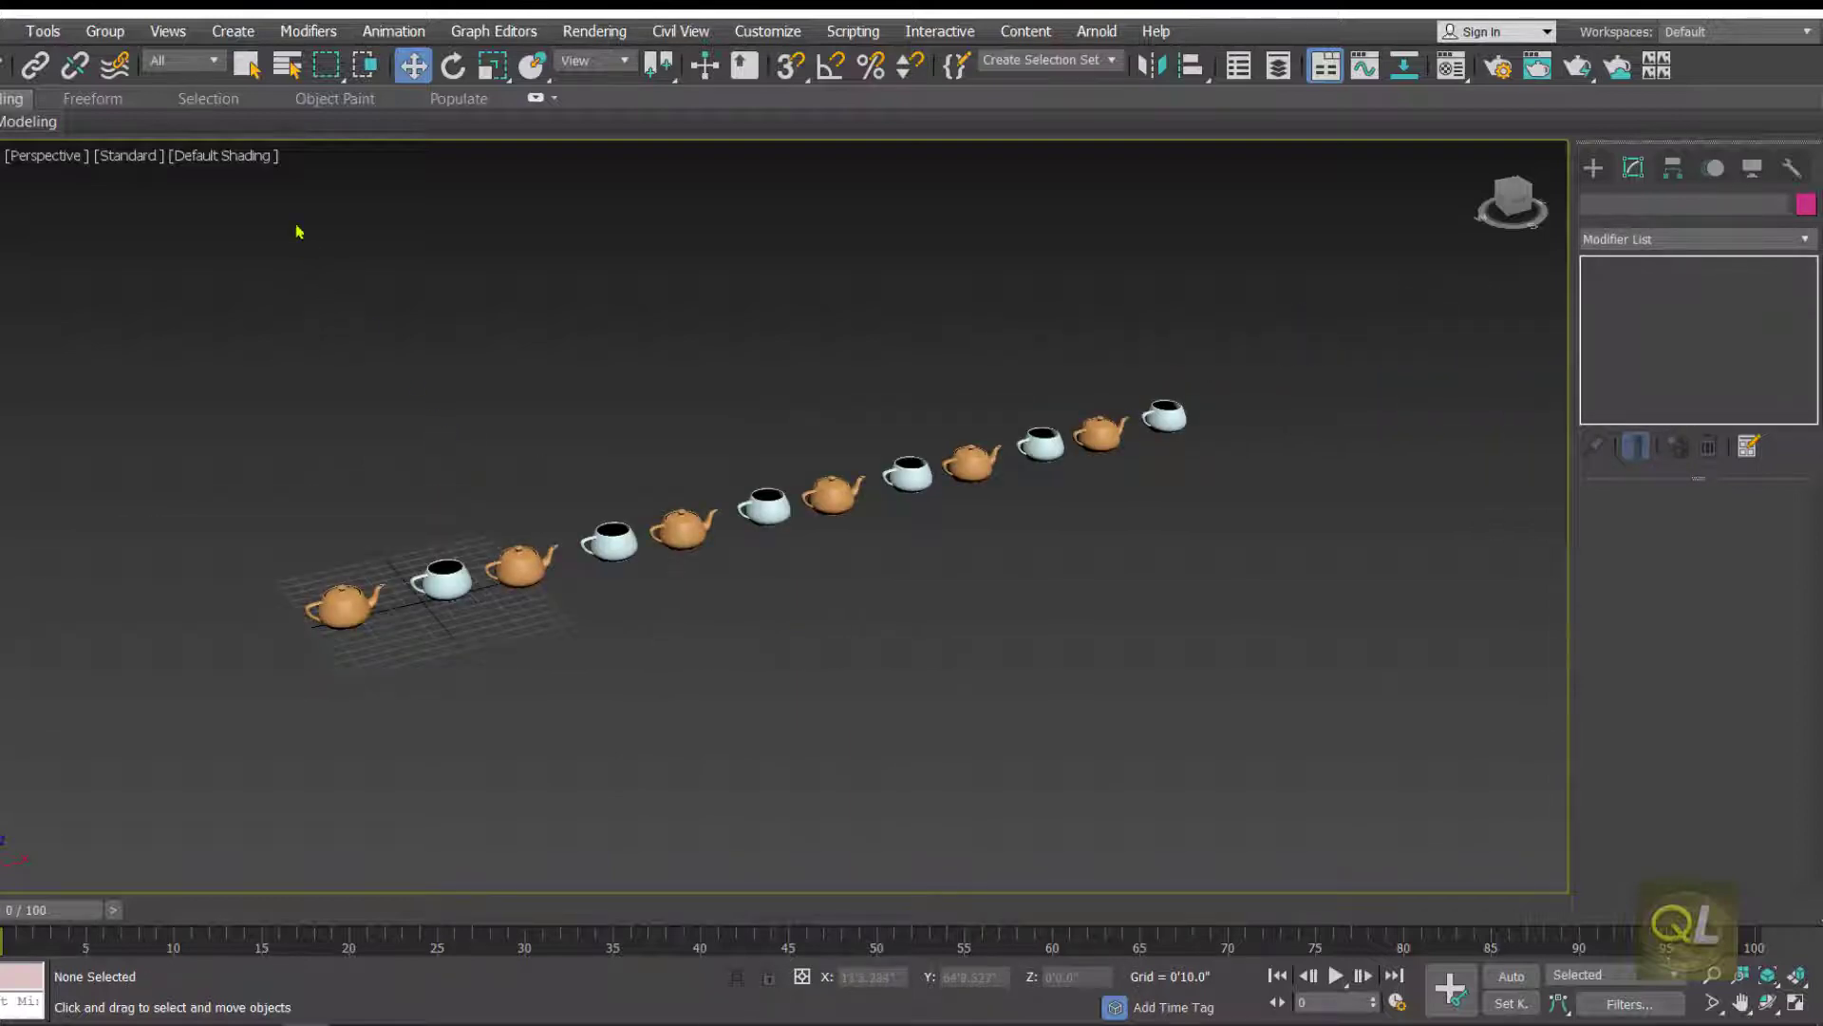
pyautogui.click(287, 65)
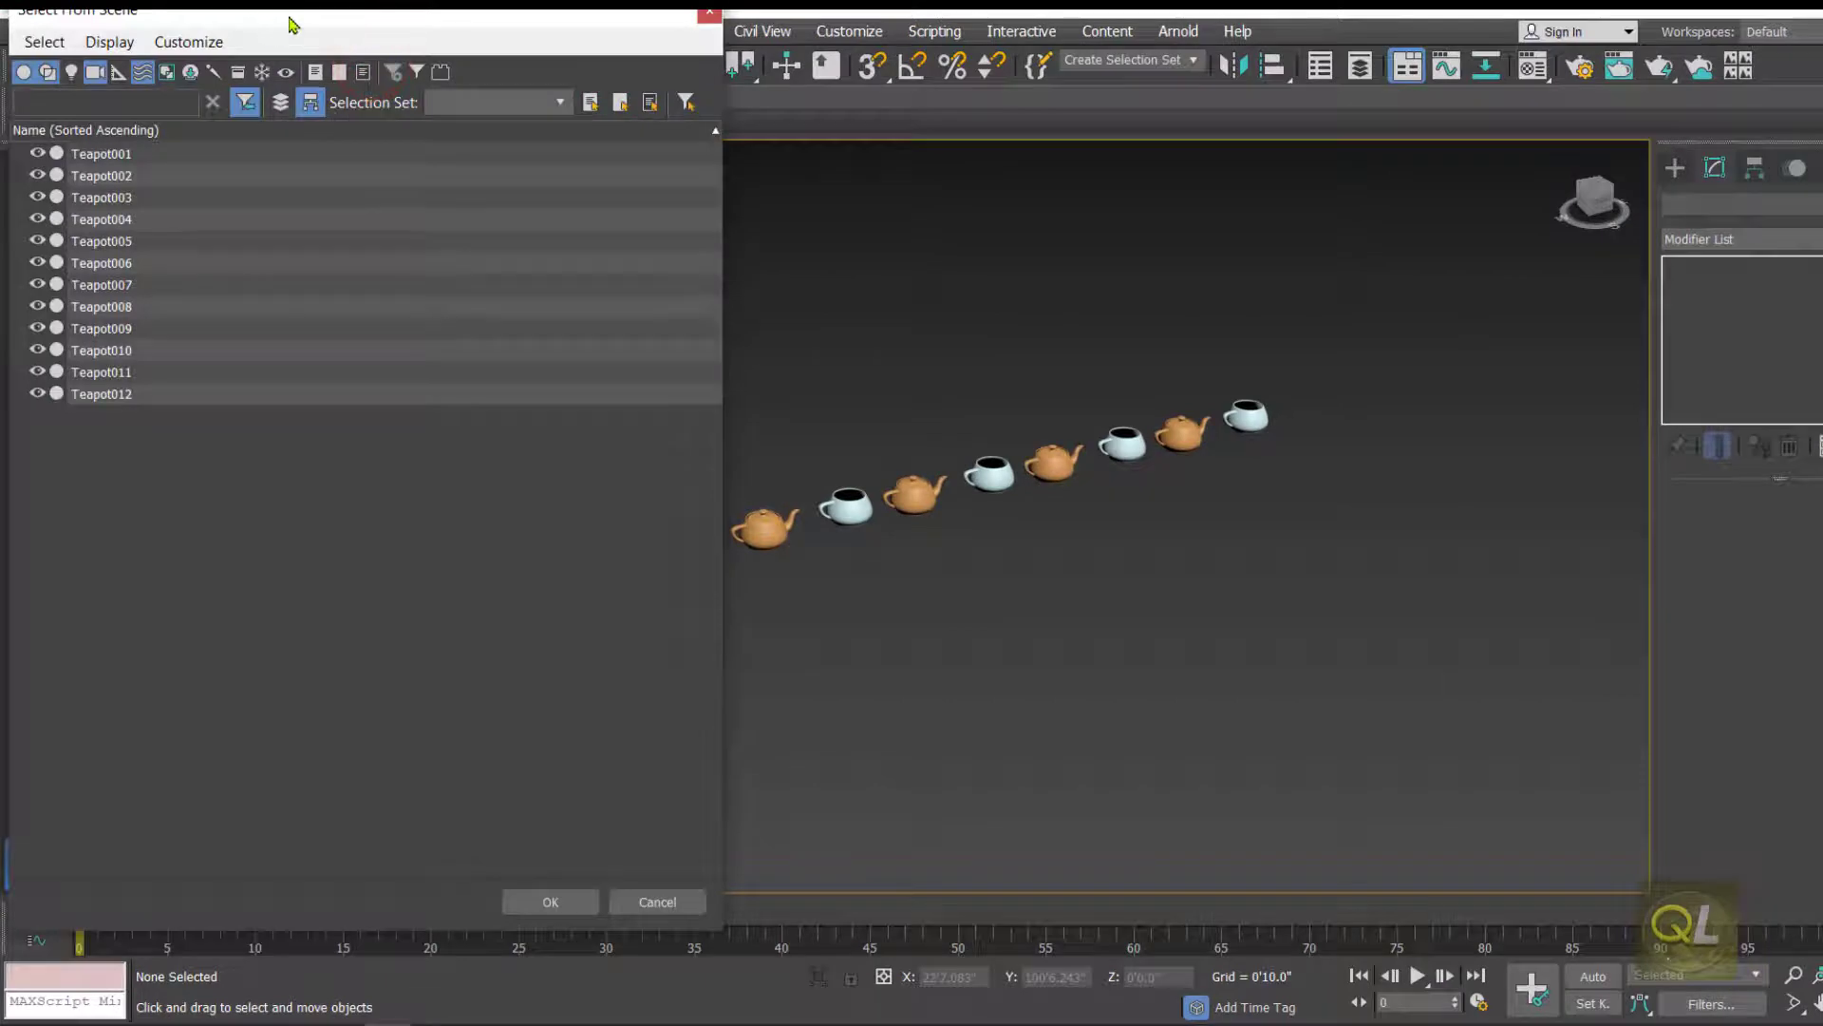
pyautogui.moveTo(294, 11); pyautogui.dragTo(722, 186)
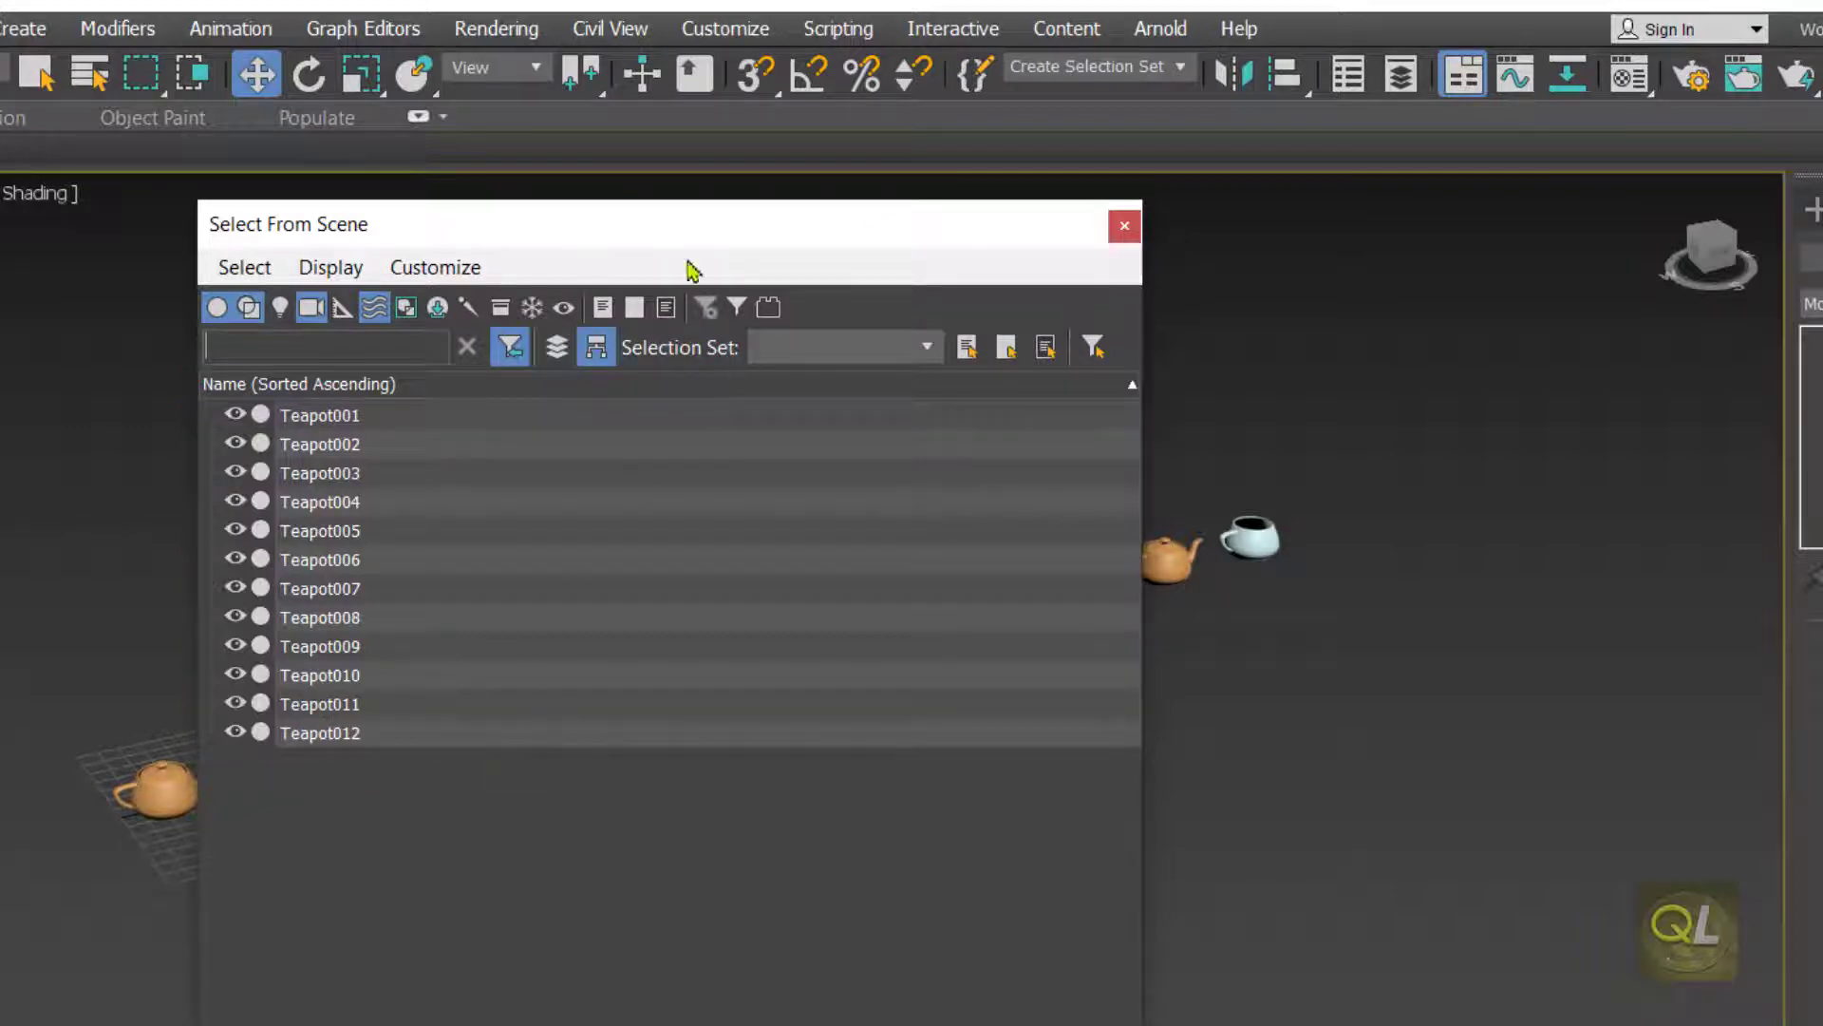
pyautogui.moveTo(662, 224); pyautogui.dragTo(855, 224)
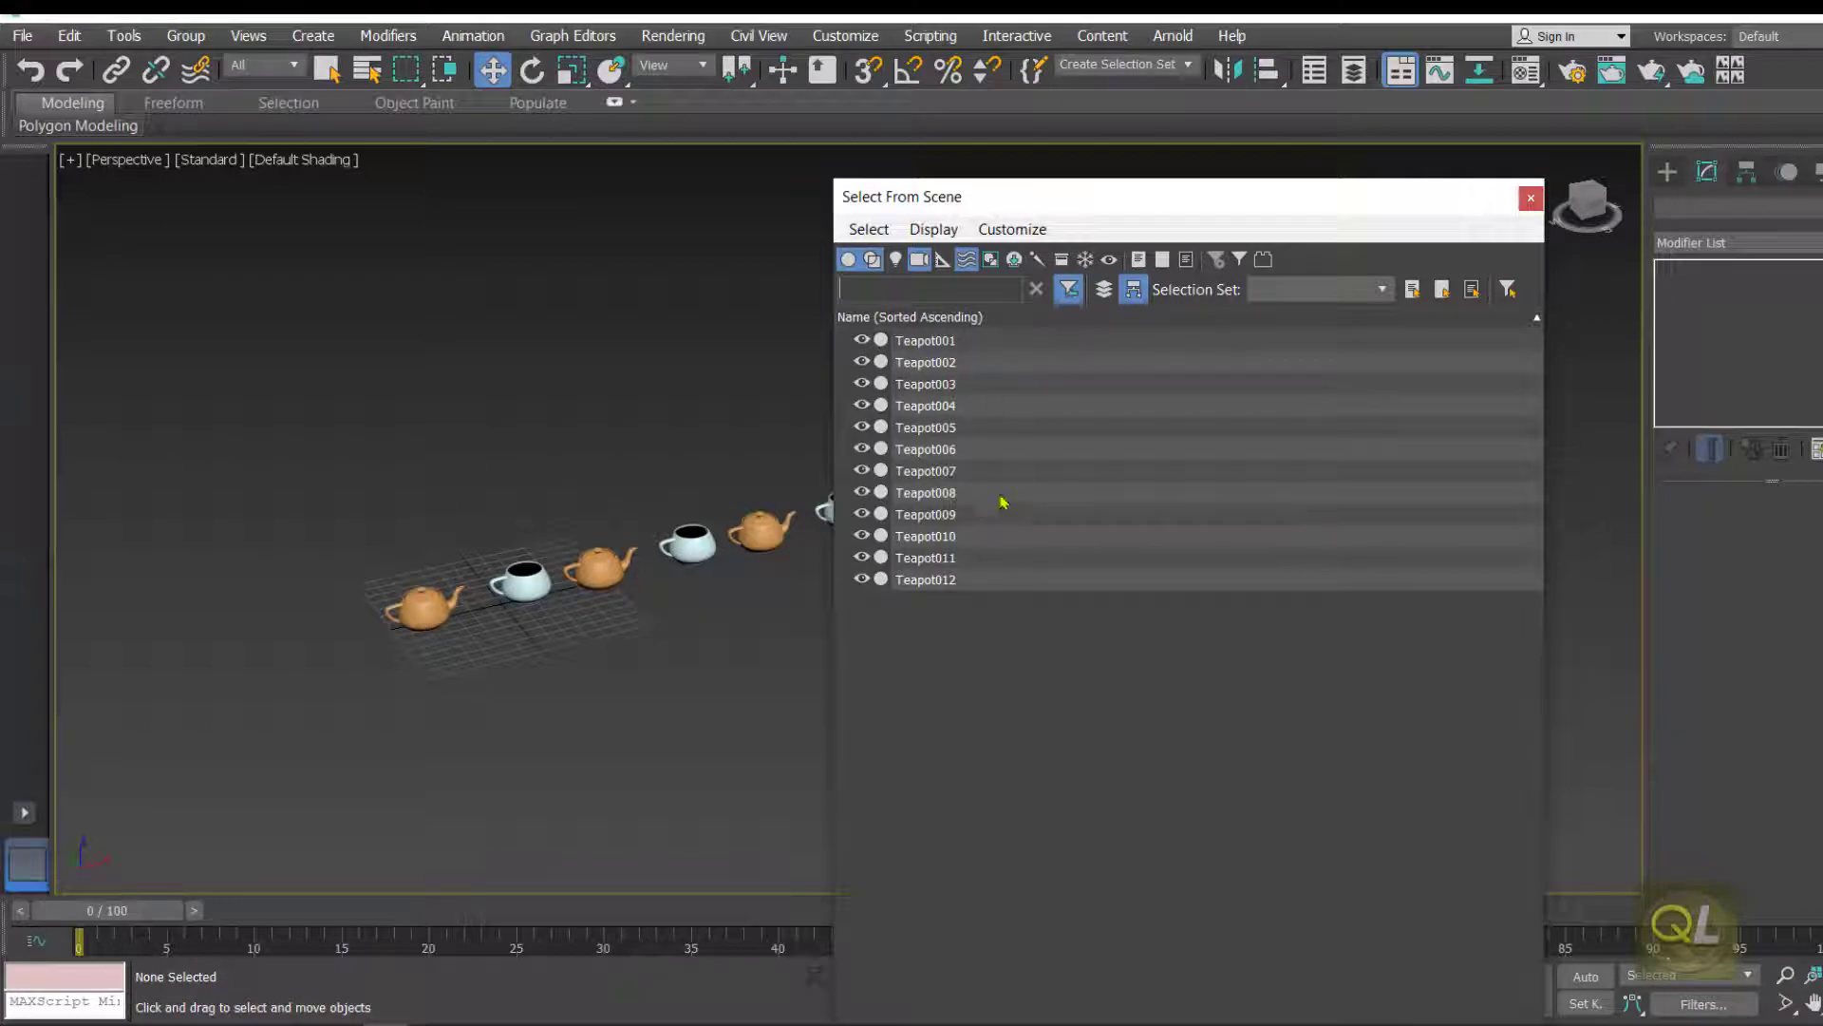
pyautogui.click(1531, 202)
pyautogui.moveTo(753, 721); pyautogui.dragTo(708, 663, button='middle')
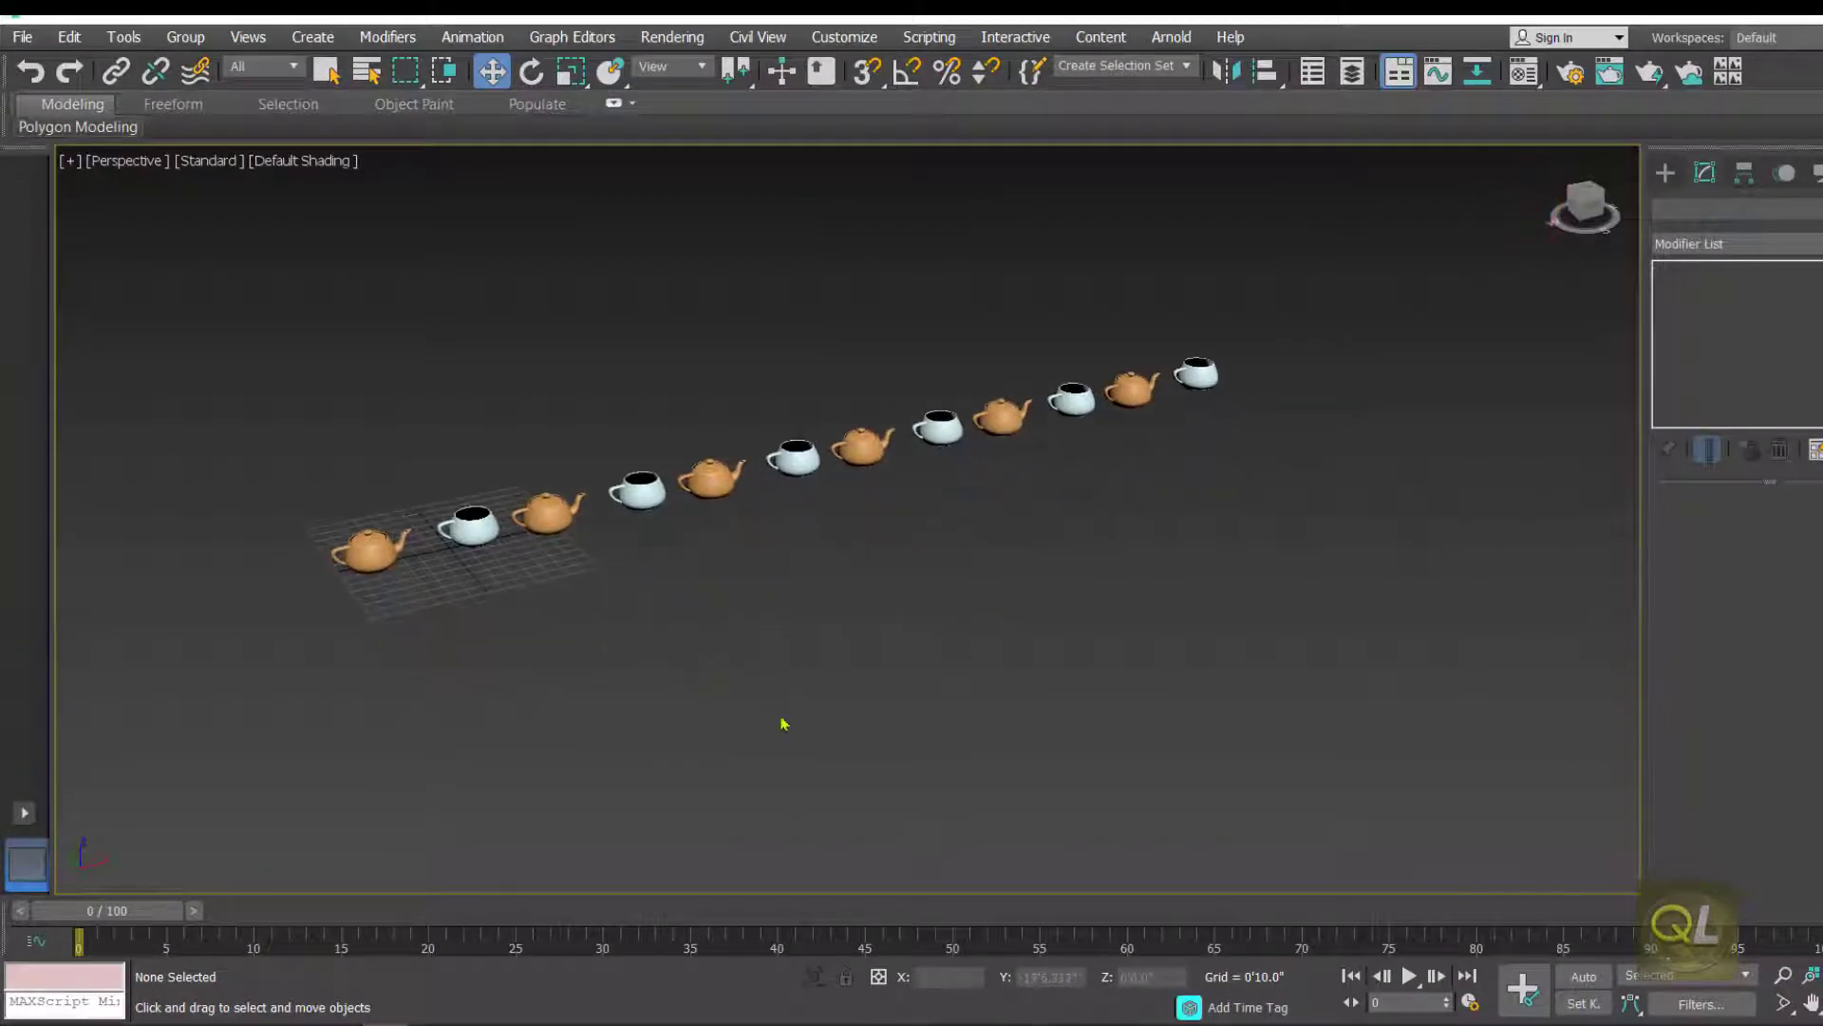
pyautogui.click(474, 529)
pyautogui.keyDown('ctrl'); pyautogui.click(642, 492); pyautogui.keyUp('ctrl')
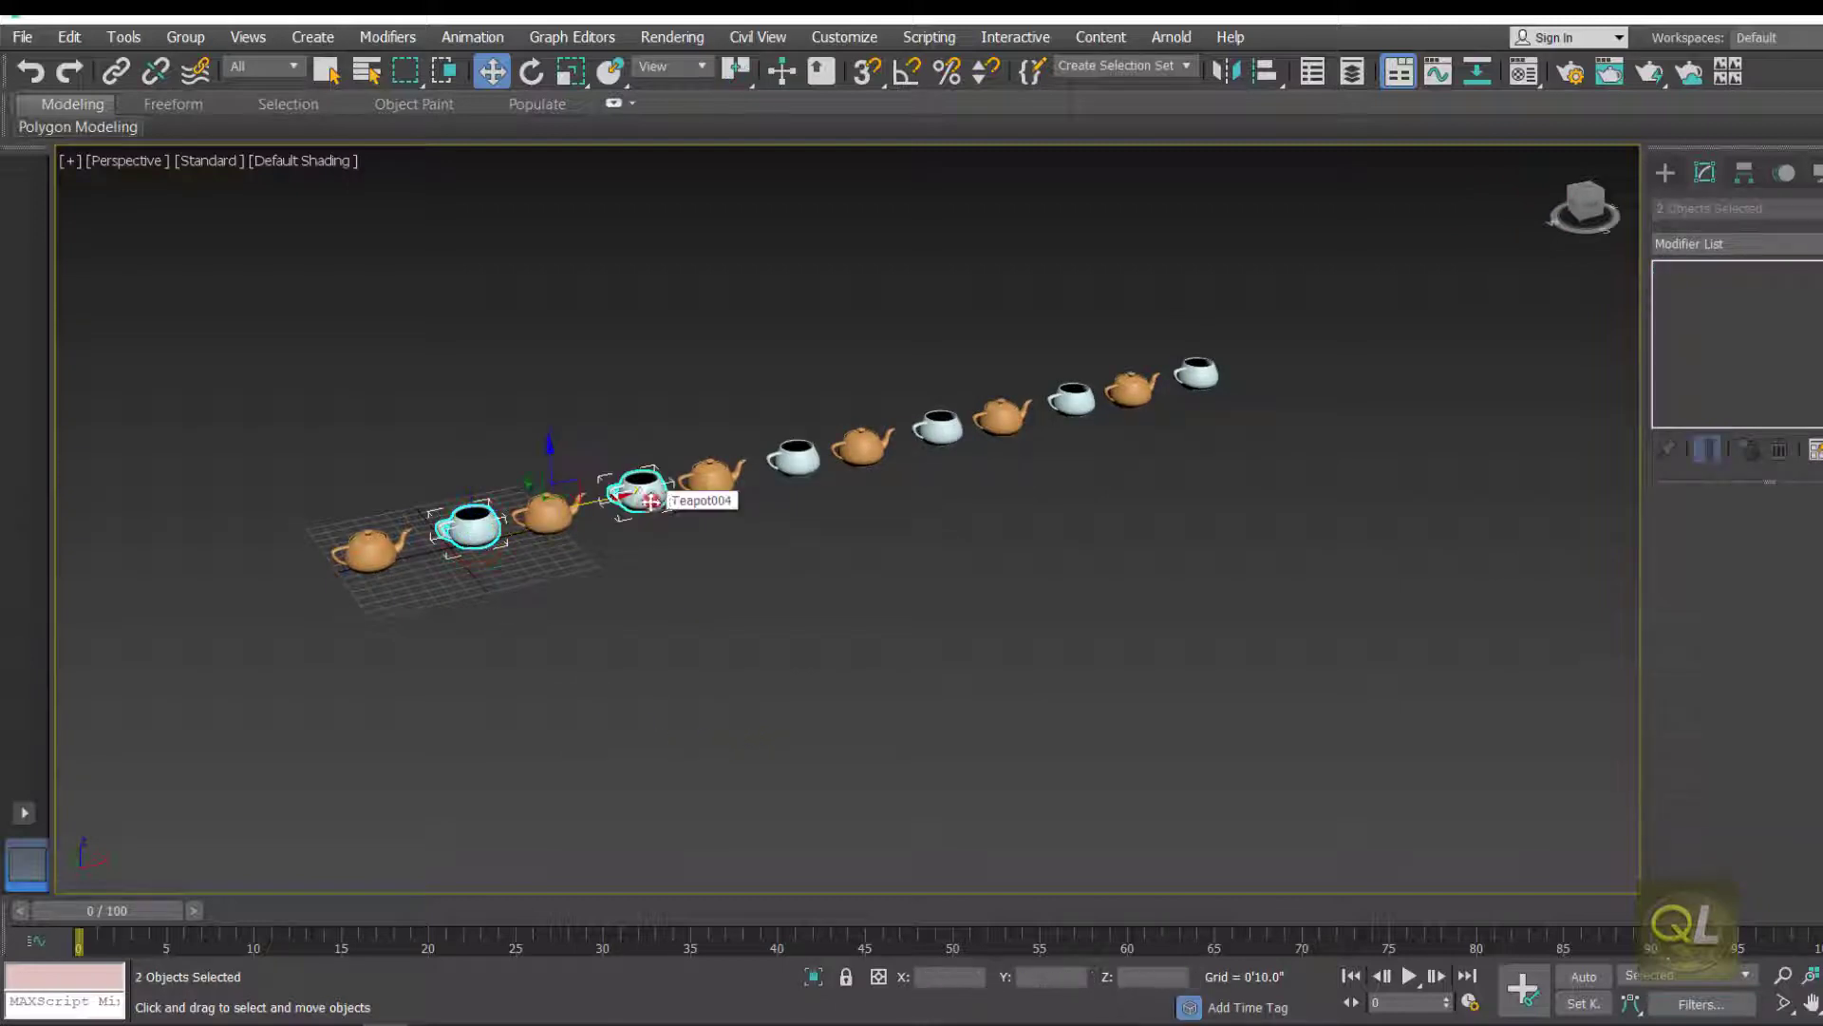
pyautogui.keyDown('ctrl'); pyautogui.click(798, 465); pyautogui.keyUp('ctrl')
pyautogui.keyDown('ctrl'); pyautogui.click(940, 432); pyautogui.keyUp('ctrl')
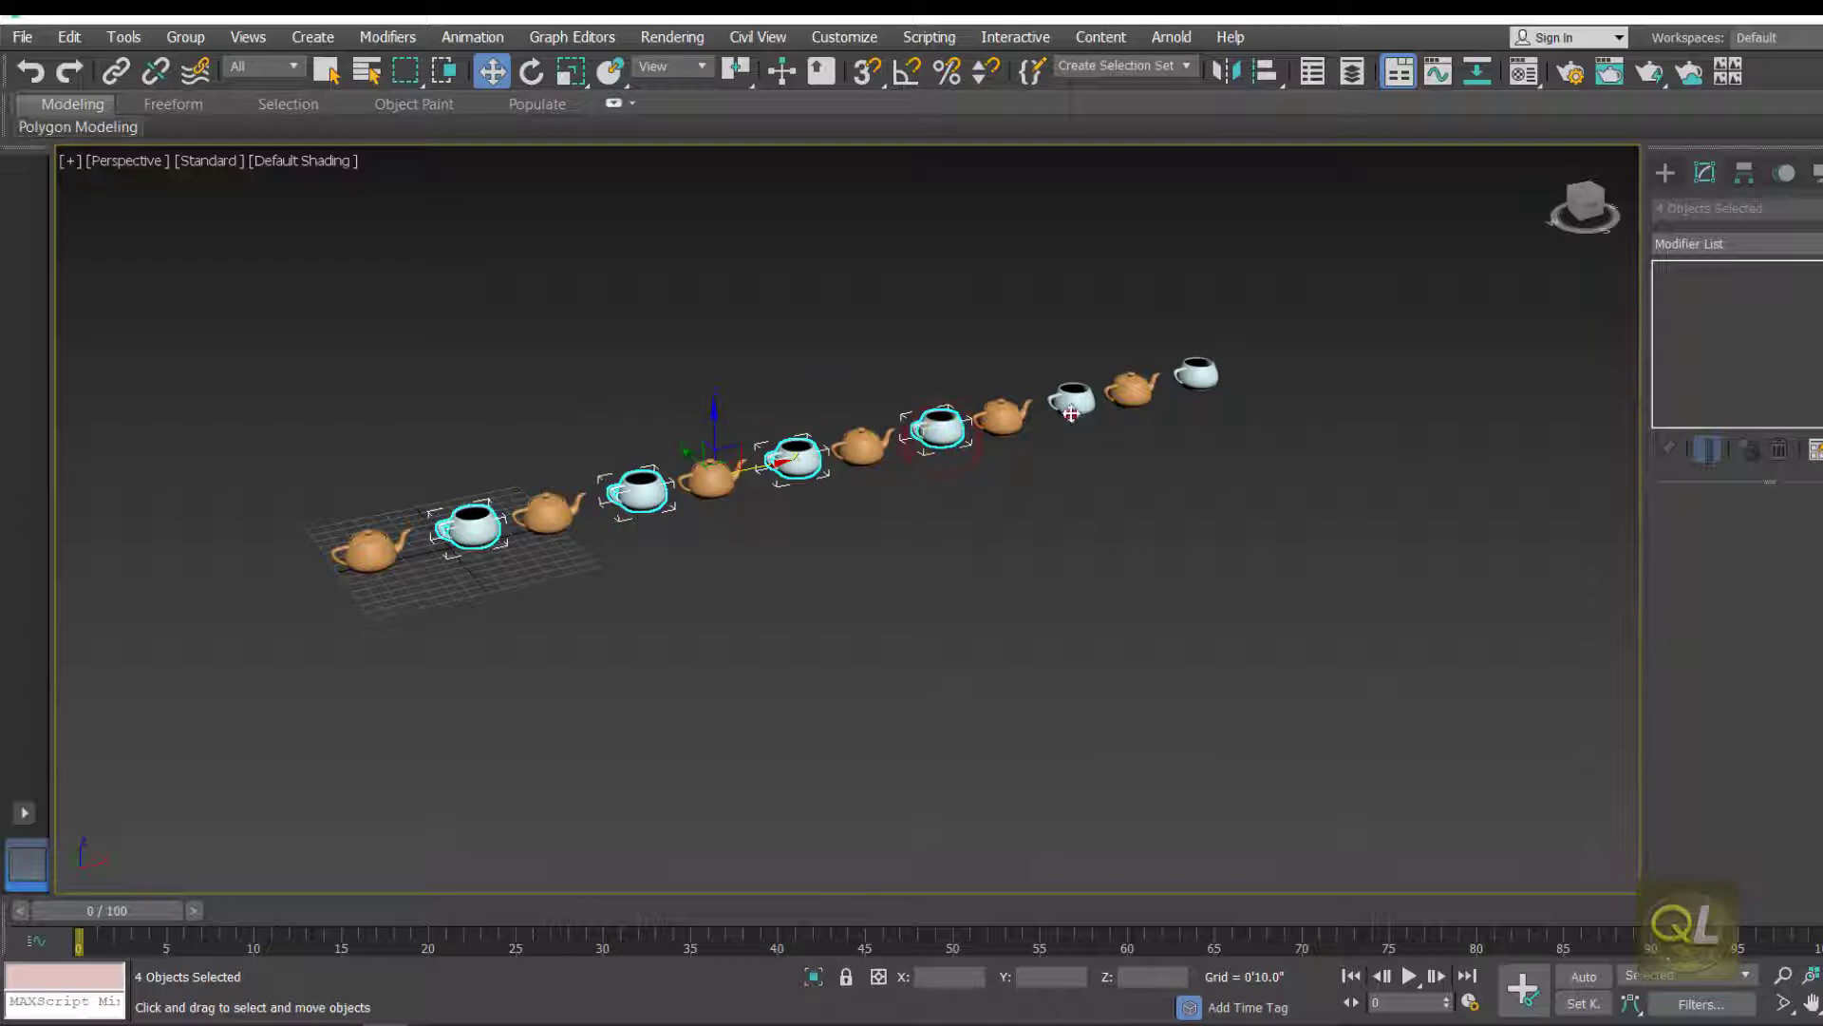
pyautogui.keyDown('ctrl'); pyautogui.click(1071, 408); pyautogui.keyUp('ctrl')
pyautogui.keyDown('ctrl'); pyautogui.click(1196, 375); pyautogui.keyUp('ctrl')
pyautogui.moveTo(1083, 602); pyautogui.dragTo(1104, 640, button='middle')
pyautogui.scroll(3, 617, 575)
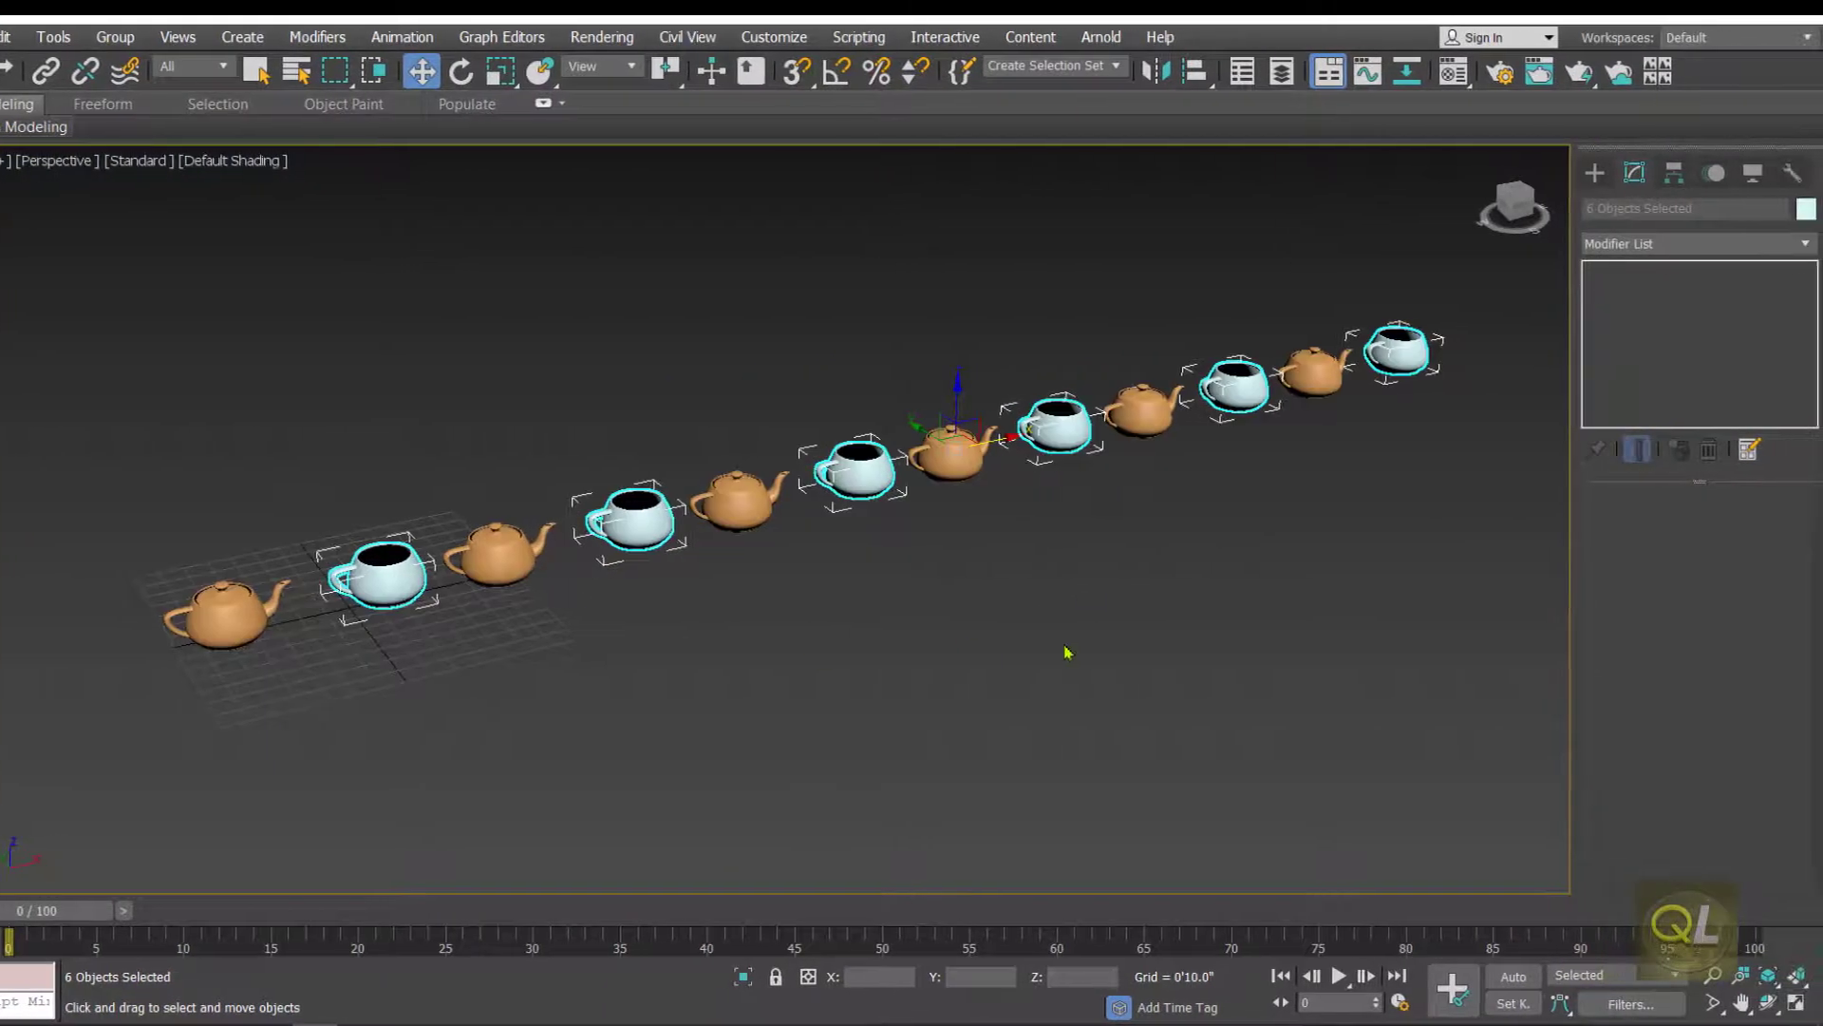
pyautogui.click(1637, 177)
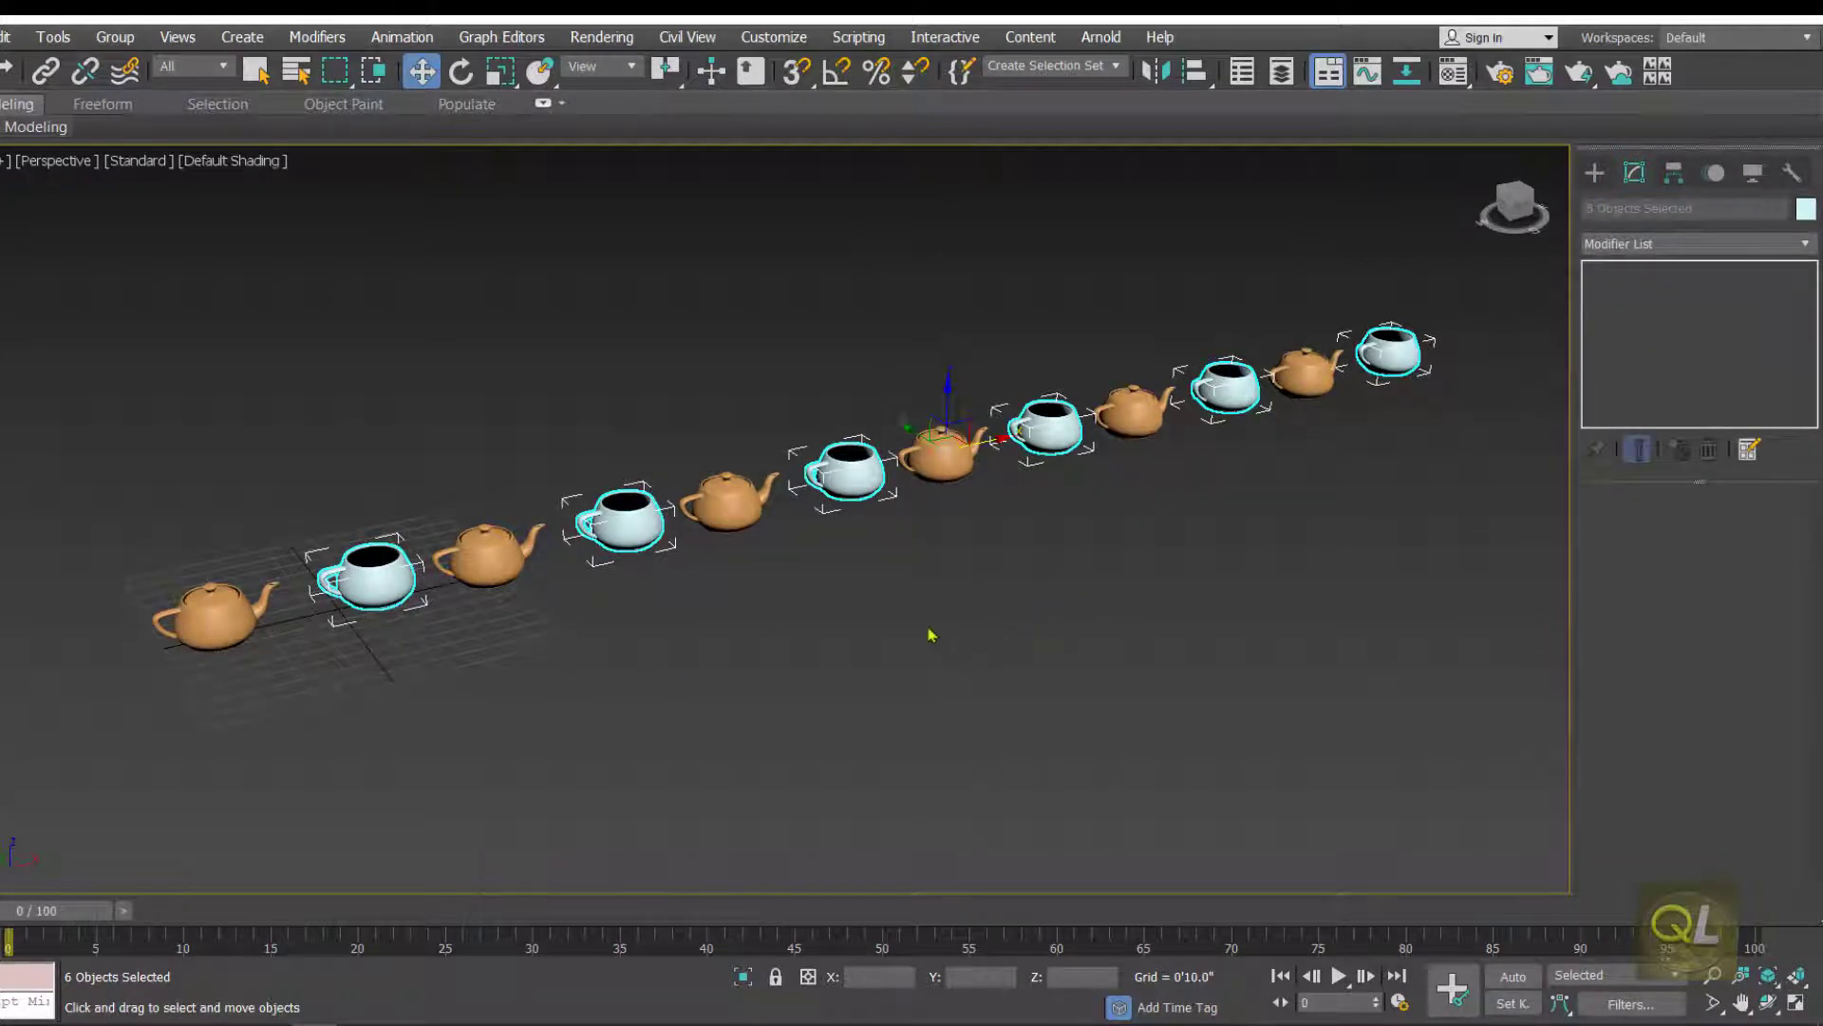
pyautogui.click(798, 646)
# - Select all six cups in the row together, leaving the orange teapots unselected
pyautogui.click(361, 581)
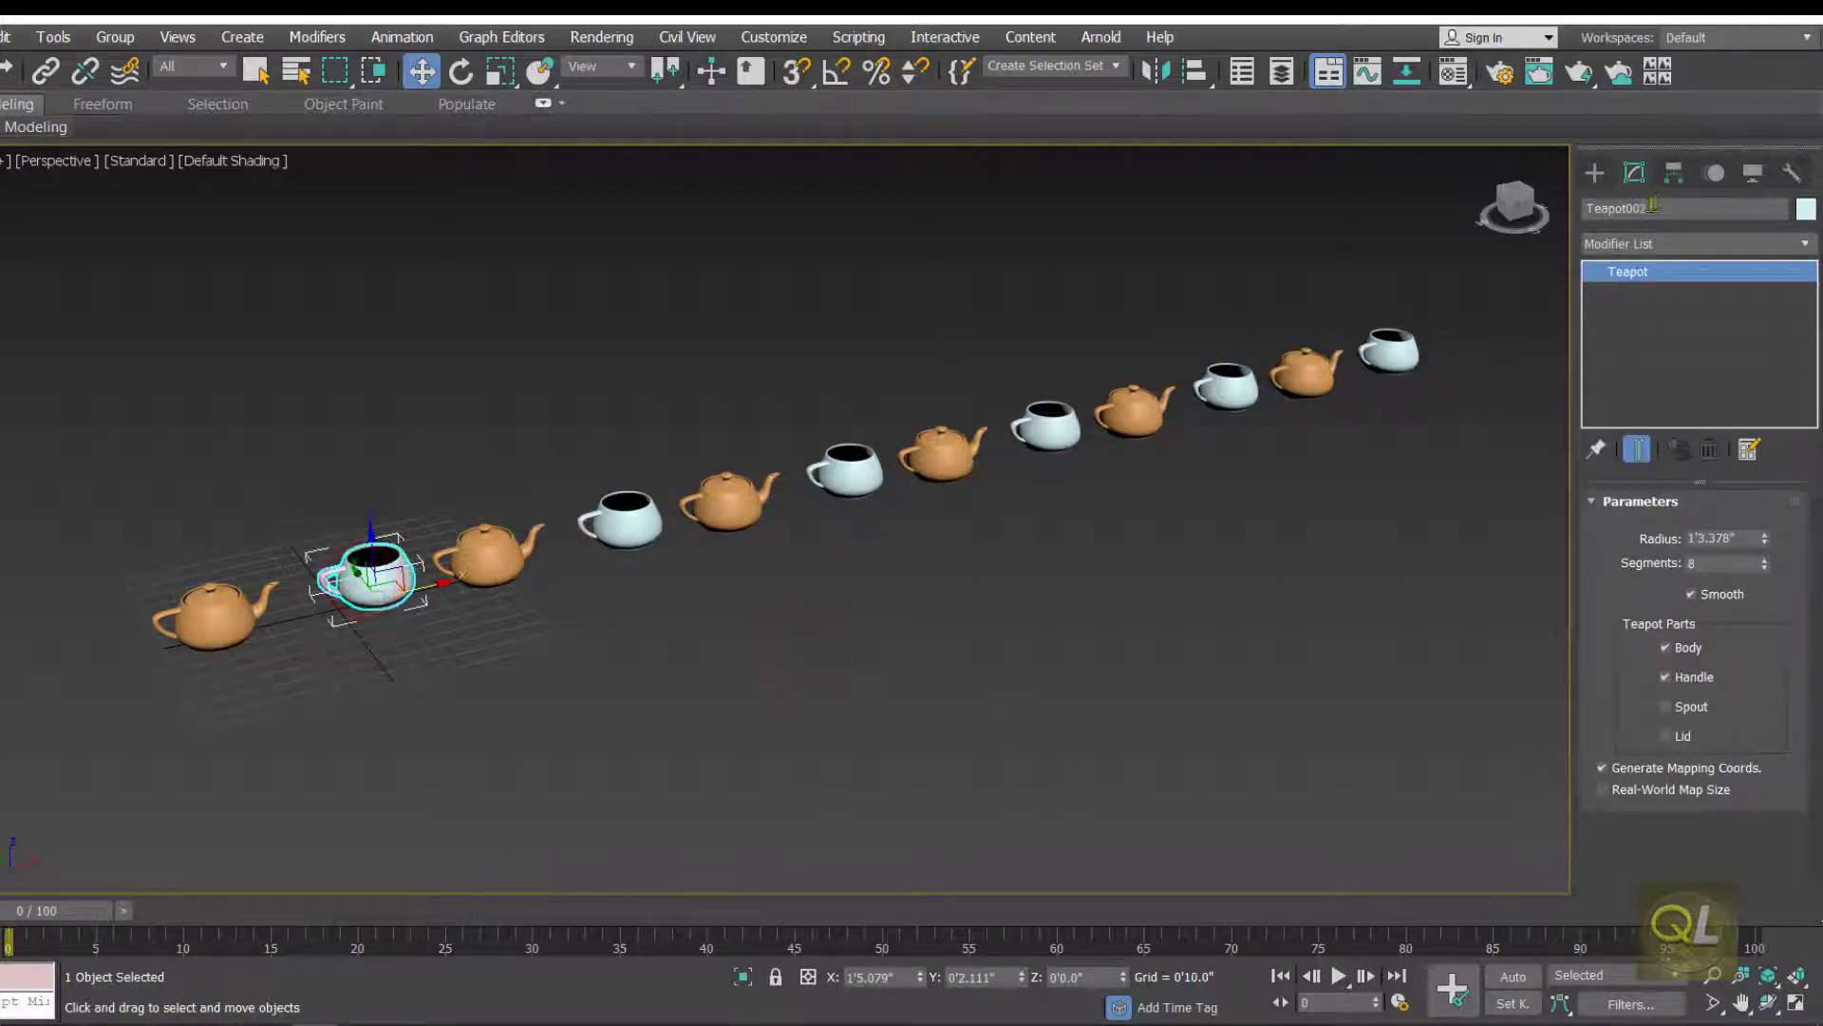
pyautogui.keyDown('ctrl'); pyautogui.click(630, 529); pyautogui.keyUp('ctrl')
pyautogui.keyDown('ctrl'); pyautogui.click(854, 472); pyautogui.keyUp('ctrl')
pyautogui.keyDown('ctrl'); pyautogui.click(1052, 432); pyautogui.keyUp('ctrl')
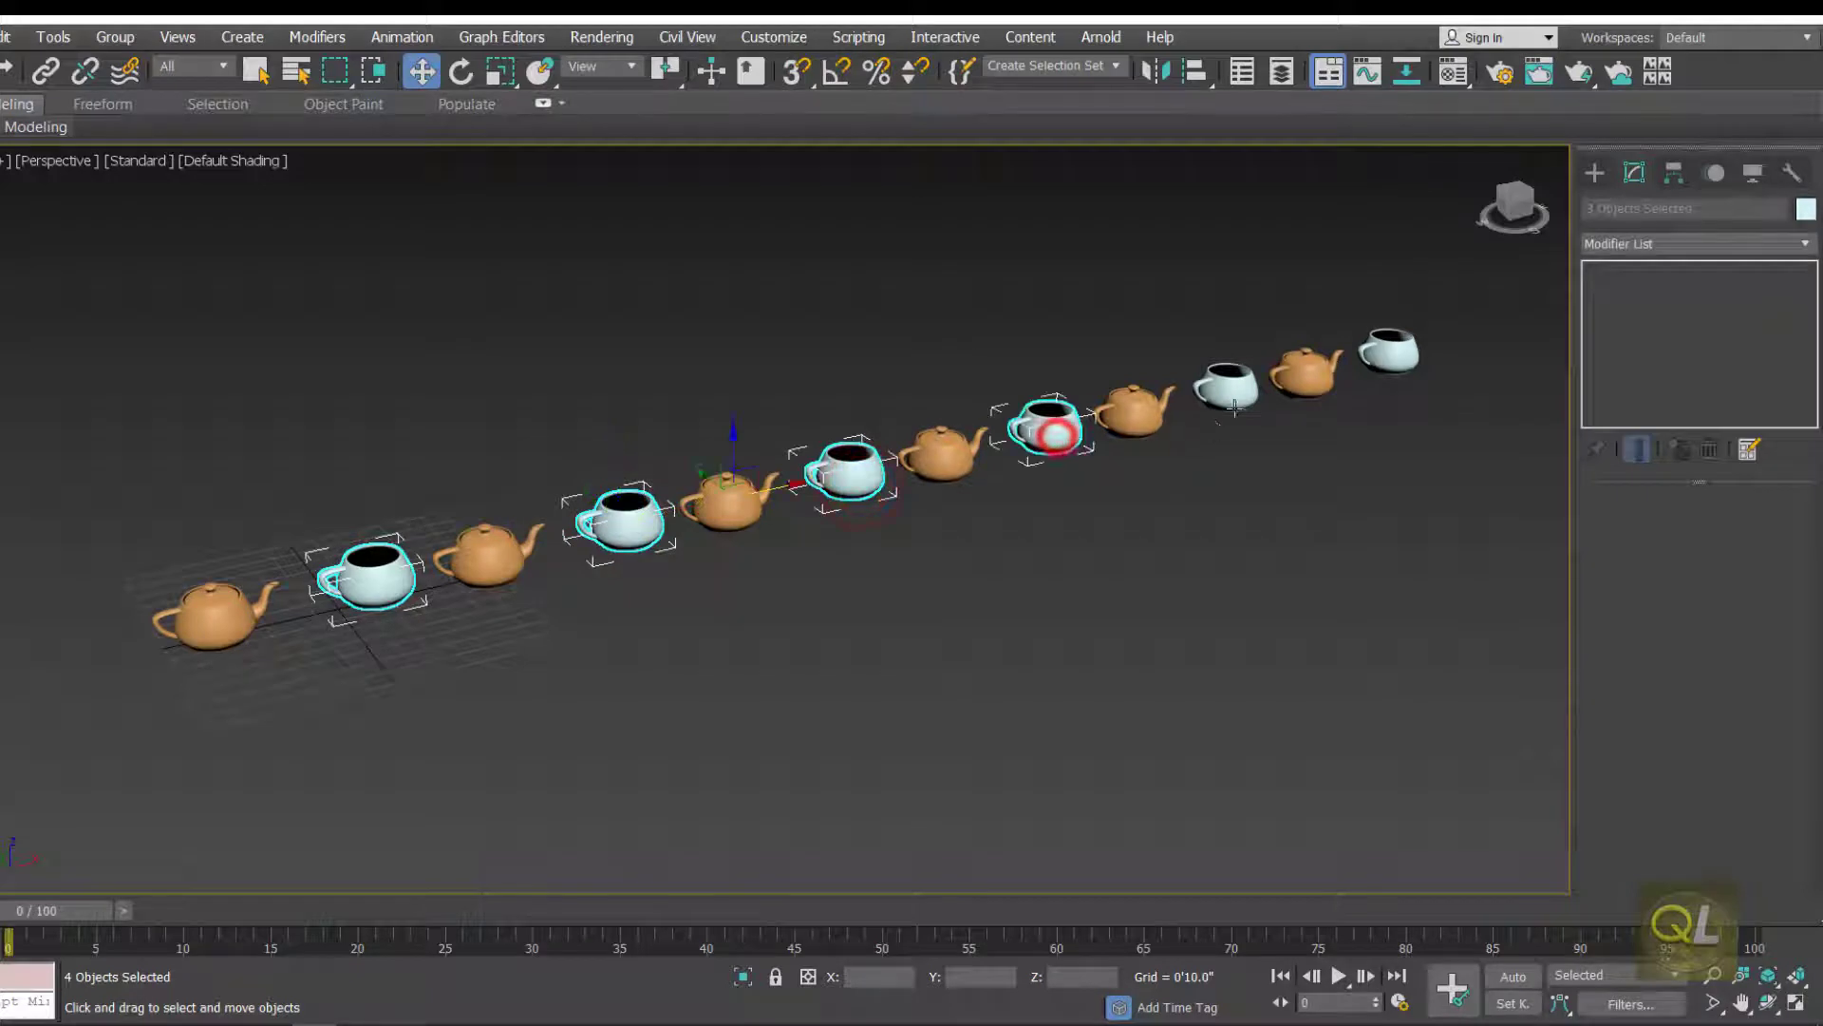
pyautogui.keyDown('ctrl'); pyautogui.click(1234, 407); pyautogui.keyUp('ctrl')
pyautogui.keyDown('ctrl'); pyautogui.click(1390, 353); pyautogui.keyUp('ctrl')
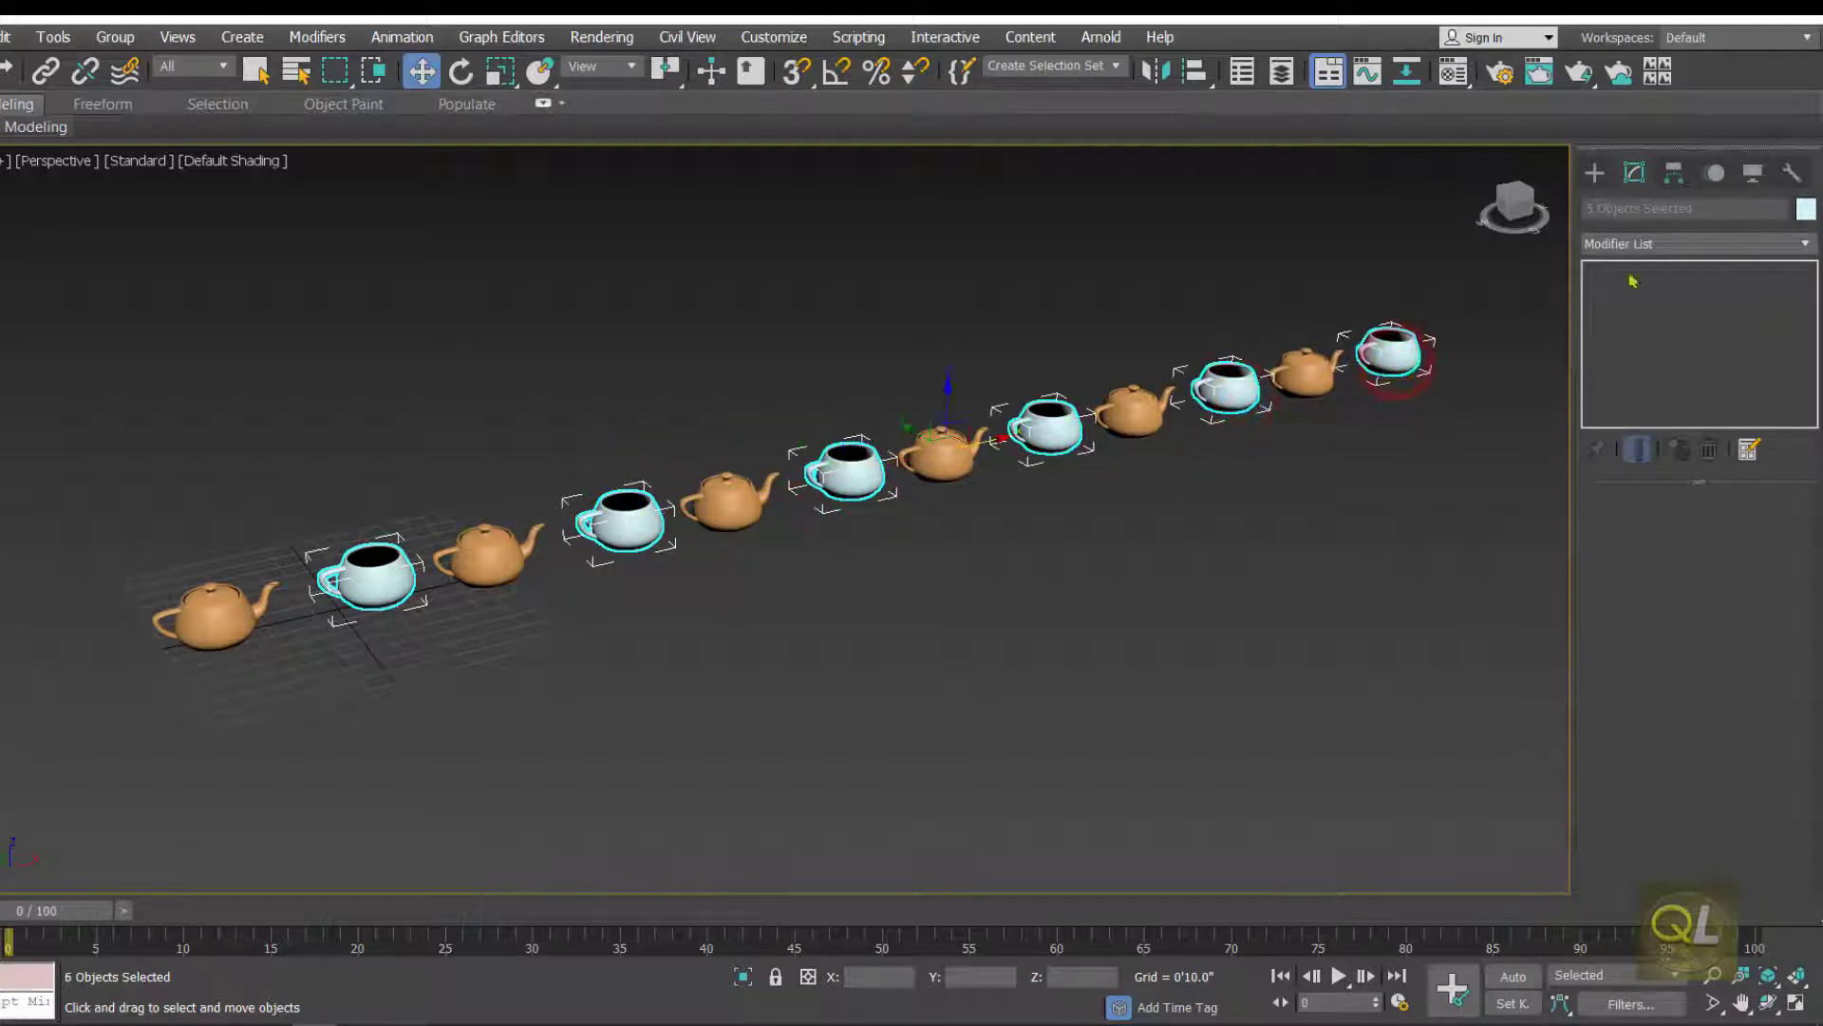
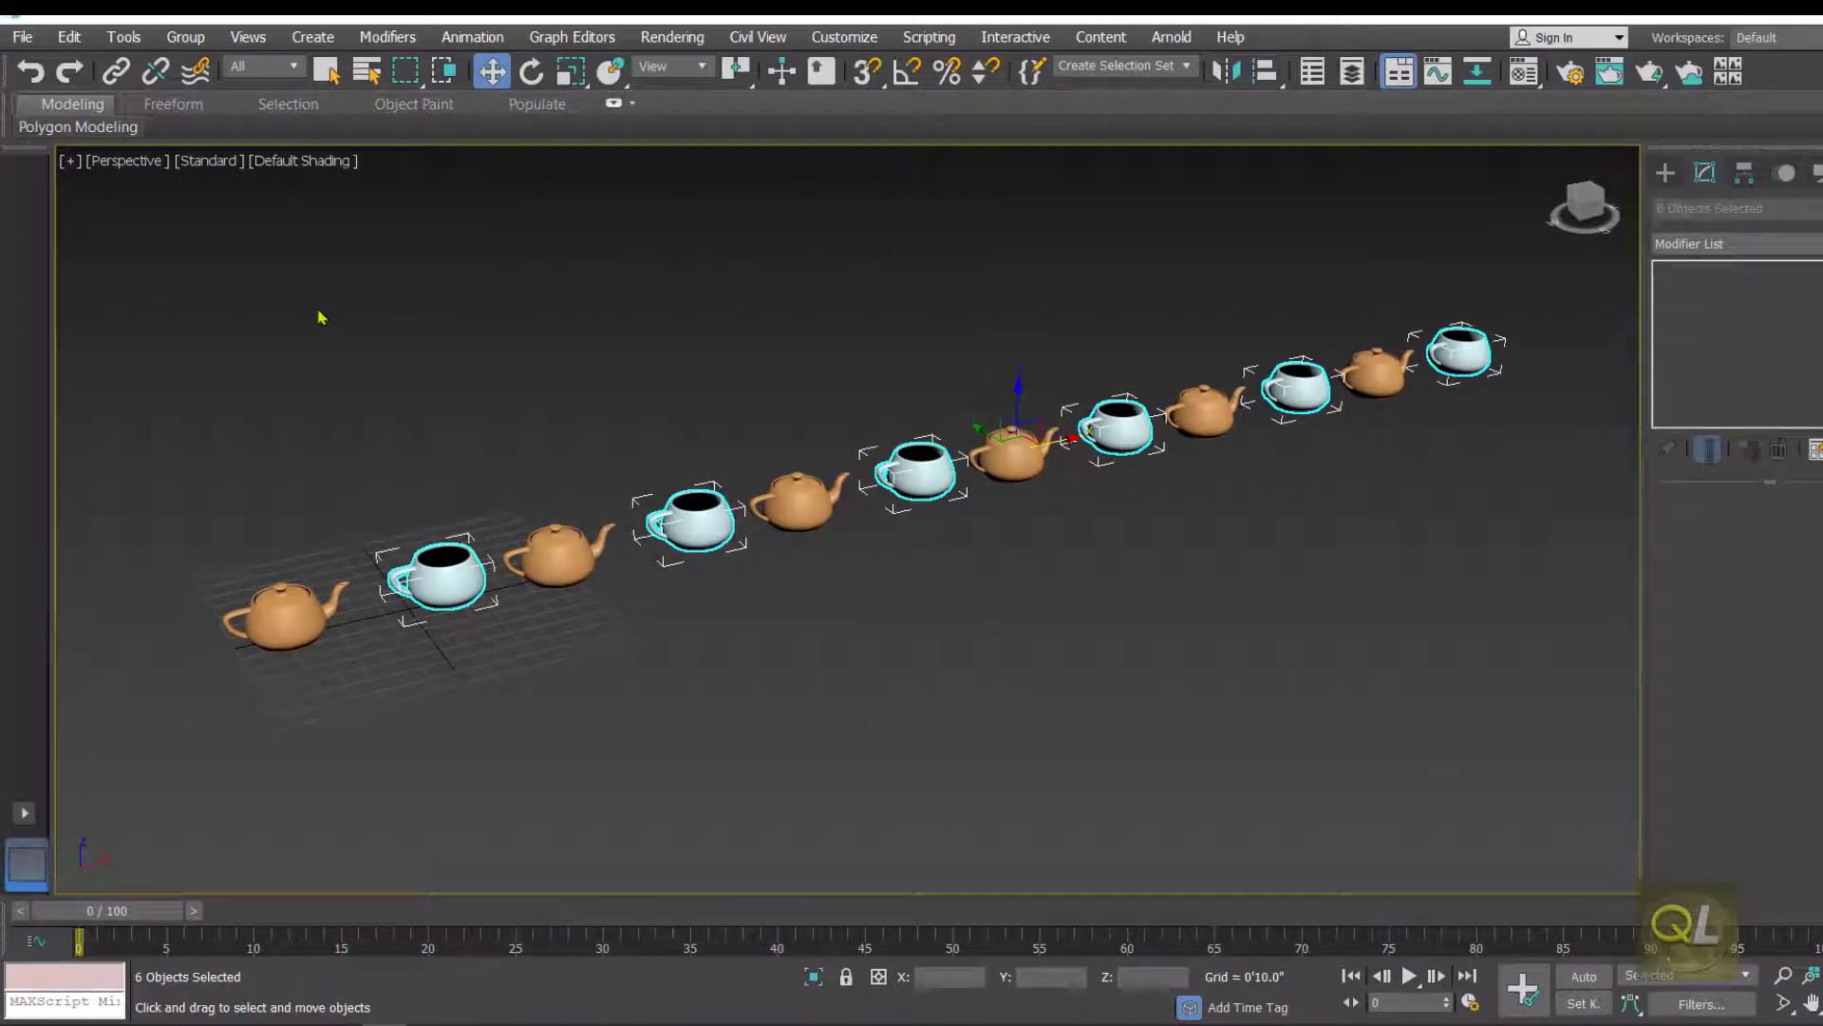
# - Batch rename the six selected cups with the base name "cup", numbered from base number 1, and close the Rename Objects tool
pyautogui.click(126, 37)
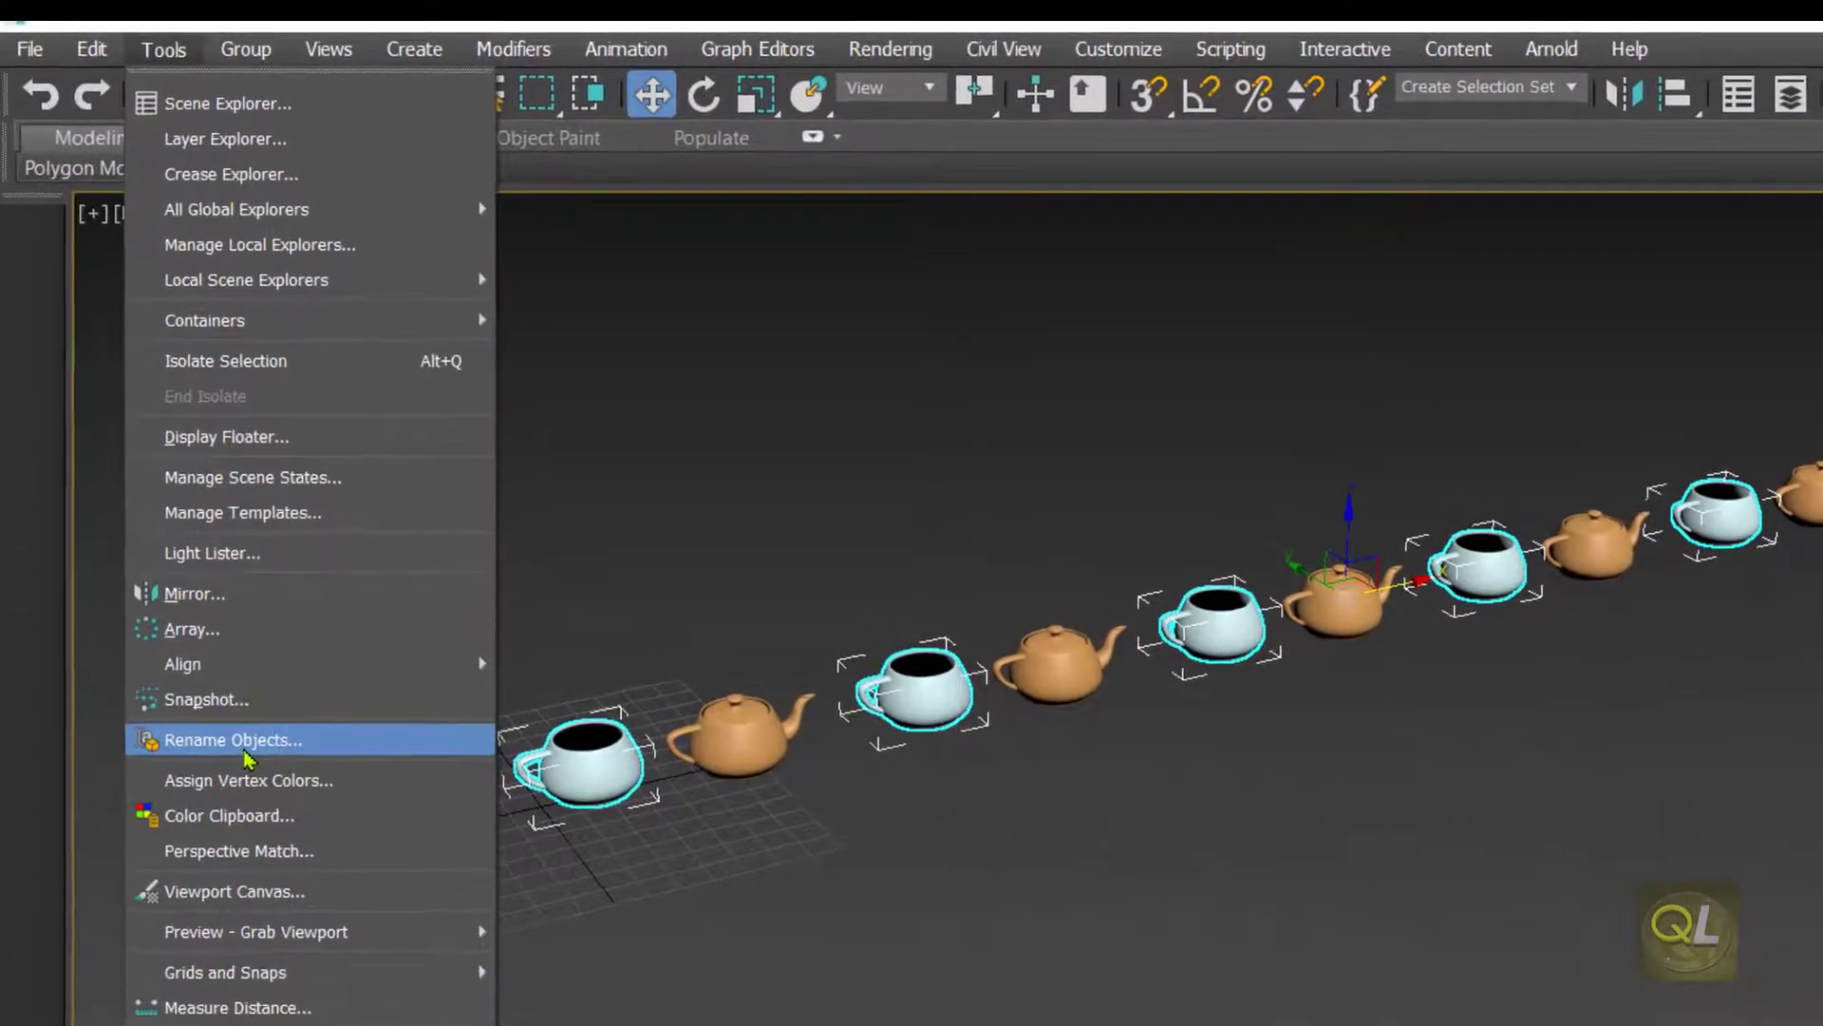
pyautogui.click(244, 746)
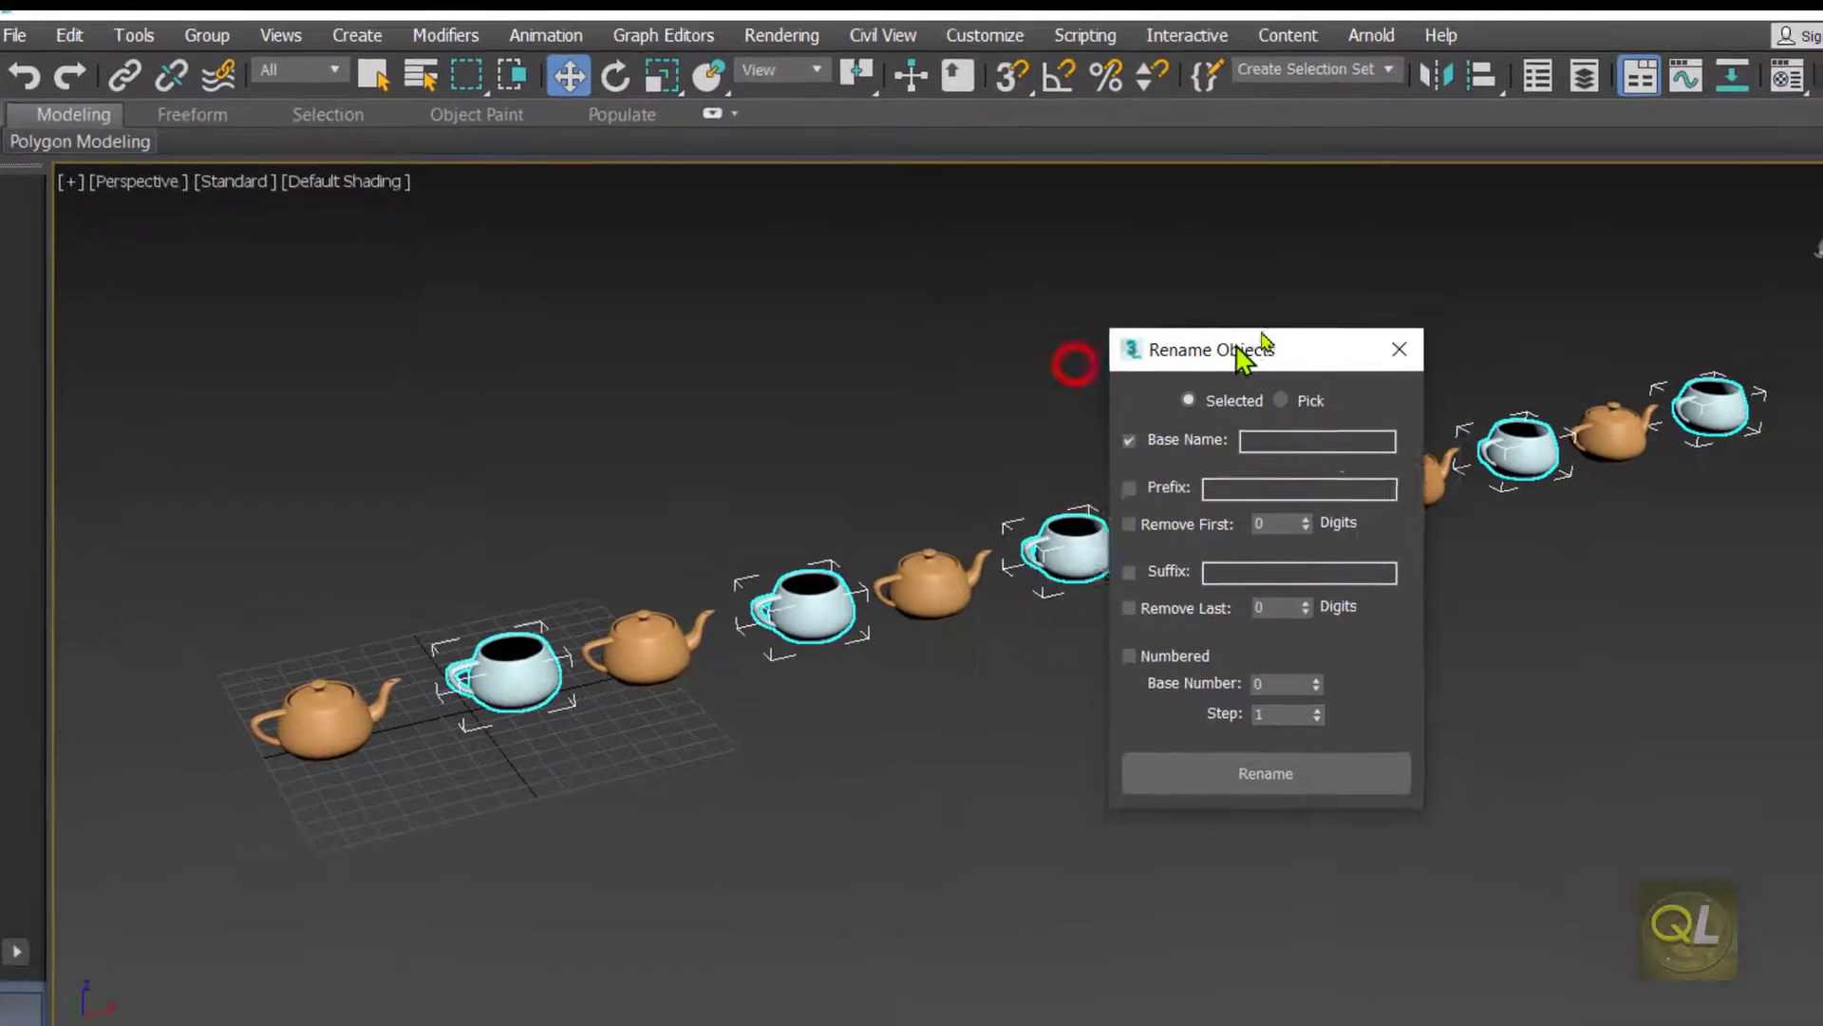
pyautogui.moveTo(1239, 347); pyautogui.dragTo(1315, 313)
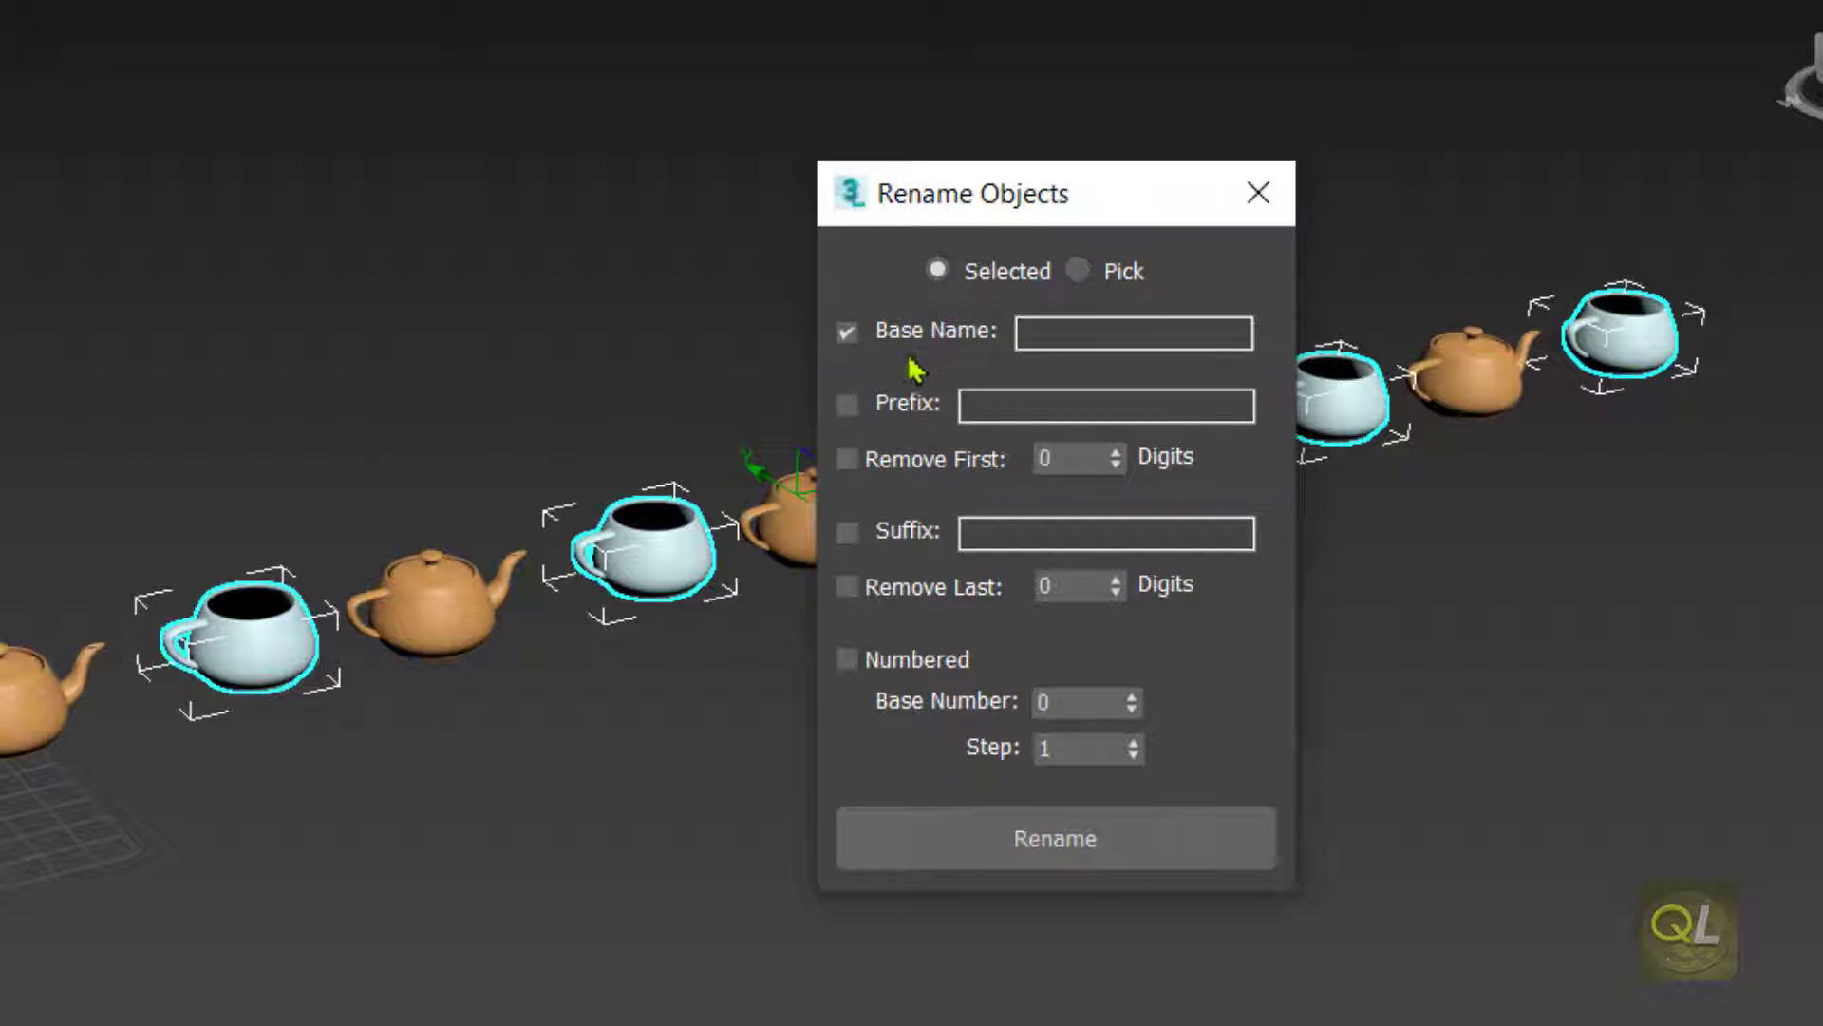
pyautogui.click(1057, 330)
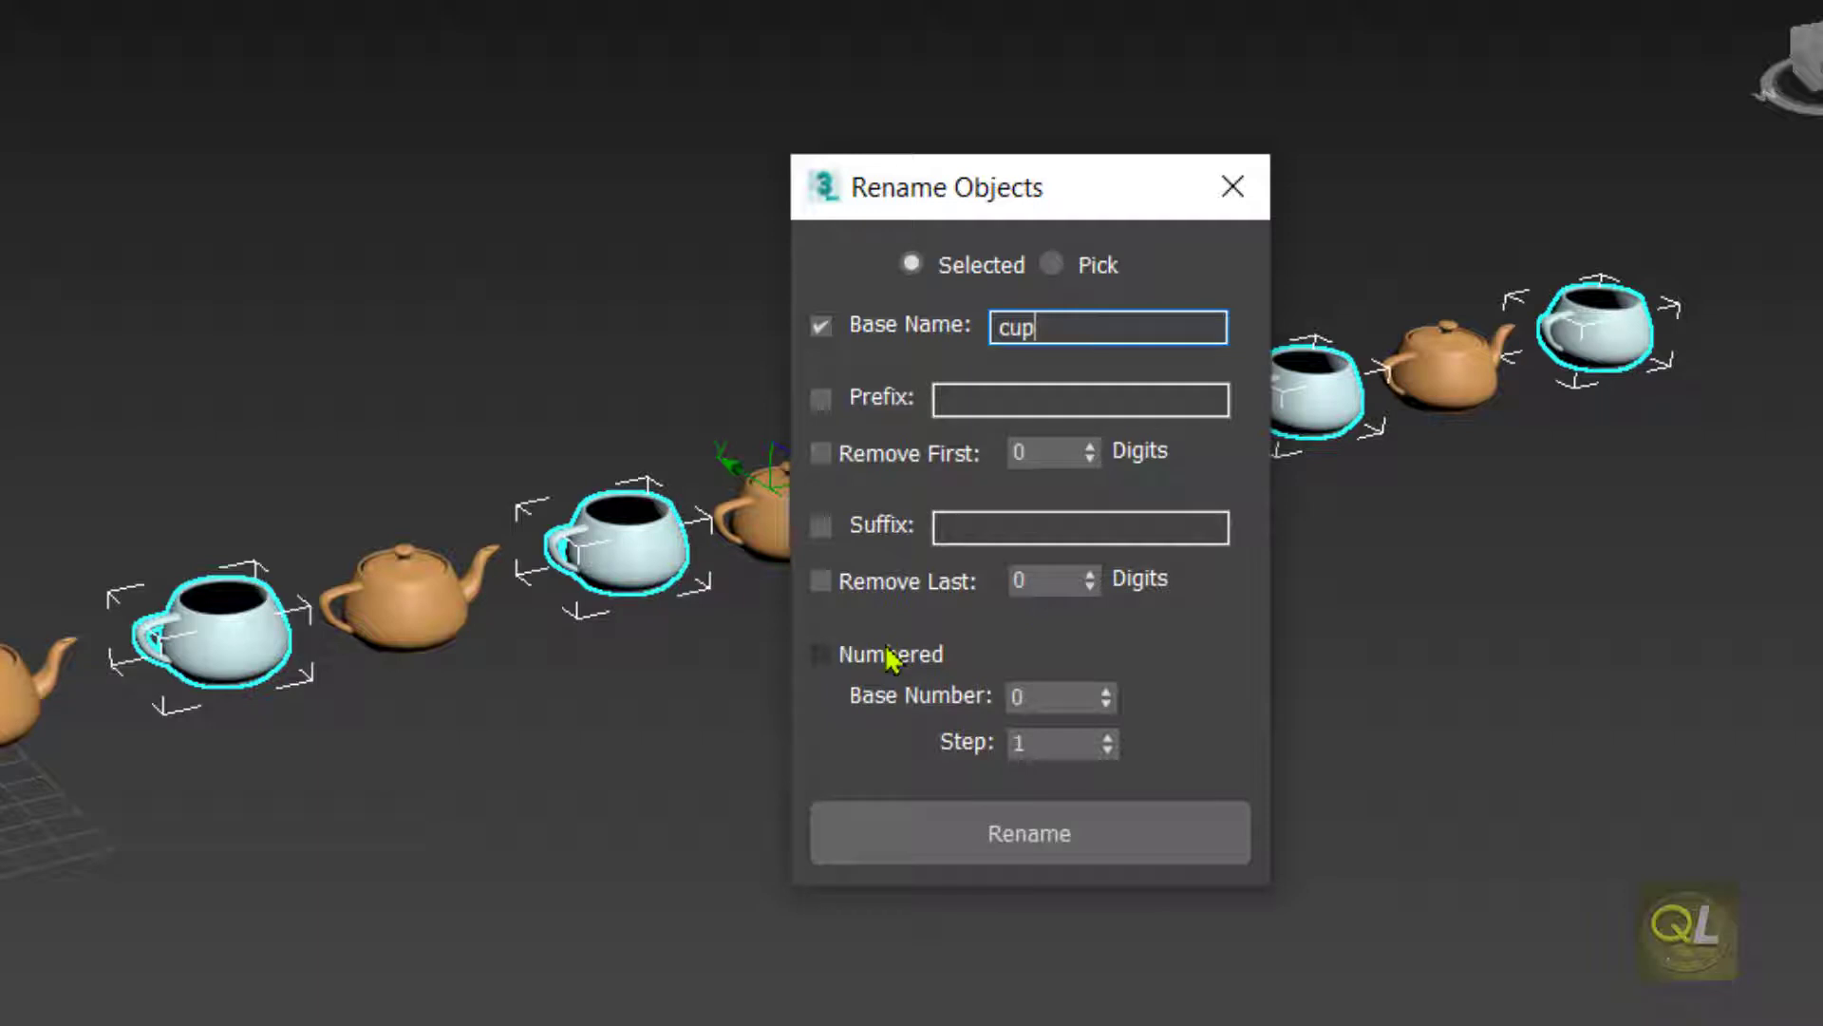
pyautogui.click(819, 657)
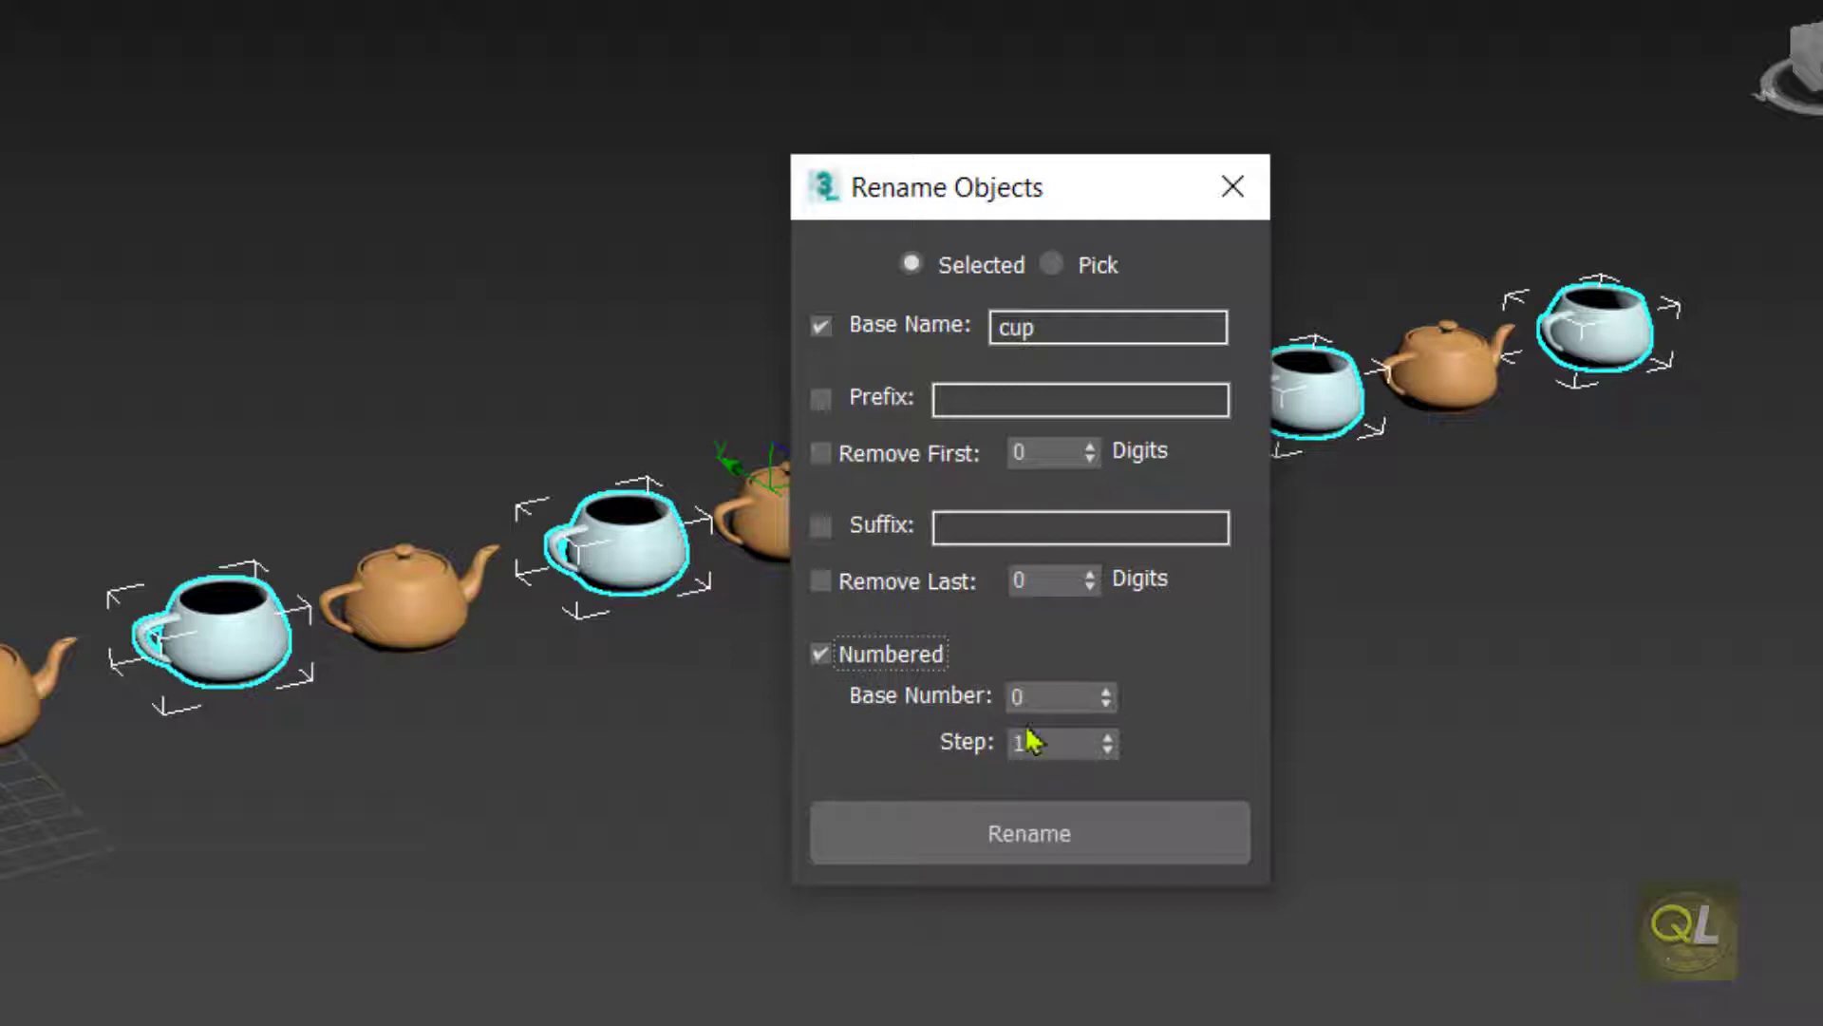
pyautogui.click(1076, 693)
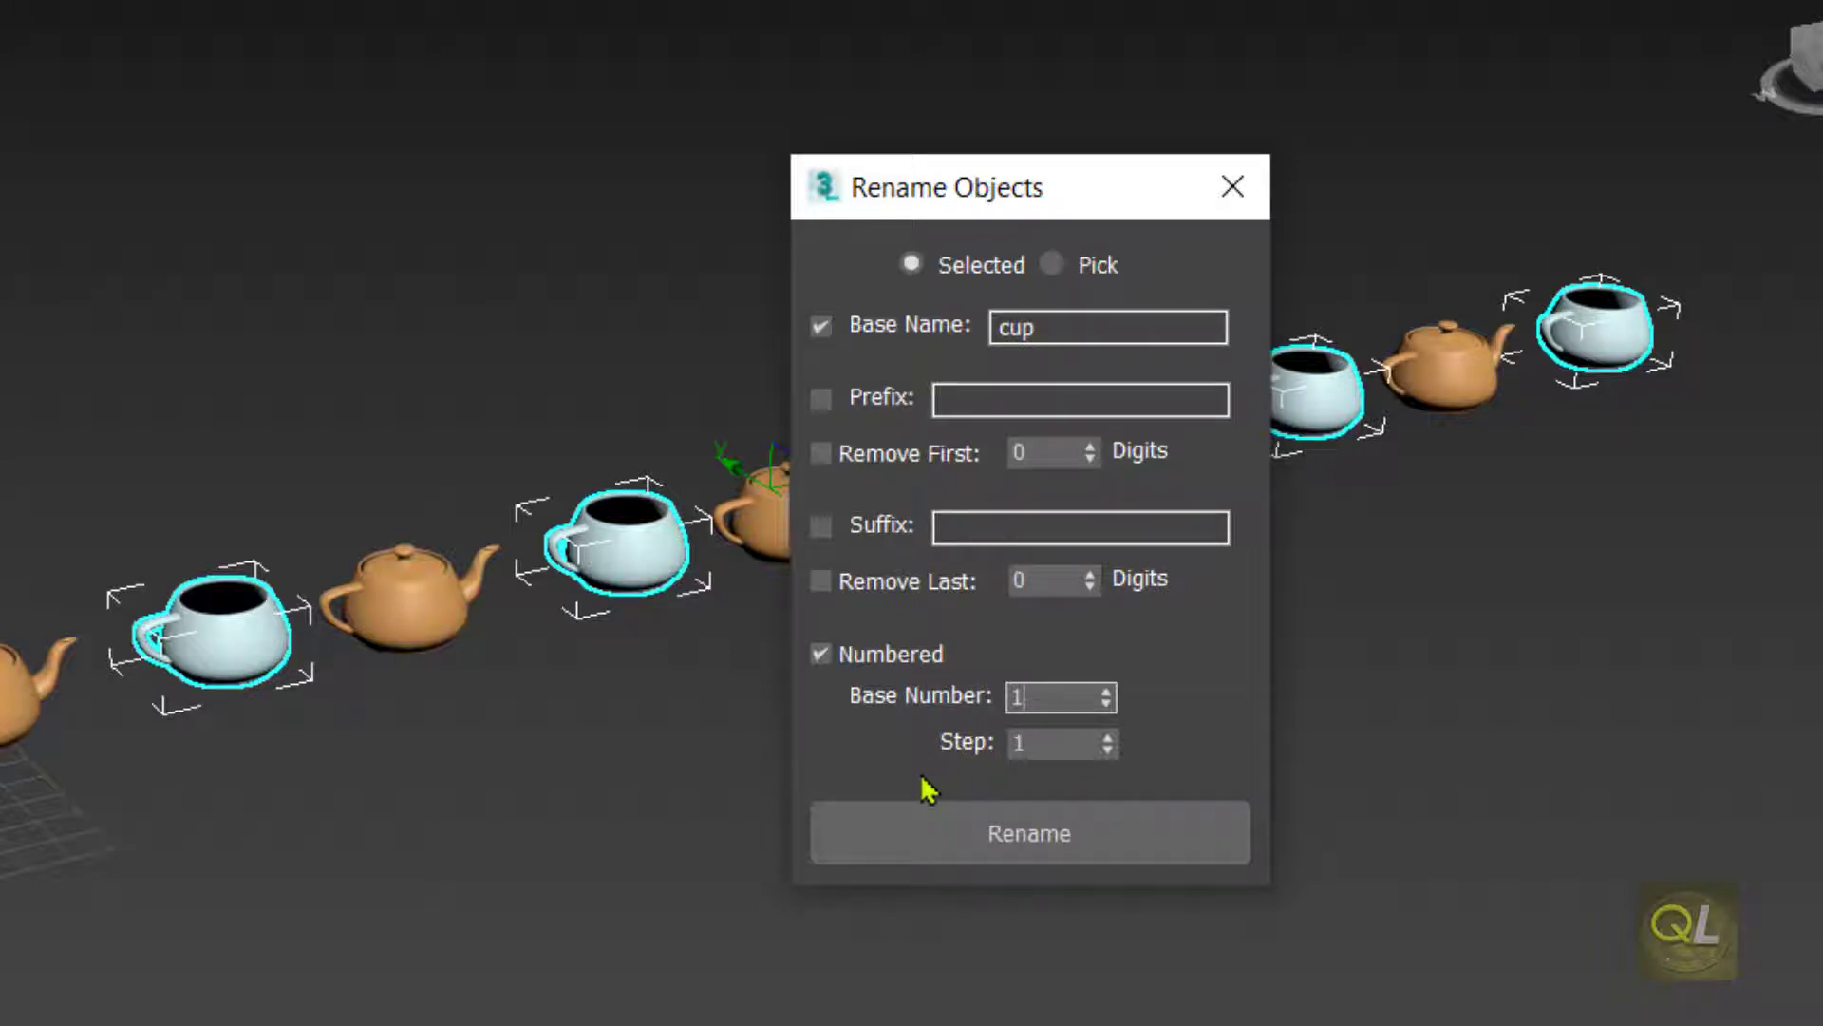
pyautogui.click(1005, 855)
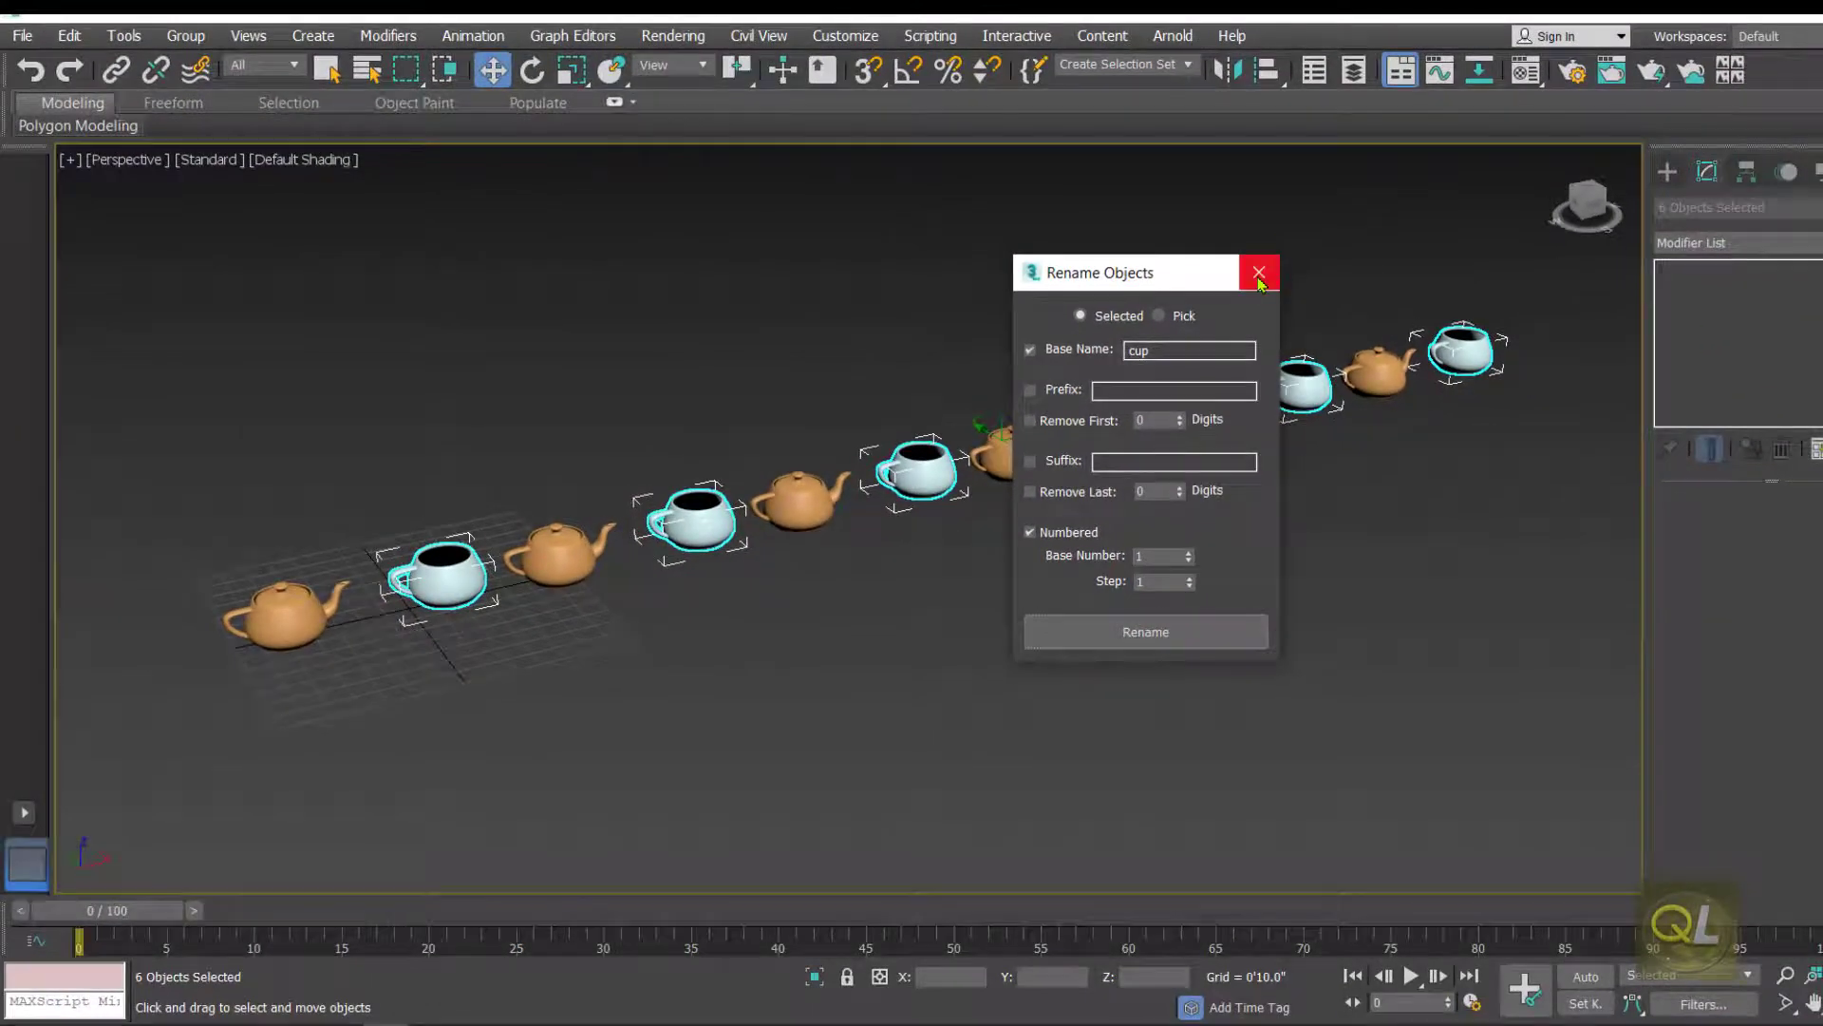
pyautogui.click(1258, 274)
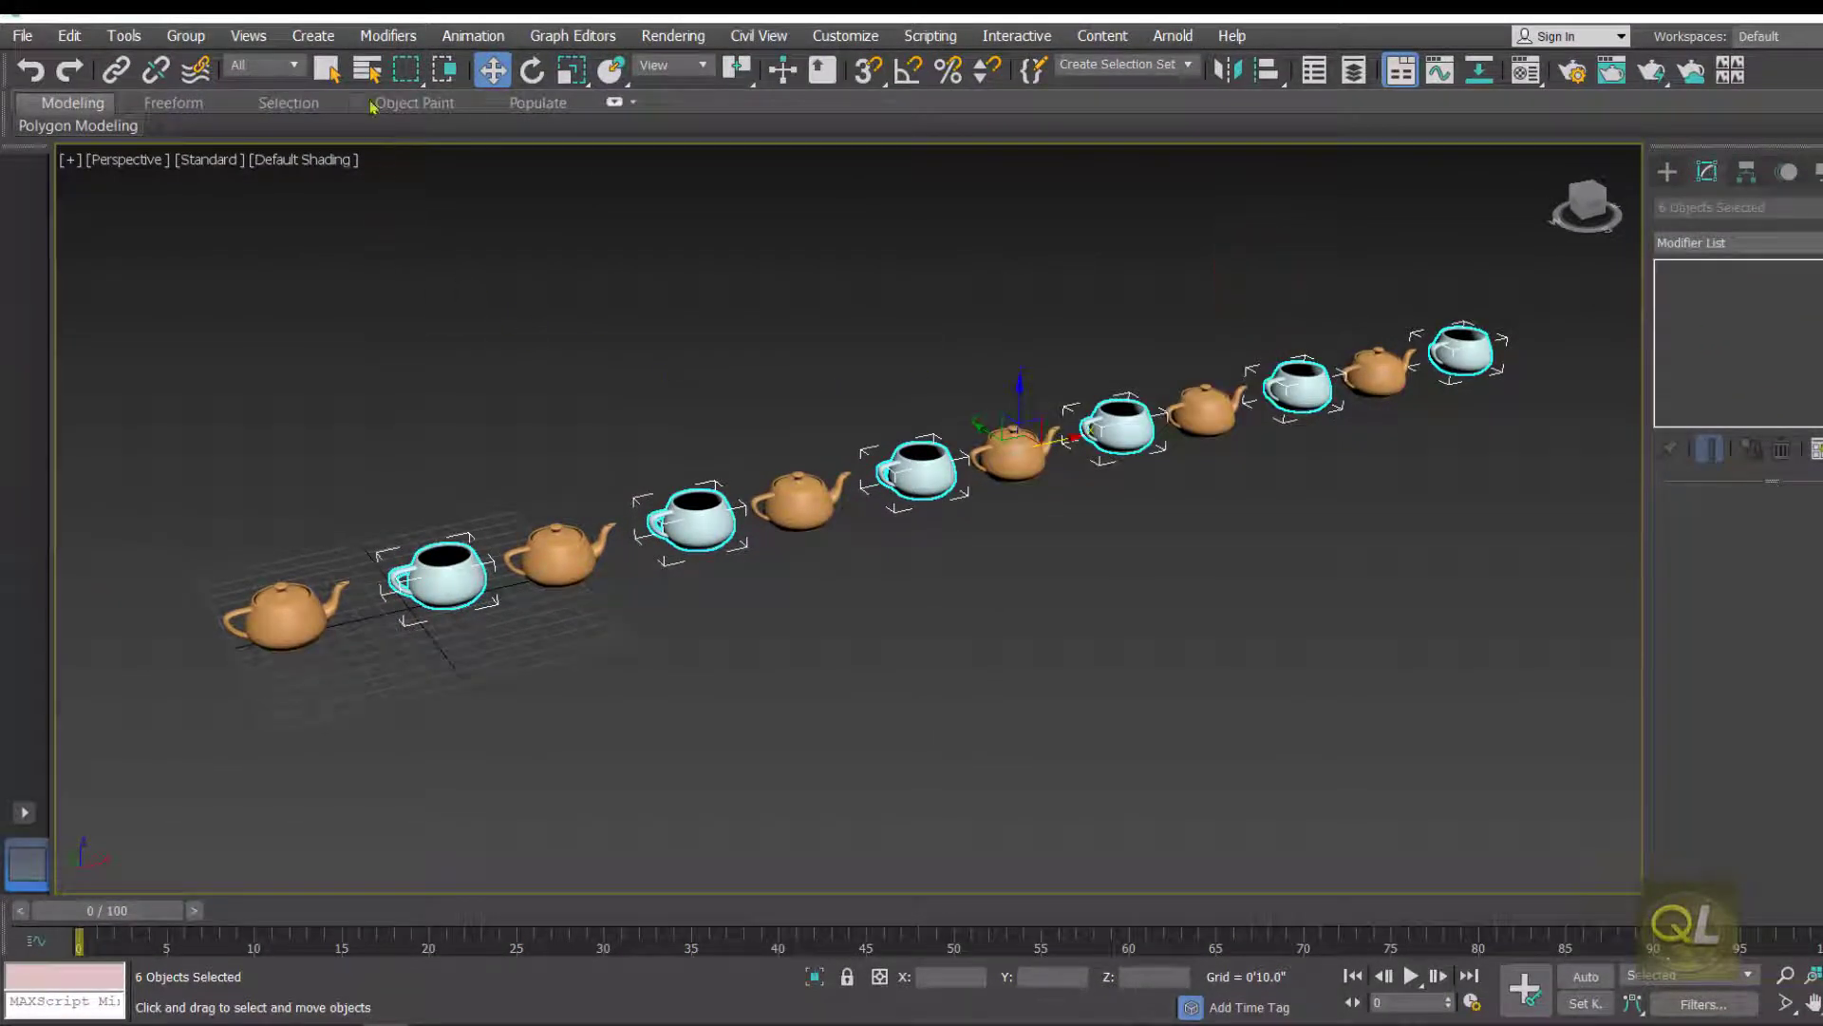
# - Examine the renamed cups in the Select From Scene list and close it without picking anything
pyautogui.click(369, 70)
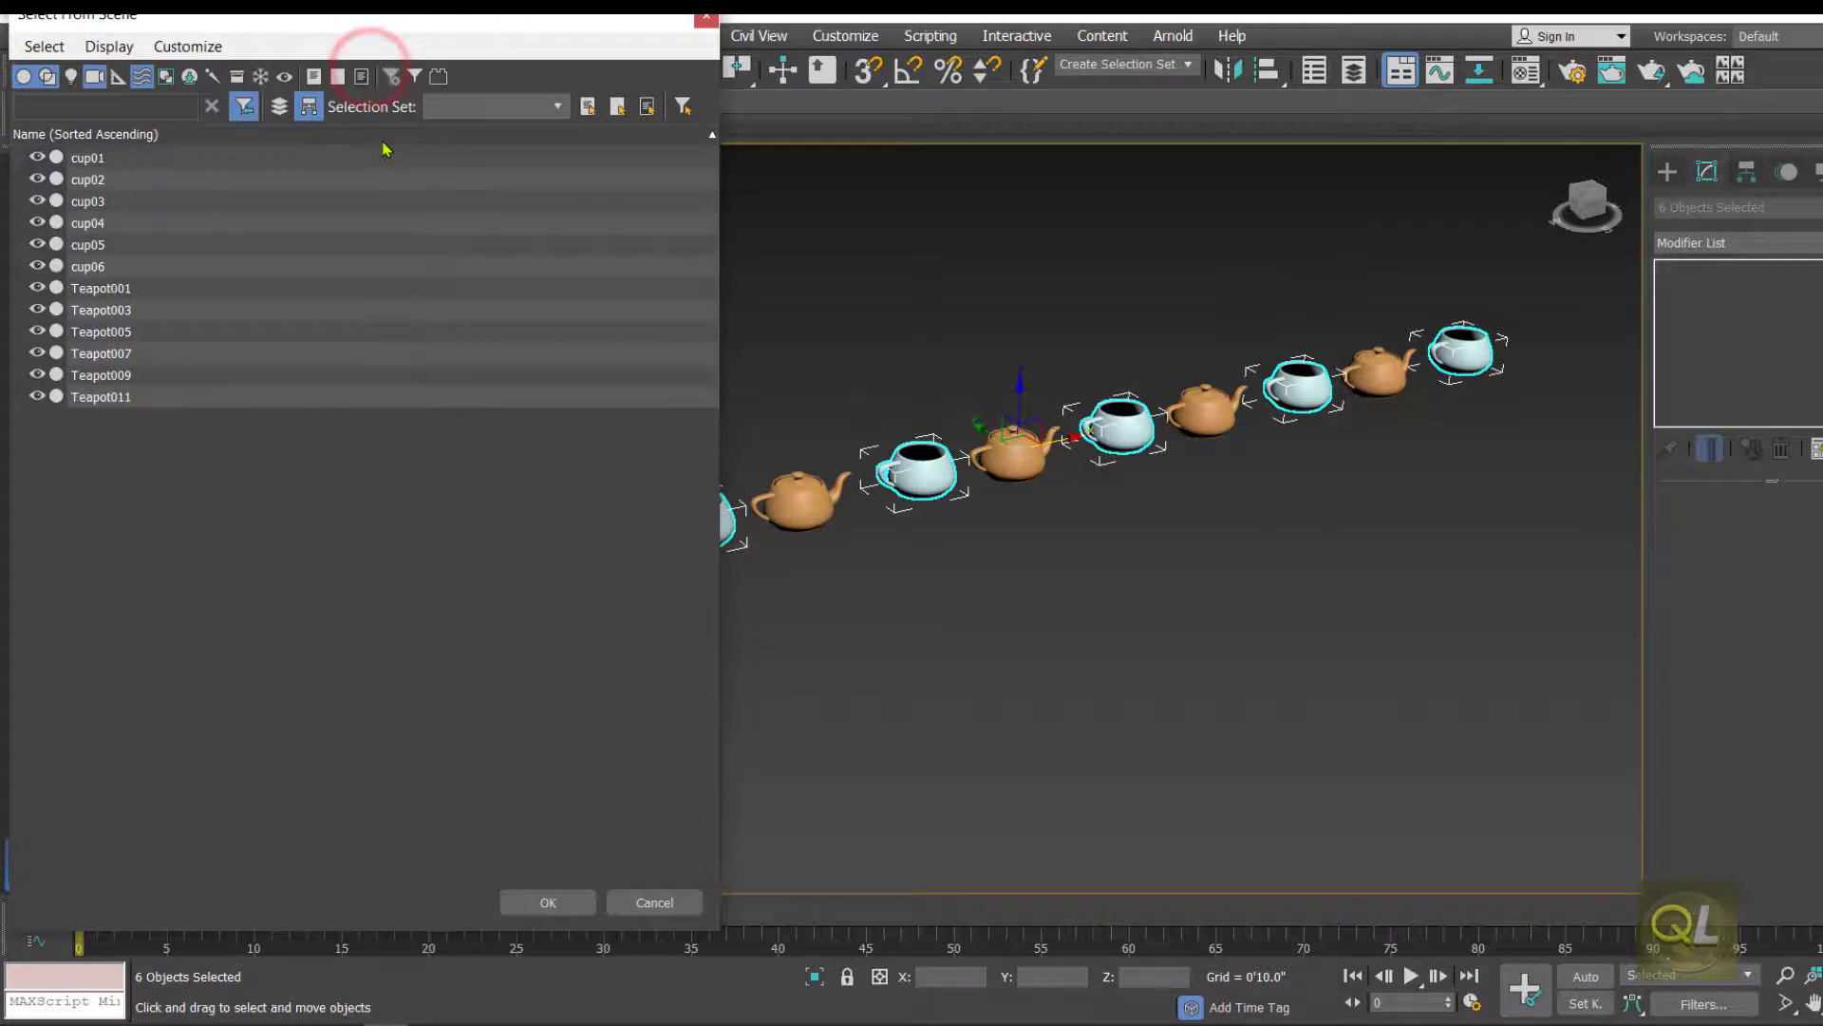
pyautogui.moveTo(290, 17); pyautogui.dragTo(670, 135)
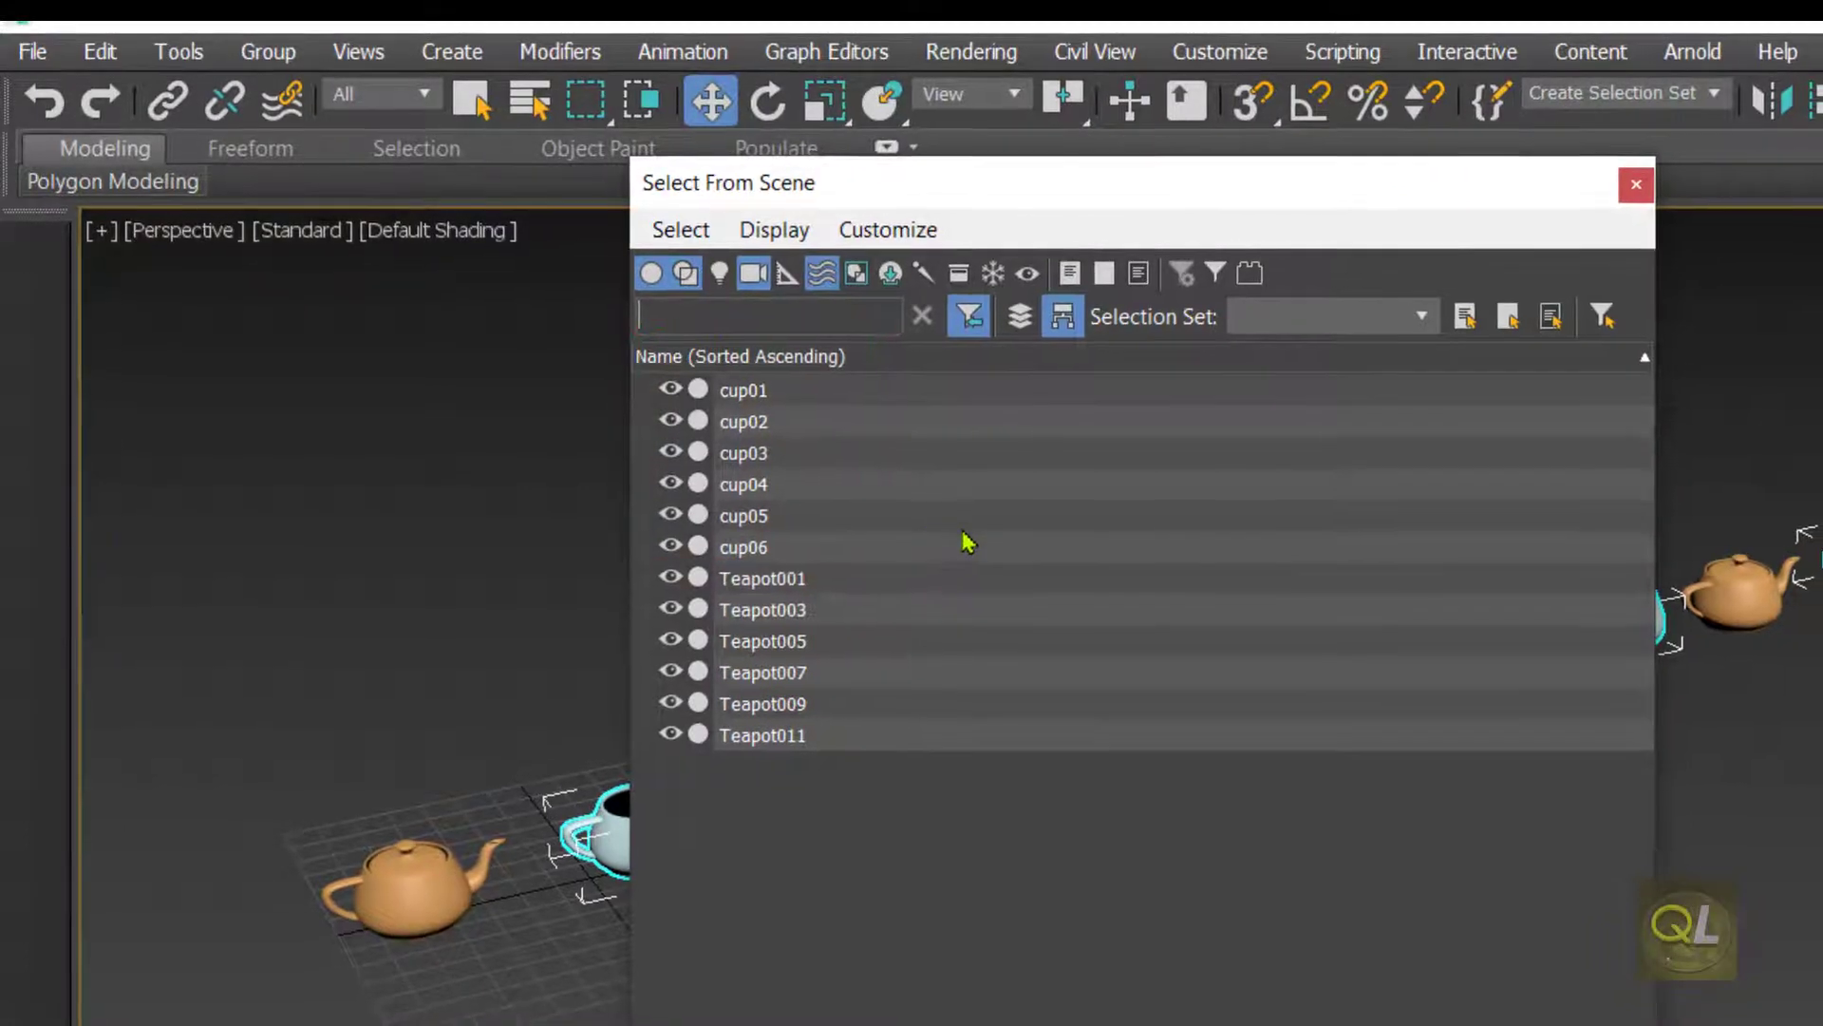
pyautogui.click(1128, 194)
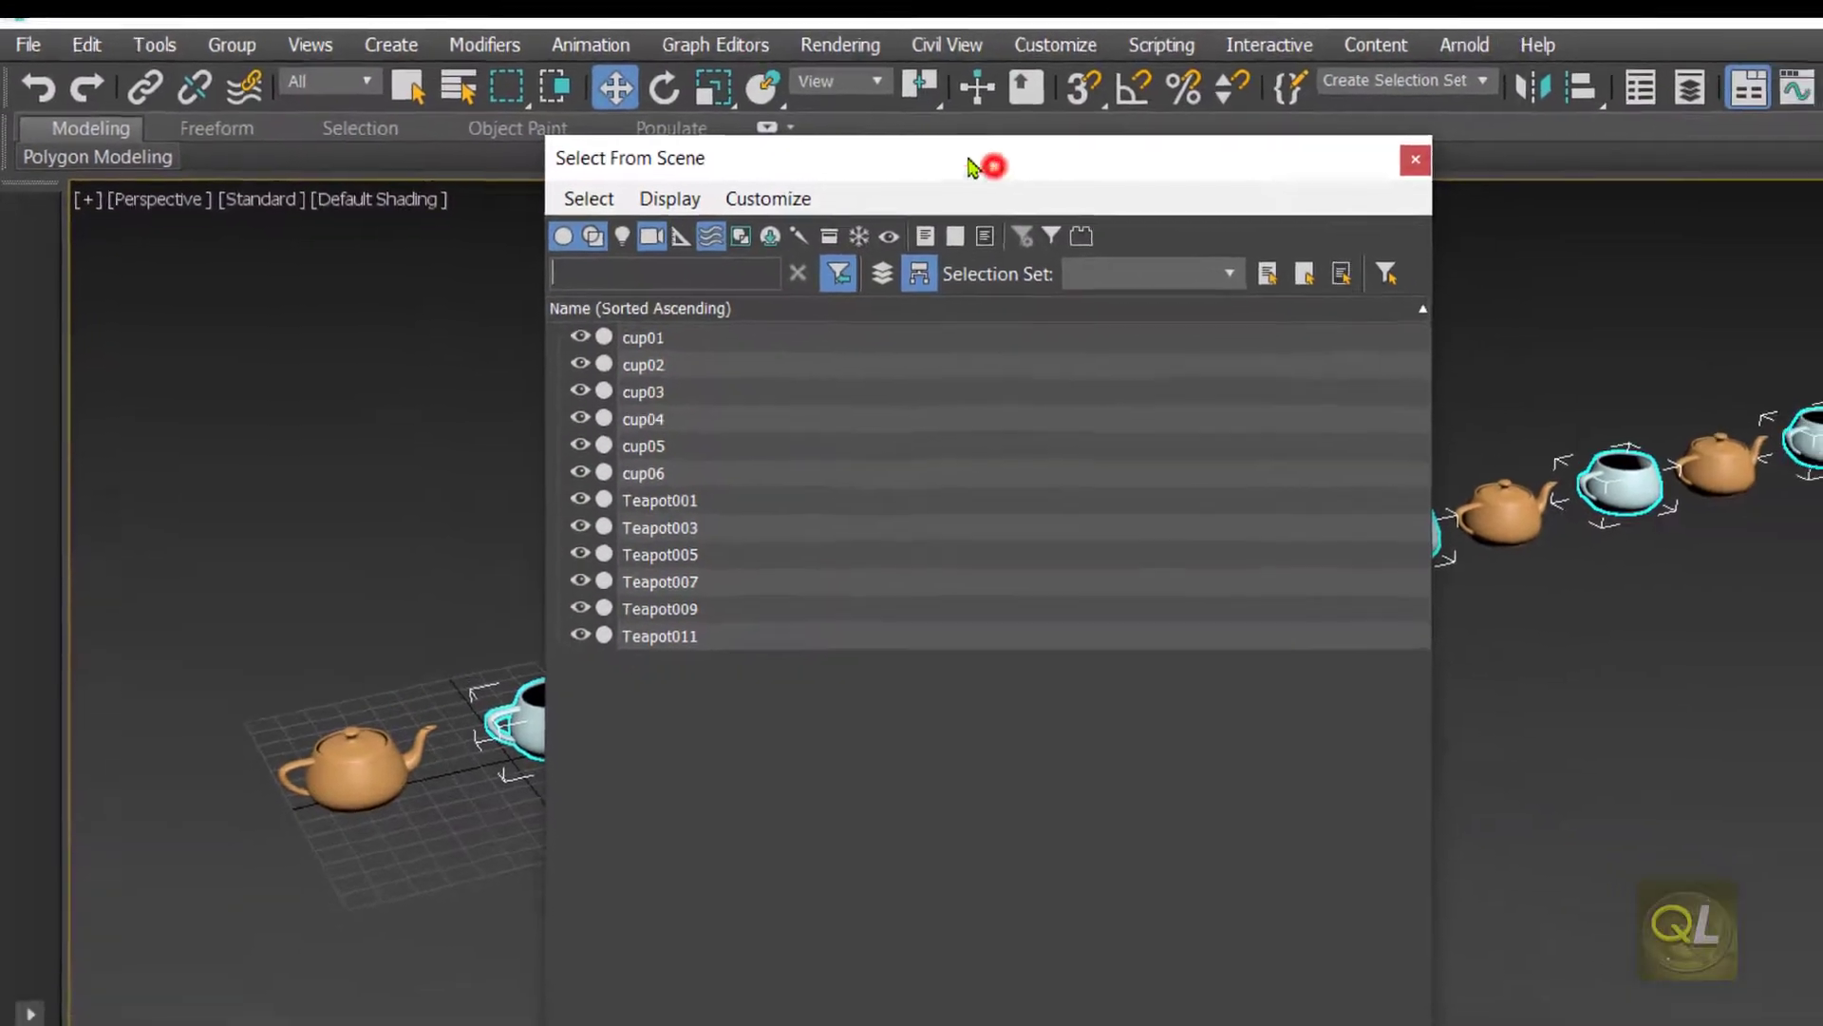
pyautogui.moveTo(973, 166); pyautogui.dragTo(918, 145)
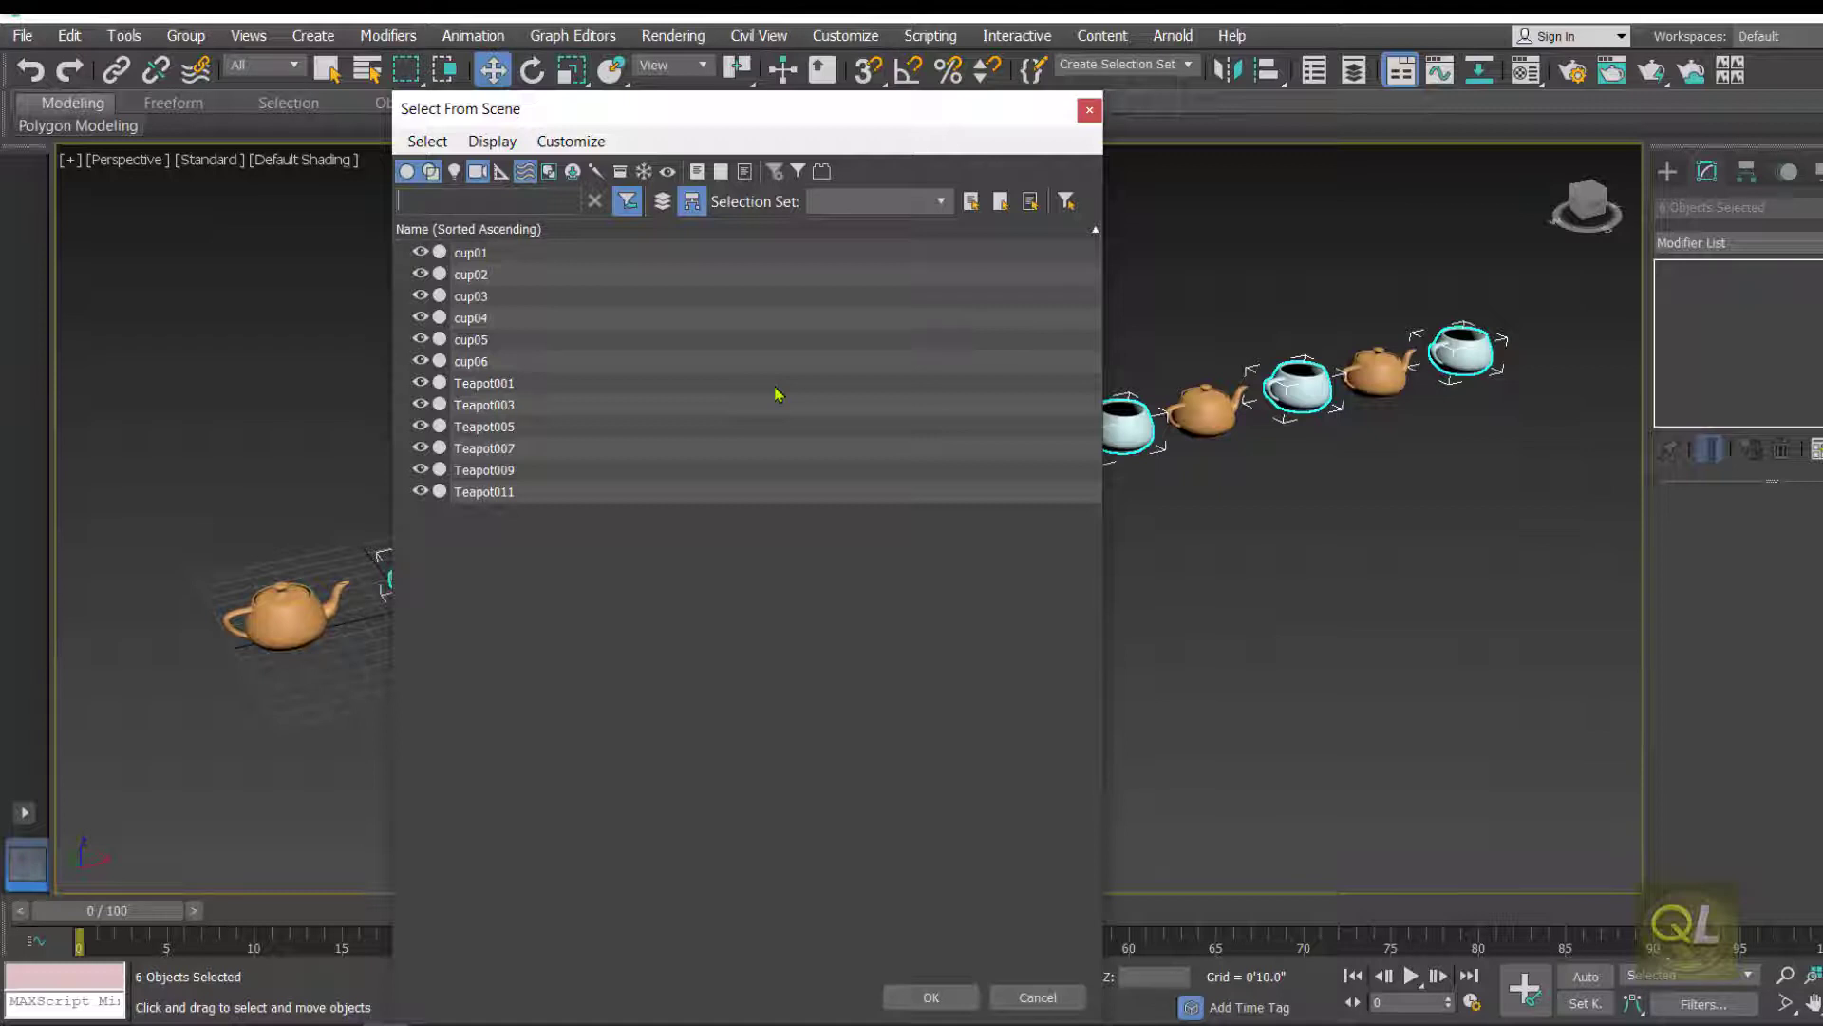
pyautogui.click(931, 998)
# - Select the whole row of teapots and cups, clone it upward as 2 copies, and clear the selection
pyautogui.click(987, 662)
pyautogui.scroll(-3, 903, 635)
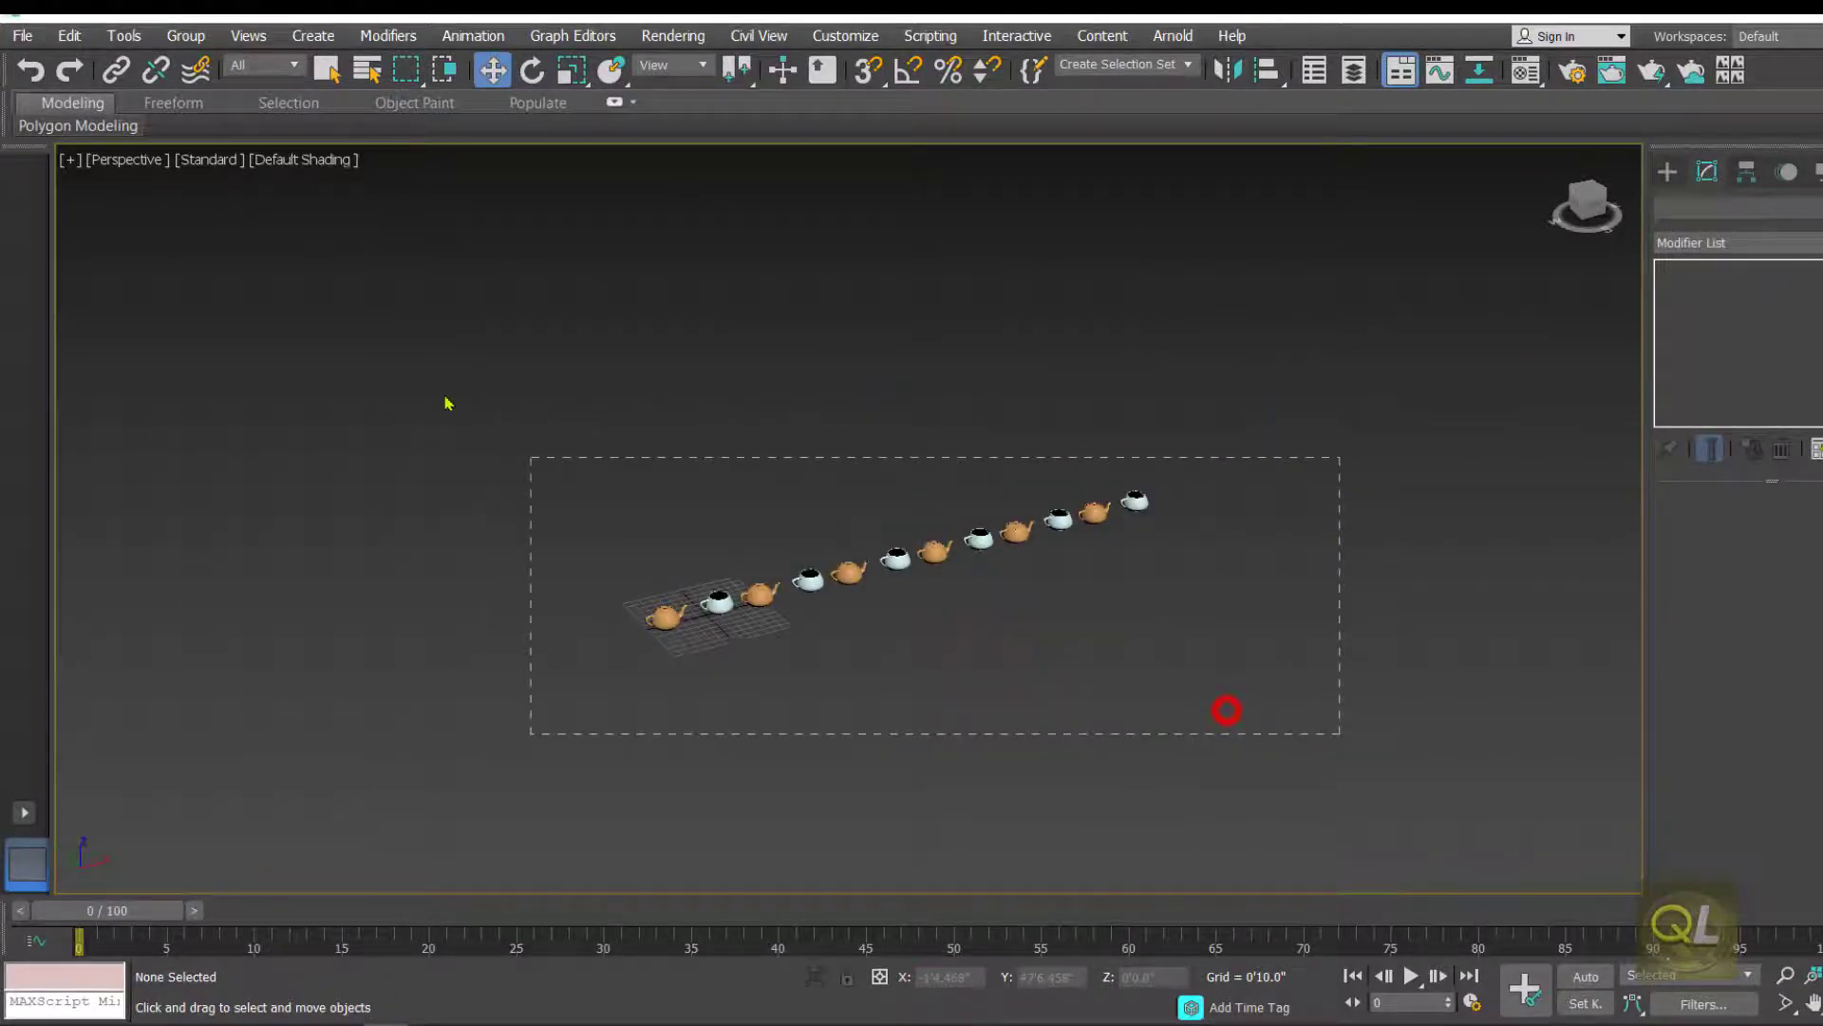
pyautogui.moveTo(475, 425); pyautogui.dragTo(485, 408)
pyautogui.keyDown('shift'); pyautogui.moveTo(914, 502); pyautogui.dragTo(919, 441); pyautogui.keyUp('shift')
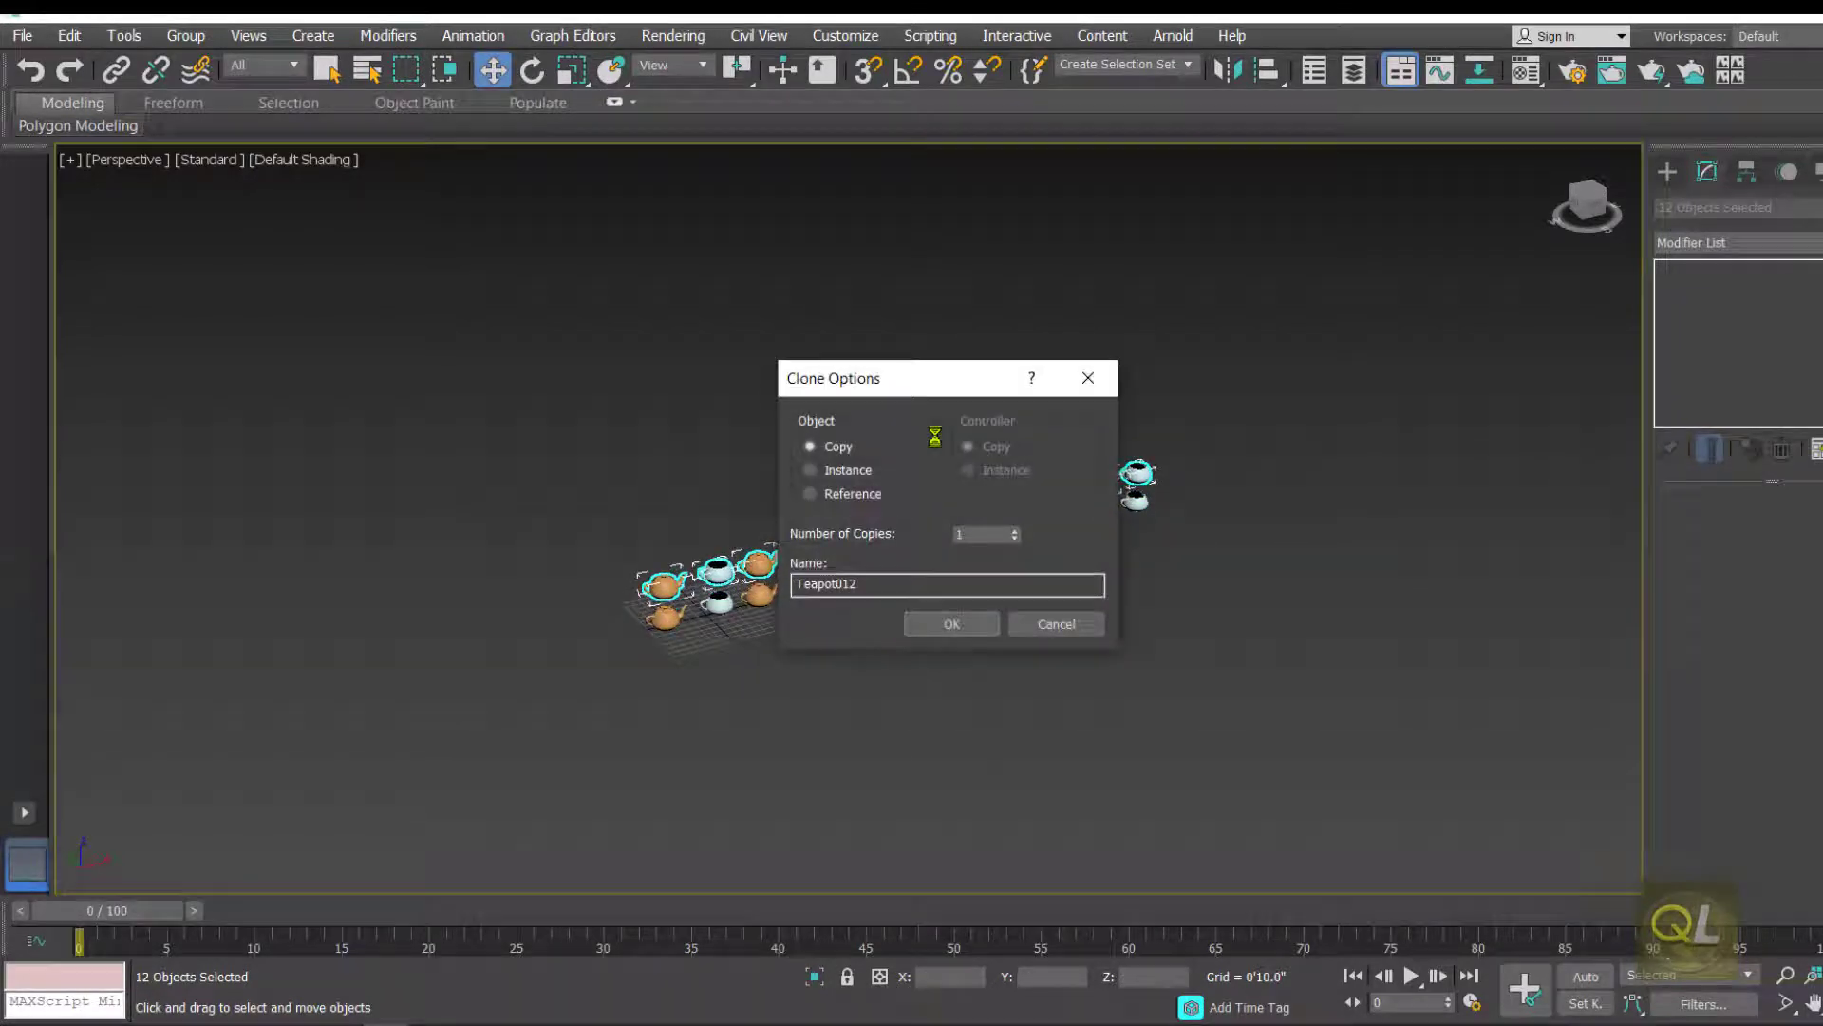
pyautogui.click(1013, 530)
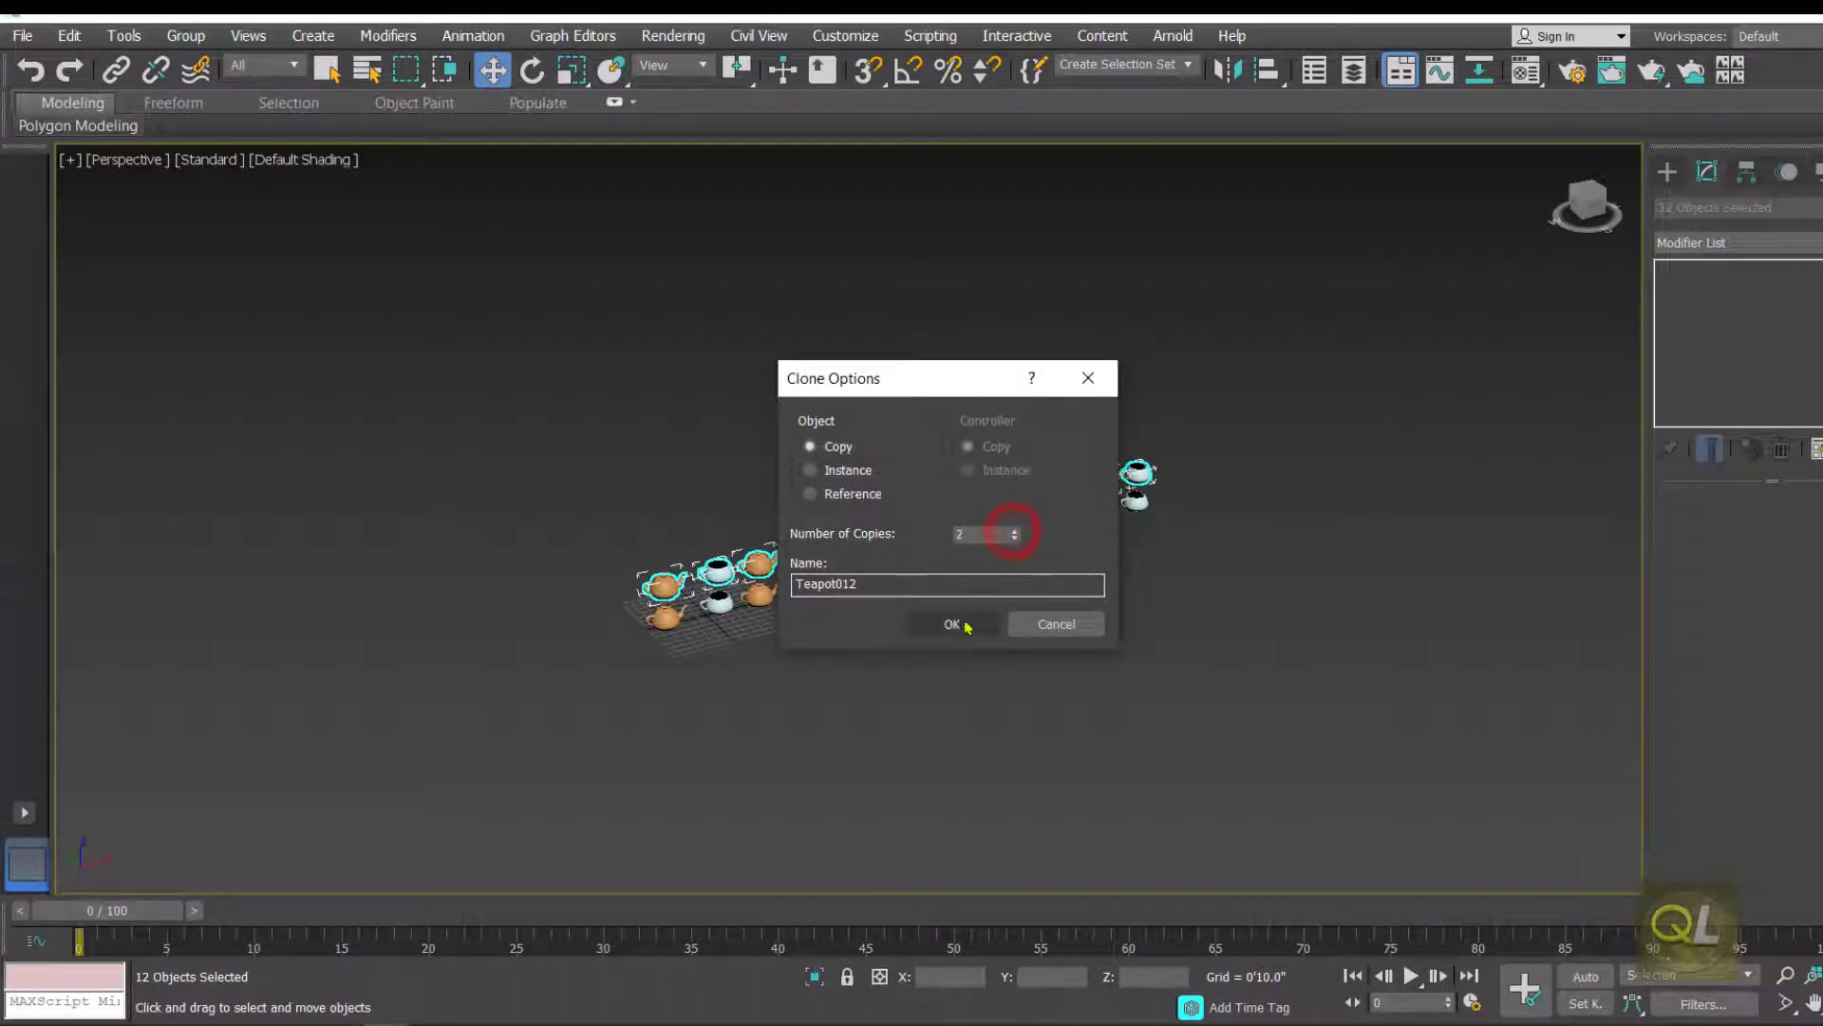
pyautogui.click(952, 620)
pyautogui.keyDown('alt'); pyautogui.moveTo(1113, 724); pyautogui.dragTo(931, 594, button='middle'); pyautogui.keyUp('alt')
pyautogui.scroll(3, 941, 589)
pyautogui.moveTo(953, 686)
pyautogui.keyDown('alt'); pyautogui.mouseDown(button='middle')
pyautogui.moveTo(997, 692)
pyautogui.moveTo(989, 680)
pyautogui.moveTo(981, 704)
pyautogui.mouseUp(button='middle'); pyautogui.keyUp('alt')
pyautogui.click(981, 700)
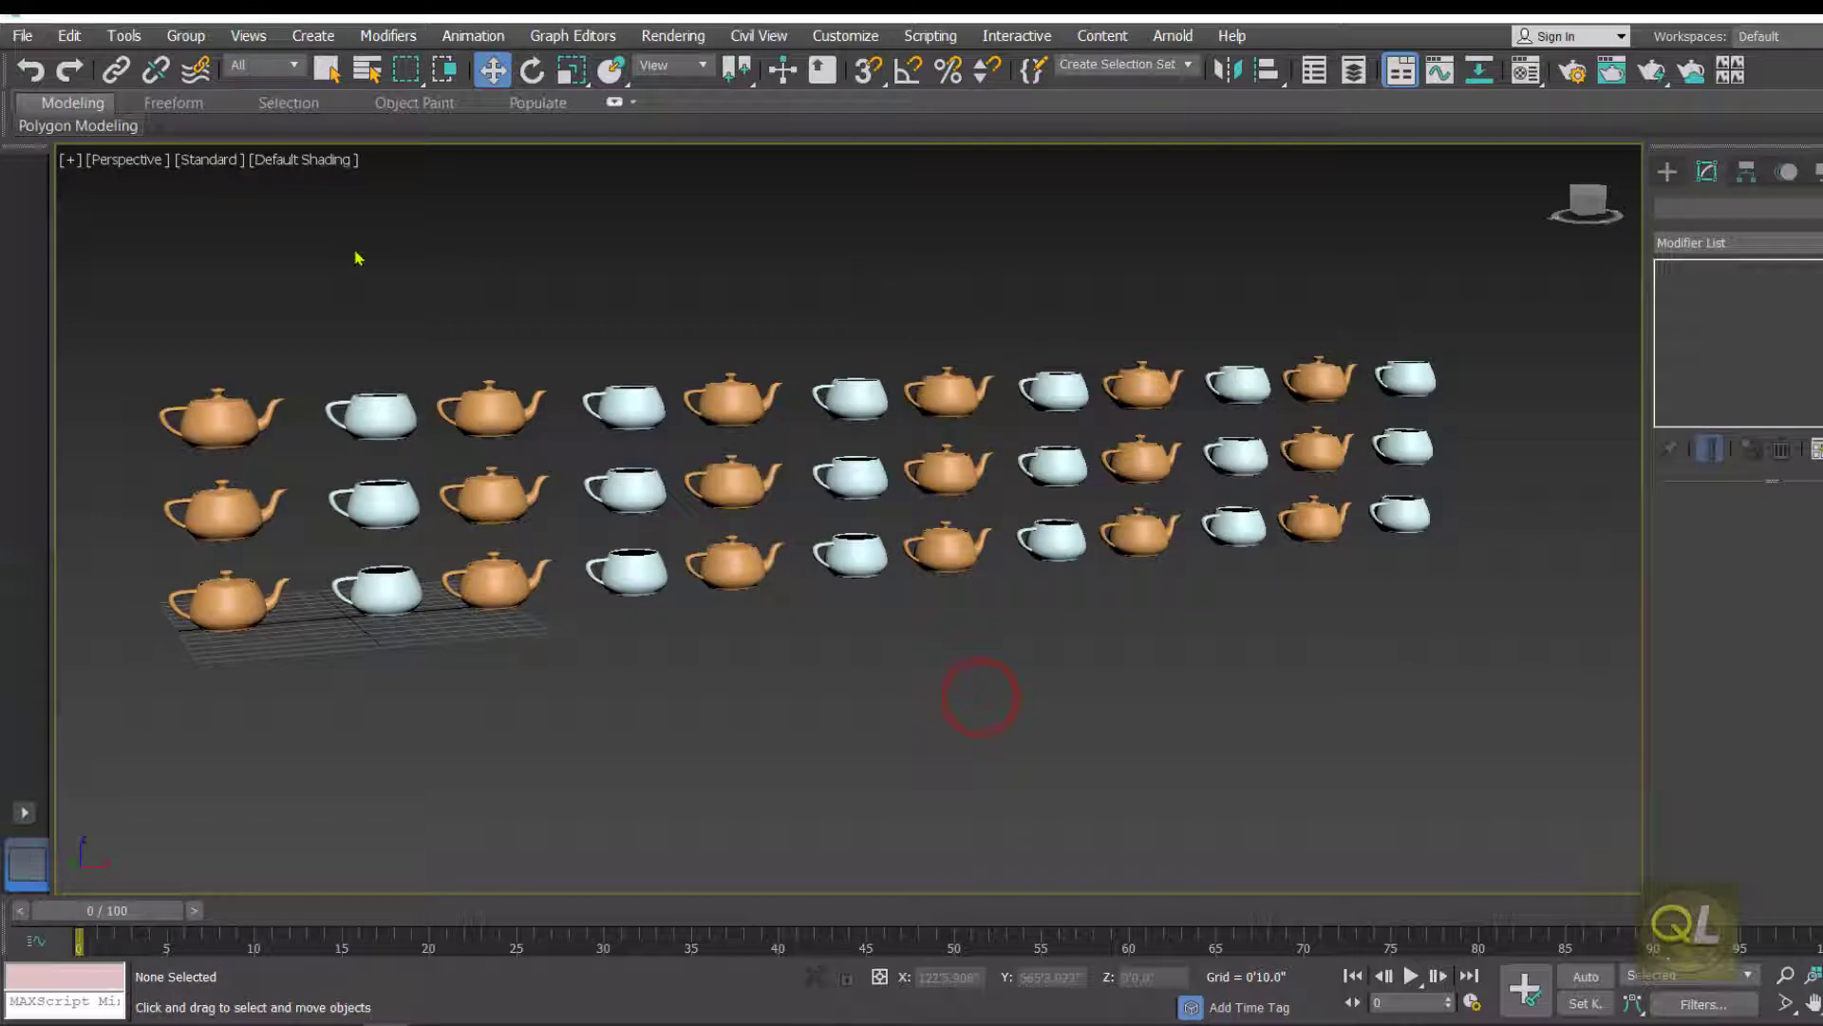
# - Examine the names of the cloned cups and teapots in the Select From Scene list, and close it
pyautogui.click(366, 70)
pyautogui.moveTo(340, 16)
pyautogui.mouseDown()
pyautogui.moveTo(484, 43)
pyautogui.moveTo(686, 29)
pyautogui.mouseUp()
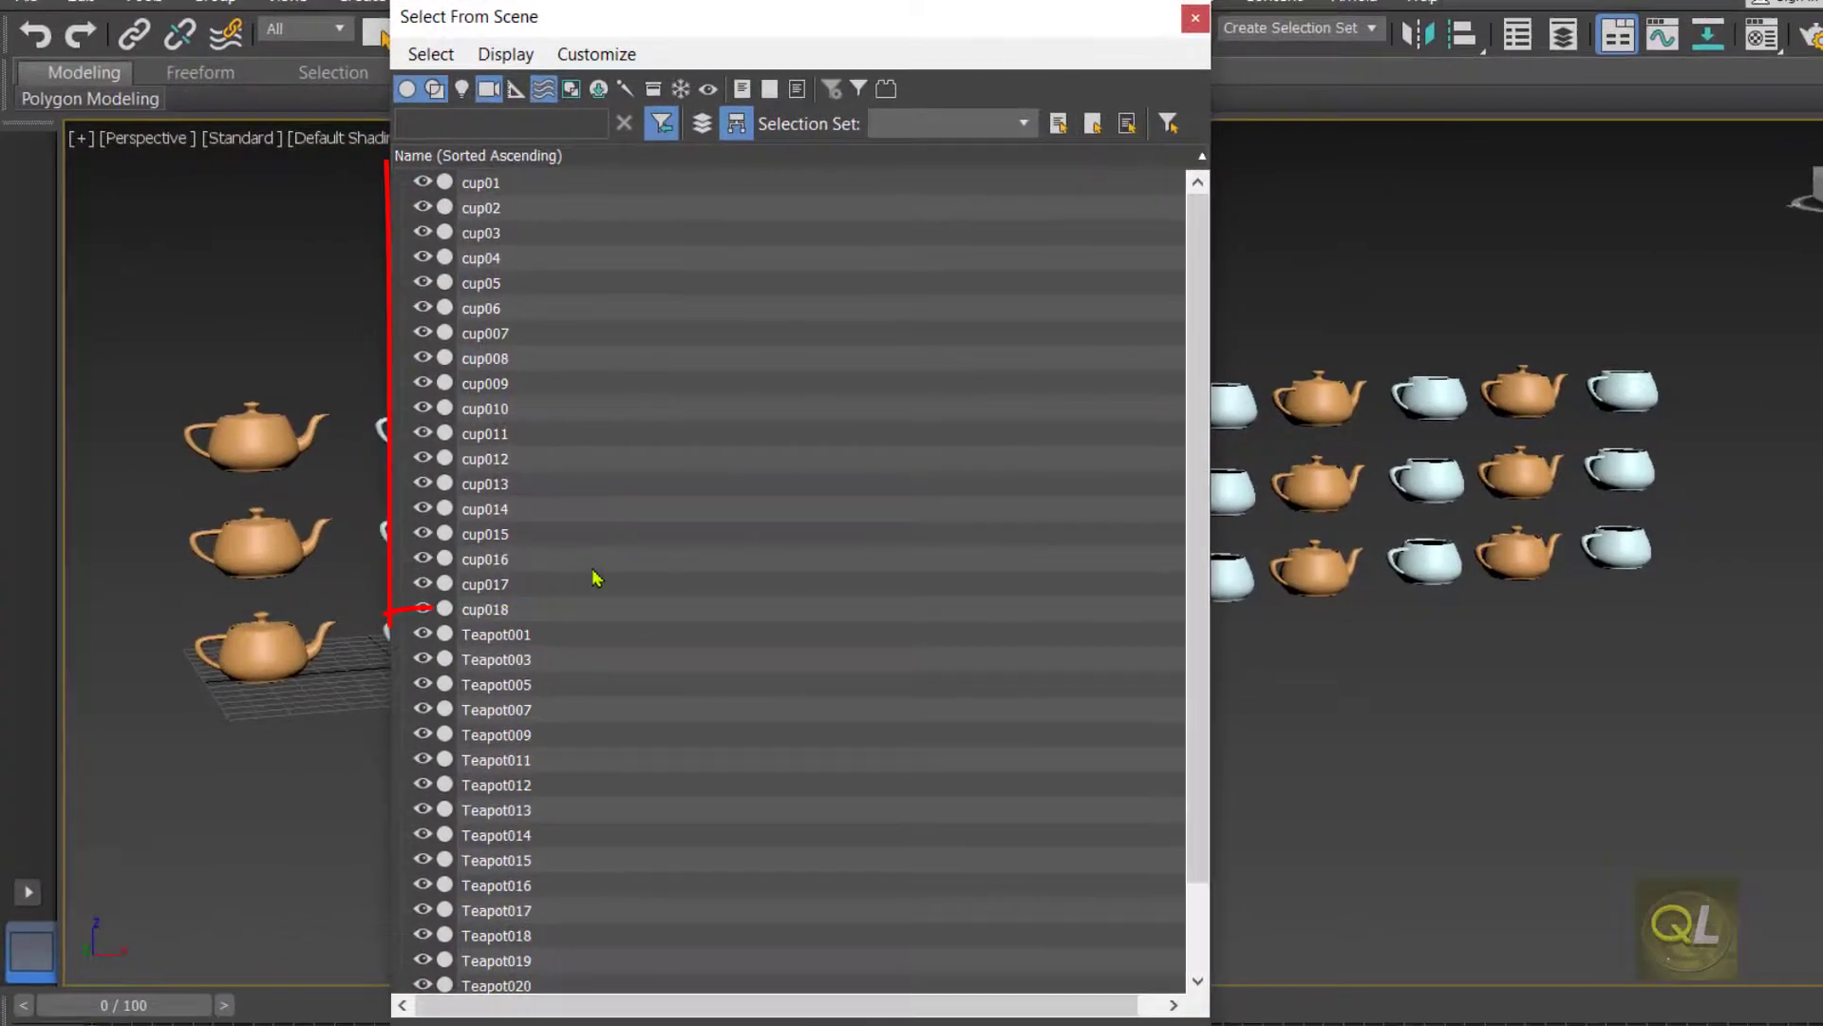
pyautogui.scroll(-2, 680, 664)
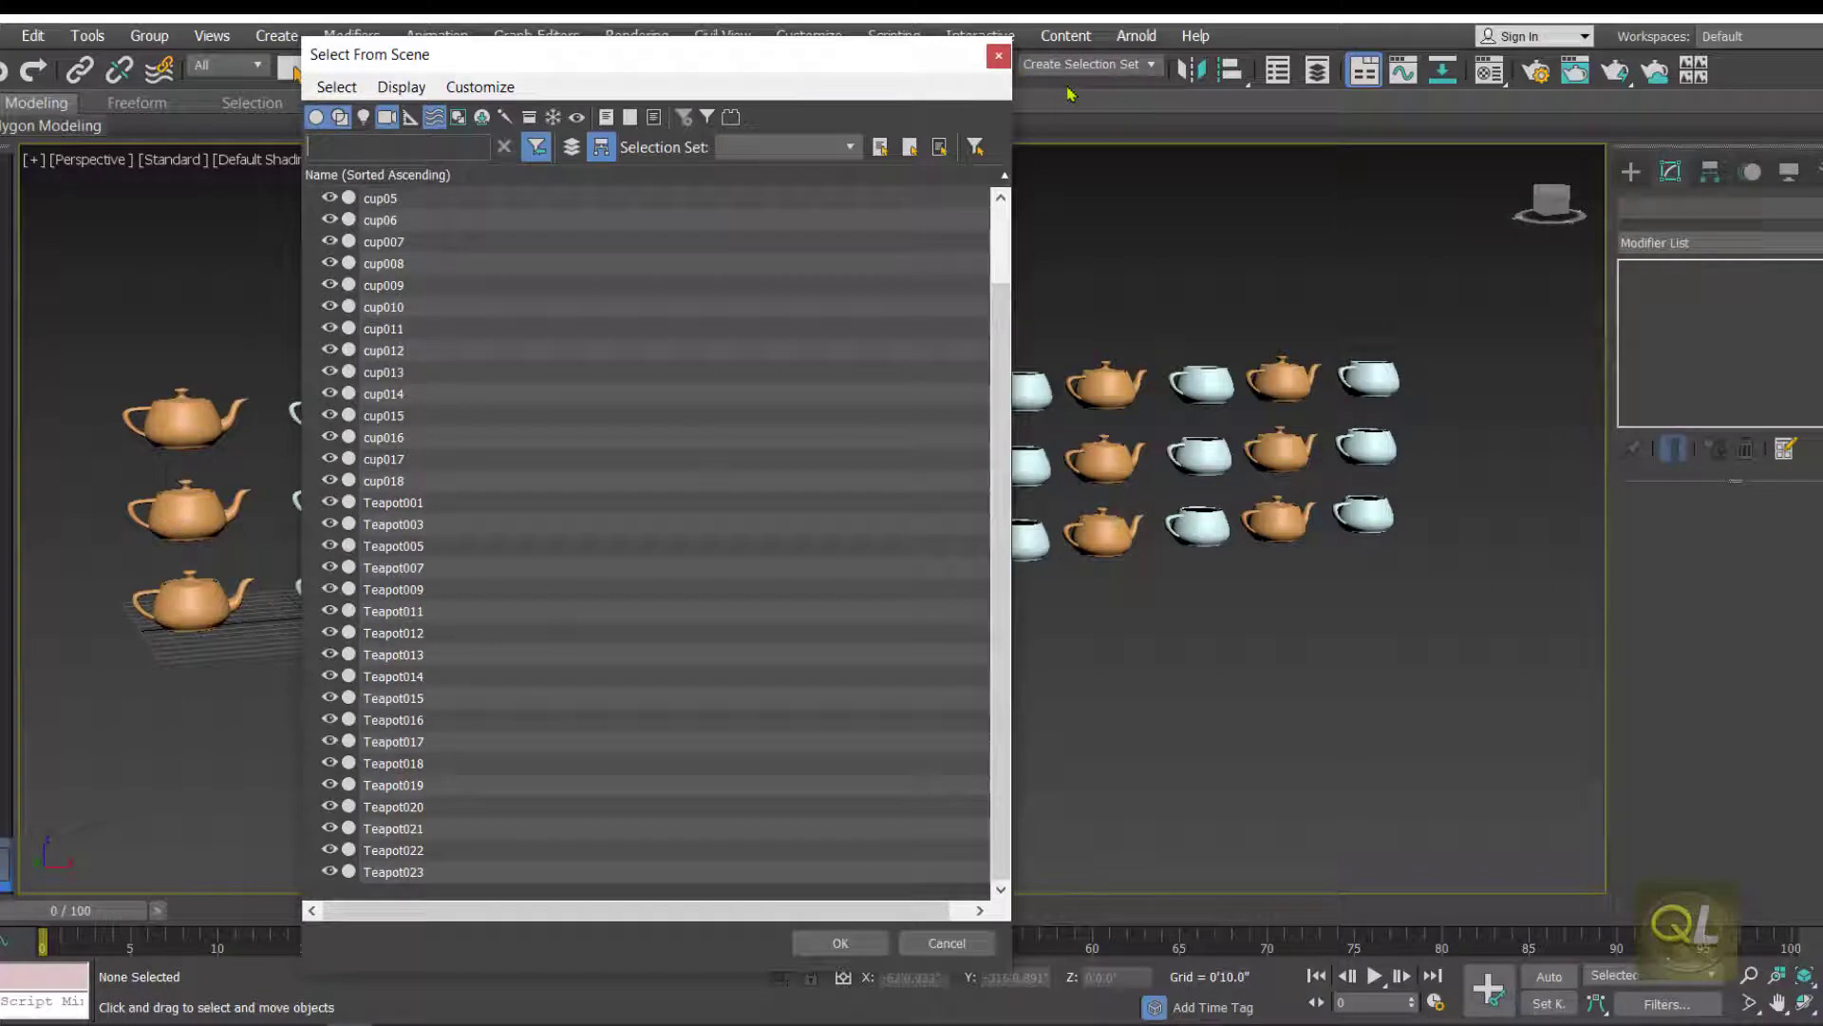
pyautogui.click(998, 56)
# - Select all six cups in the uppermost row together, leaving the teapots unselected
pyautogui.click(337, 412)
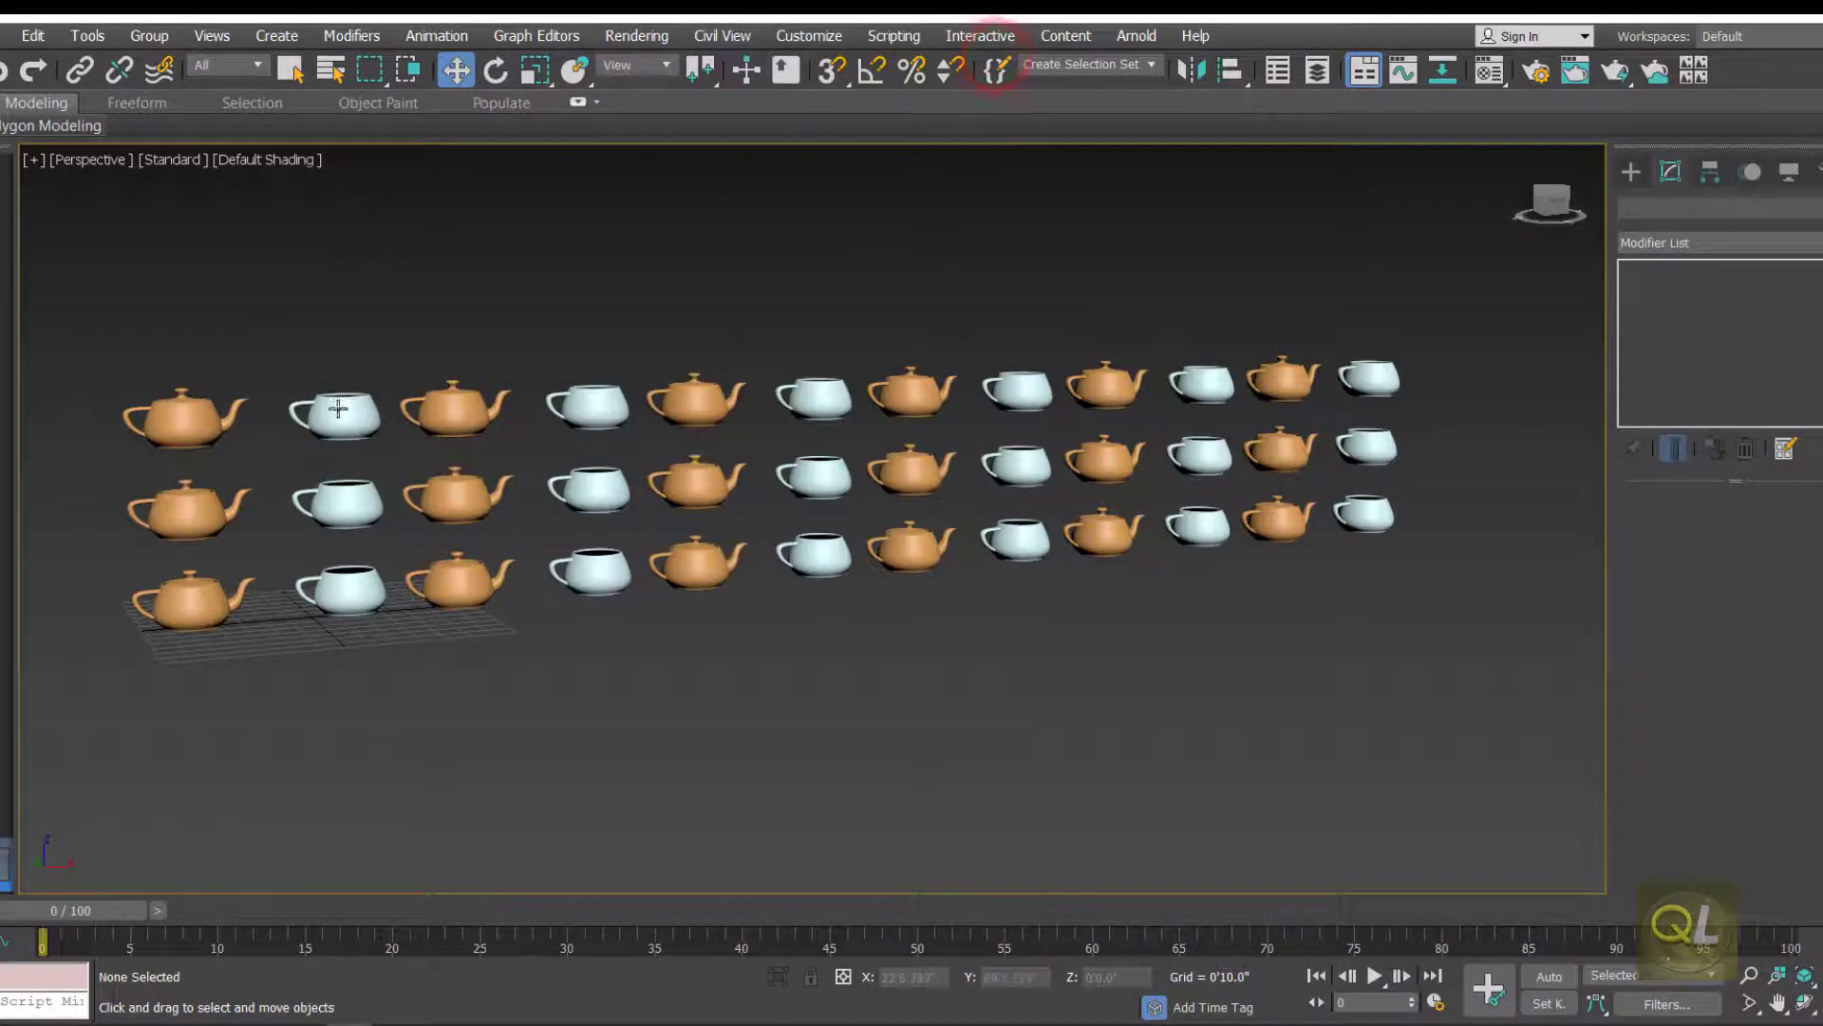
pyautogui.keyDown('ctrl'); pyautogui.click(593, 411); pyautogui.keyUp('ctrl')
pyautogui.keyDown('ctrl'); pyautogui.click(818, 396); pyautogui.keyUp('ctrl')
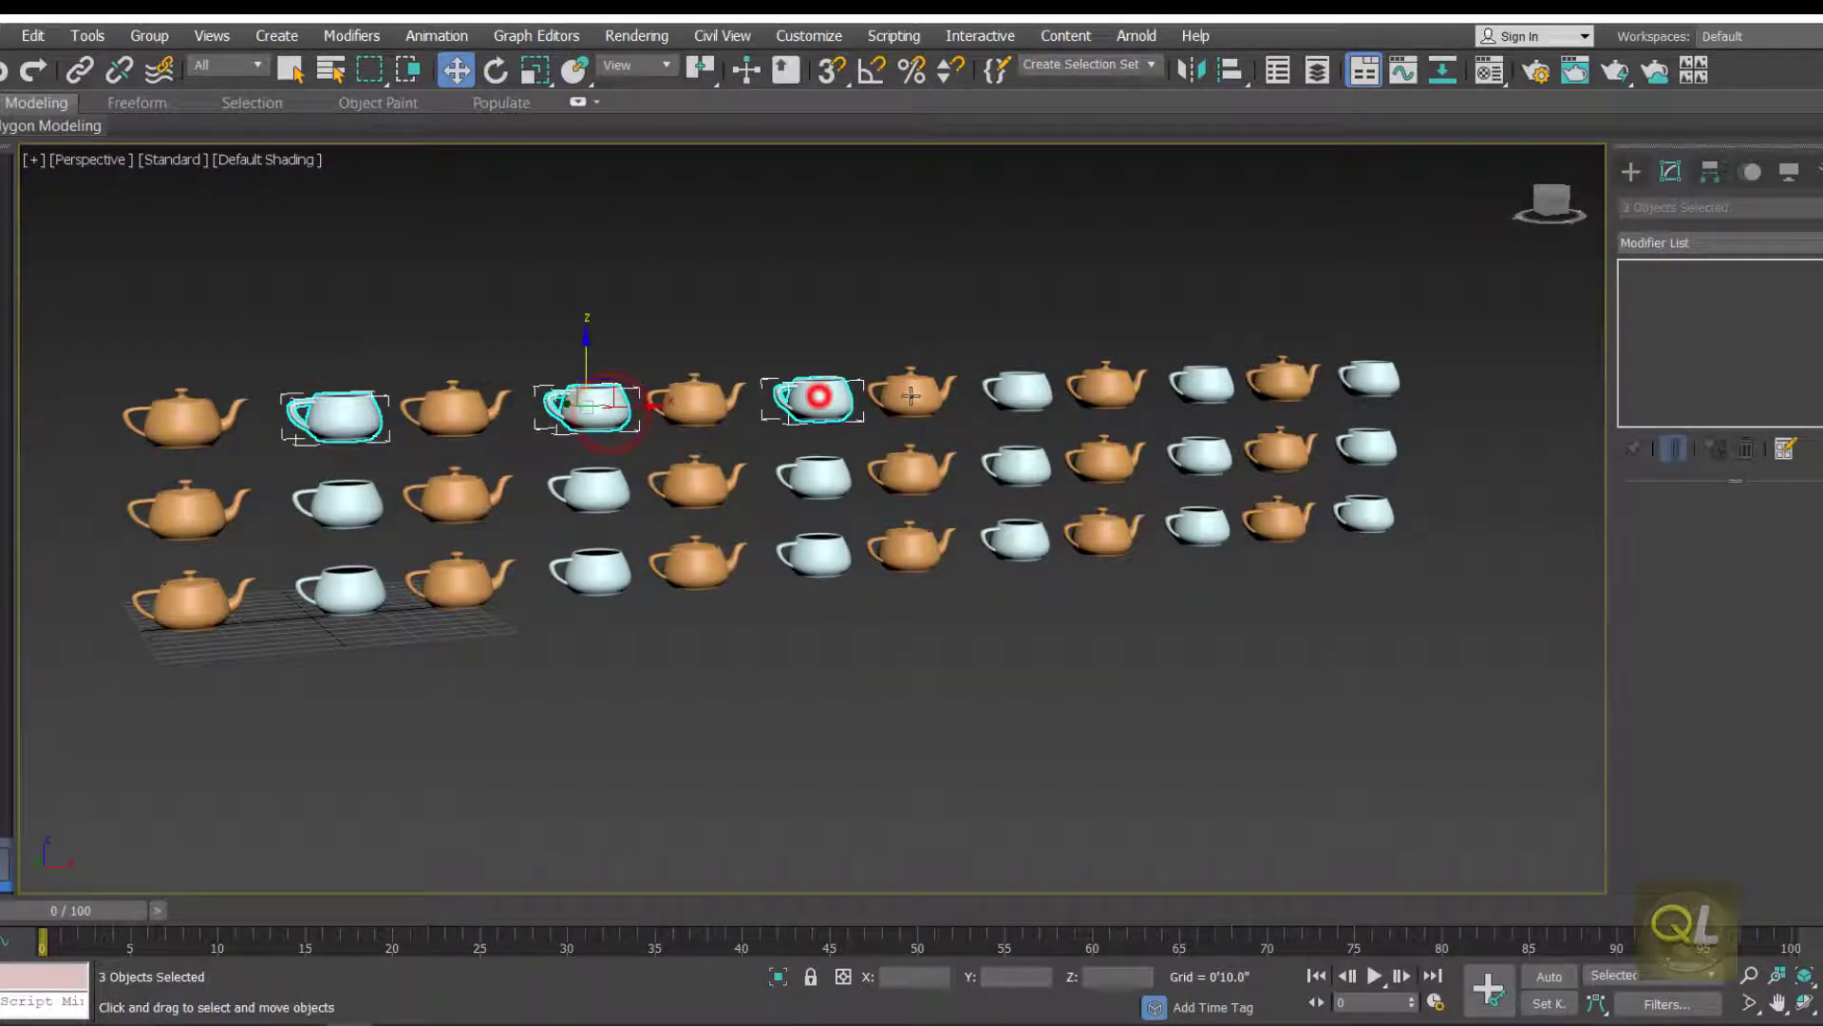
pyautogui.keyDown('ctrl'); pyautogui.click(1021, 389); pyautogui.keyUp('ctrl')
pyautogui.keyDown('ctrl'); pyautogui.click(1199, 385); pyautogui.keyUp('ctrl')
pyautogui.keyDown('ctrl'); pyautogui.click(1373, 386); pyautogui.keyUp('ctrl')
# - Rename the six uppermost-row cups by adding only the prefix "Row 3 ", with the base name option turned off
pyautogui.click(86, 36)
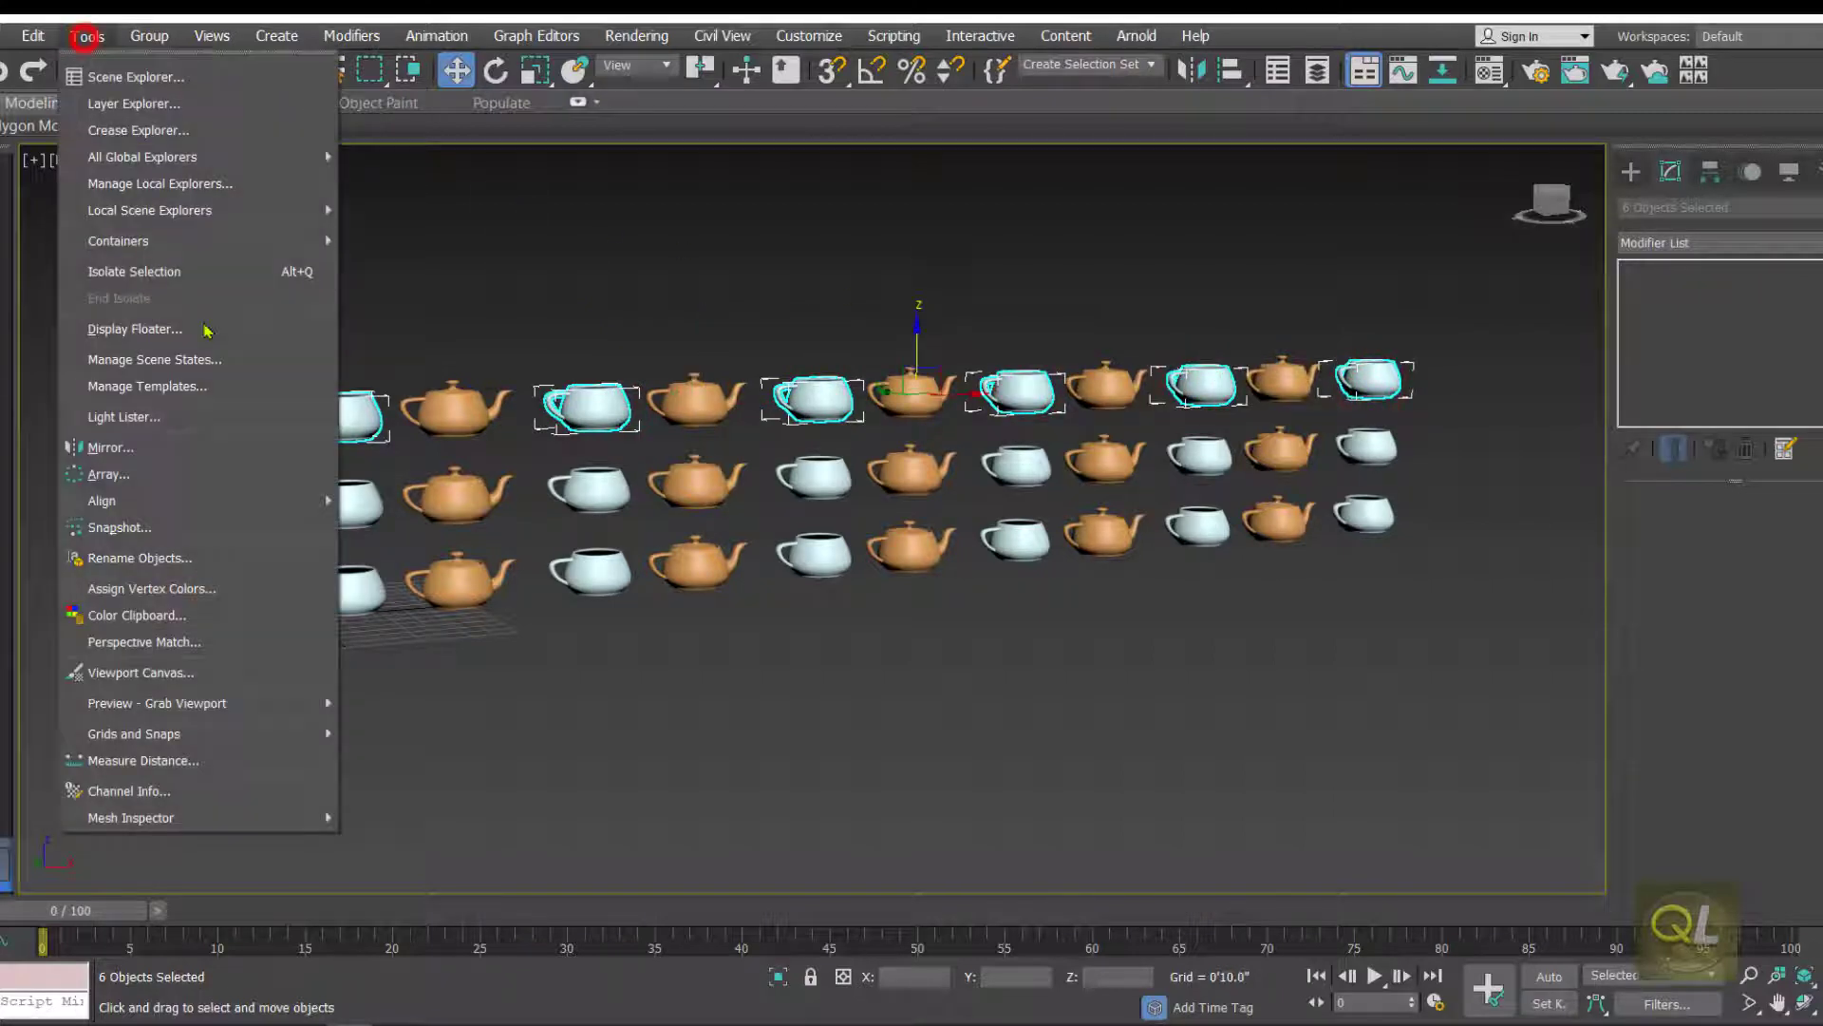
pyautogui.click(173, 558)
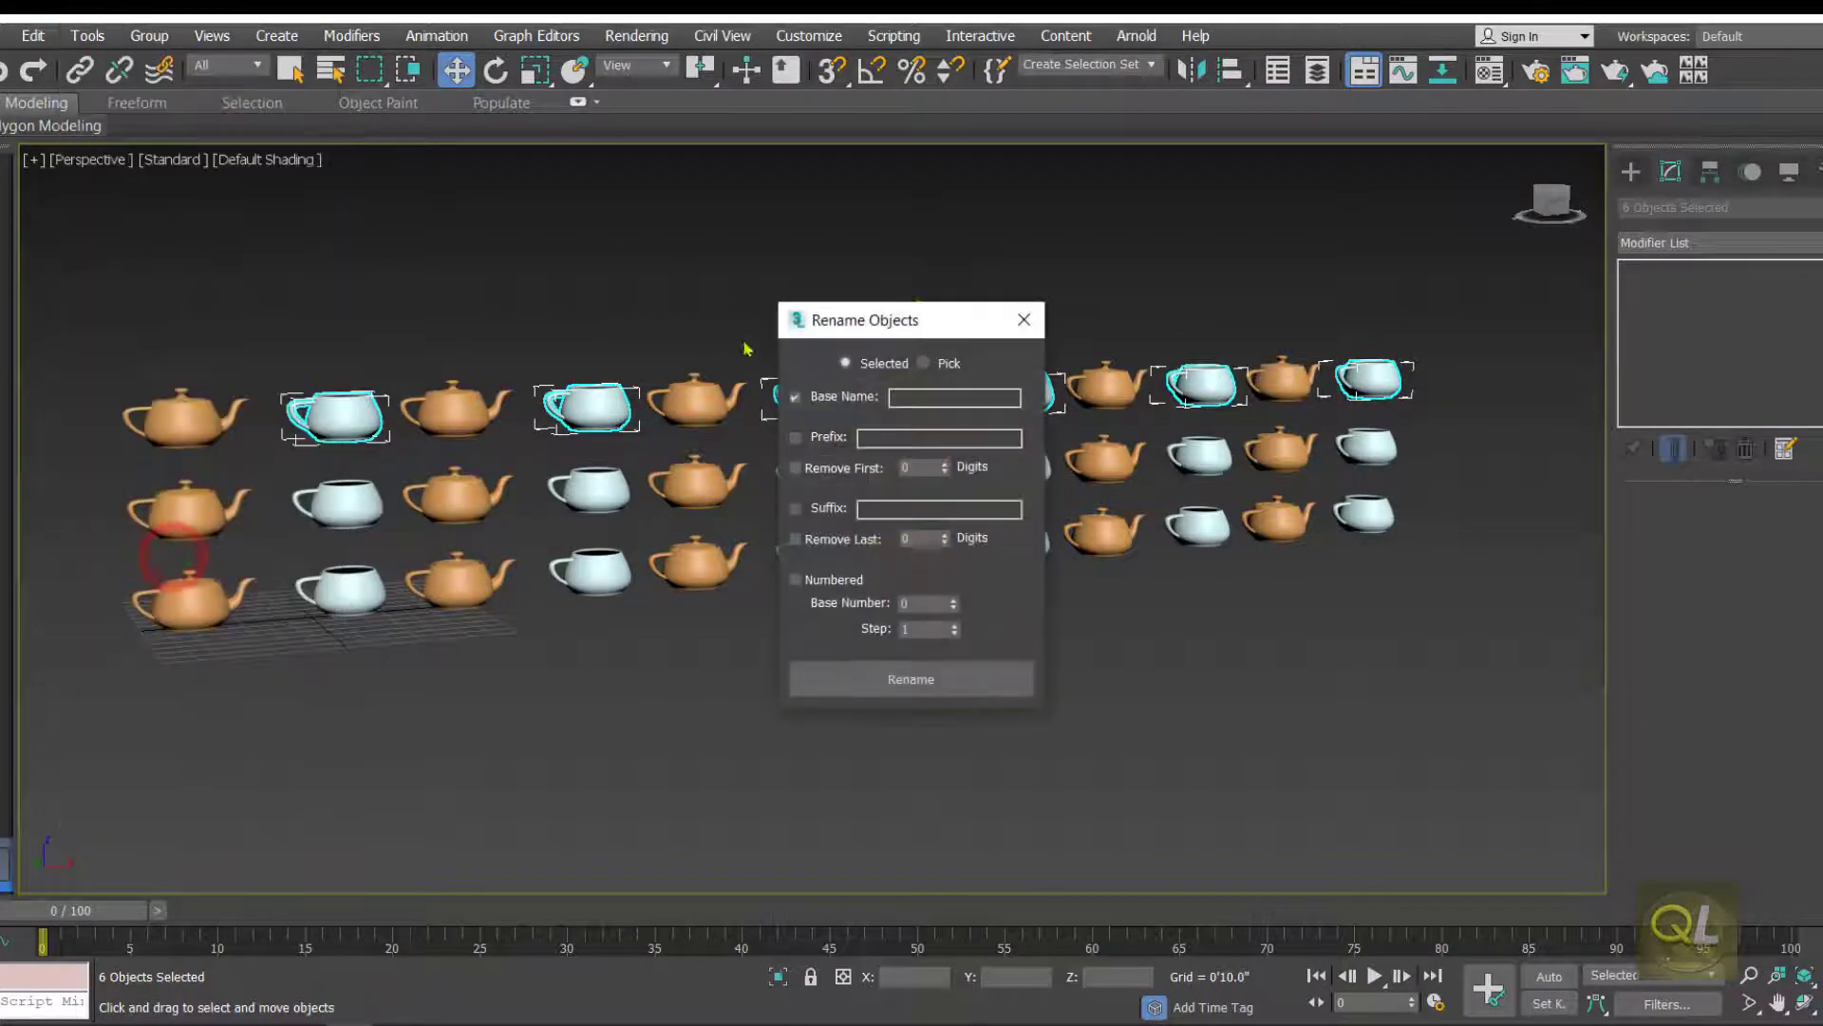
pyautogui.moveTo(914, 325); pyautogui.dragTo(916, 250)
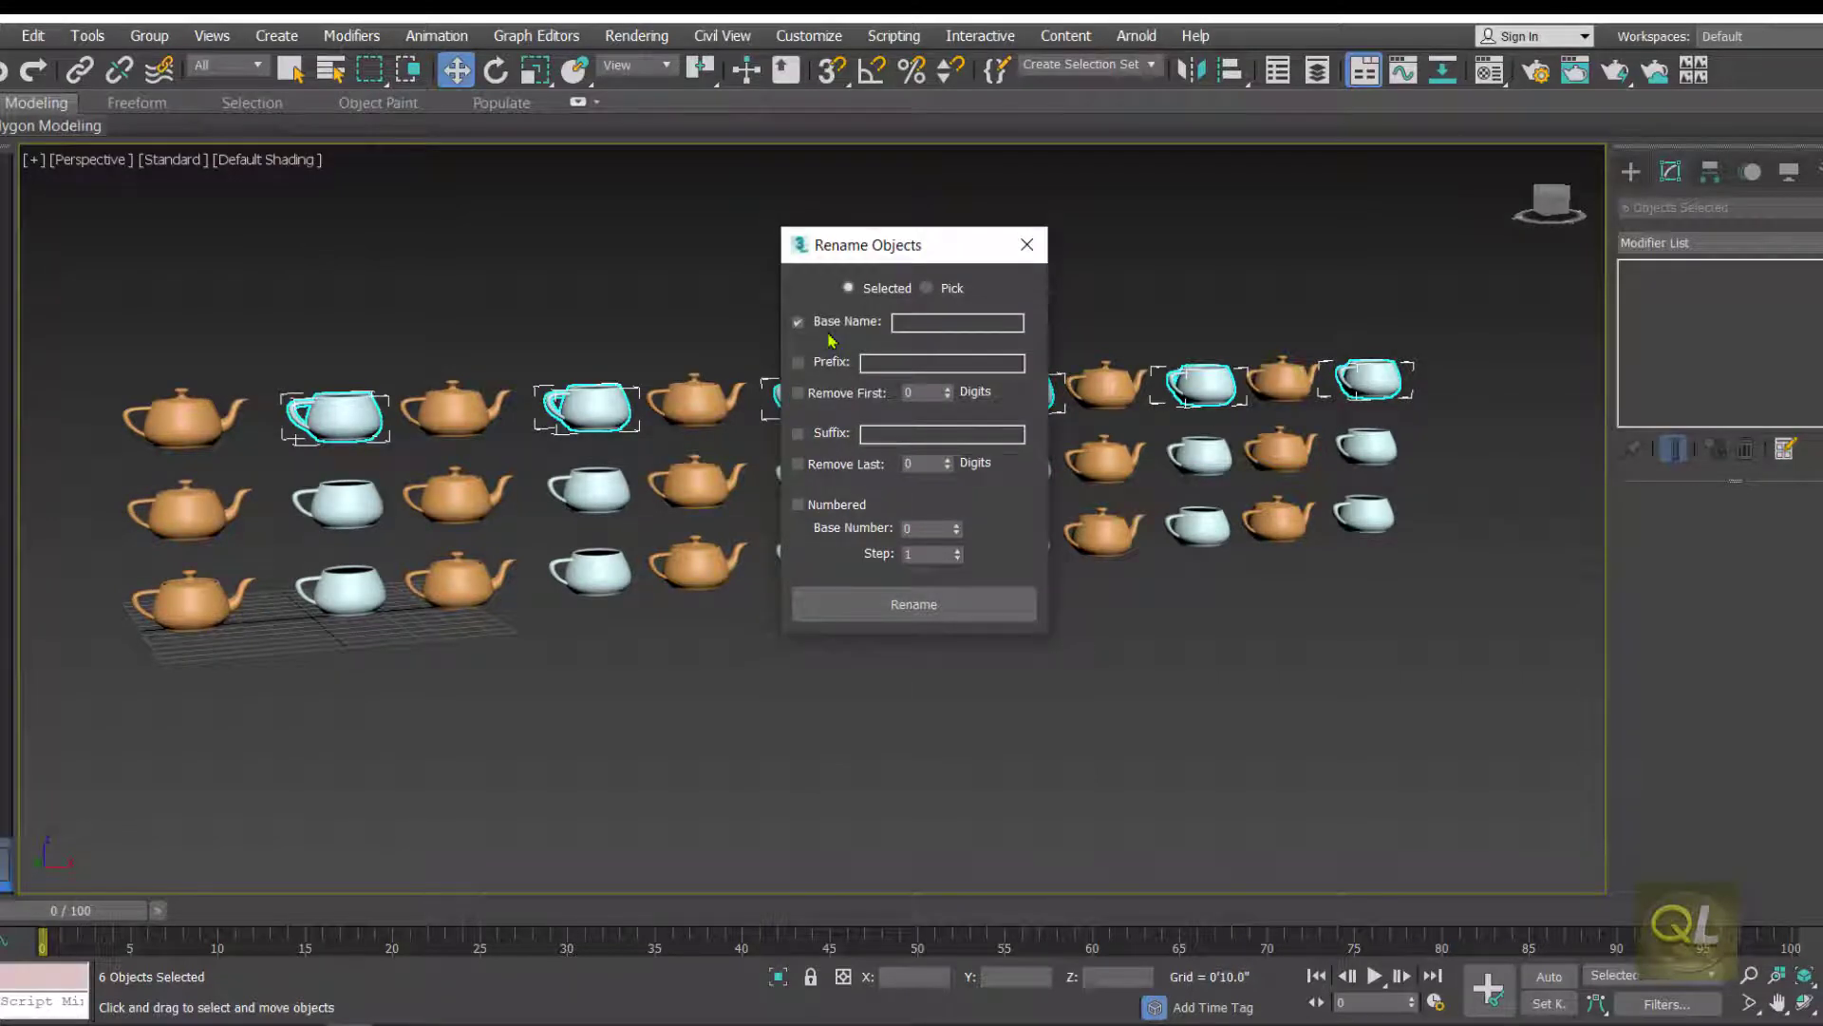
pyautogui.click(797, 325)
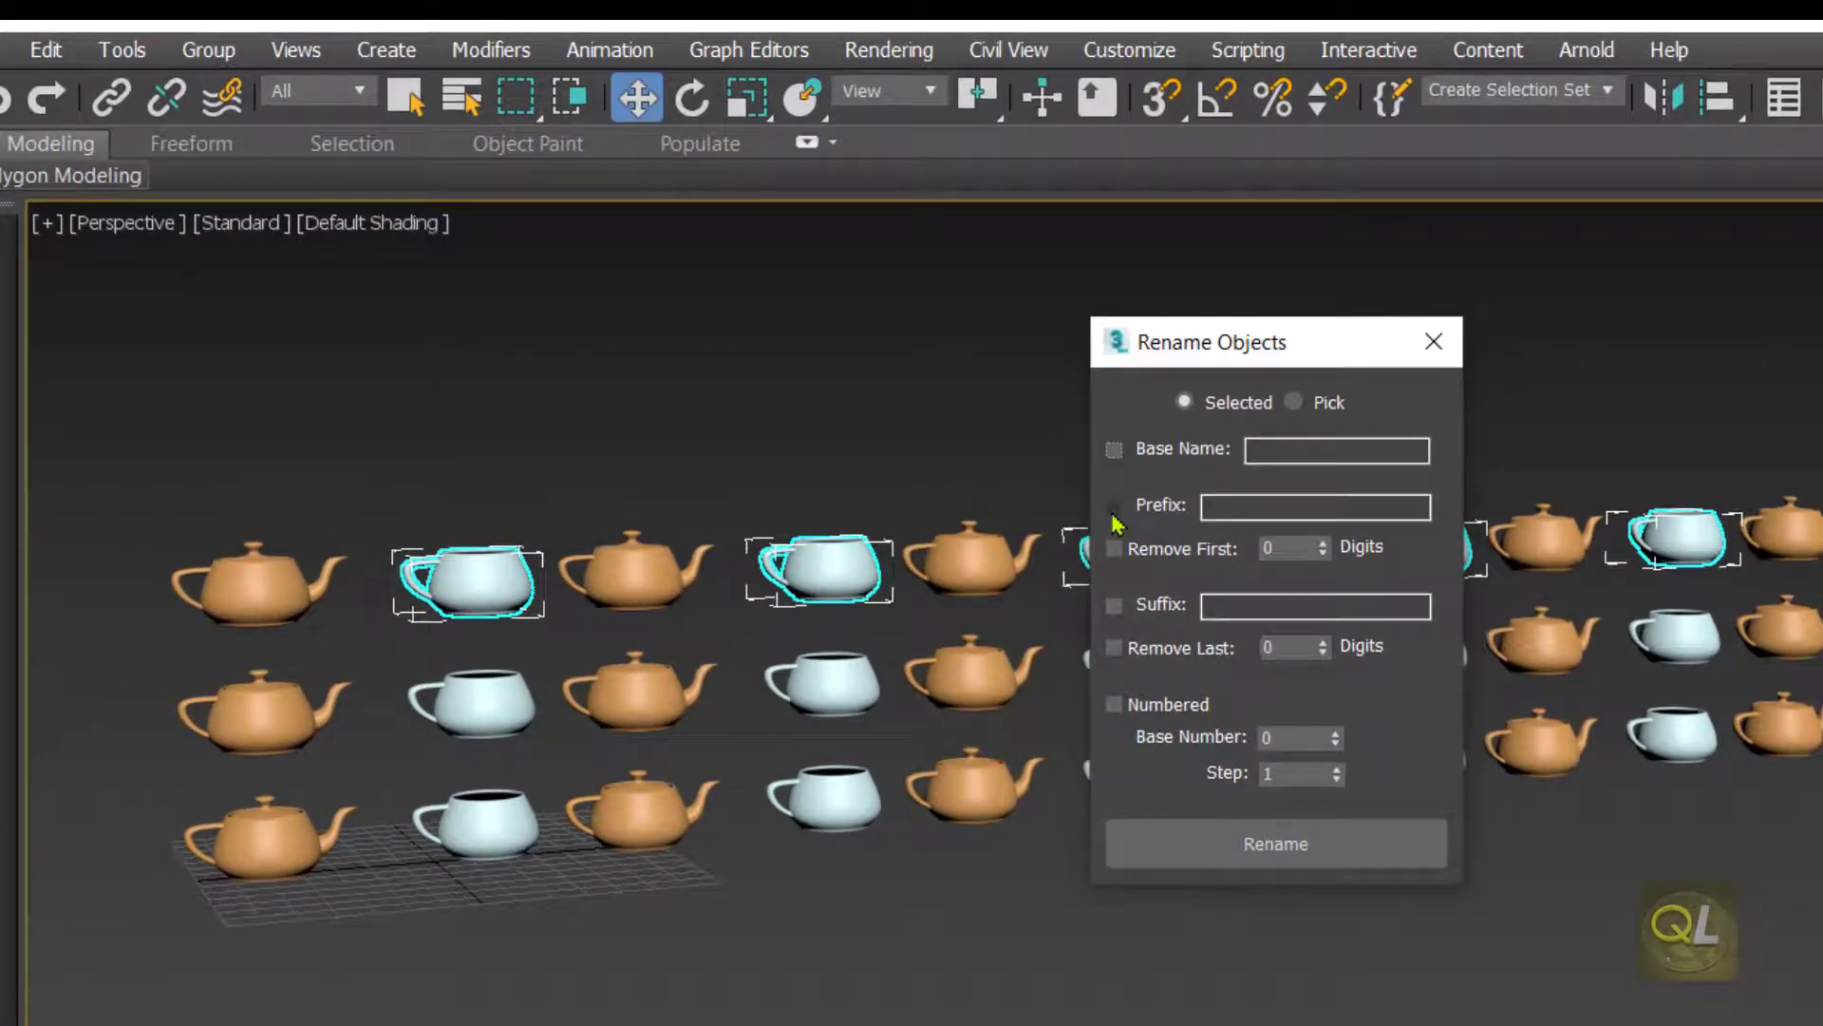
pyautogui.click(1113, 509)
pyautogui.click(1250, 507)
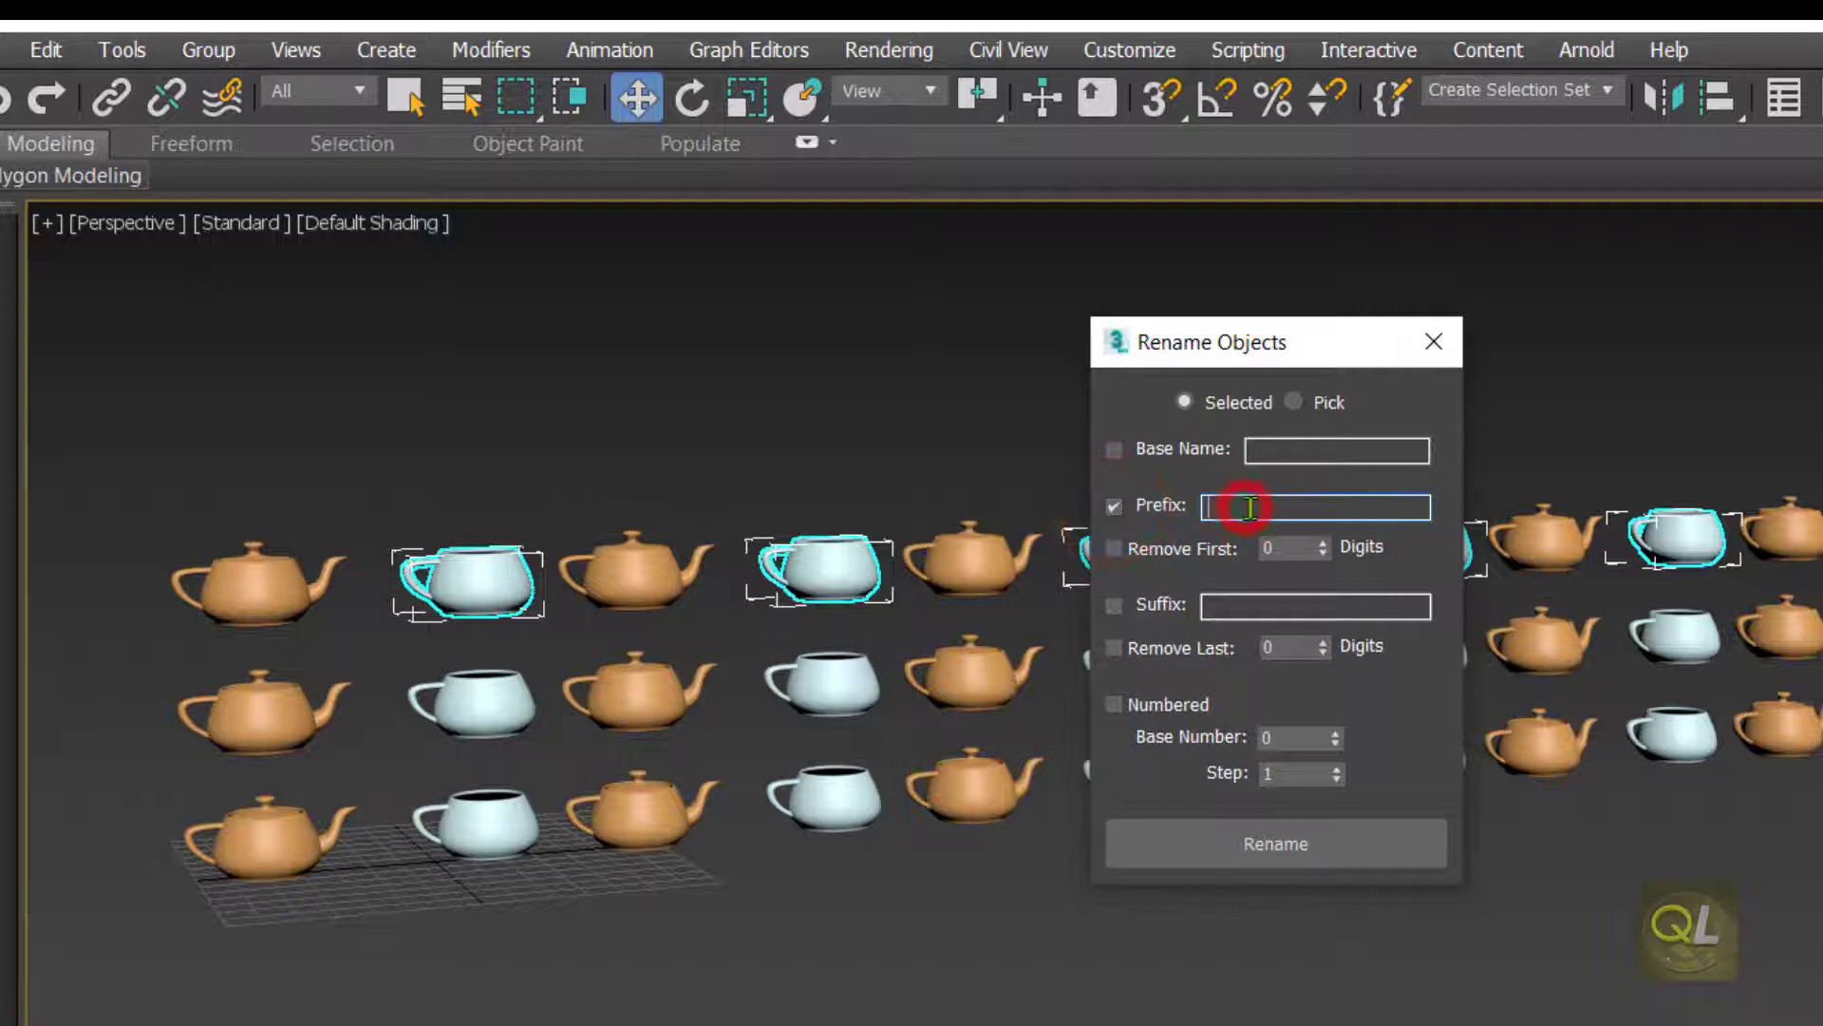
pyautogui.write('Row 3')
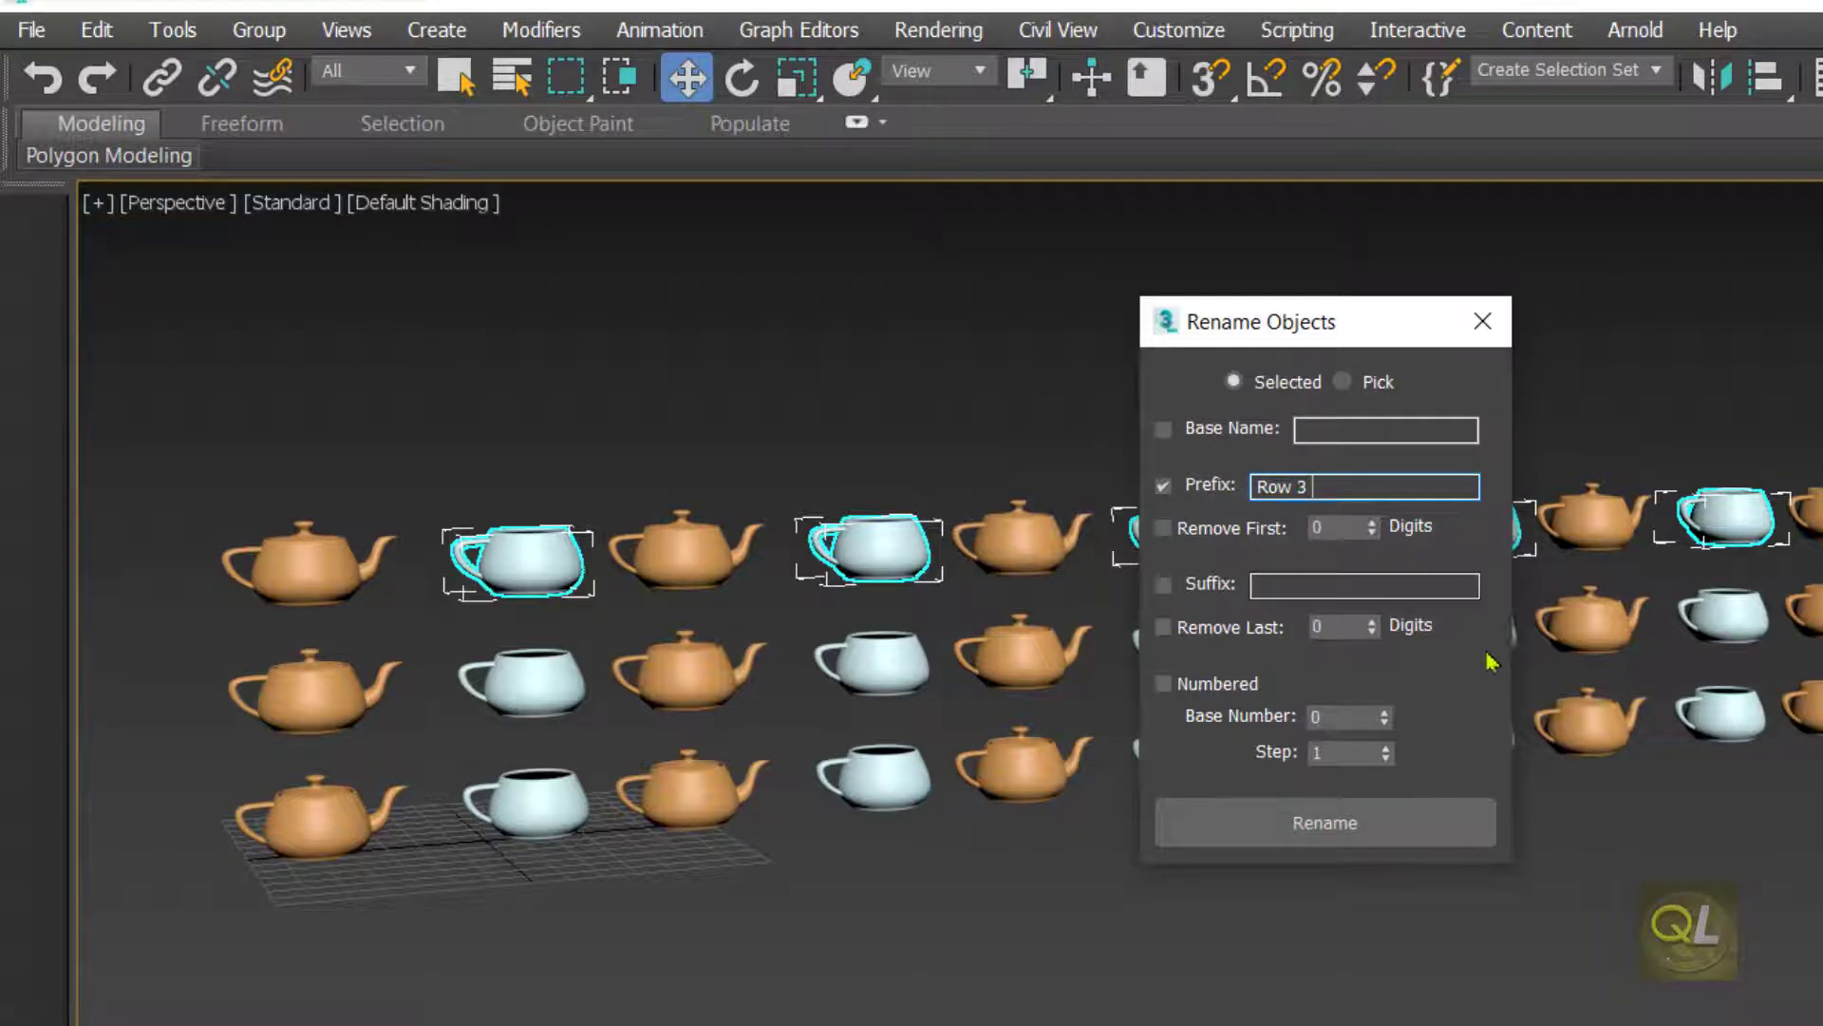
pyautogui.click(1330, 838)
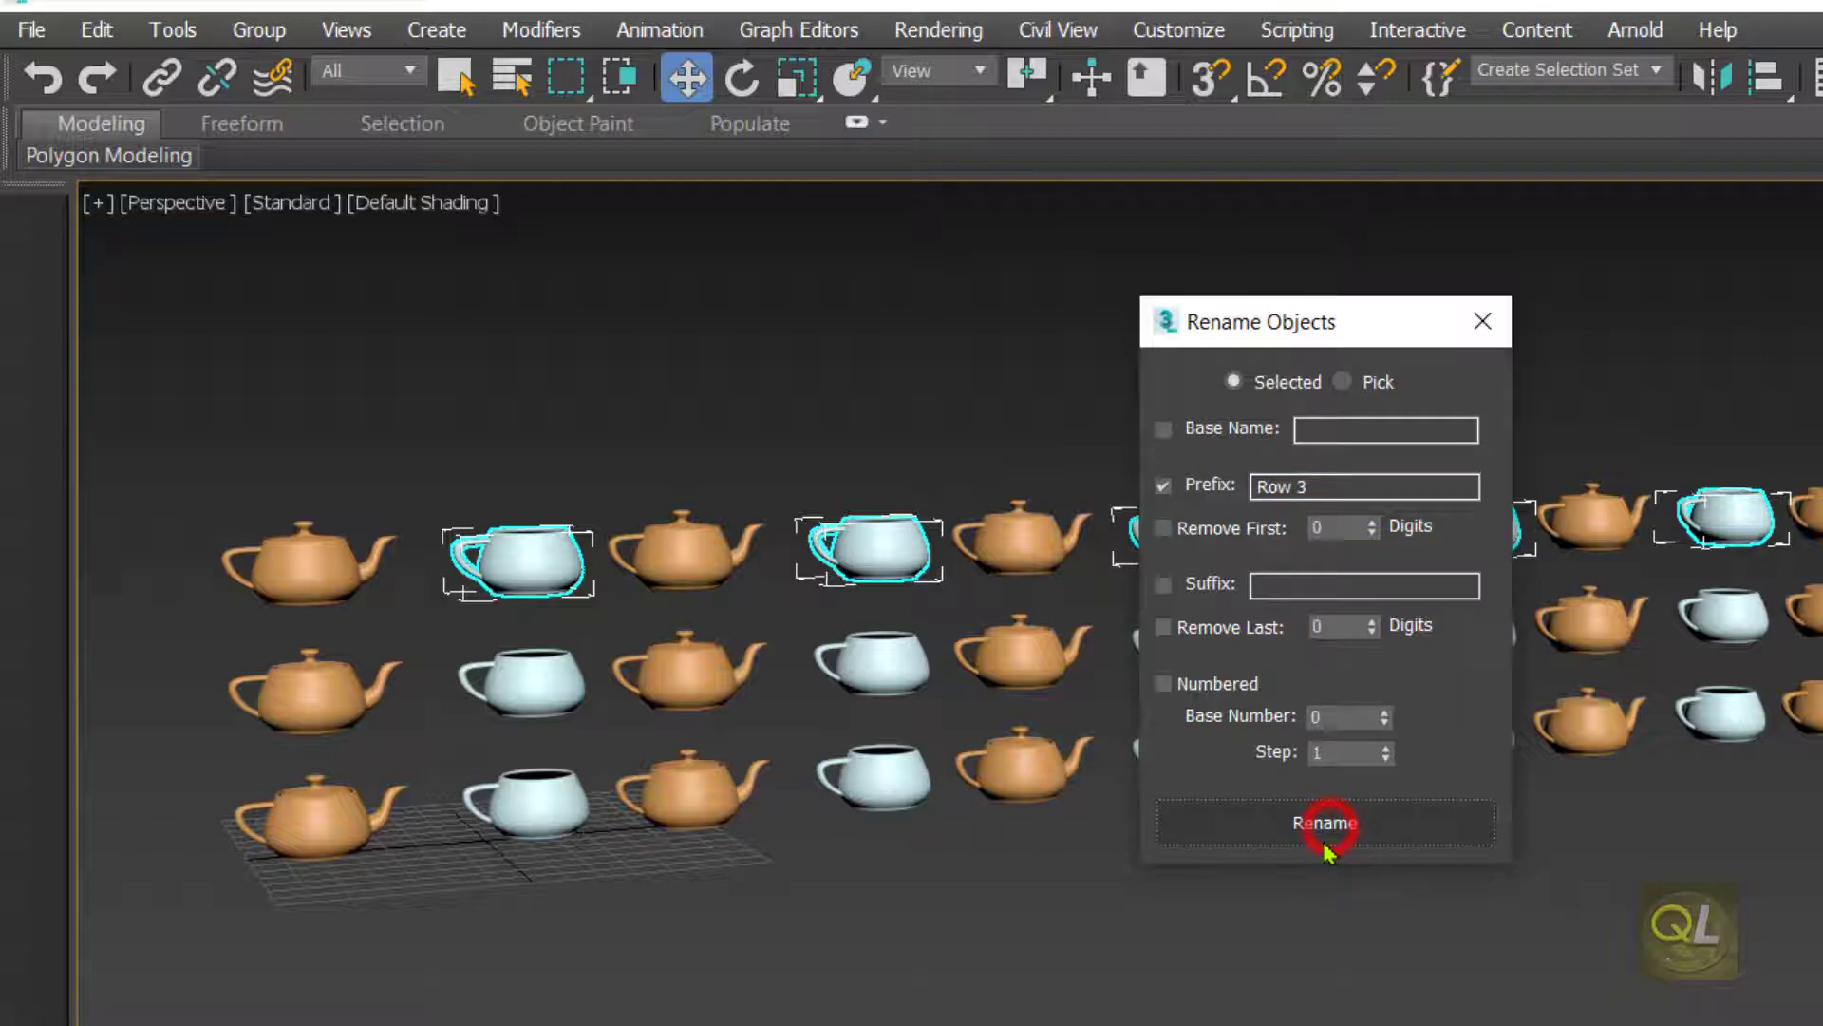
# - Examine the prefixed cup names in the Select From Scene list, and close the list and the Rename Objects tool
pyautogui.click(512, 84)
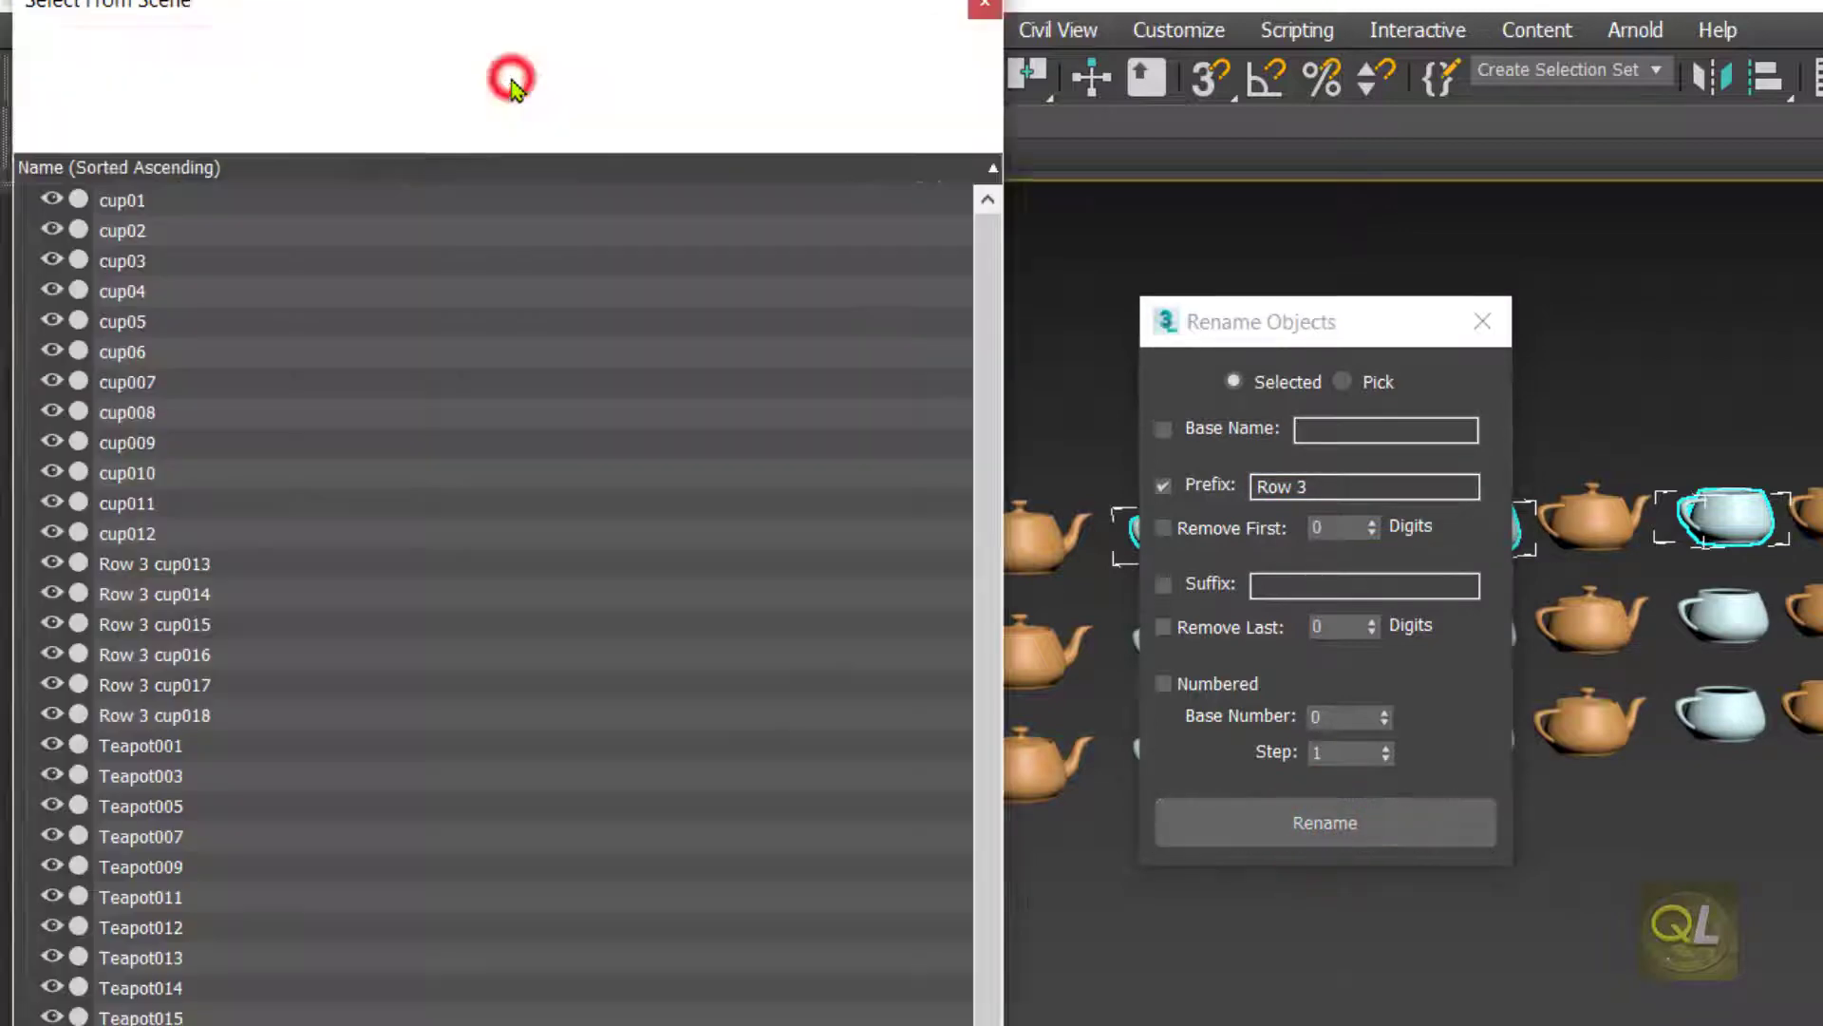
pyautogui.moveTo(447, 14); pyautogui.dragTo(959, 50)
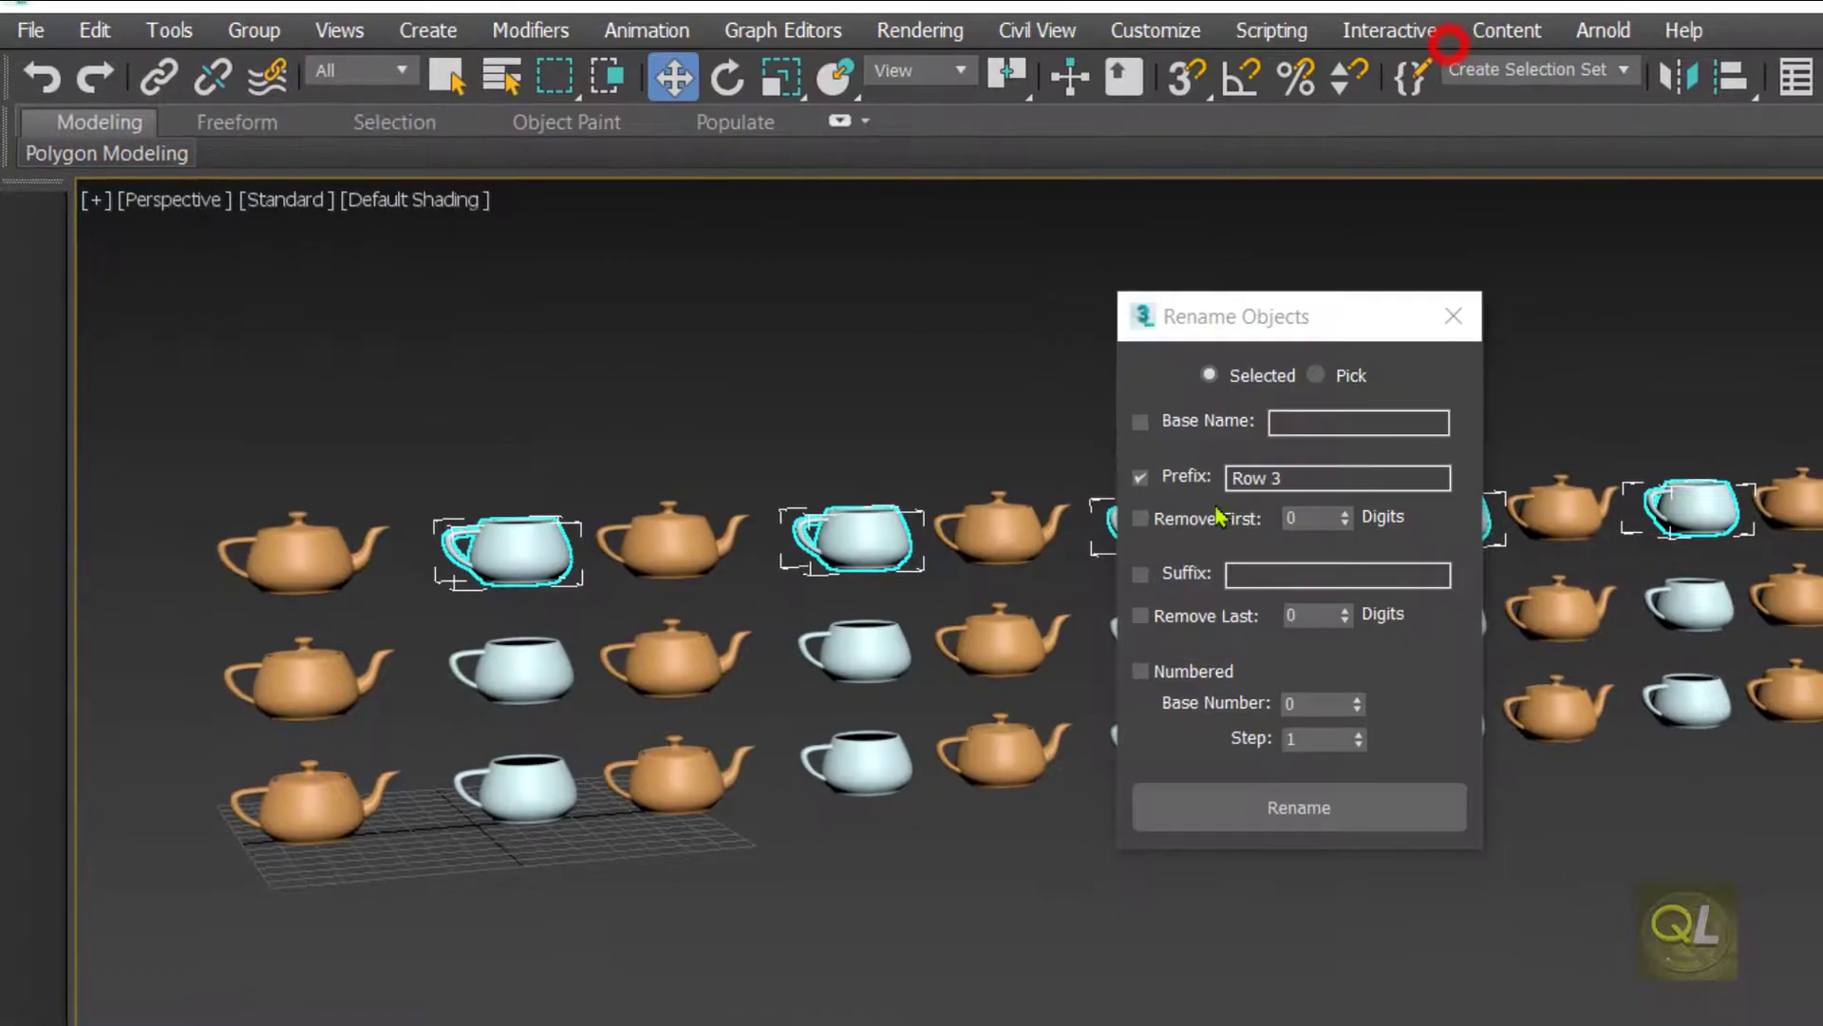
pyautogui.click(1404, 306)
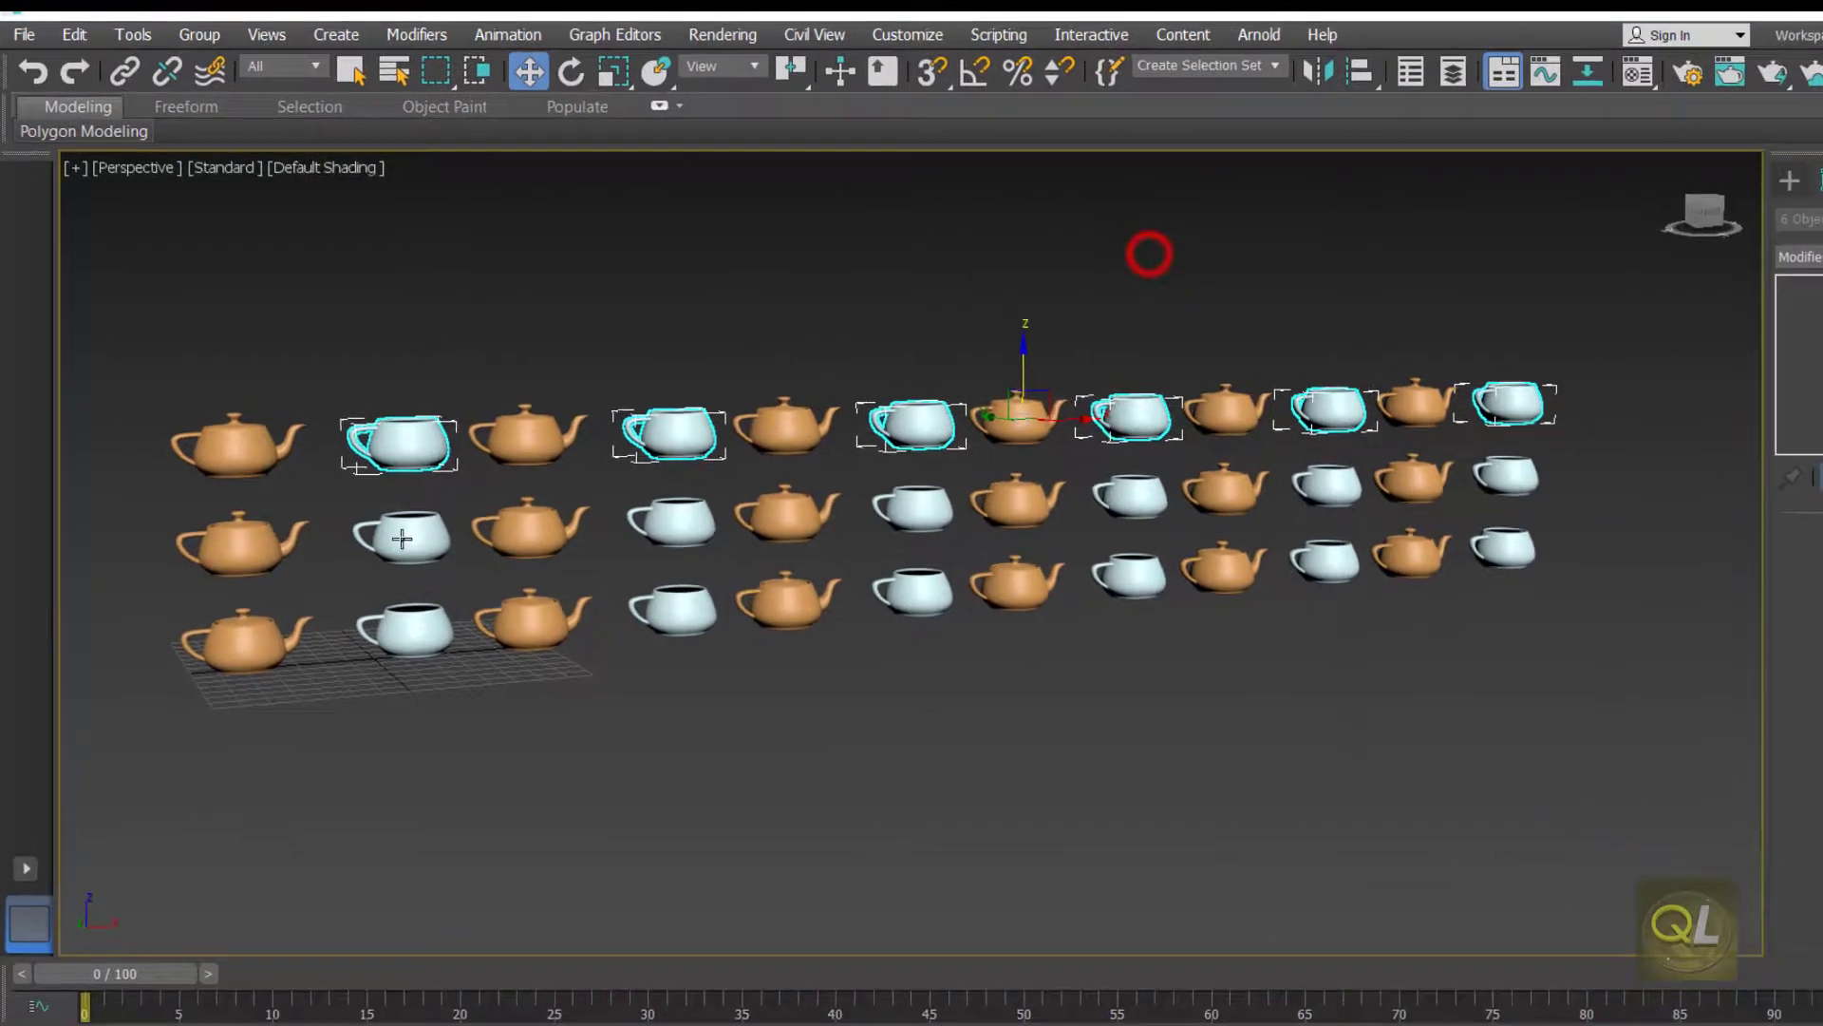
# - Select all six cups in the middle row together instead of the uppermost ones
pyautogui.click(498, 649)
pyautogui.keyDown('ctrl'); pyautogui.click(640, 499); pyautogui.keyUp('ctrl')
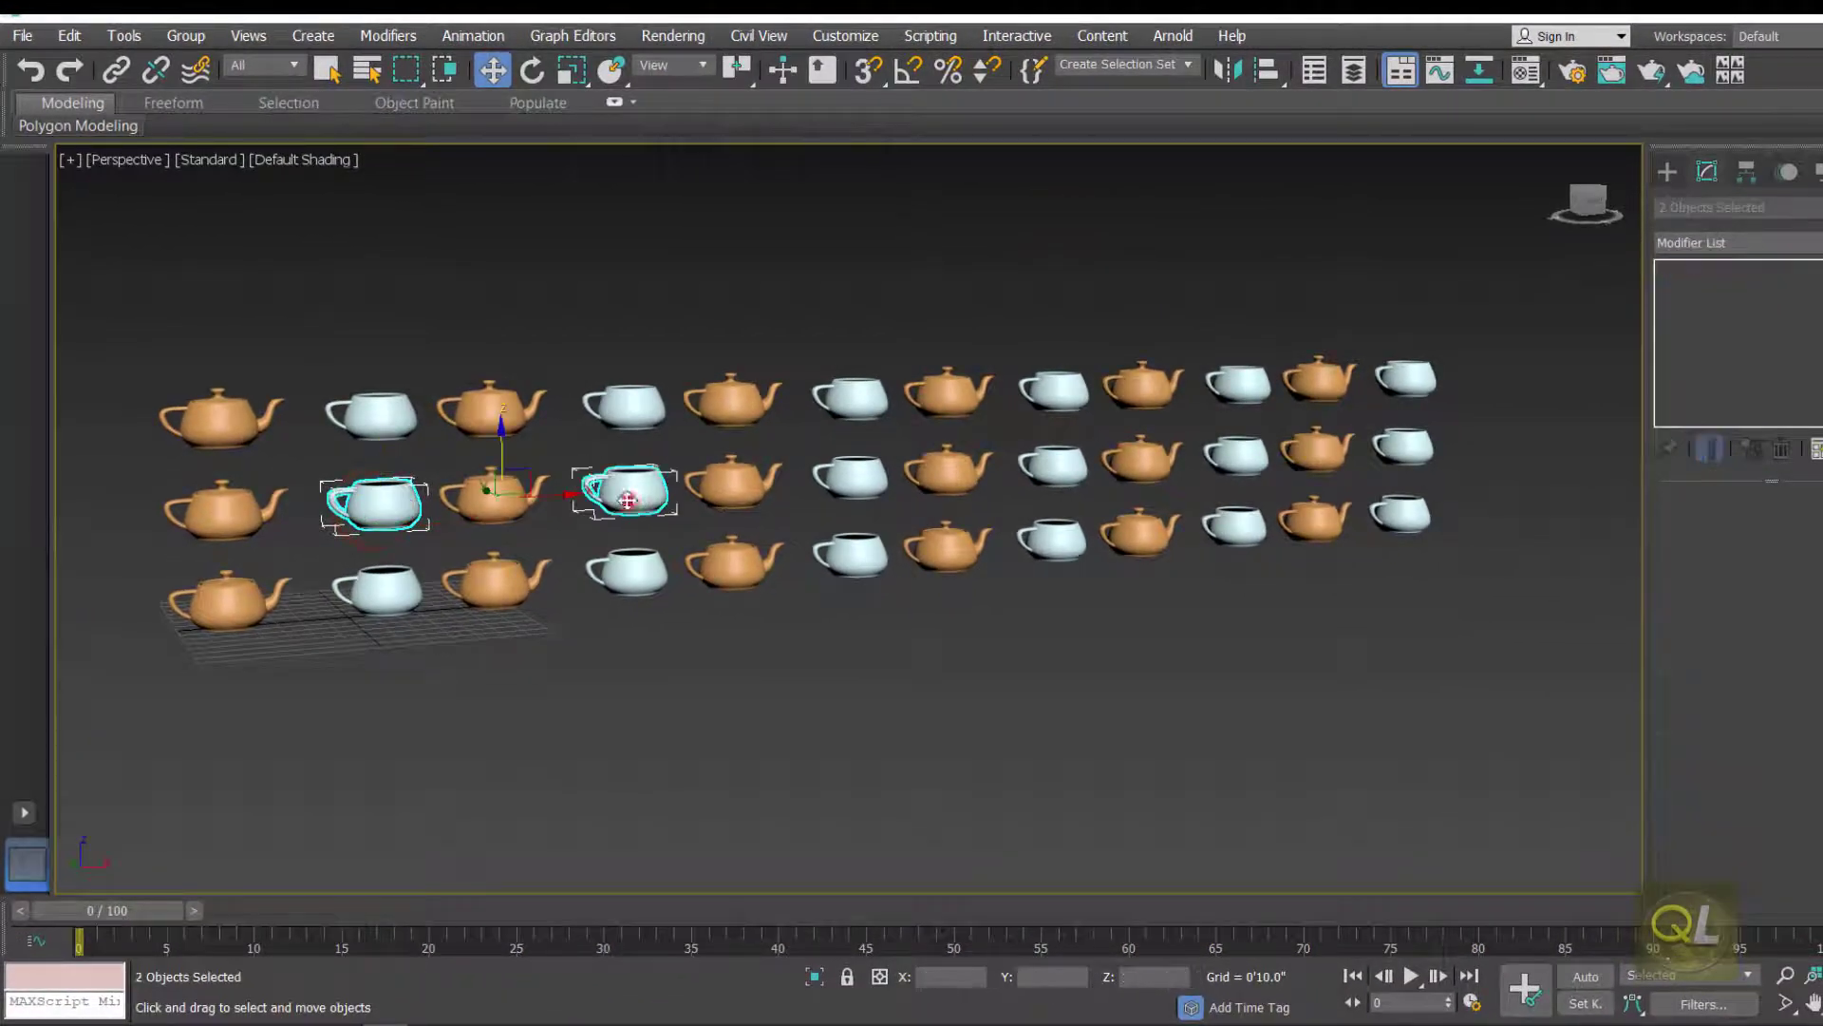
pyautogui.keyDown('ctrl'); pyautogui.click(836, 485); pyautogui.keyUp('ctrl')
pyautogui.keyDown('ctrl'); pyautogui.click(1050, 463); pyautogui.keyUp('ctrl')
pyautogui.keyDown('ctrl'); pyautogui.click(1228, 456); pyautogui.keyUp('ctrl')
pyautogui.keyDown('ctrl'); pyautogui.click(1400, 454); pyautogui.keyUp('ctrl')
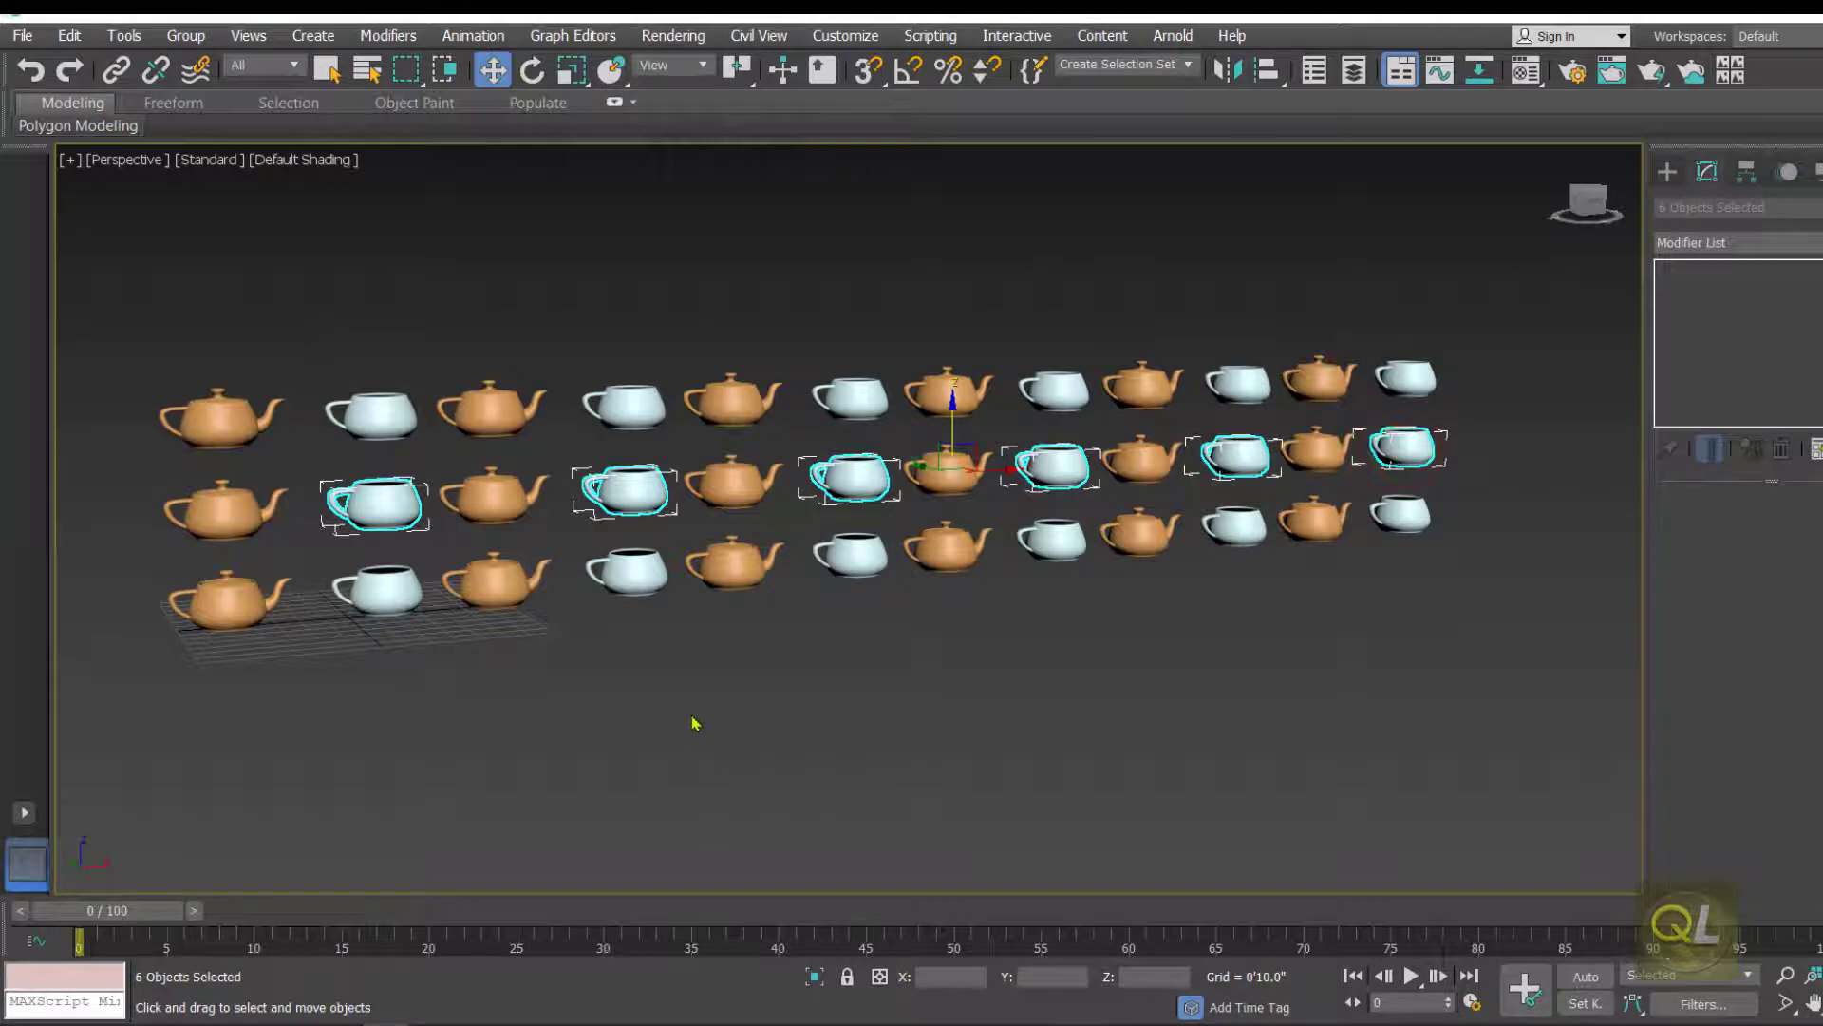
# - Rename the six selected middle-row cups by adding only the prefix "Row 2 ", with the base name option turned off
pyautogui.click(123, 36)
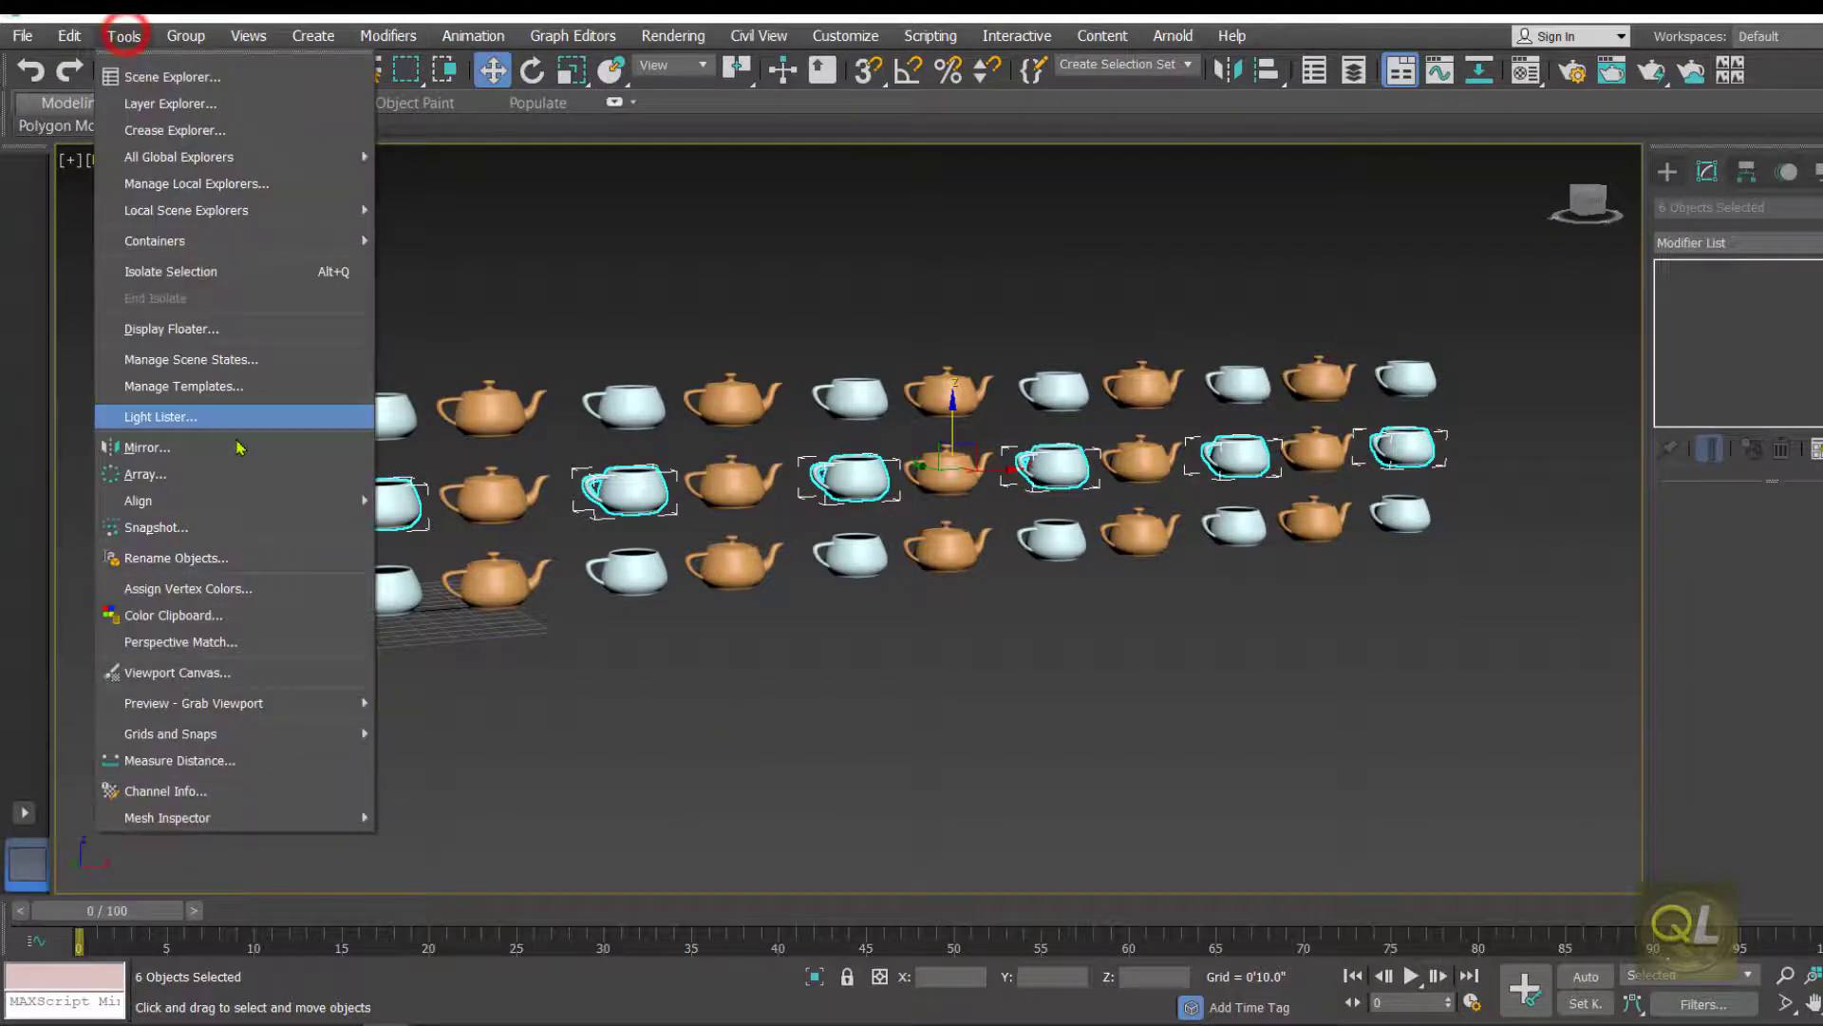
pyautogui.click(207, 555)
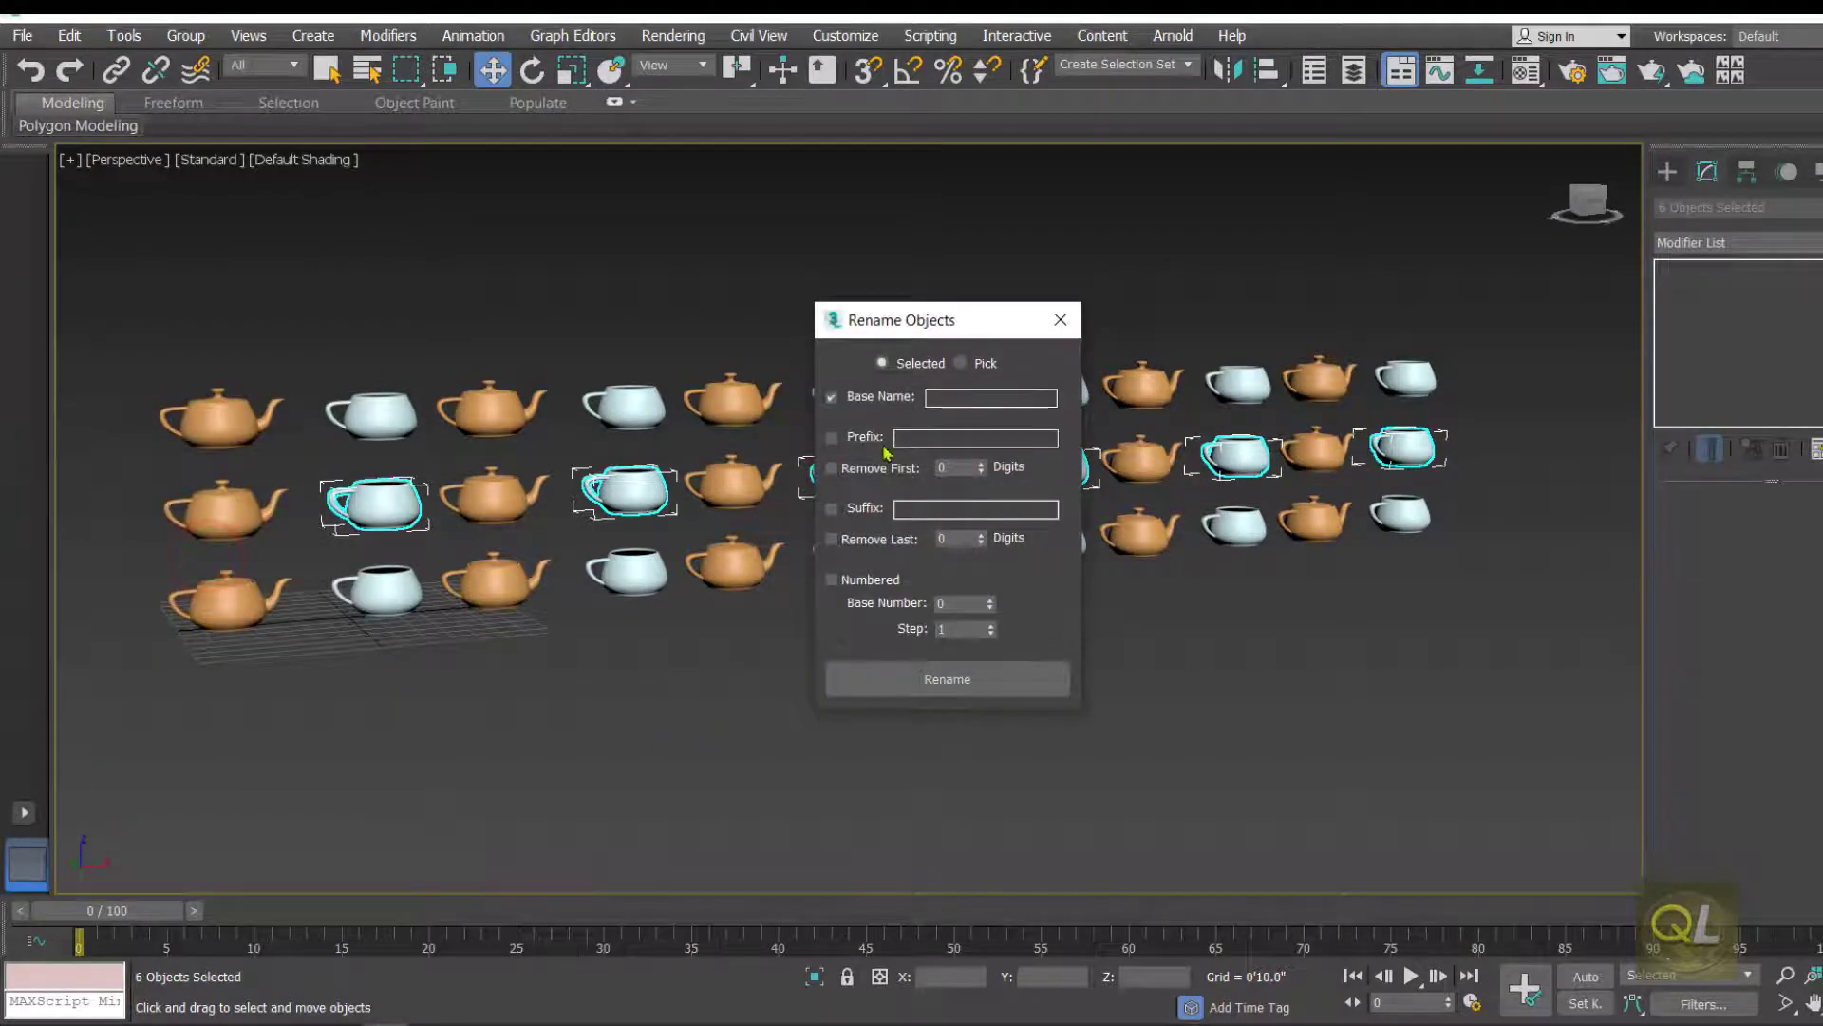
pyautogui.click(828, 401)
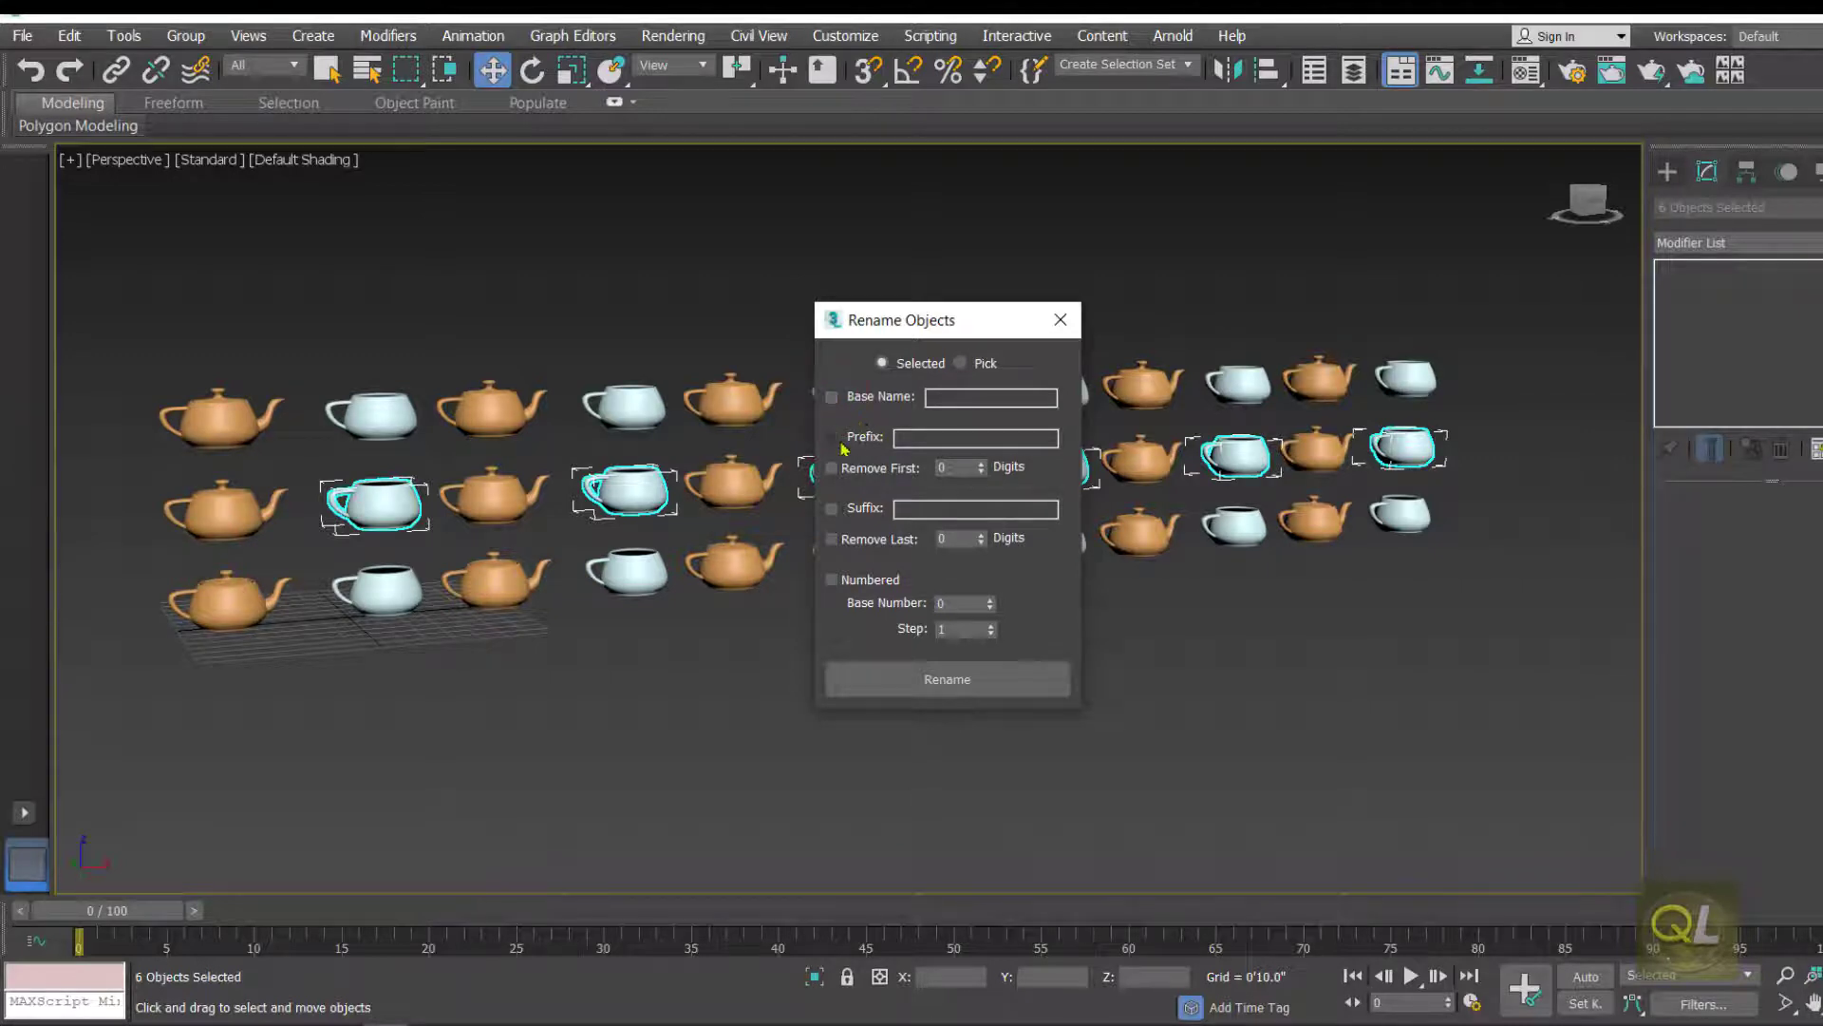
pyautogui.click(916, 438)
pyautogui.click(984, 680)
pyautogui.click(1060, 320)
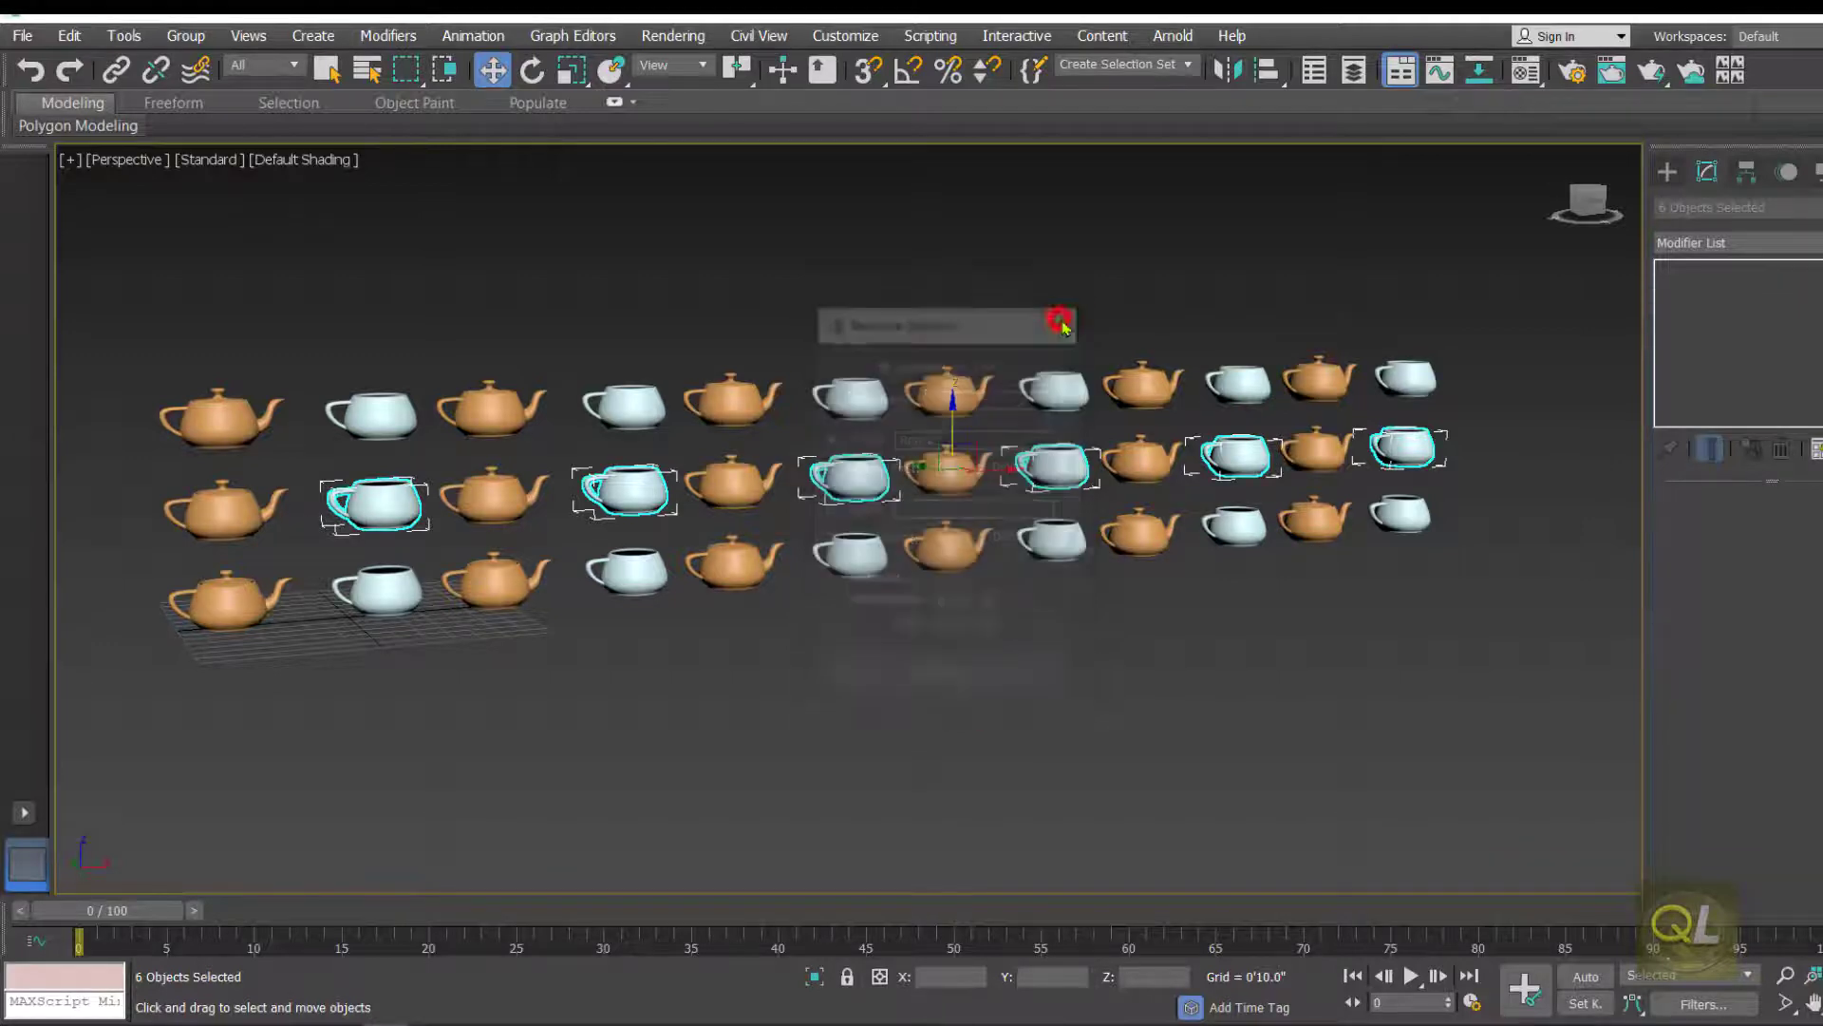
# - Examine the cup names with their row prefixes in the Select From Scene list and close the list
pyautogui.click(369, 70)
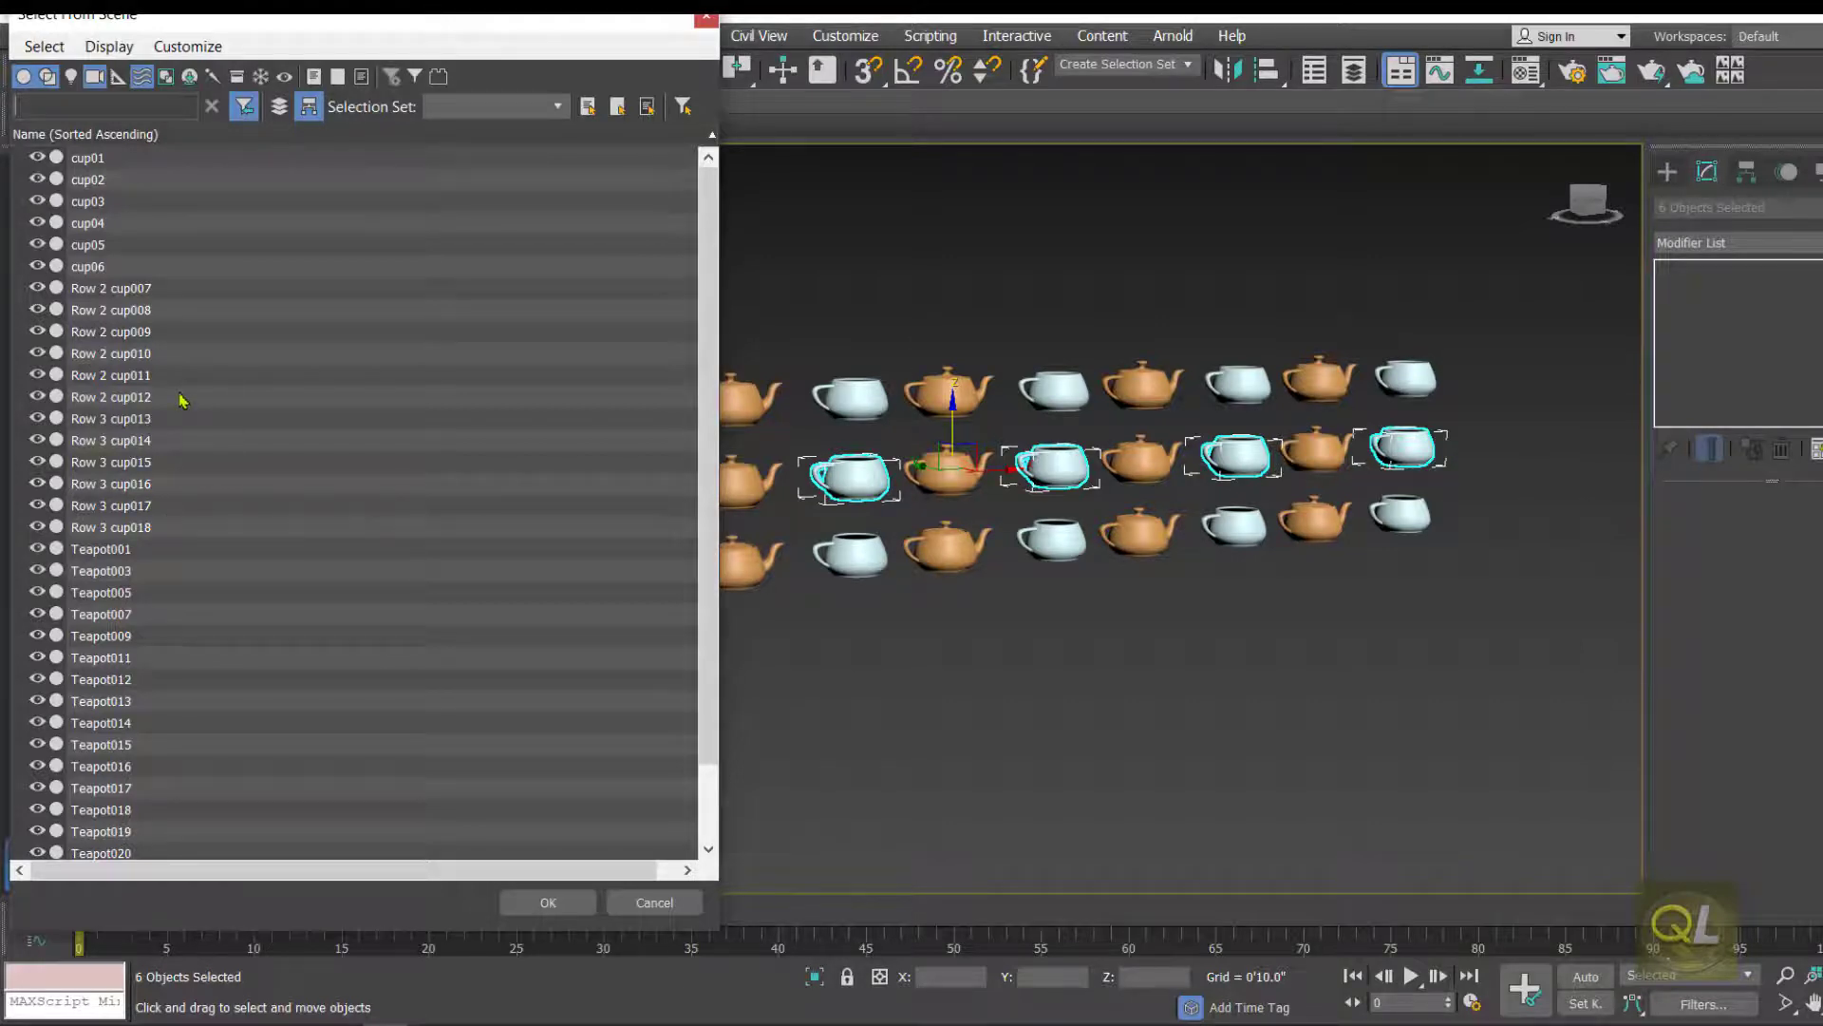
pyautogui.scroll(-2, 184, 403)
pyautogui.scroll(2, 181, 414)
pyautogui.click(708, 20)
# - Change the object color of all six middle-row cups to dark red from the 3ds Max palette, leaving nothing selected
pyautogui.click(960, 744)
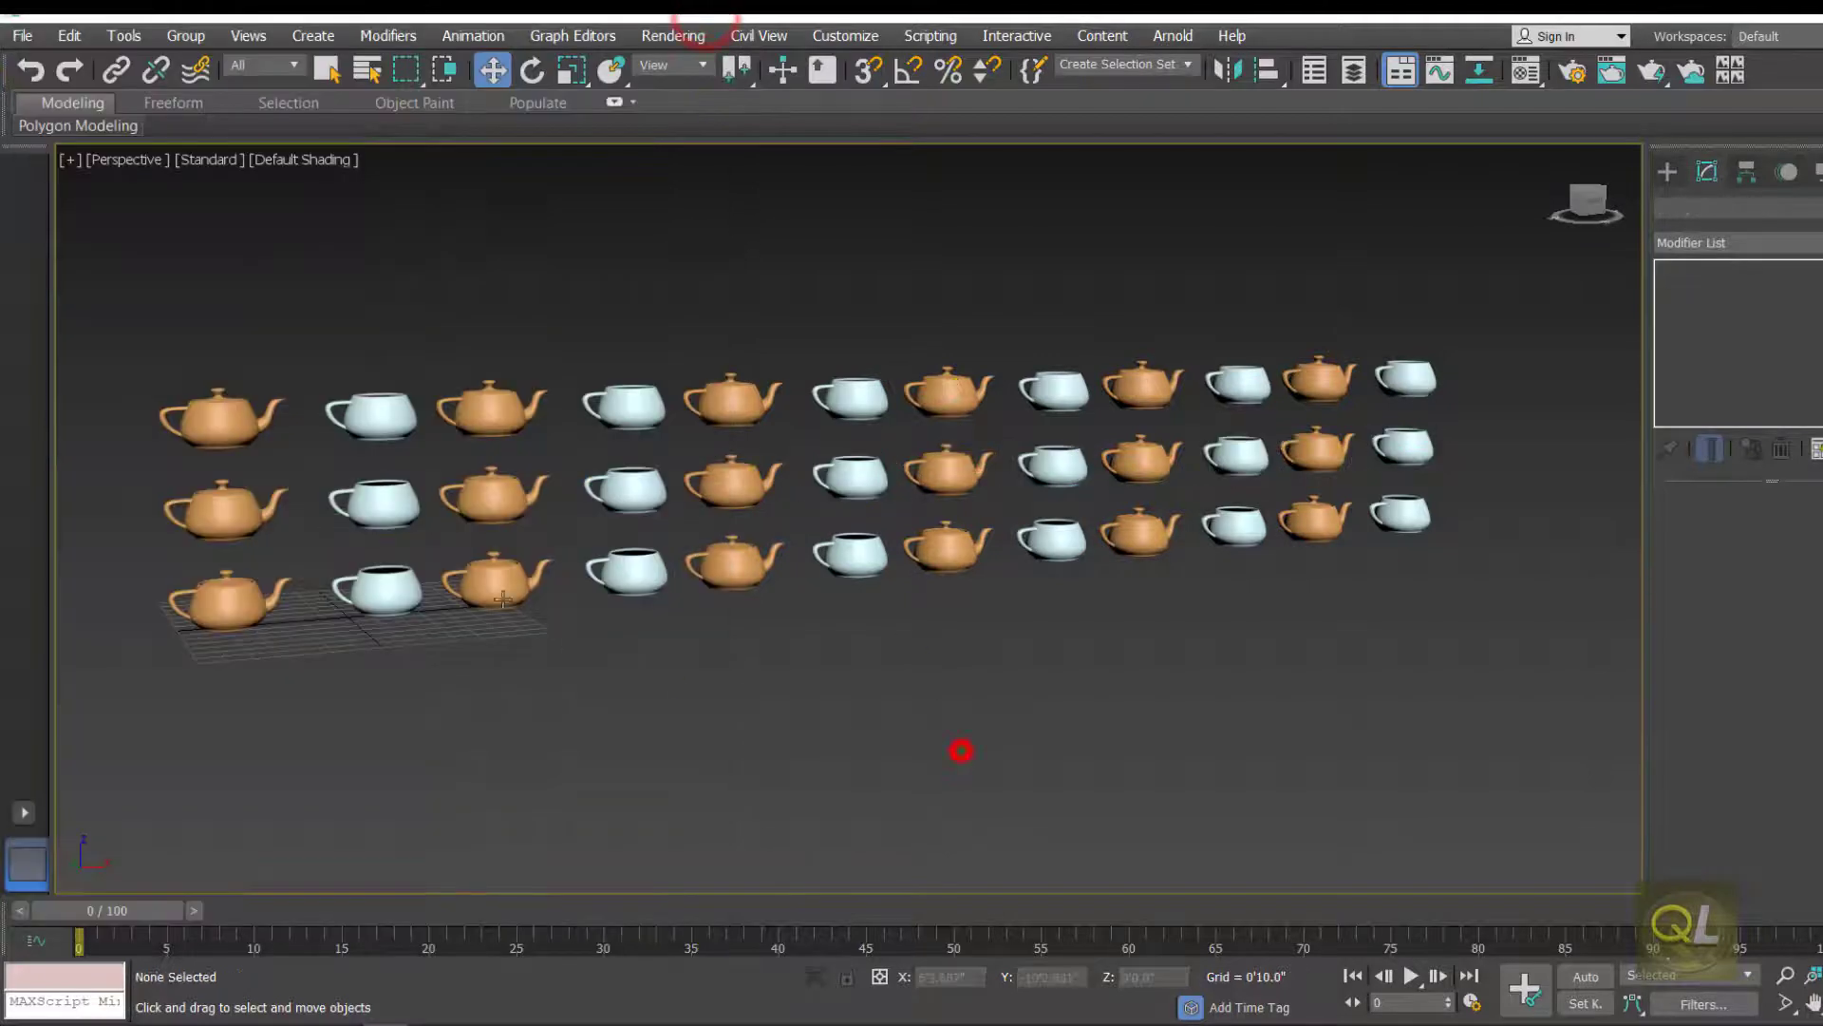
pyautogui.click(390, 510)
pyautogui.keyDown('ctrl'); pyautogui.click(617, 494); pyautogui.keyUp('ctrl')
pyautogui.keyDown('ctrl'); pyautogui.click(848, 472); pyautogui.keyUp('ctrl')
pyautogui.keyDown('ctrl'); pyautogui.click(1064, 465); pyautogui.keyUp('ctrl')
pyautogui.keyDown('ctrl'); pyautogui.click(1237, 461); pyautogui.keyUp('ctrl')
pyautogui.keyDown('ctrl'); pyautogui.click(1414, 456); pyautogui.keyUp('ctrl')
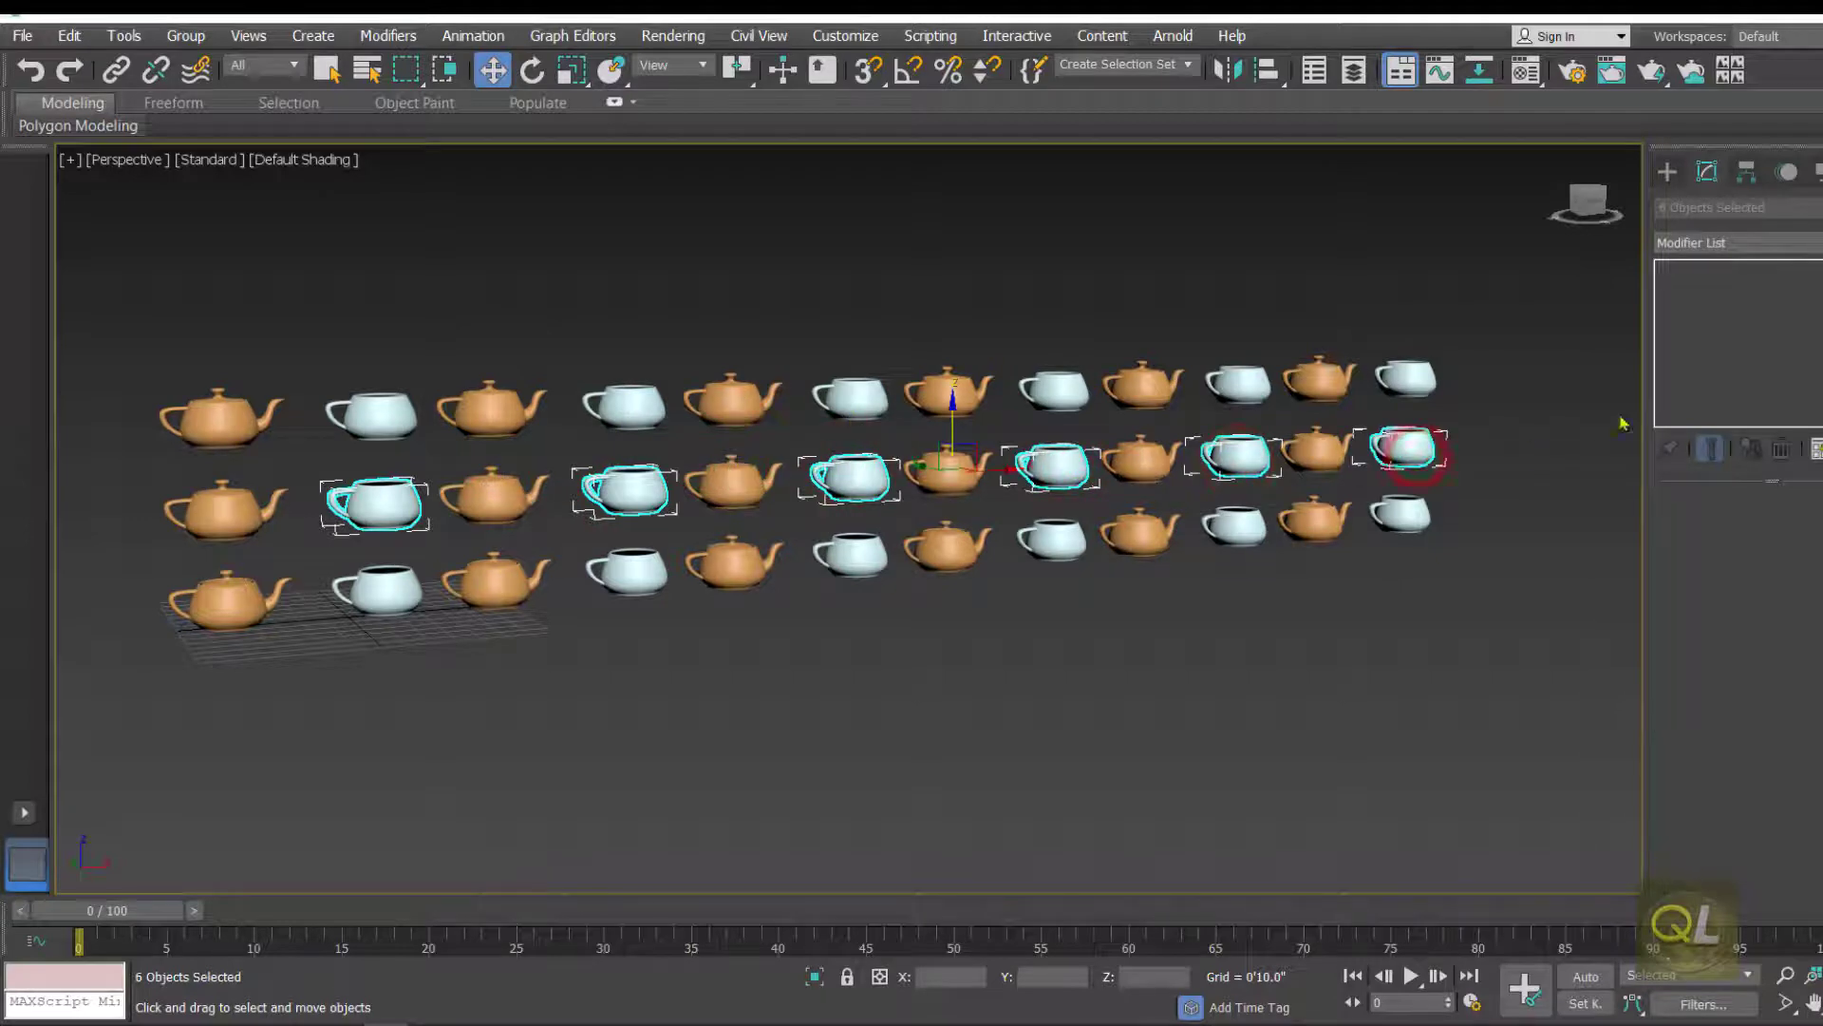
pyautogui.click(1818, 207)
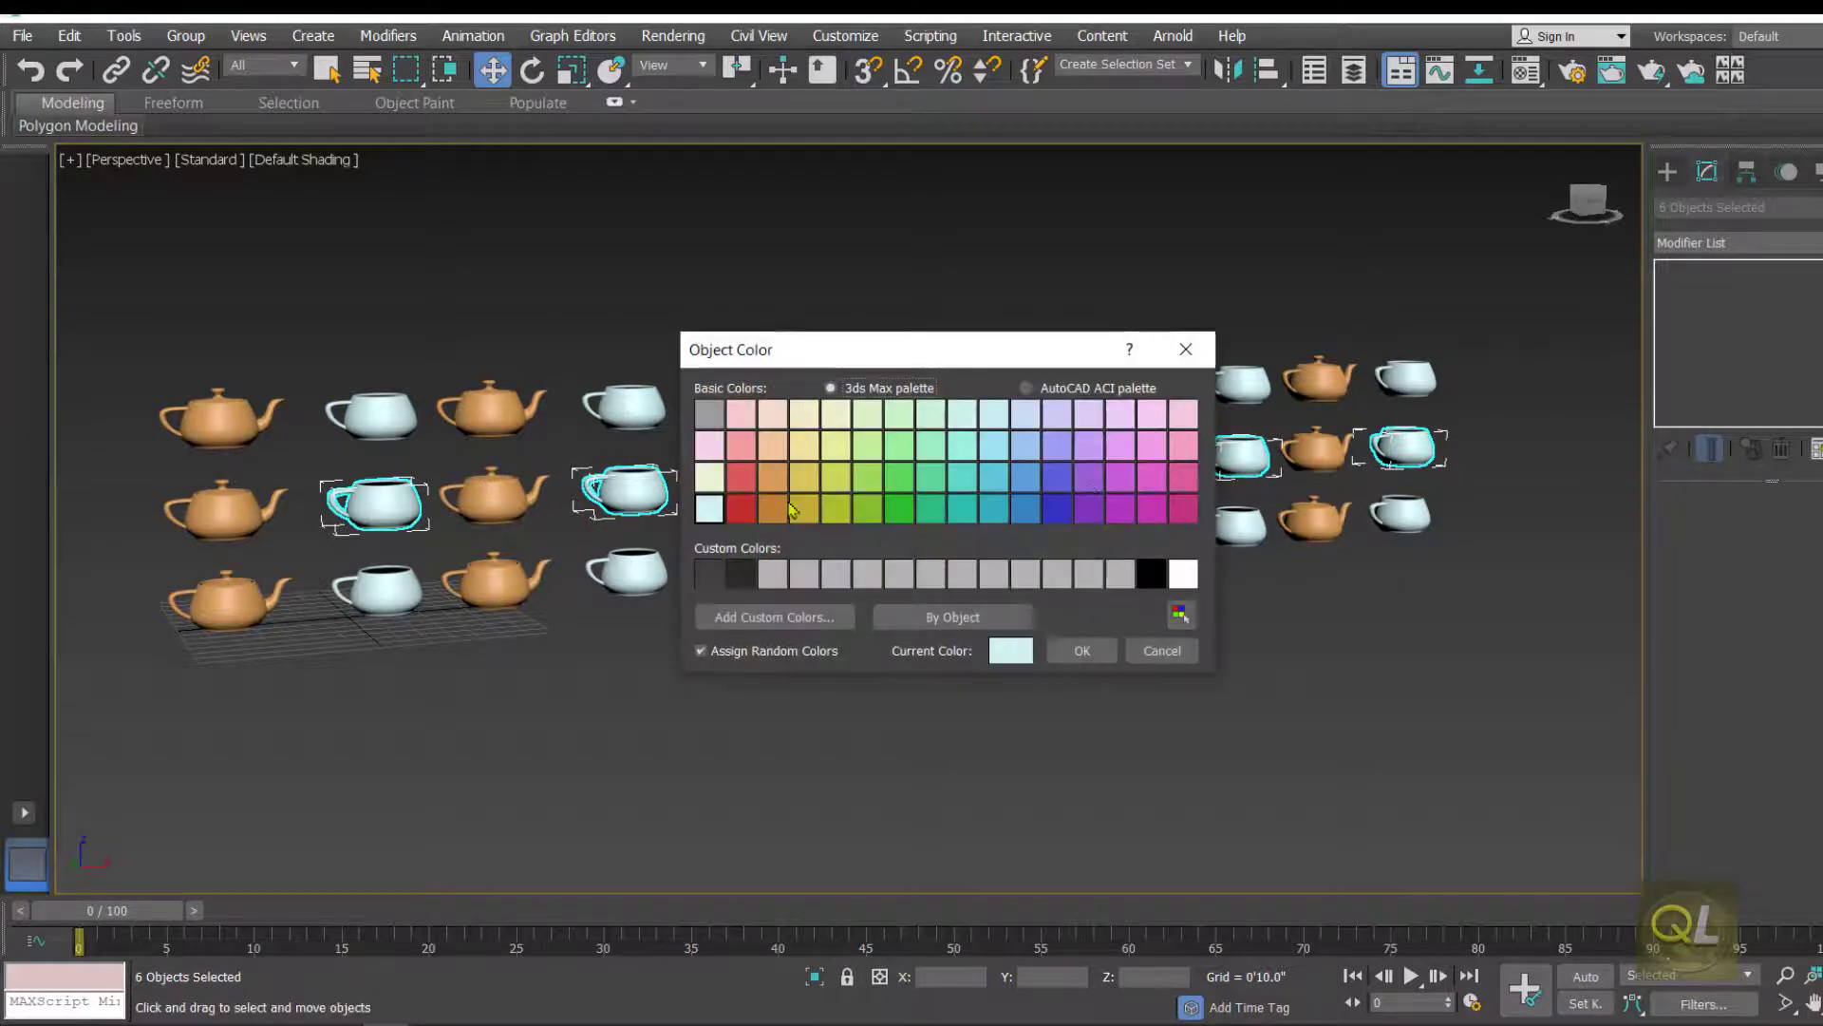
pyautogui.click(739, 512)
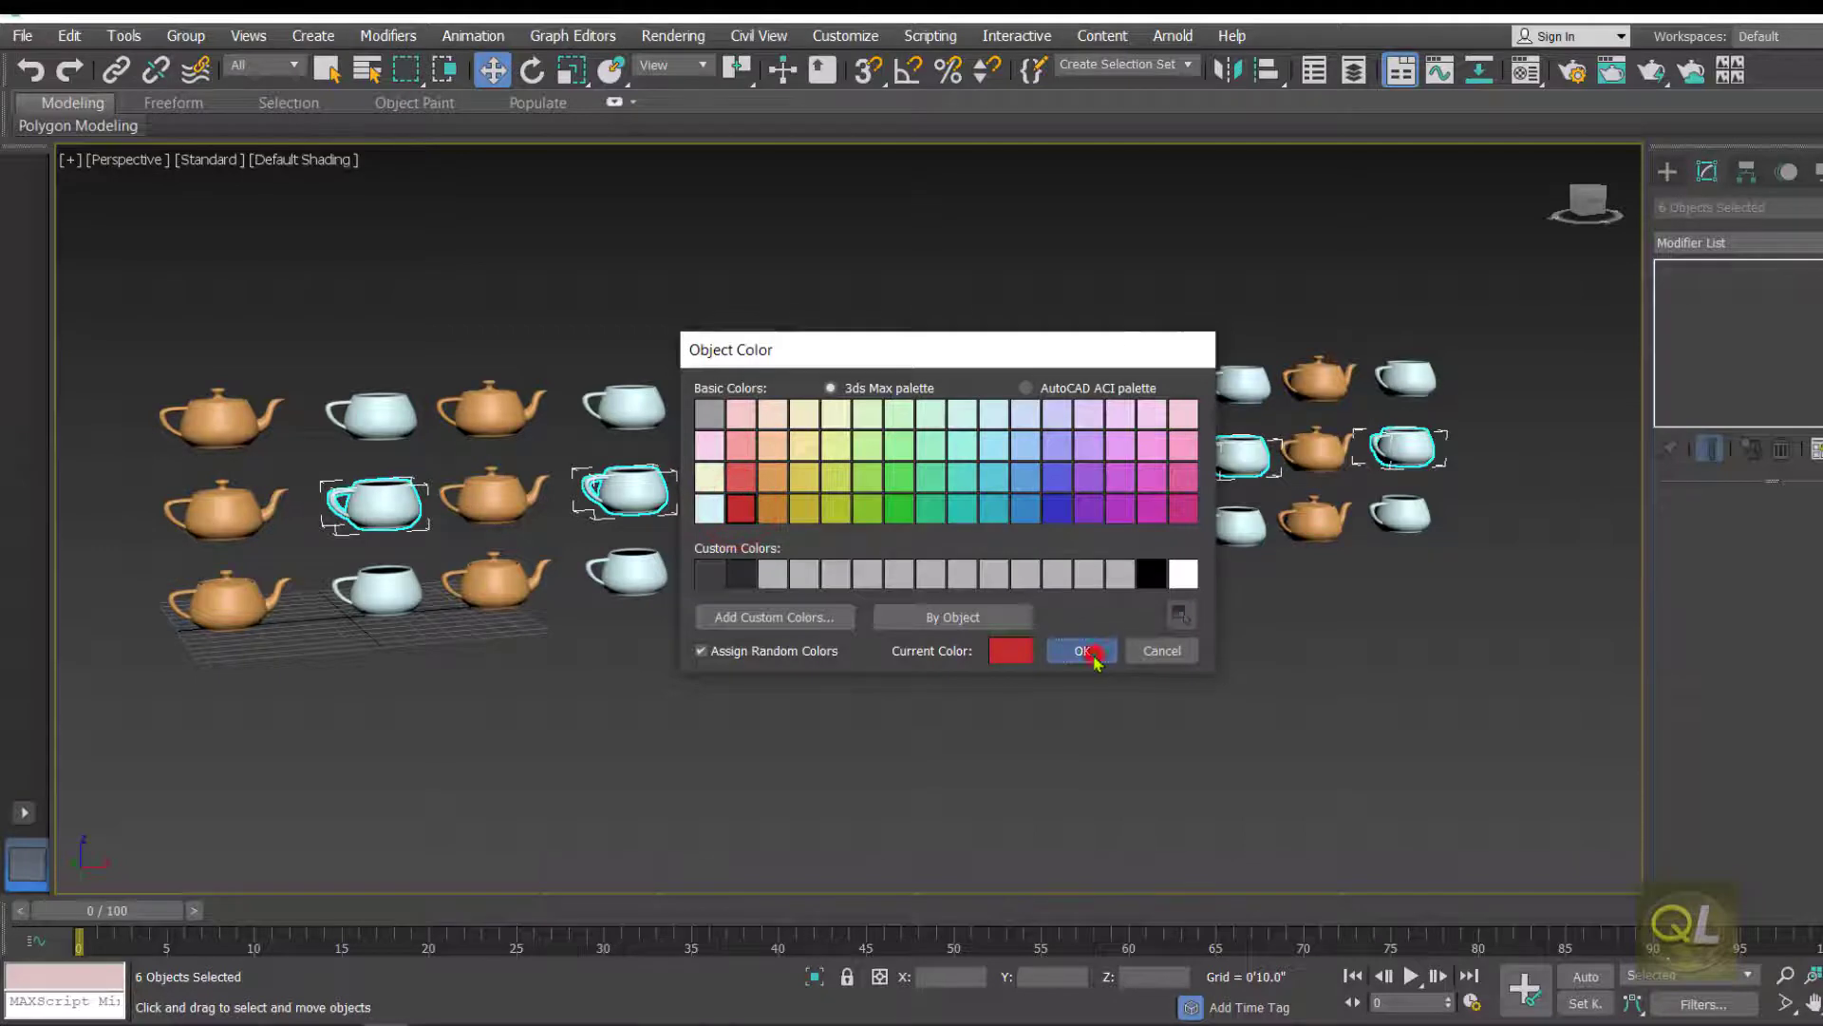
pyautogui.click(1090, 653)
pyautogui.click(878, 694)
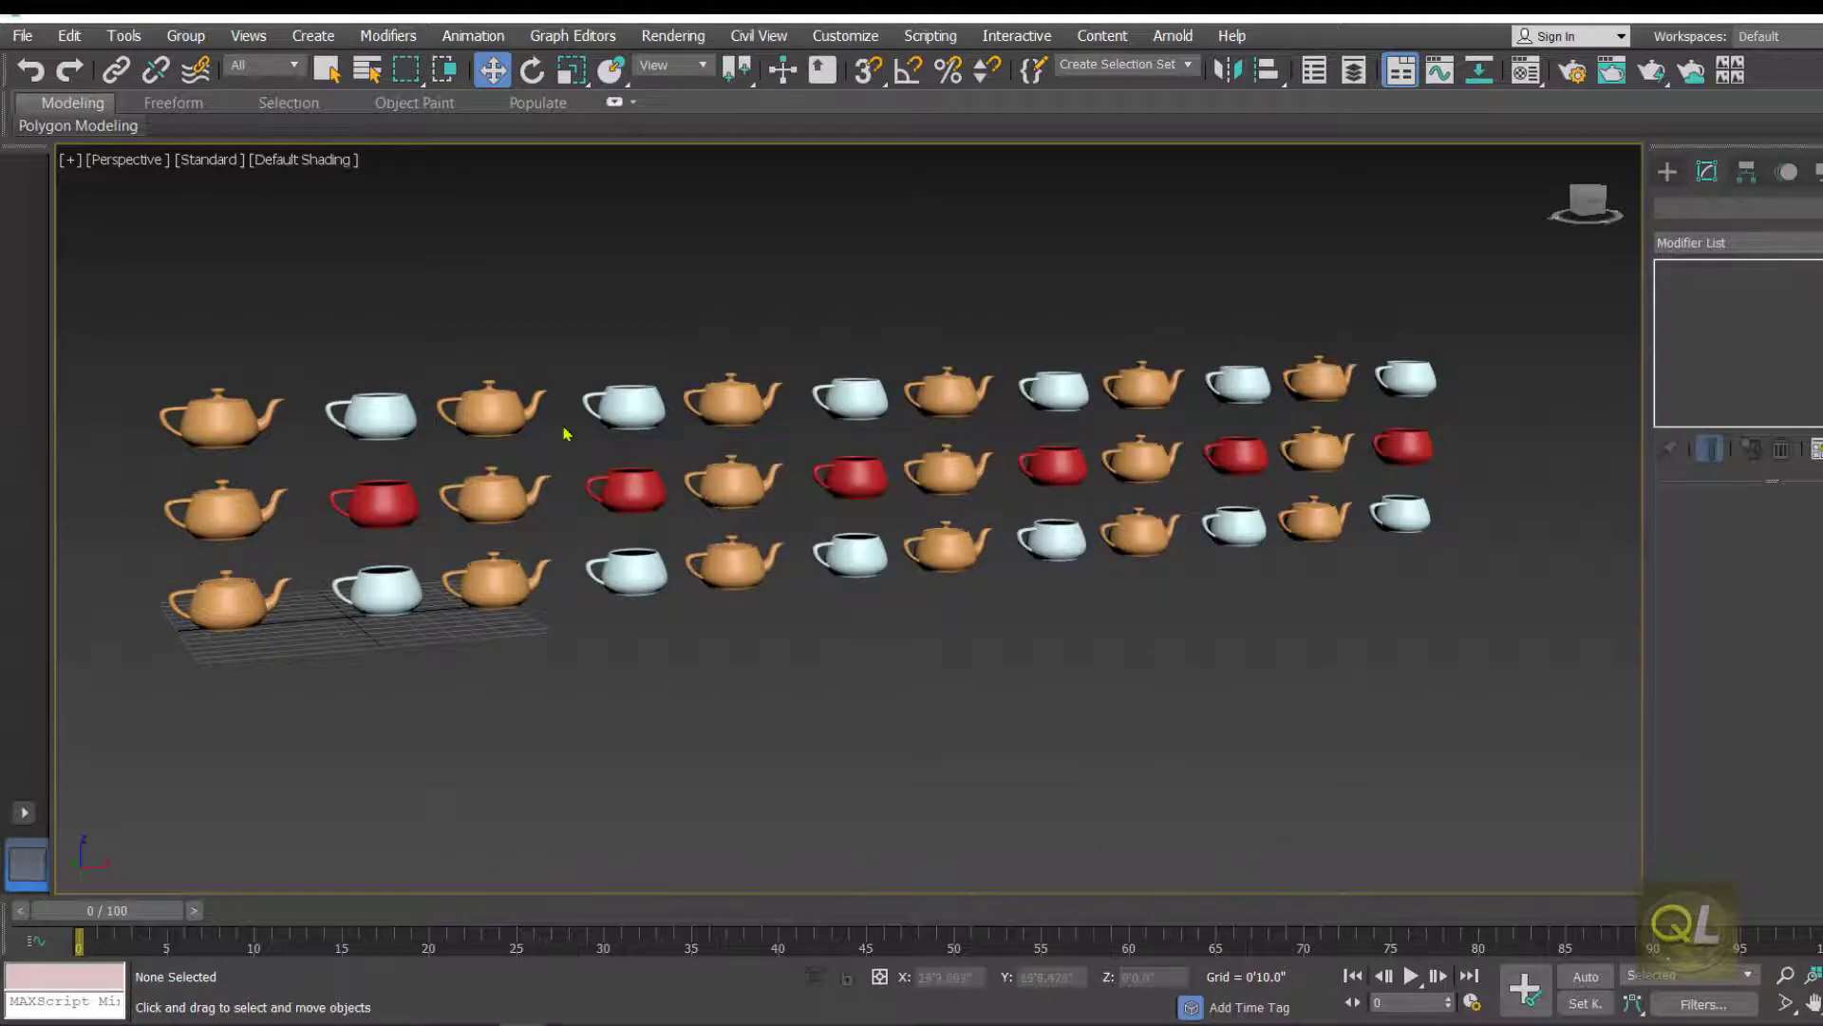
# - Color the second and fourth cups of the uppermost row and the third and fifth cups of the lowest row the same red
pyautogui.click(631, 406)
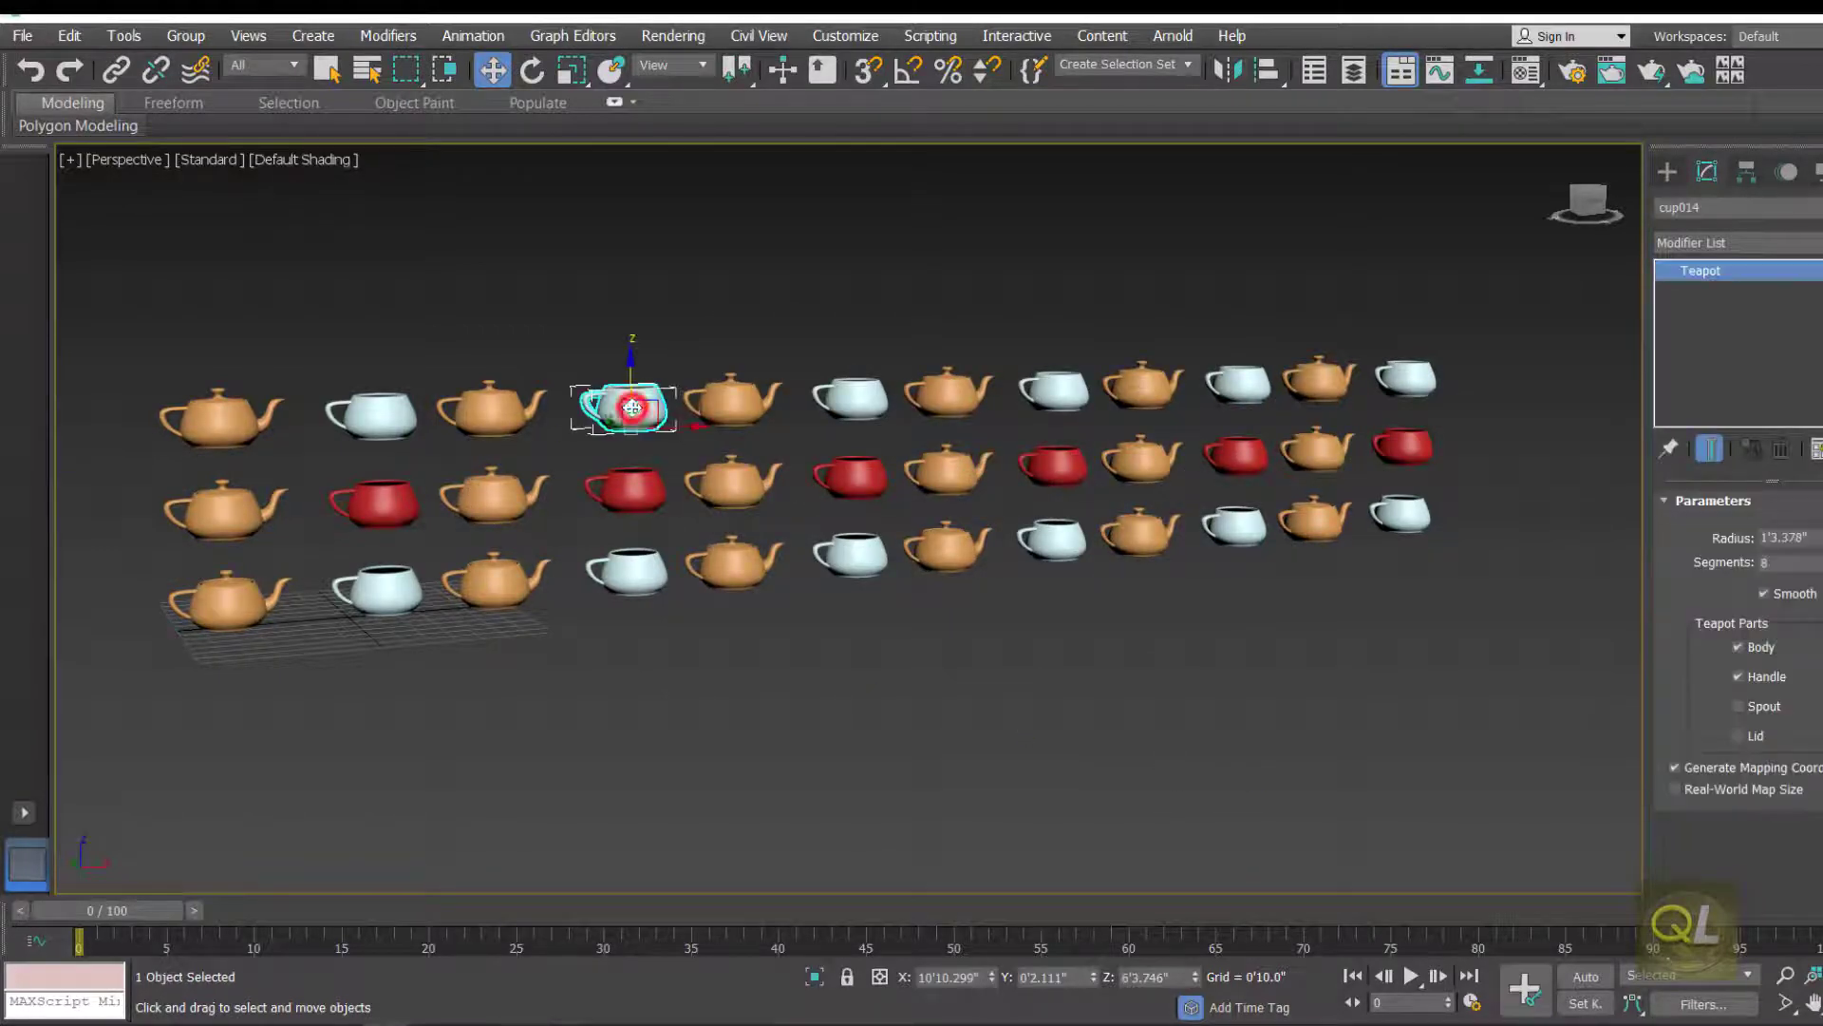
pyautogui.keyDown('ctrl'); pyautogui.click(865, 567); pyautogui.keyUp('ctrl')
pyautogui.keyDown('ctrl'); pyautogui.click(1054, 399); pyautogui.keyUp('ctrl')
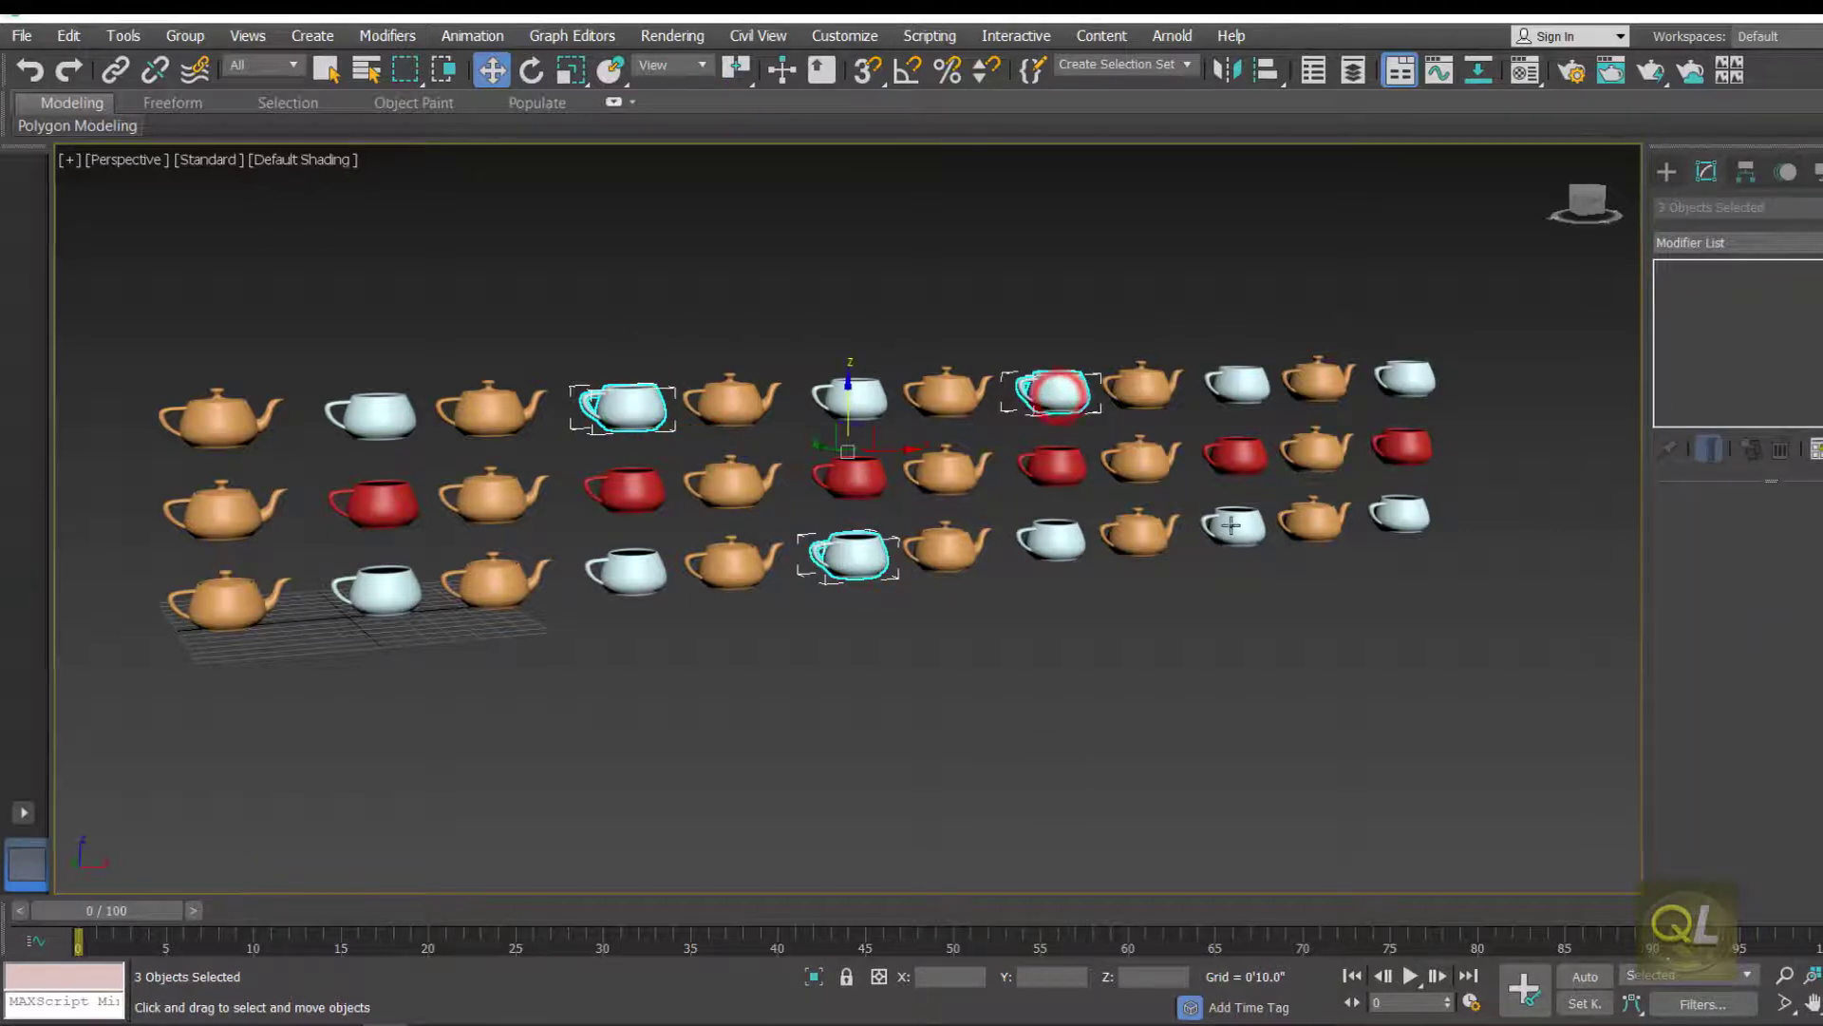
pyautogui.keyDown('ctrl'); pyautogui.click(1231, 526); pyautogui.keyUp('ctrl')
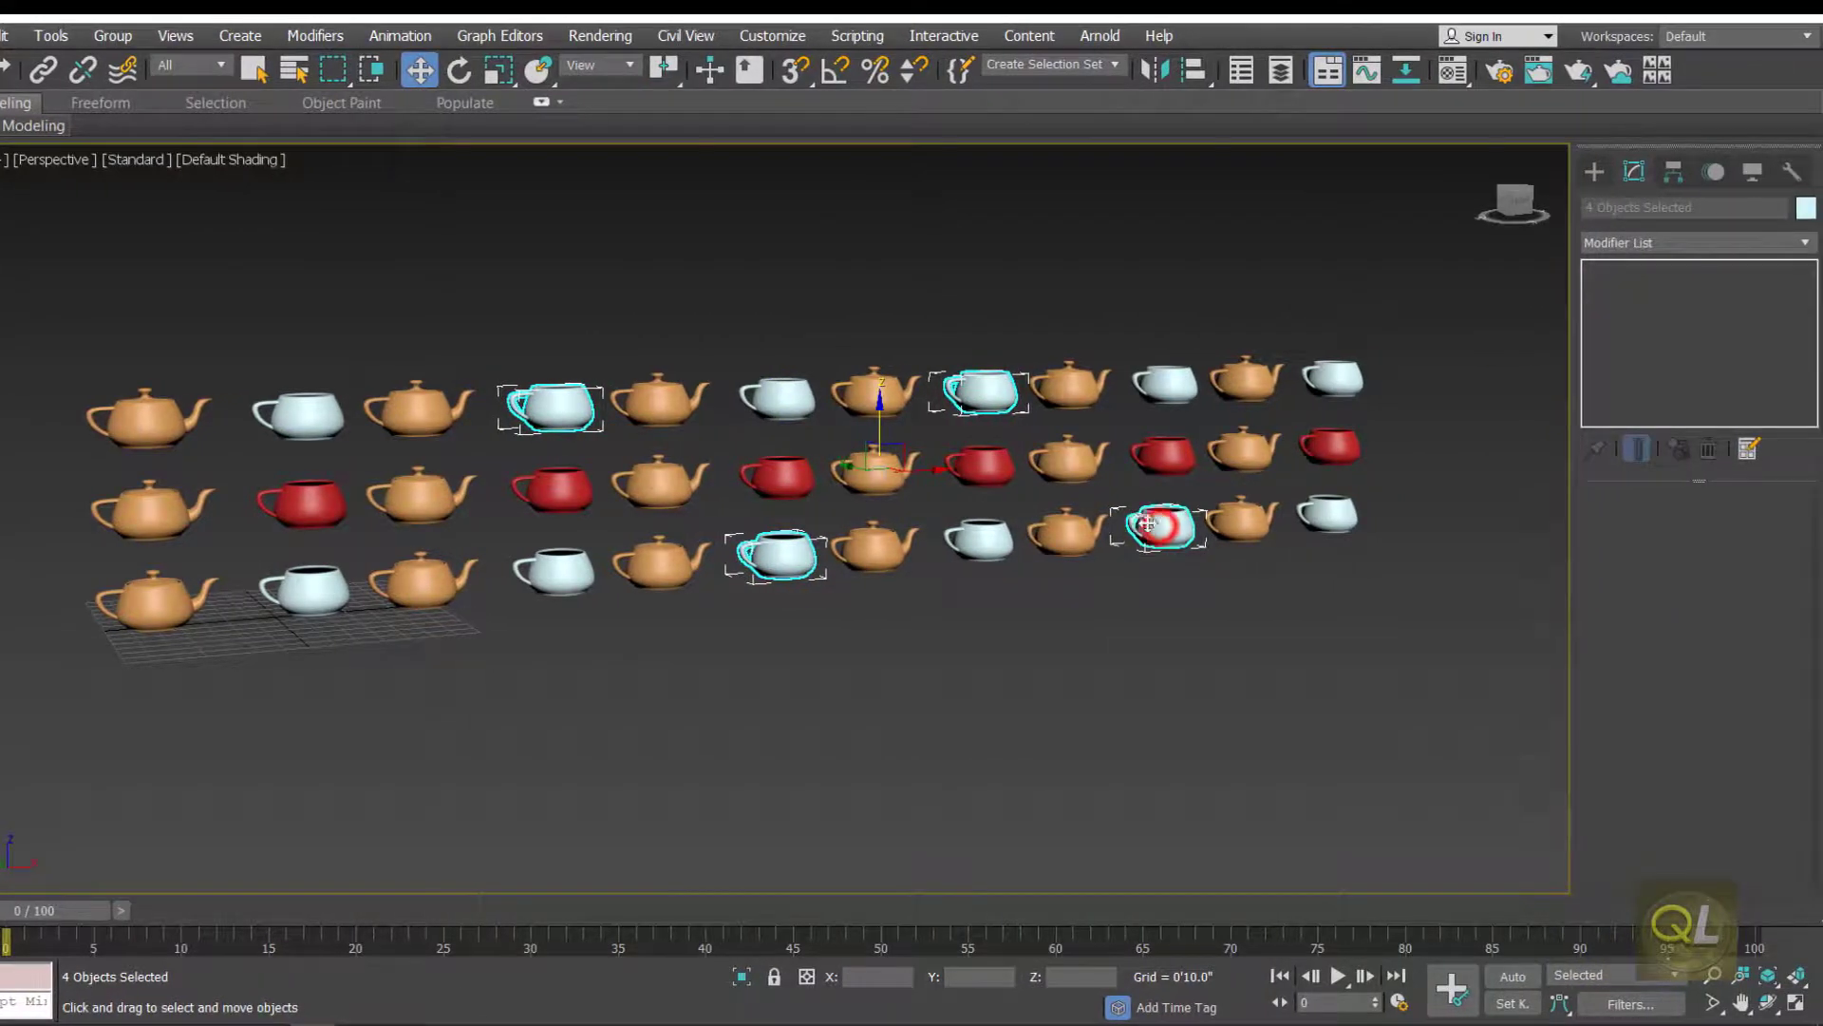
pyautogui.click(1807, 210)
pyautogui.click(681, 513)
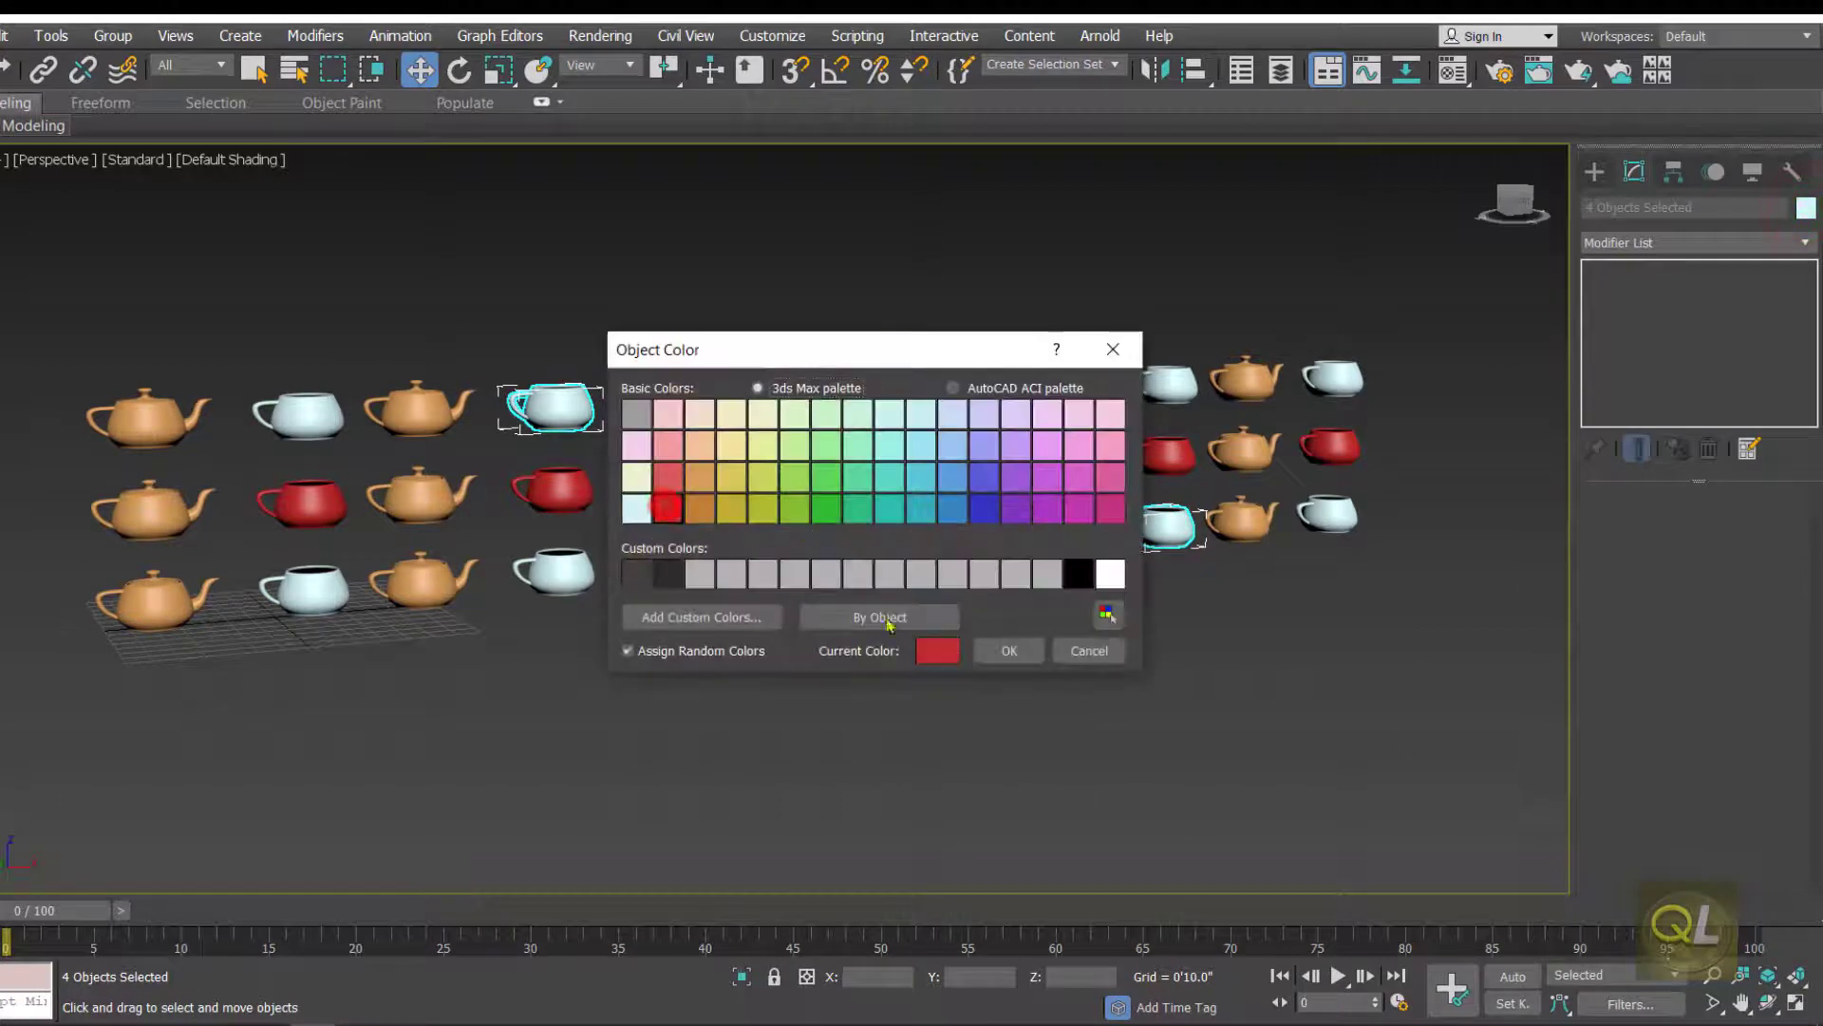
pyautogui.click(1009, 652)
pyautogui.click(944, 722)
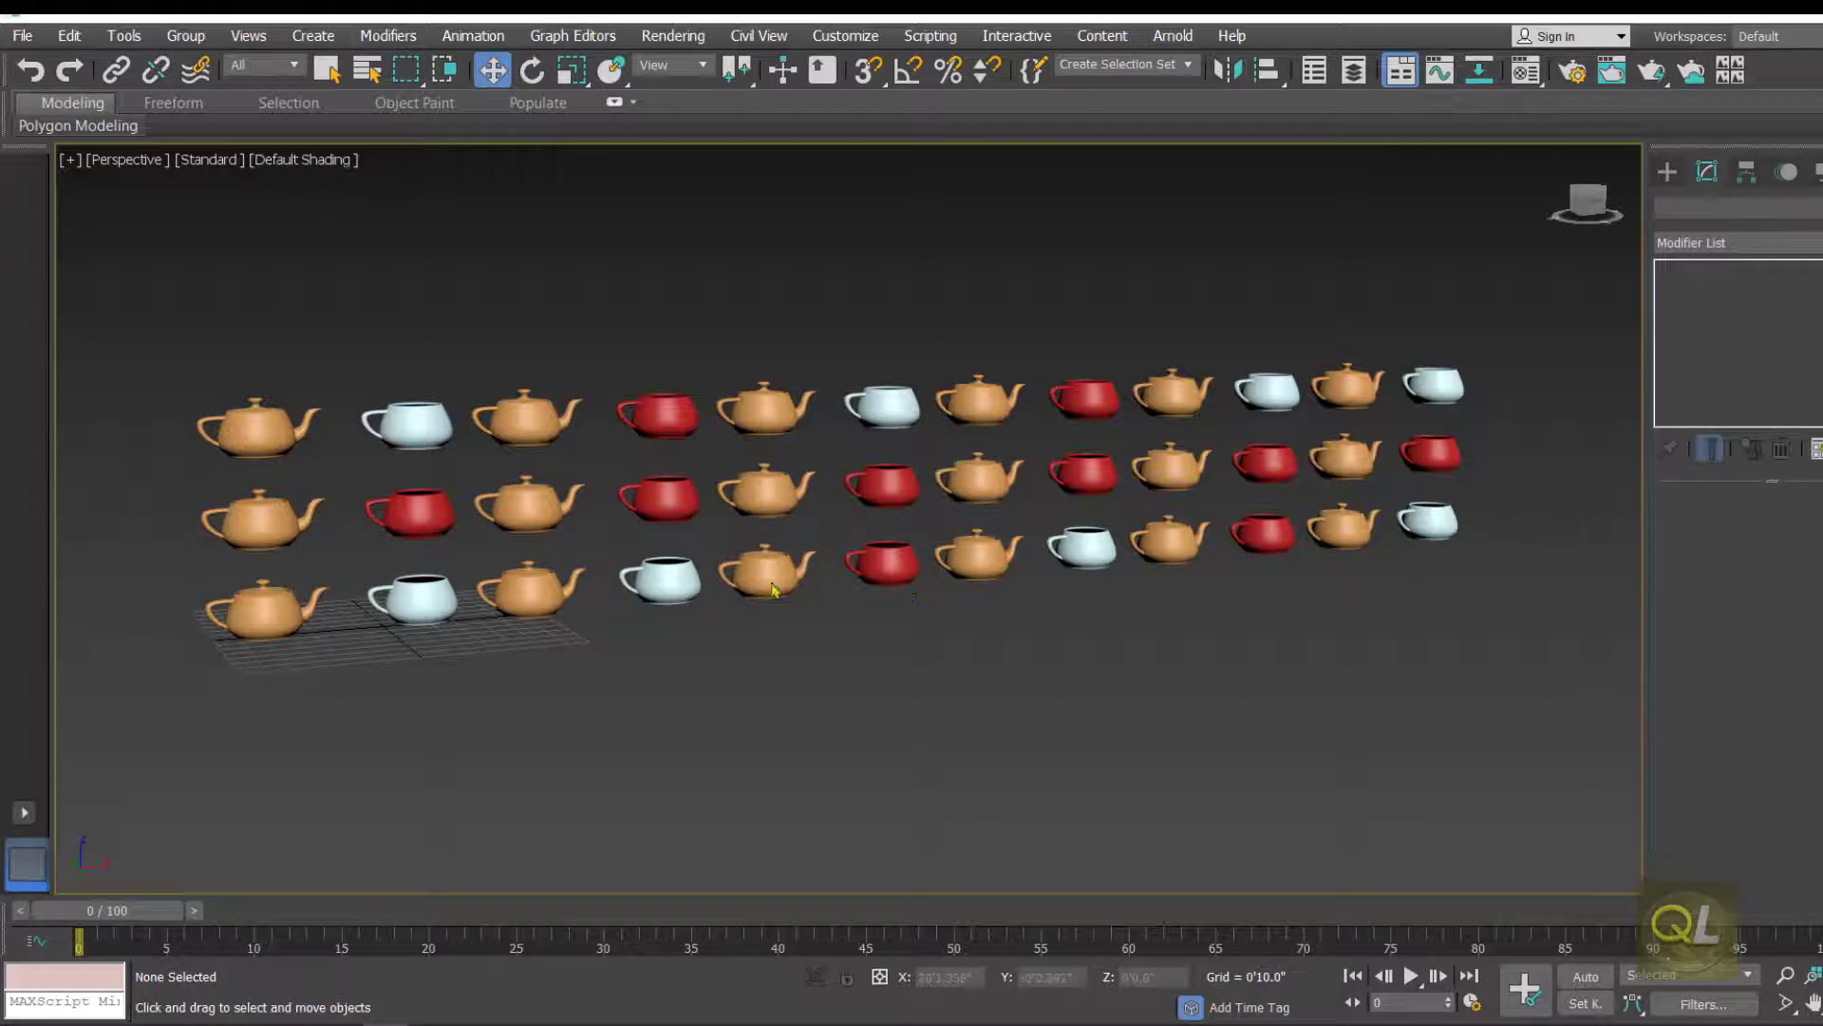
# - Select all ten red cups across the three rows together, leaving the pale cups and teapots unselected
pyautogui.click(661, 422)
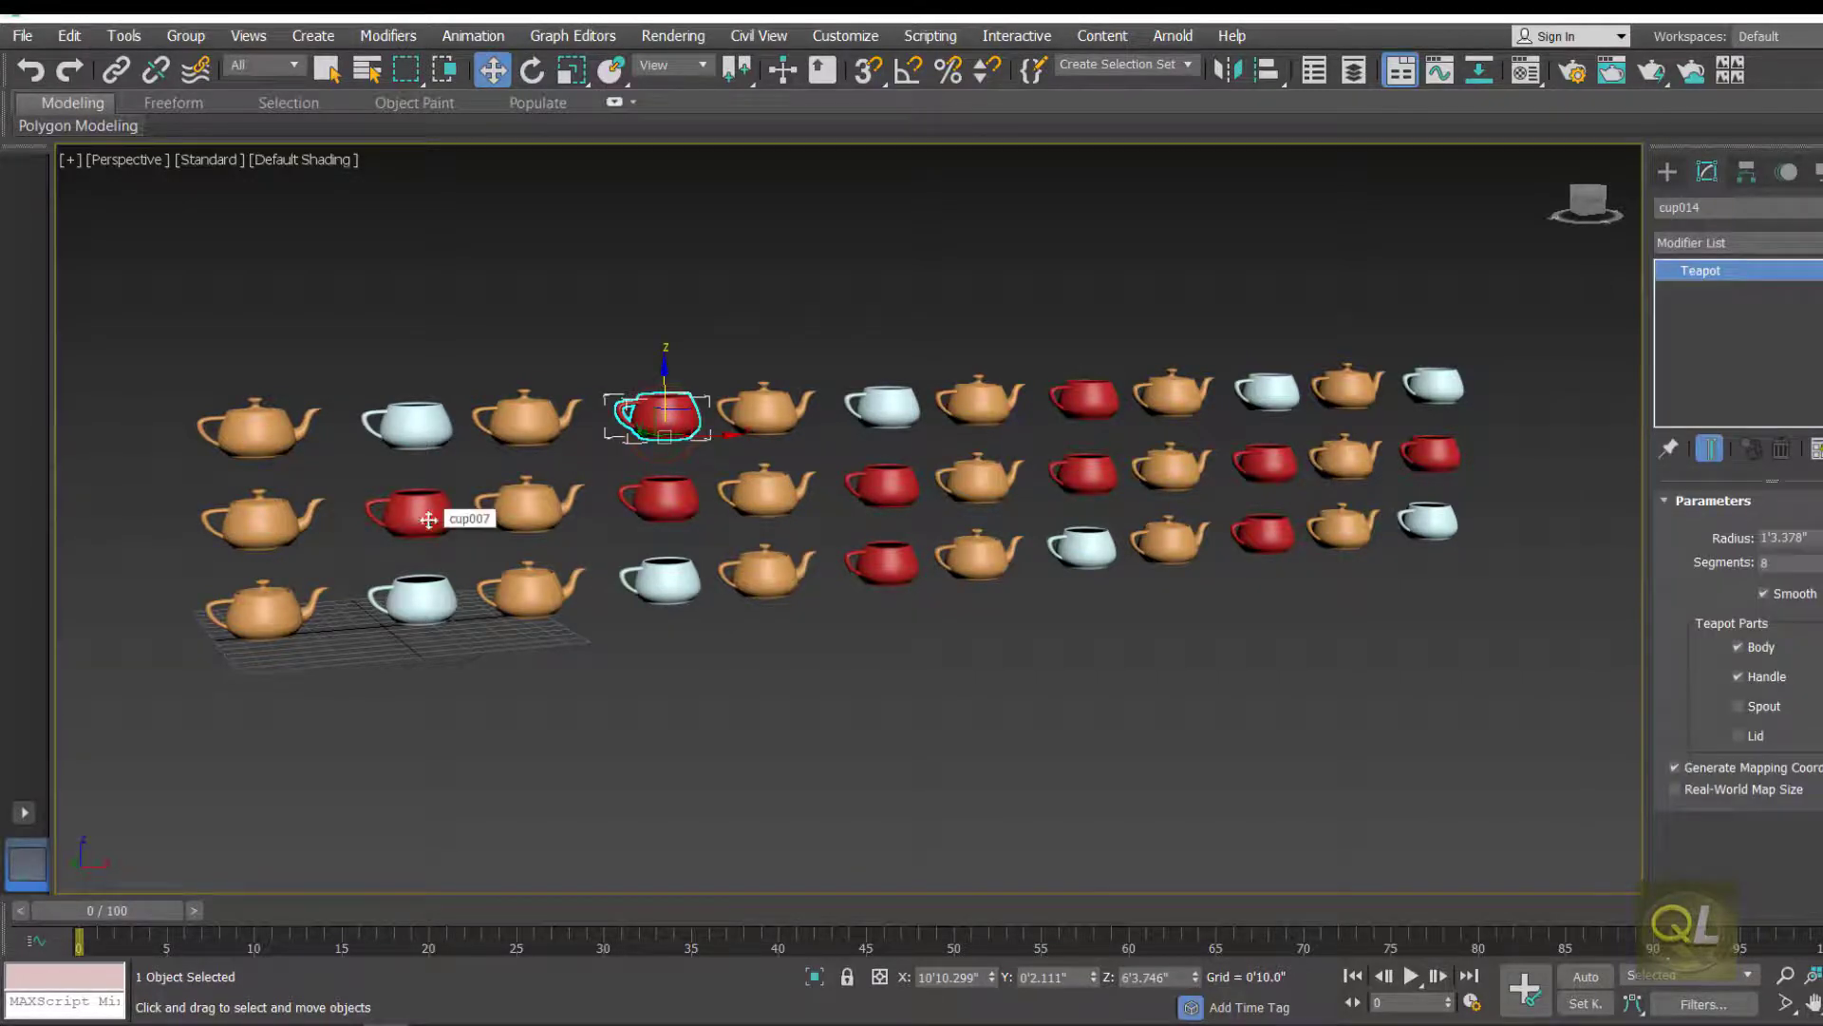
pyautogui.keyDown('ctrl'); pyautogui.click(429, 518); pyautogui.keyUp('ctrl')
pyautogui.keyDown('ctrl'); pyautogui.click(659, 497); pyautogui.keyUp('ctrl')
pyautogui.keyDown('ctrl'); pyautogui.click(875, 561); pyautogui.keyUp('ctrl')
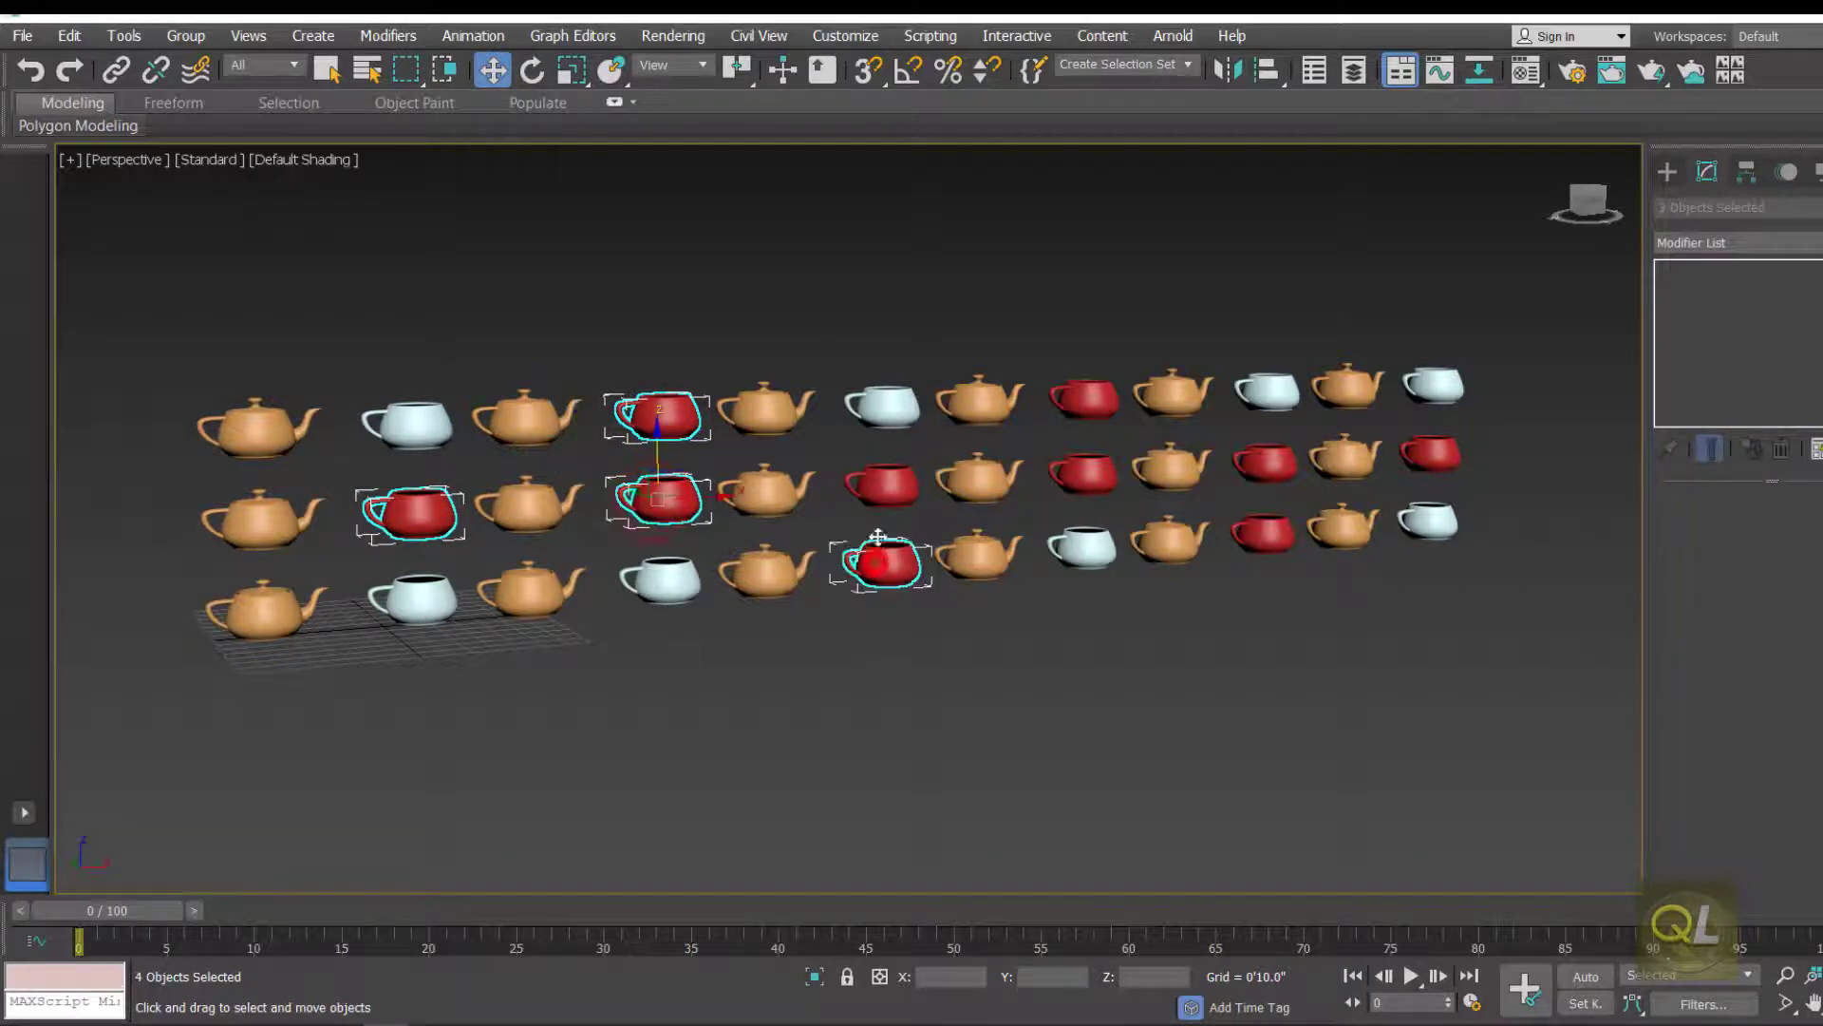
pyautogui.keyDown('ctrl'); pyautogui.click(882, 487); pyautogui.keyUp('ctrl')
pyautogui.keyDown('ctrl'); pyautogui.click(1079, 404); pyautogui.keyUp('ctrl')
pyautogui.keyDown('ctrl'); pyautogui.click(1084, 460); pyautogui.keyUp('ctrl')
pyautogui.keyDown('ctrl'); pyautogui.click(1264, 462); pyautogui.keyUp('ctrl')
pyautogui.keyDown('ctrl'); pyautogui.click(1429, 454); pyautogui.keyUp('ctrl')
pyautogui.keyDown('ctrl'); pyautogui.click(1272, 523); pyautogui.keyUp('ctrl')
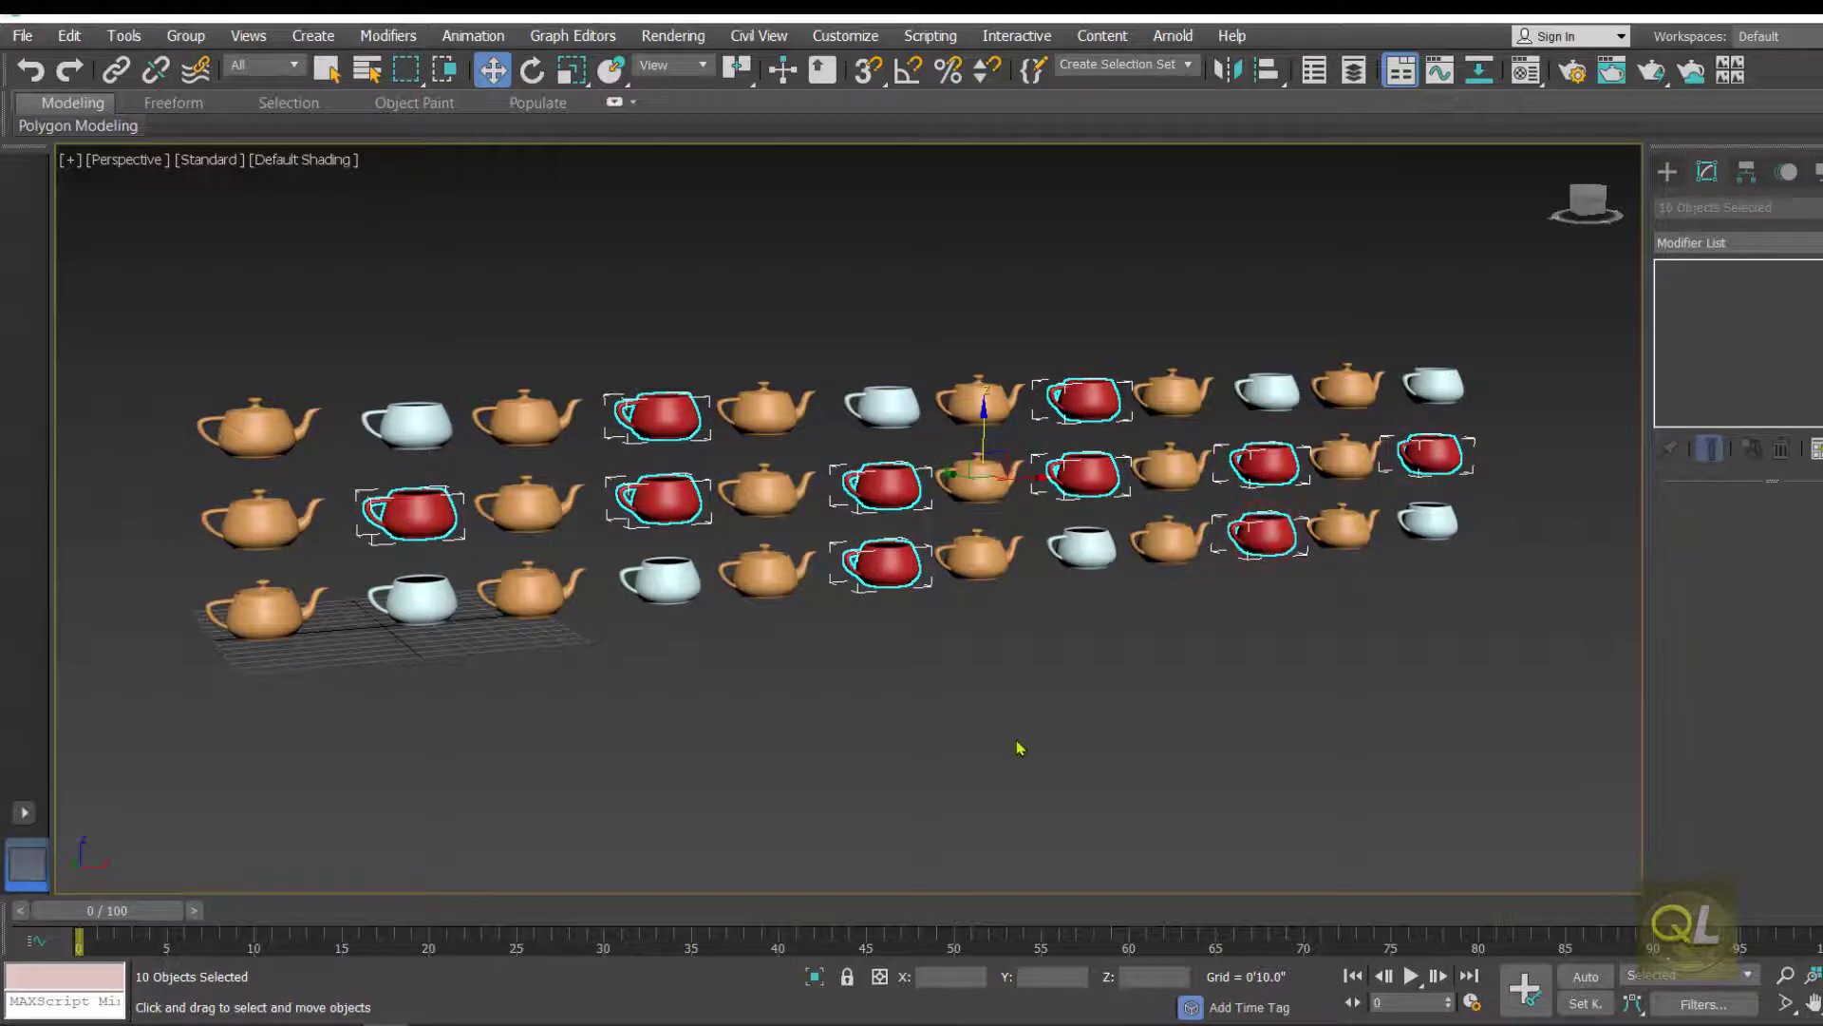
# - Rename the ten red cups by adding only the suffix " RED" with the base name option turned off, and close the Rename Objects tool
pyautogui.click(123, 35)
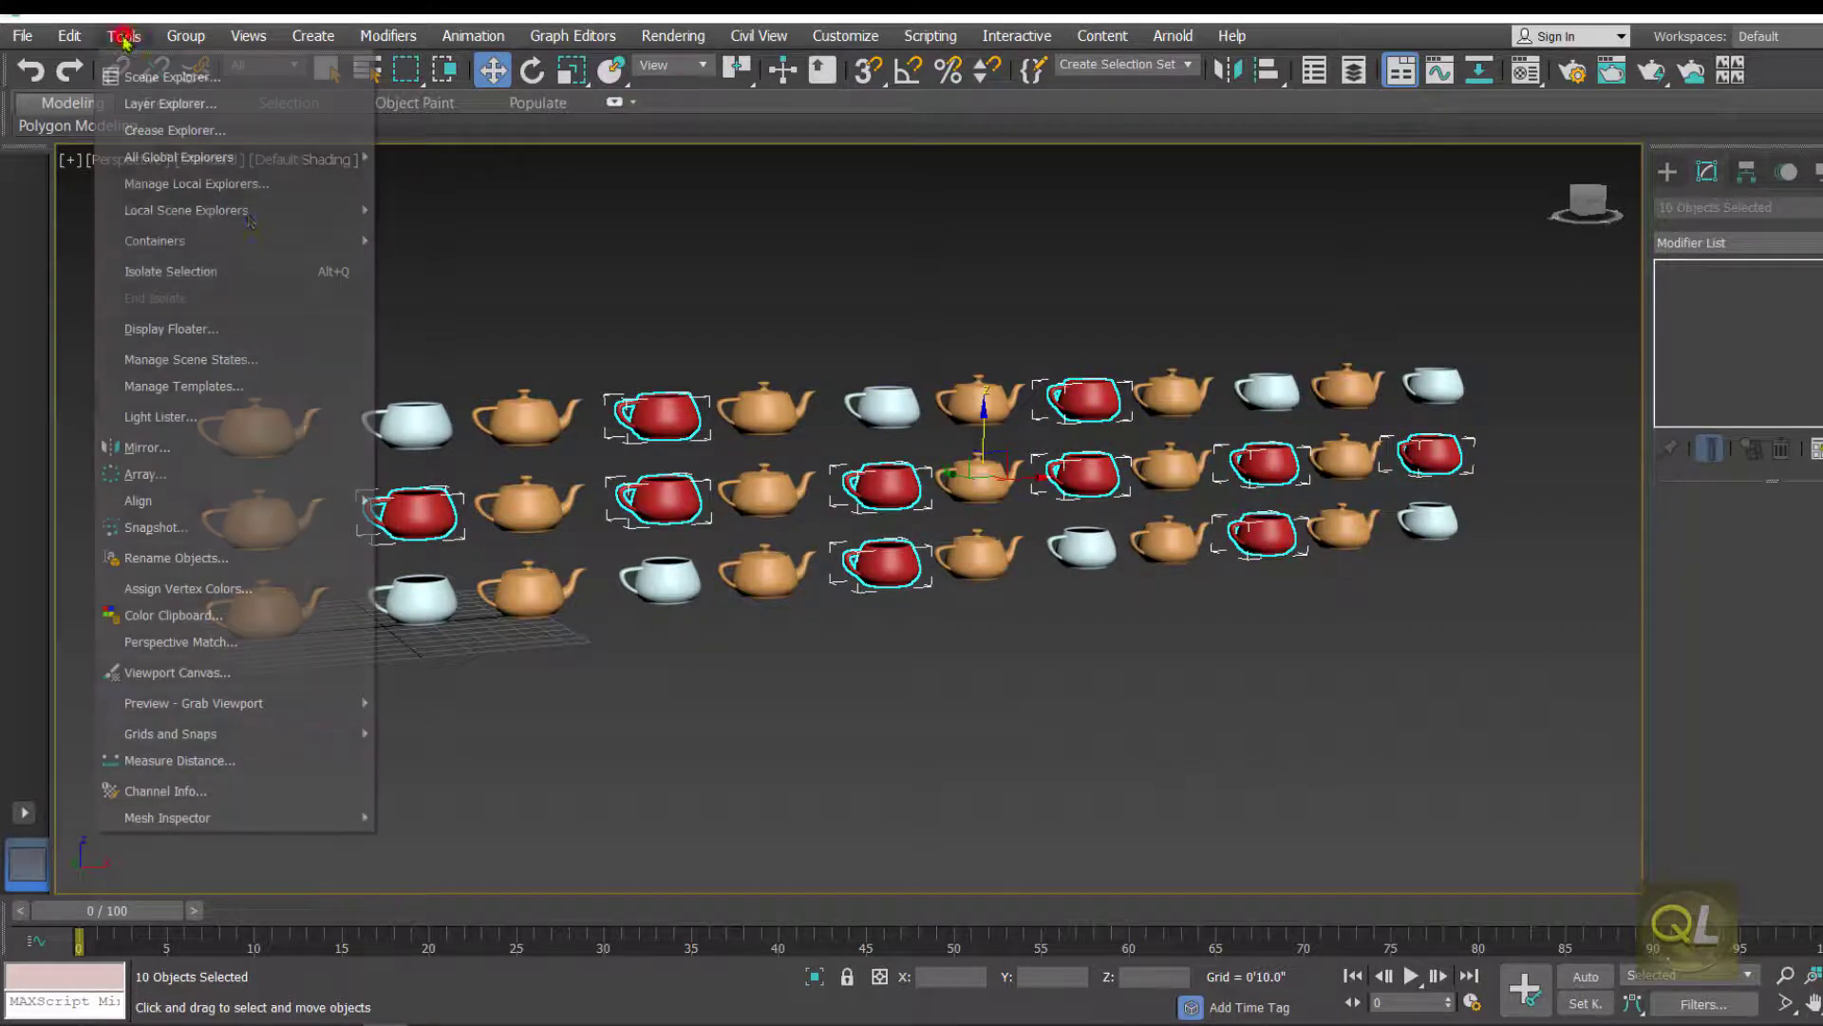
pyautogui.click(176, 557)
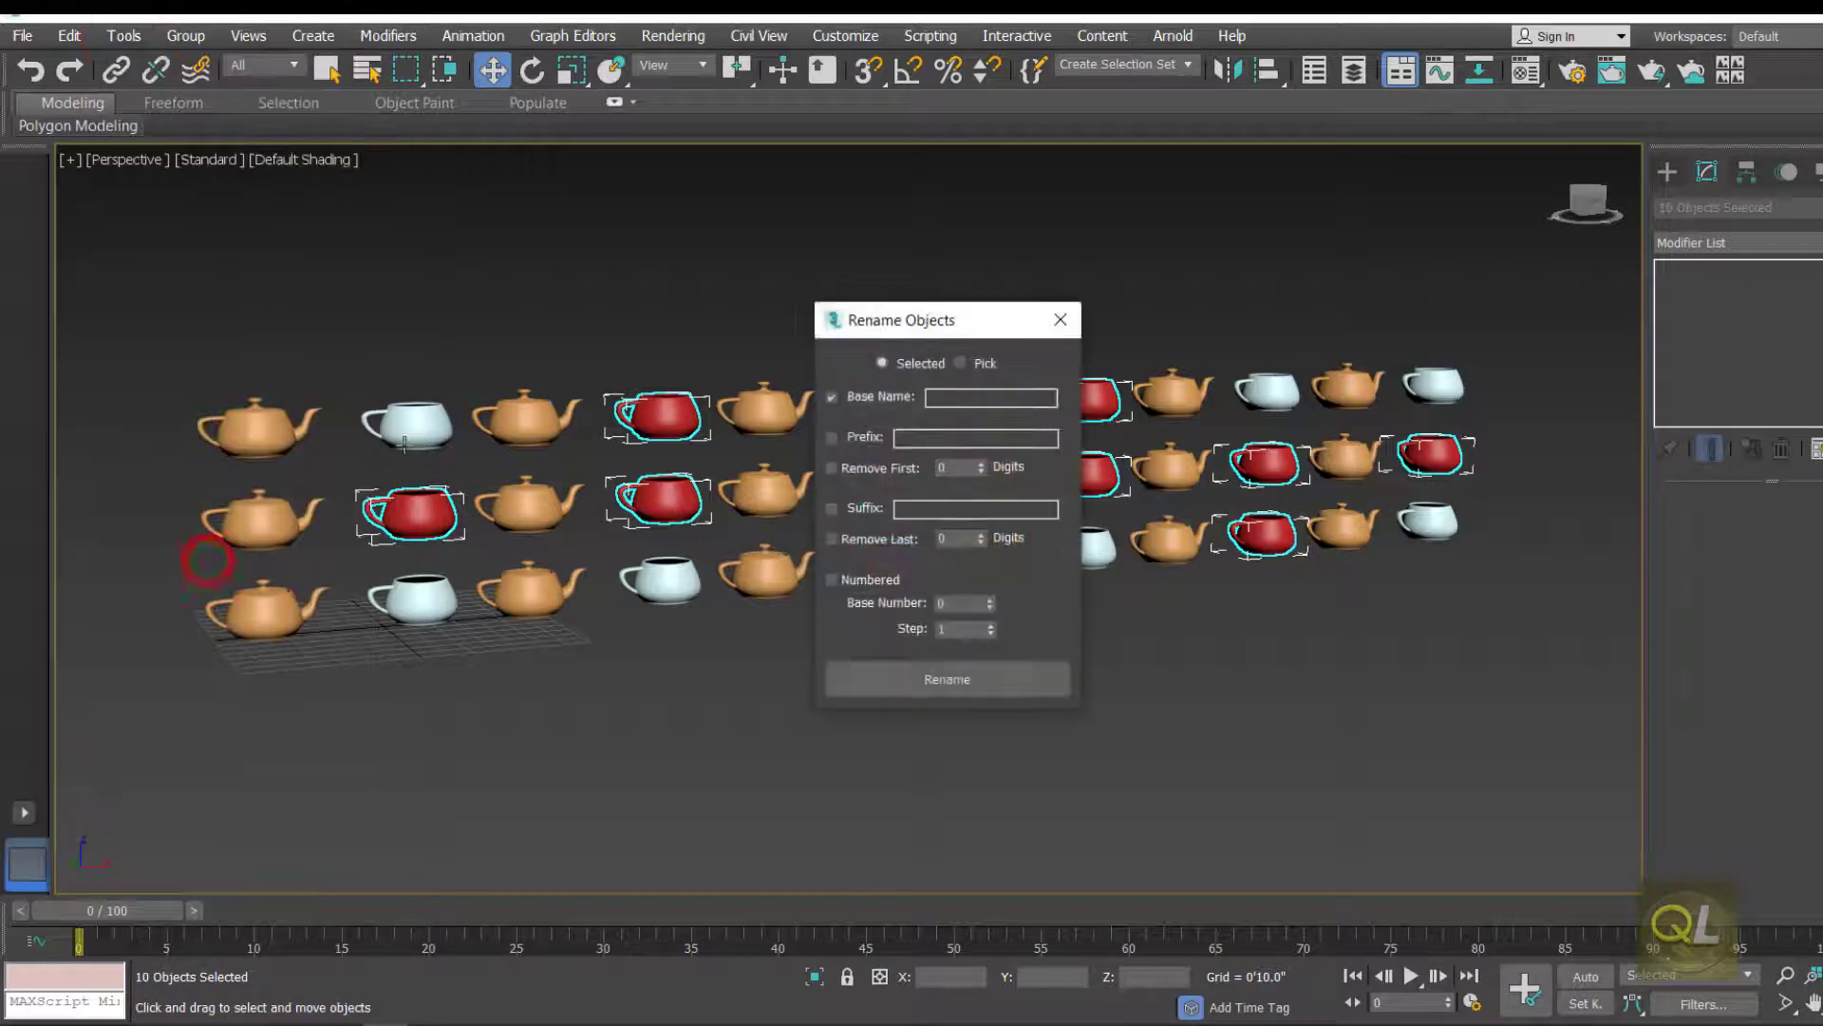
pyautogui.moveTo(917, 328); pyautogui.dragTo(798, 277)
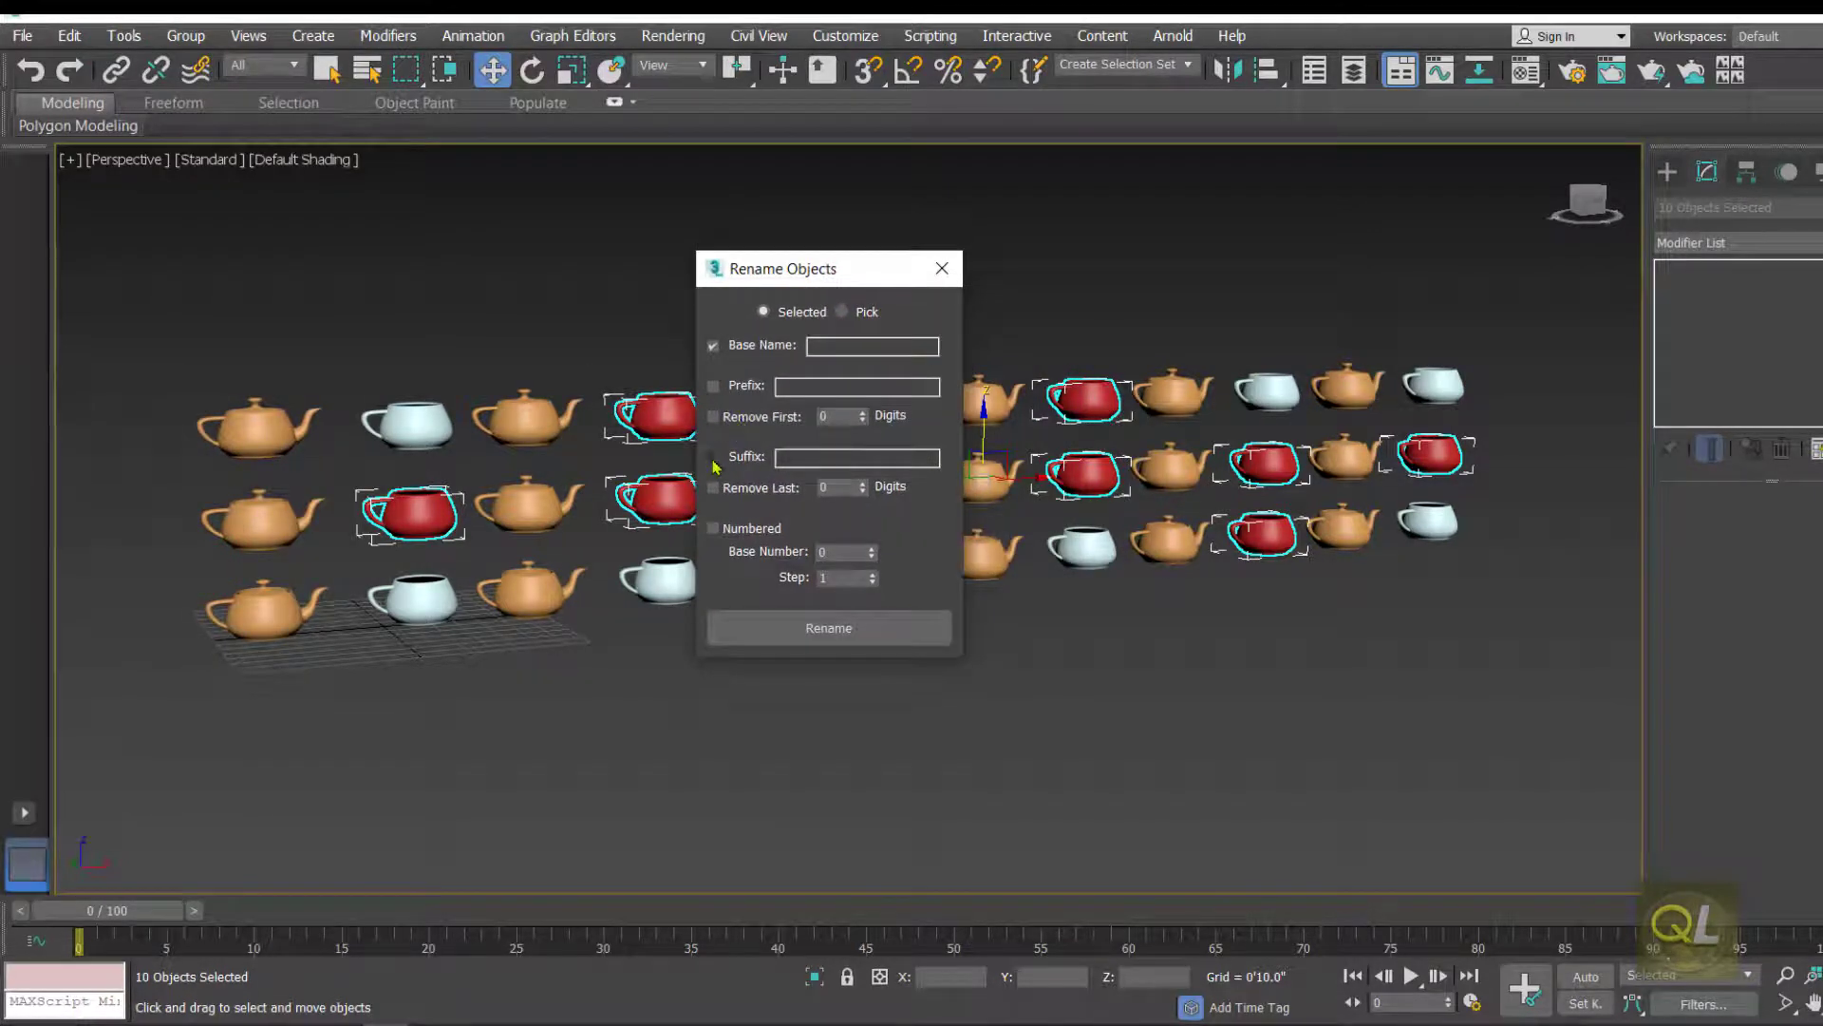
pyautogui.click(713, 350)
pyautogui.moveTo(819, 273); pyautogui.dragTo(796, 271)
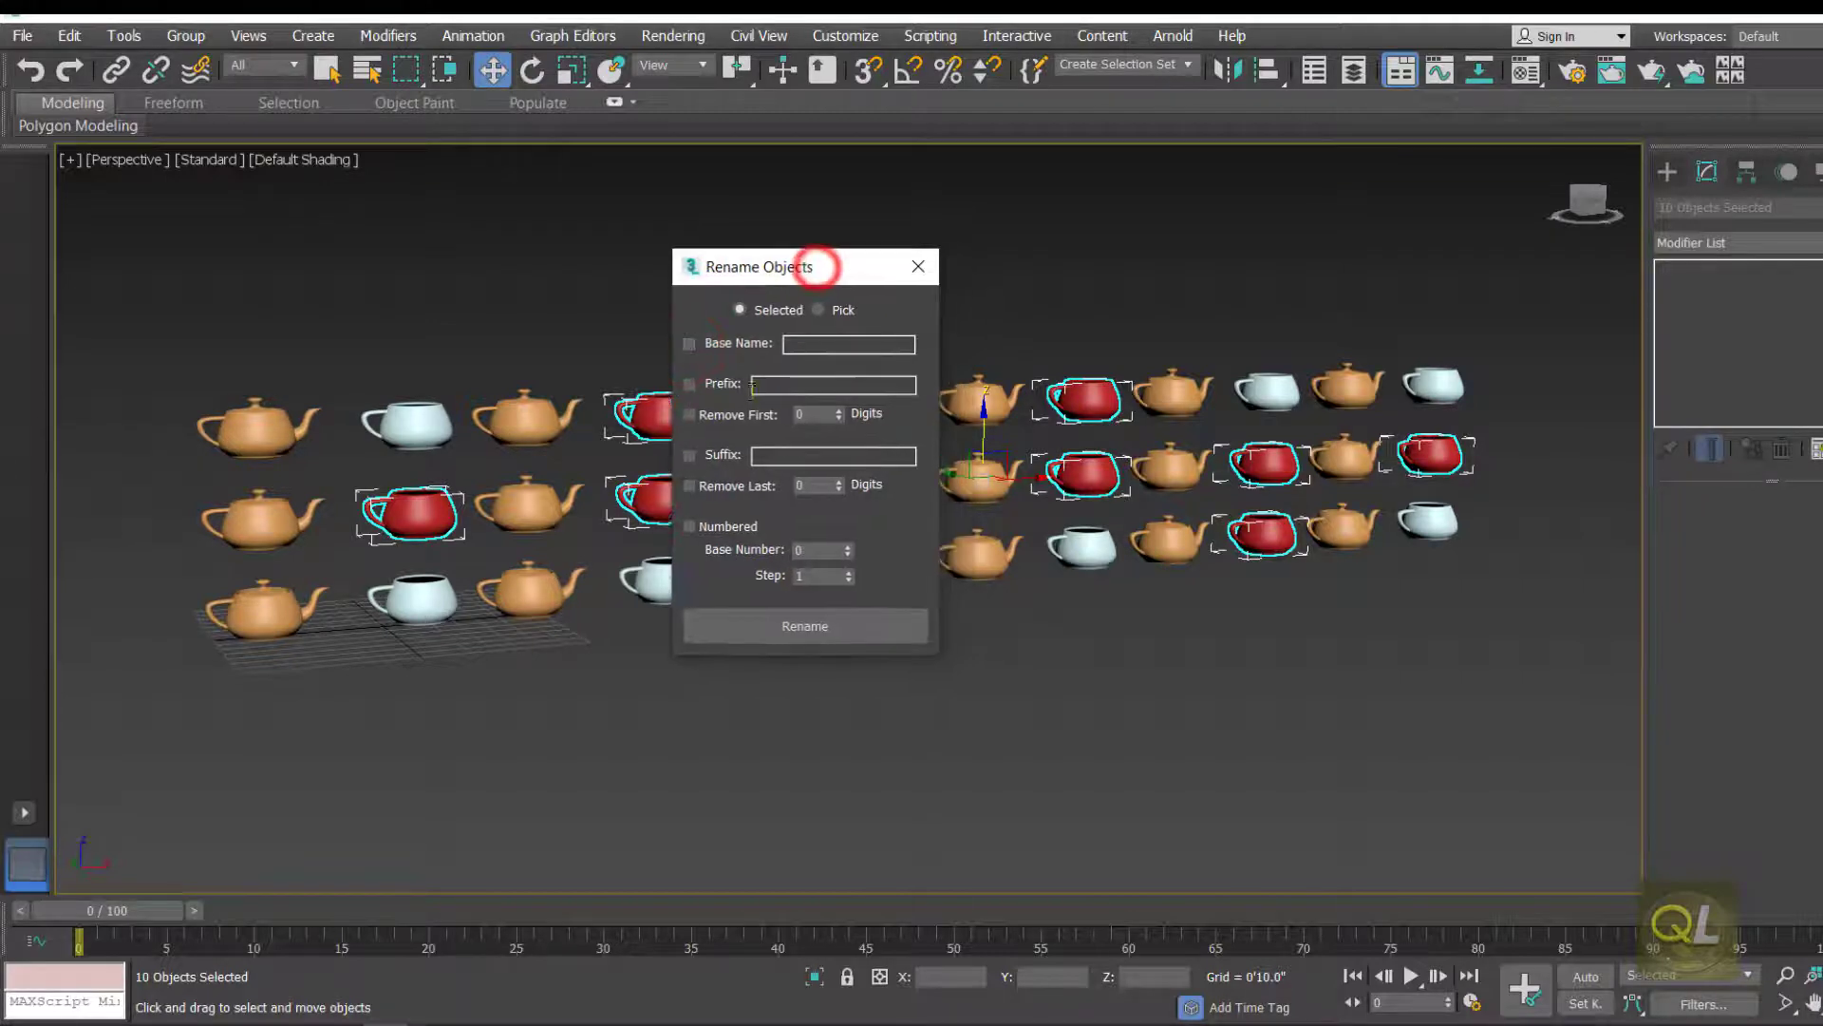
pyautogui.click(690, 458)
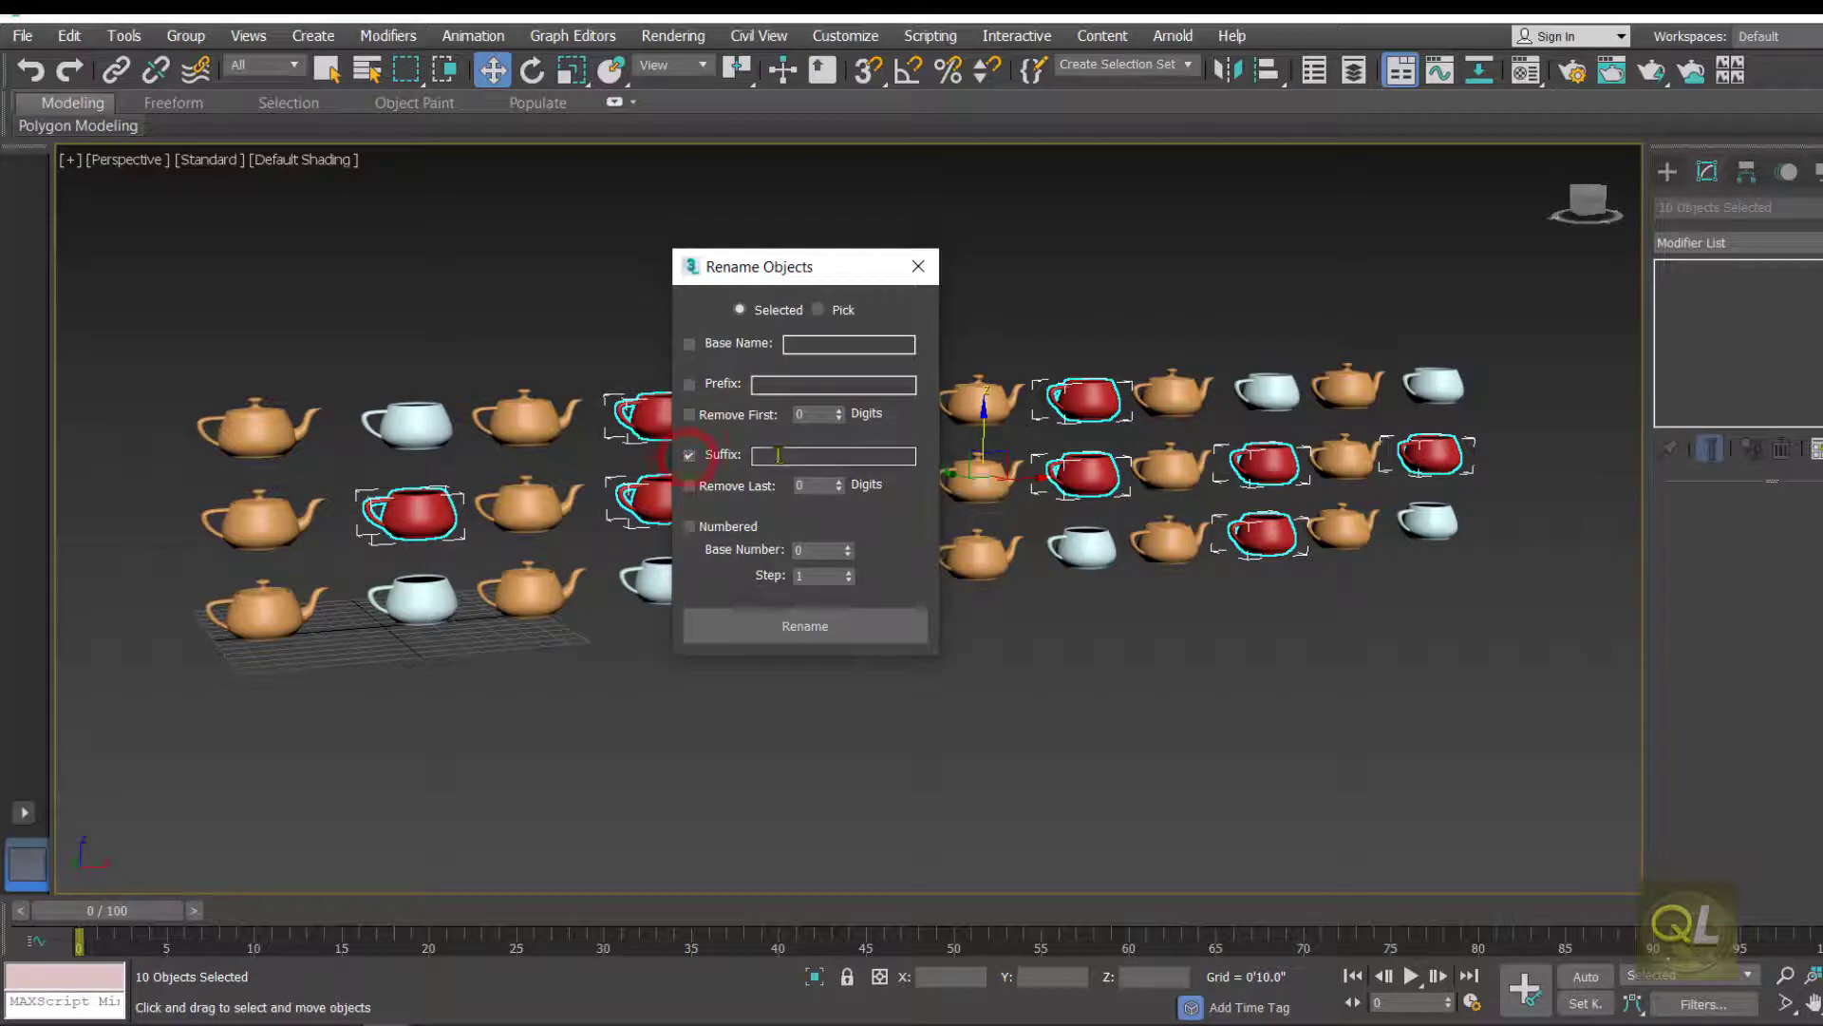
pyautogui.click(775, 454)
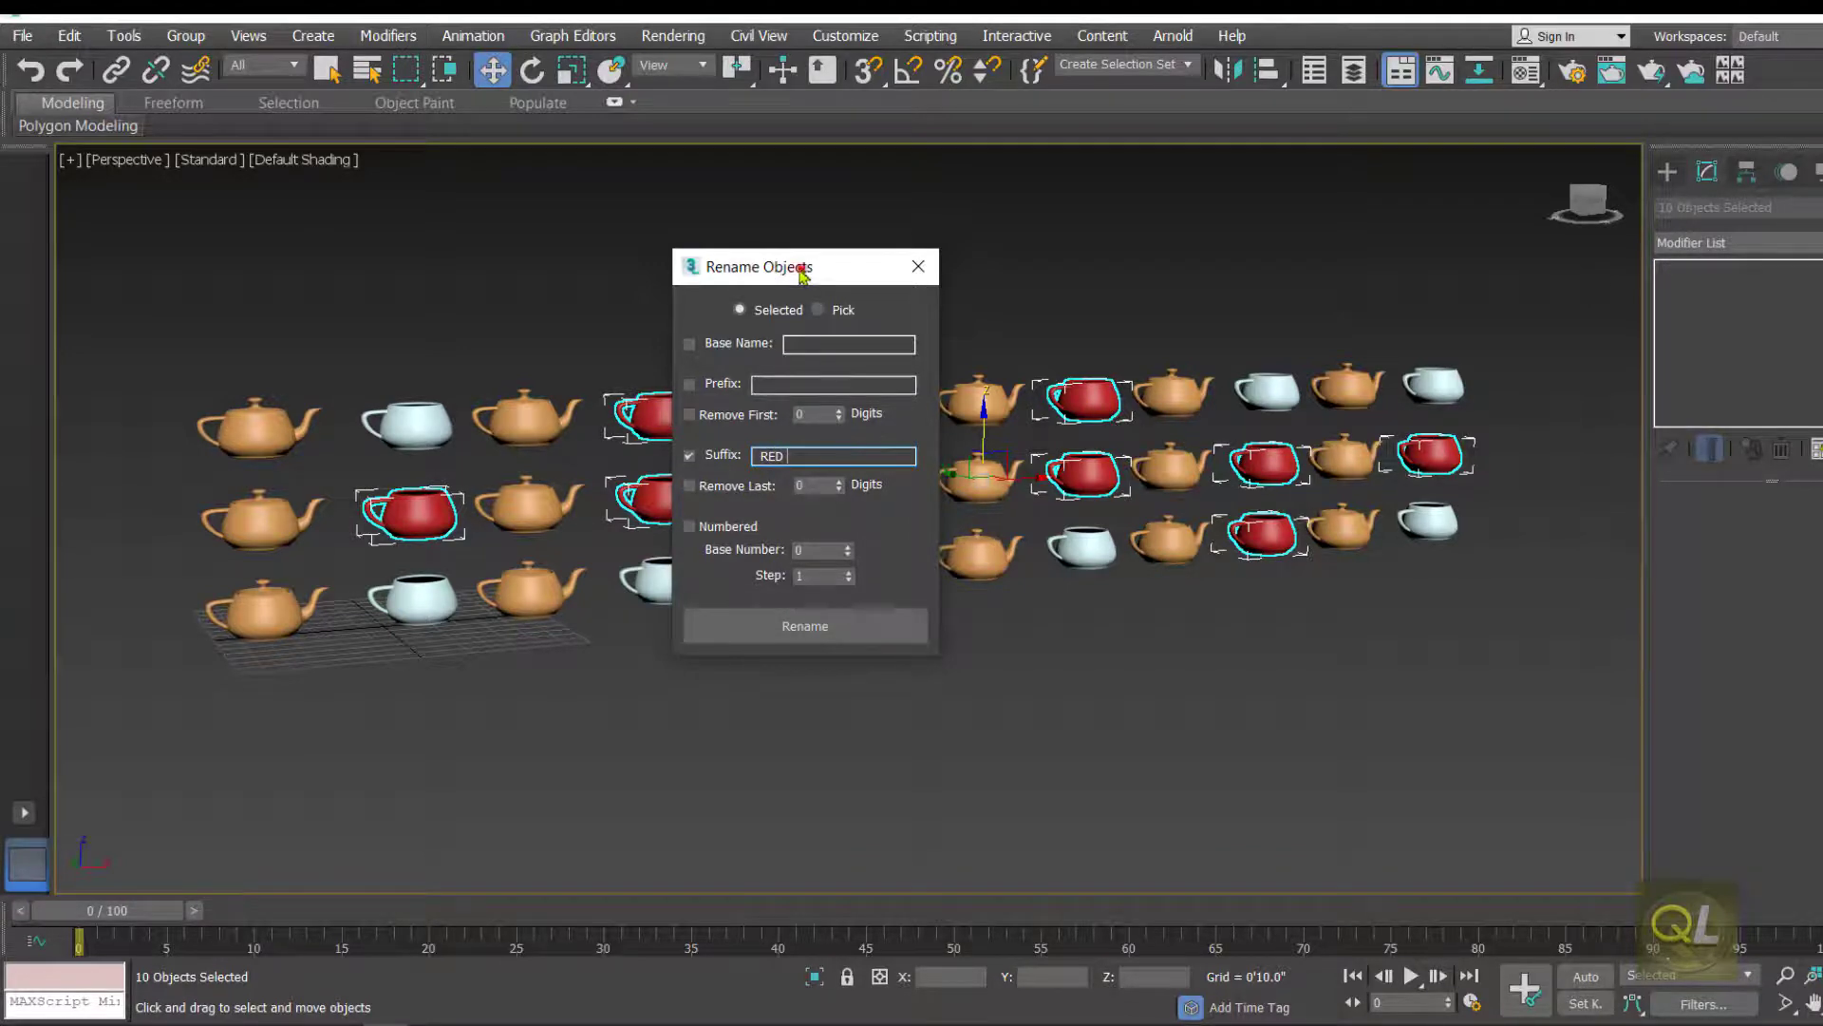
pyautogui.moveTo(807, 276); pyautogui.dragTo(750, 234)
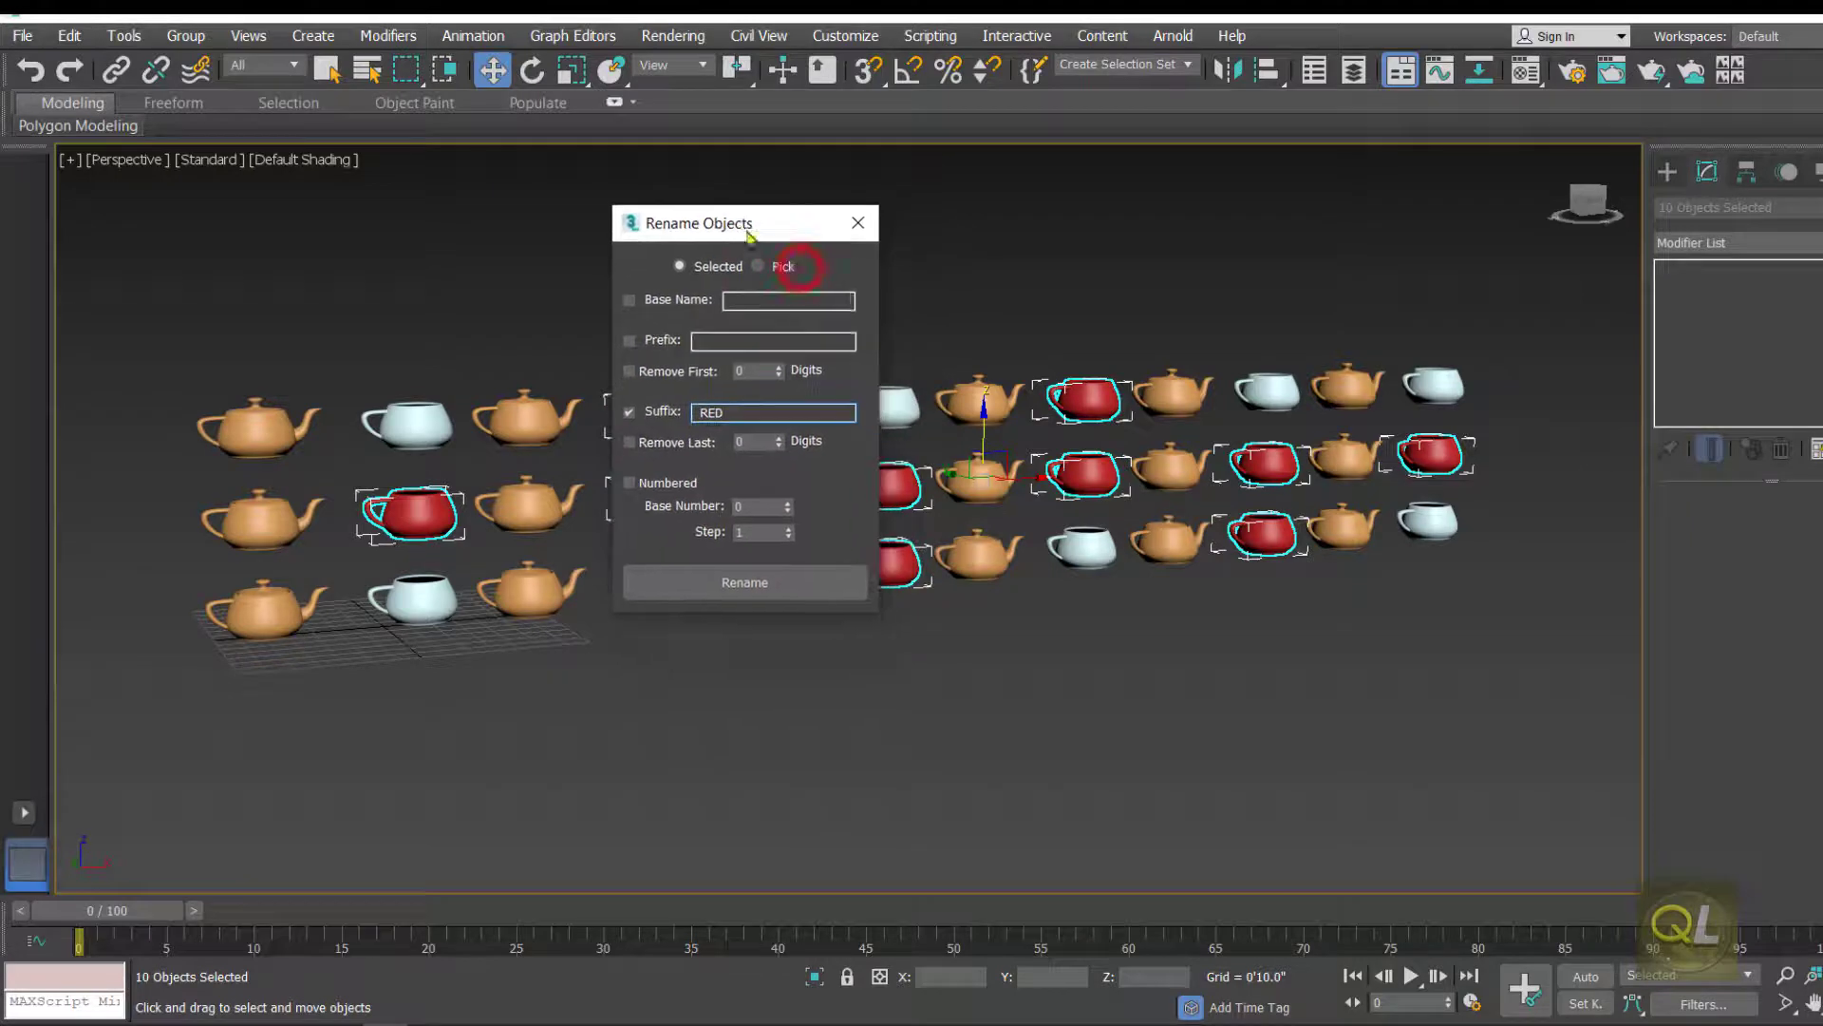
pyautogui.click(755, 589)
pyautogui.click(857, 224)
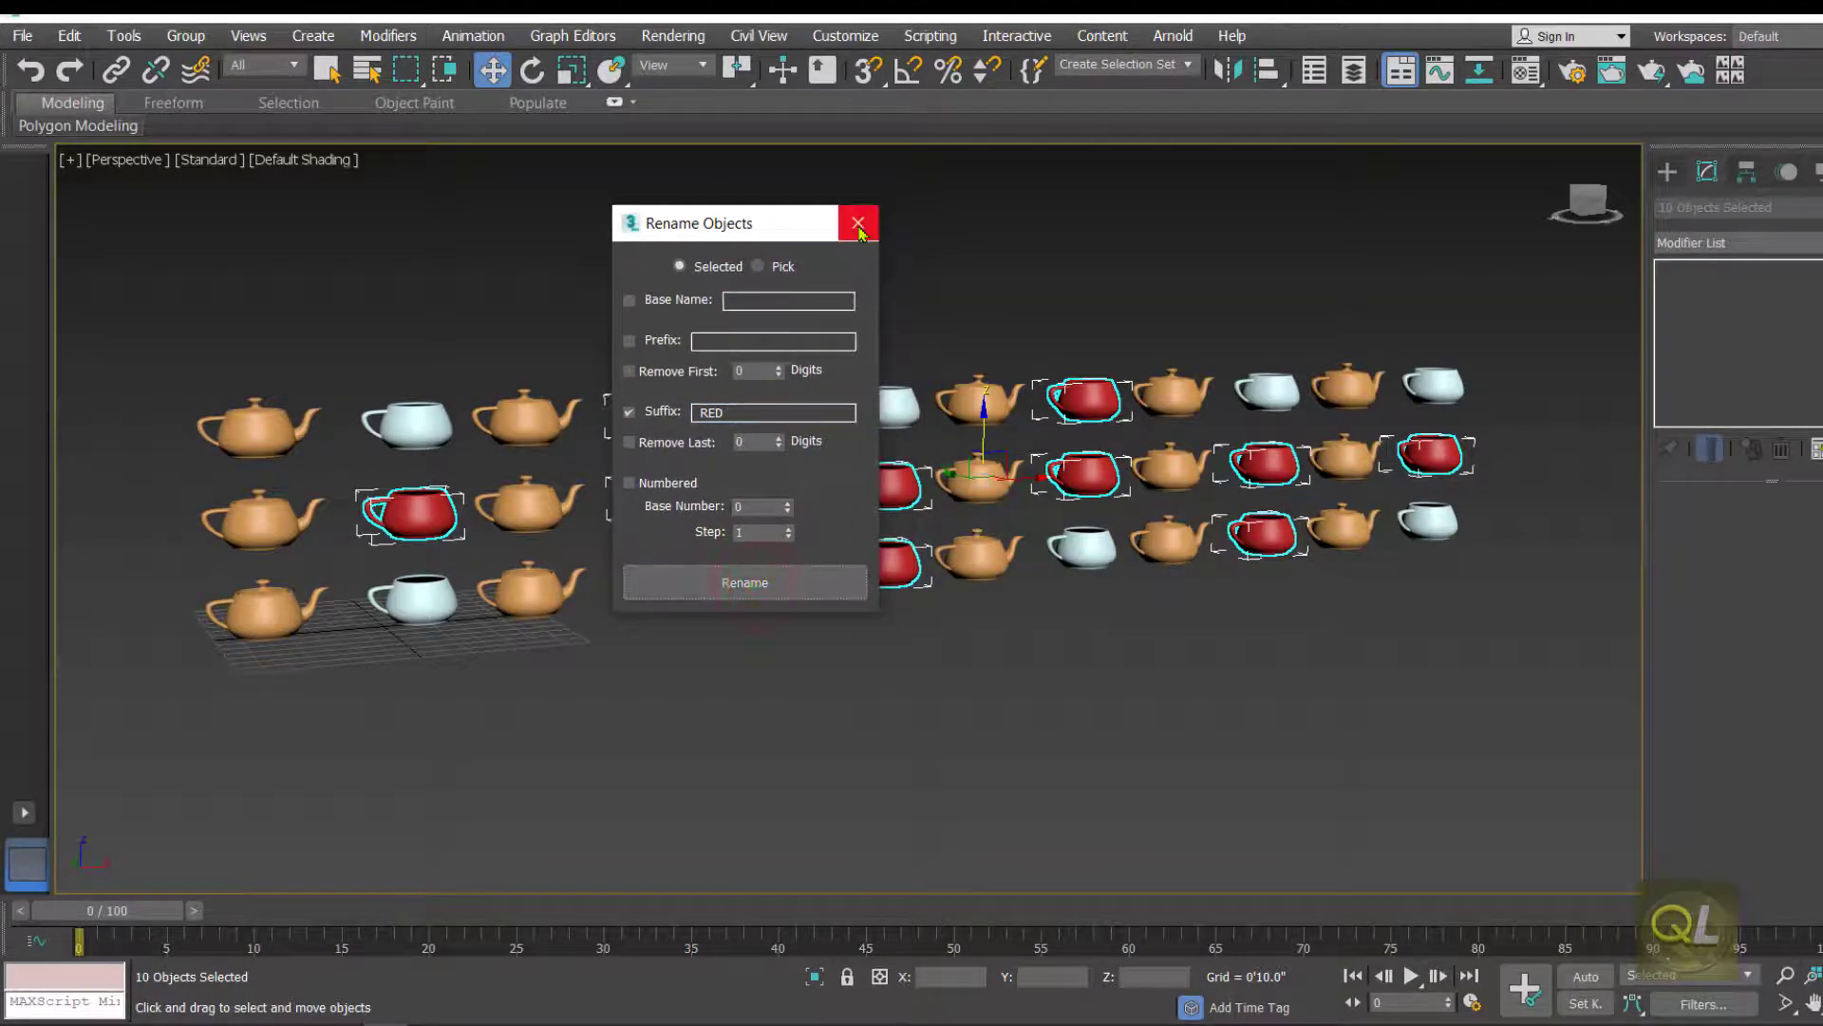
# - Examine the cup names in the Select From Scene list to tell the suffixed cups from the others
pyautogui.click(367, 69)
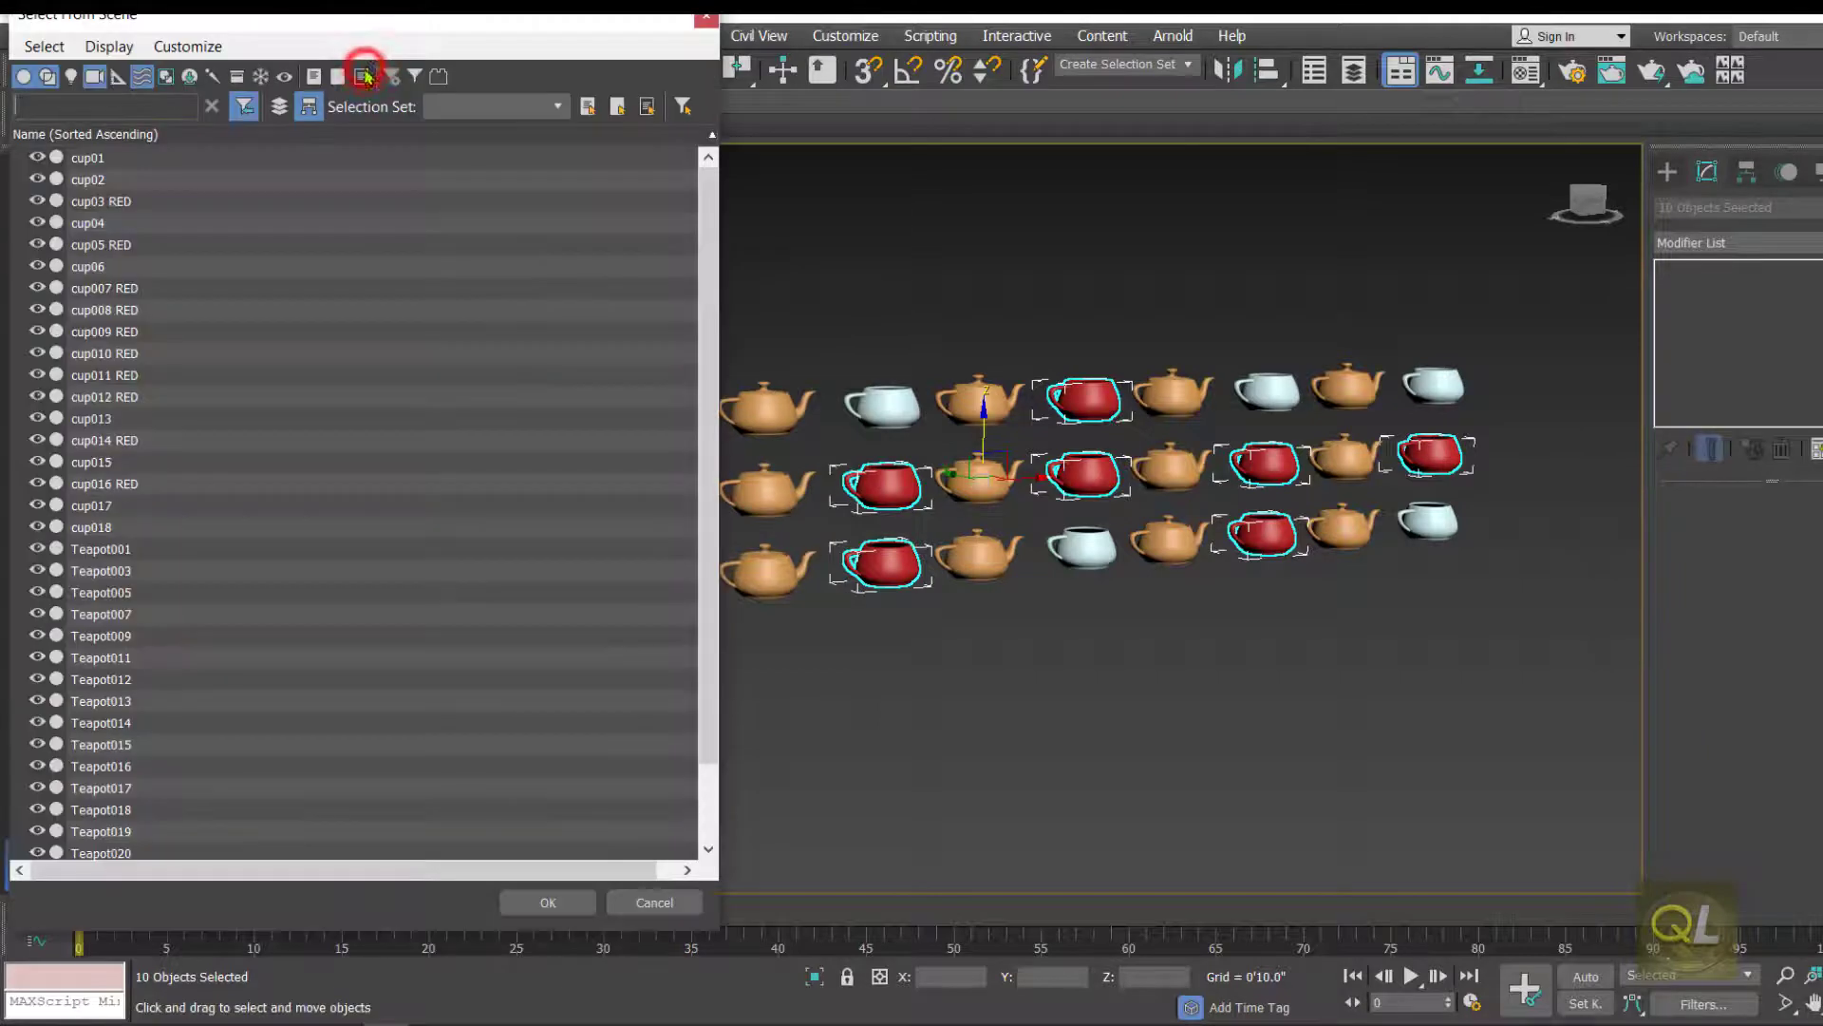
pyautogui.moveTo(361, 38); pyautogui.dragTo(636, 53)
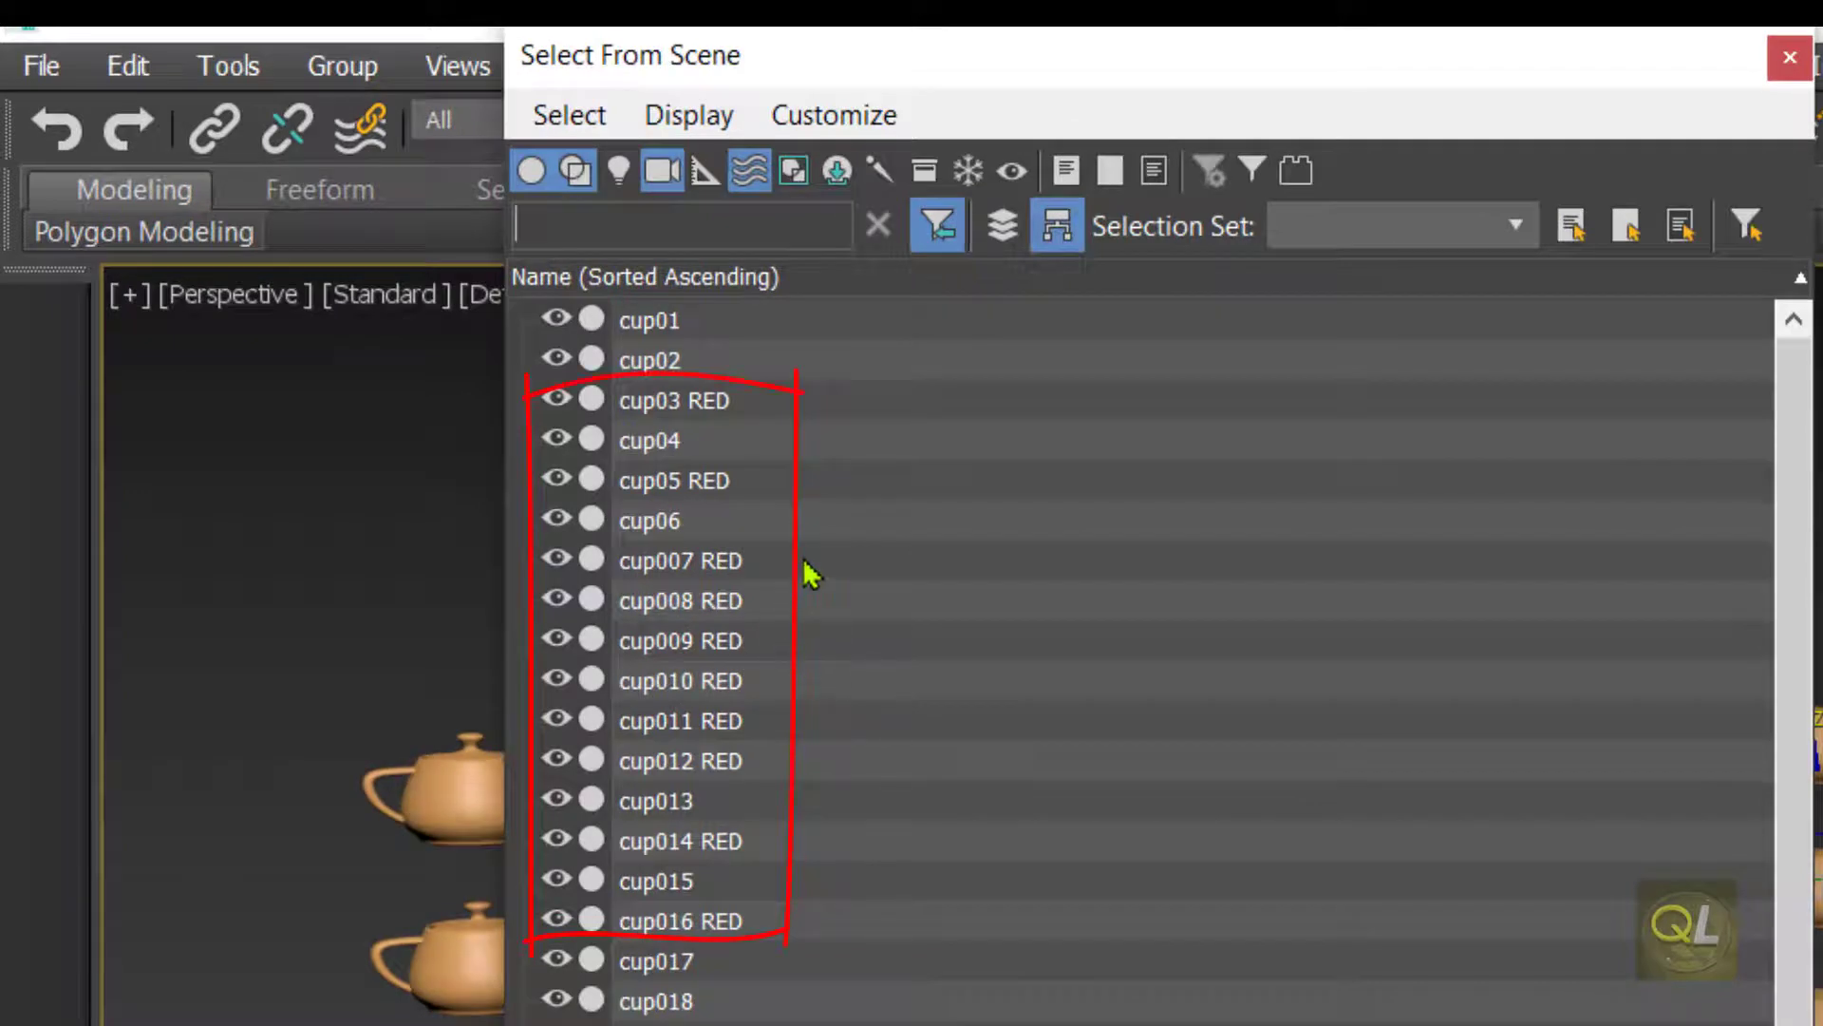
pyautogui.click(1160, 517)
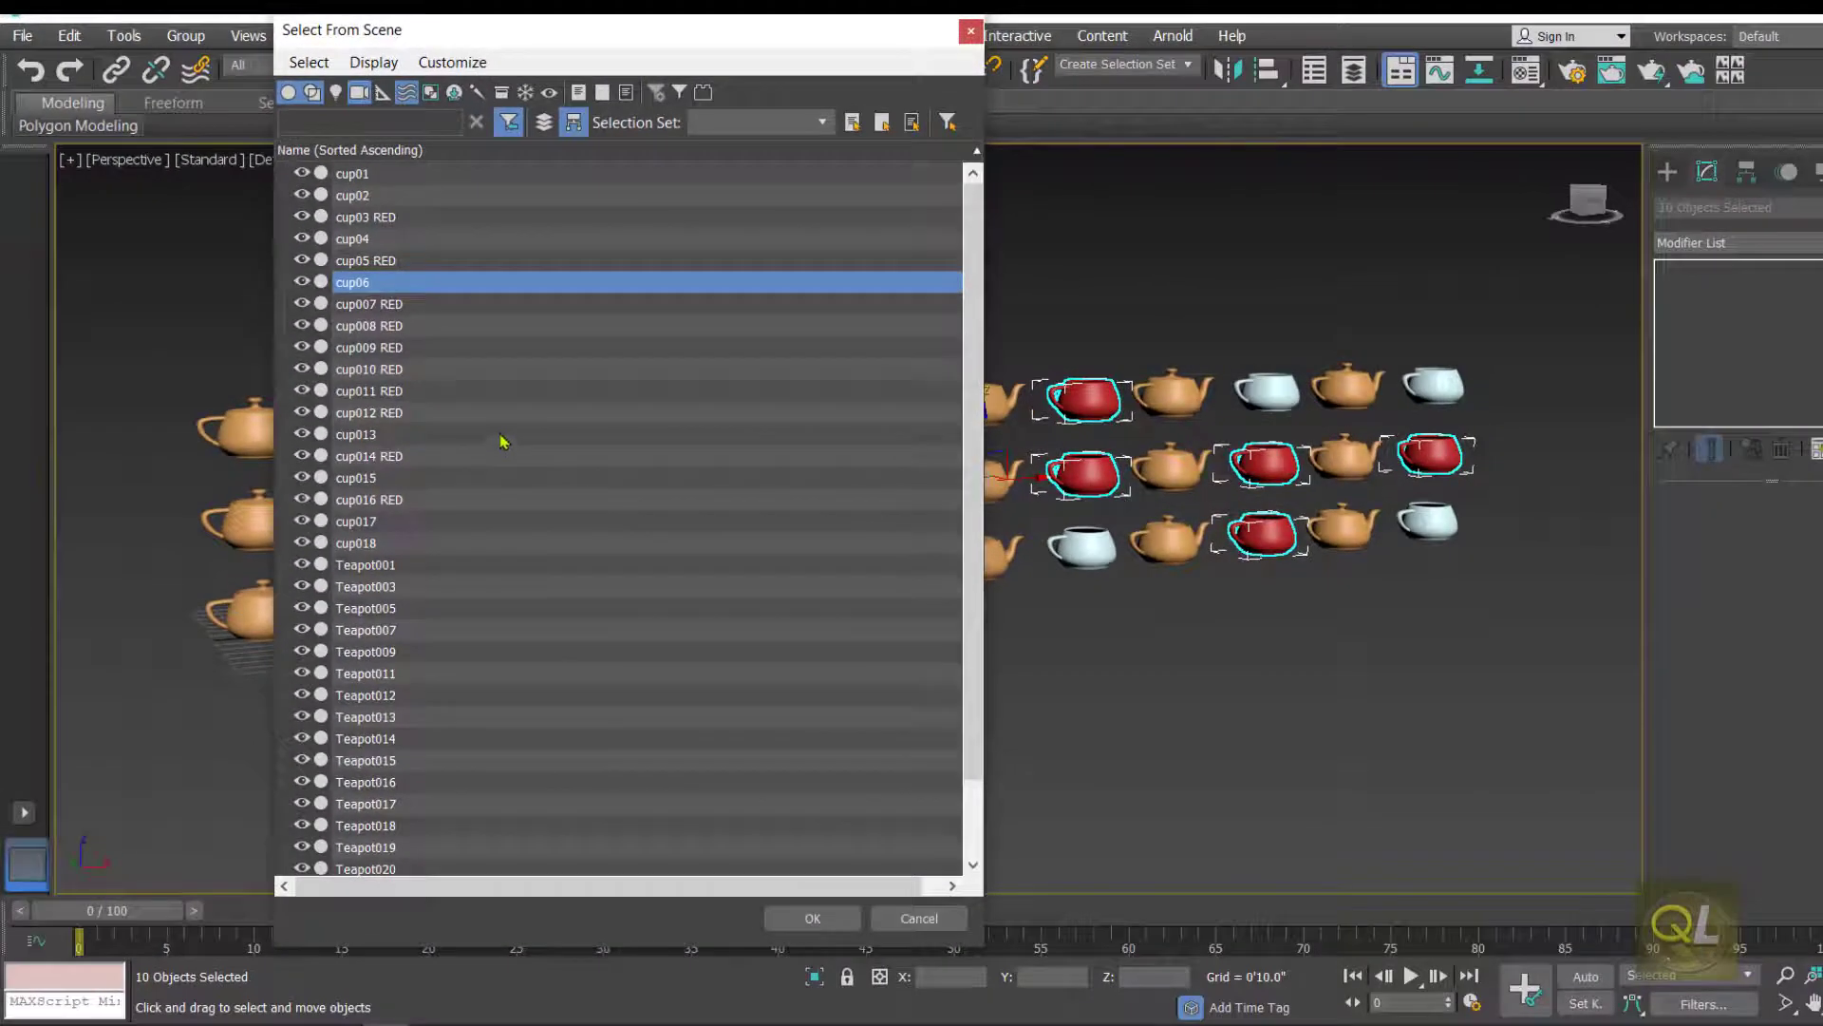
pyautogui.click(877, 761)
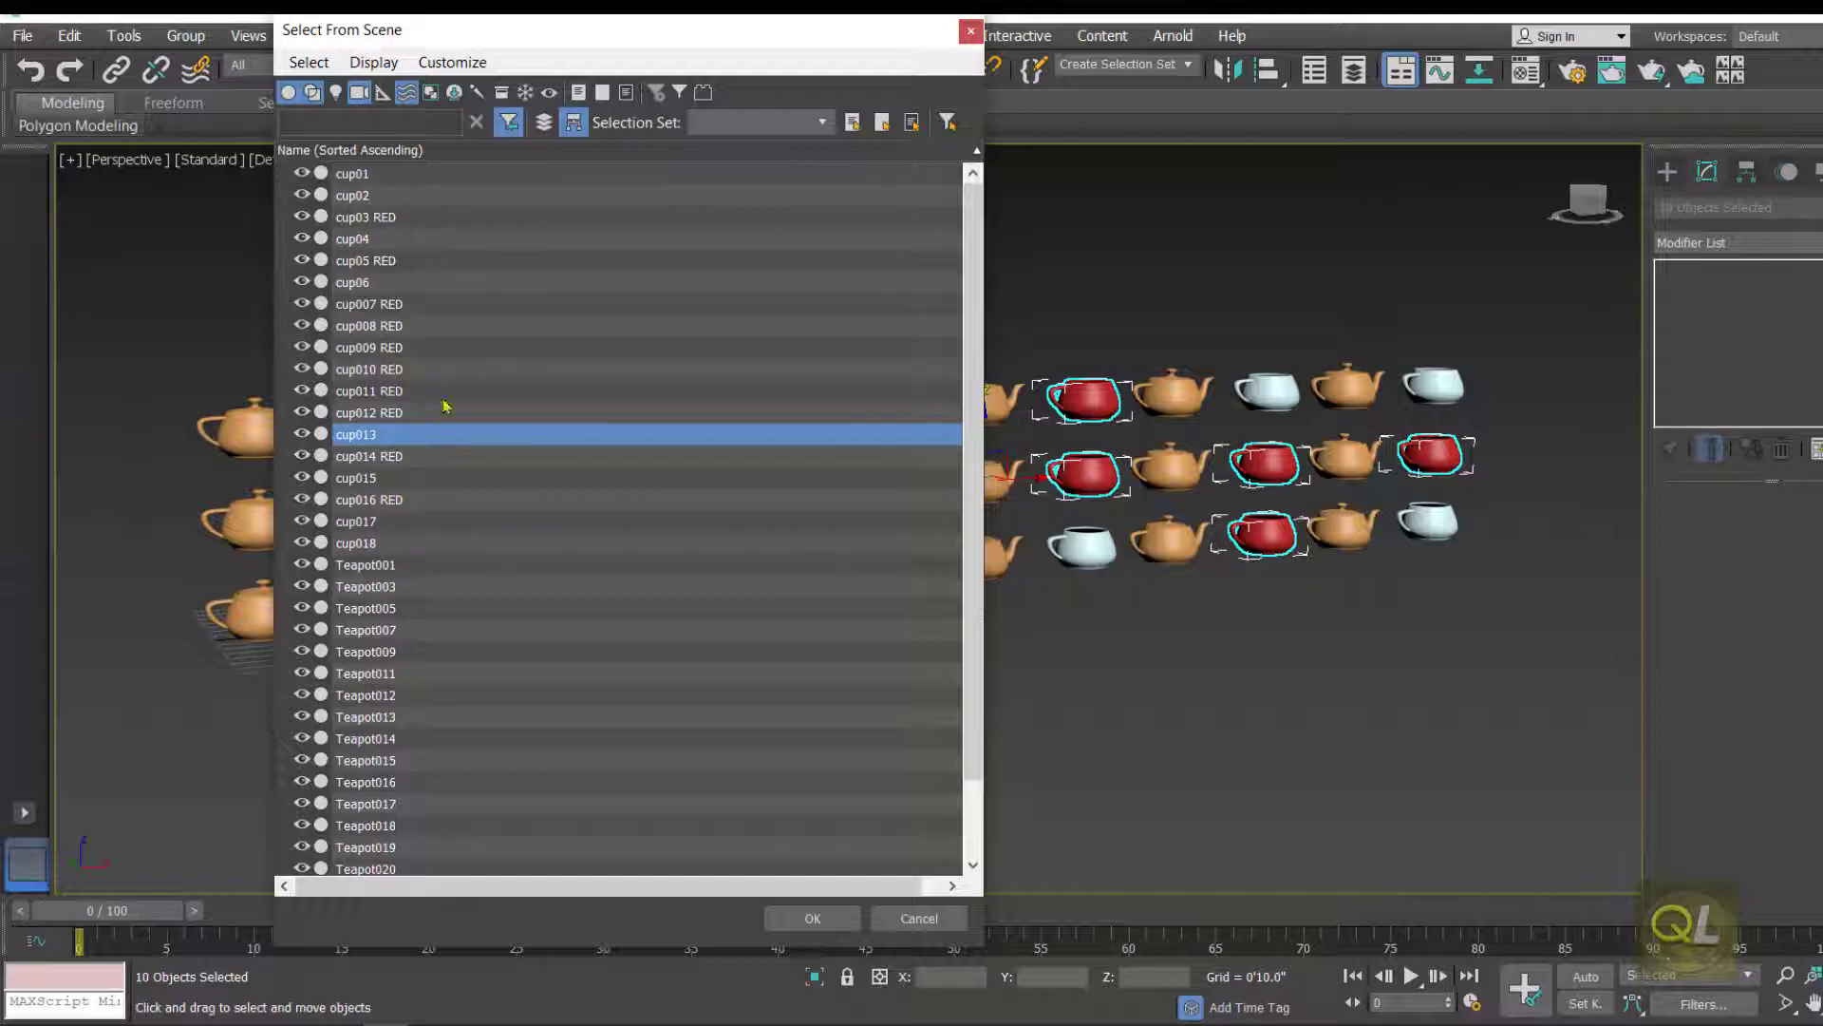
# - Select all ten cups whose names end in RED from the Select From Scene list and confirm the selection
pyautogui.click(394, 218)
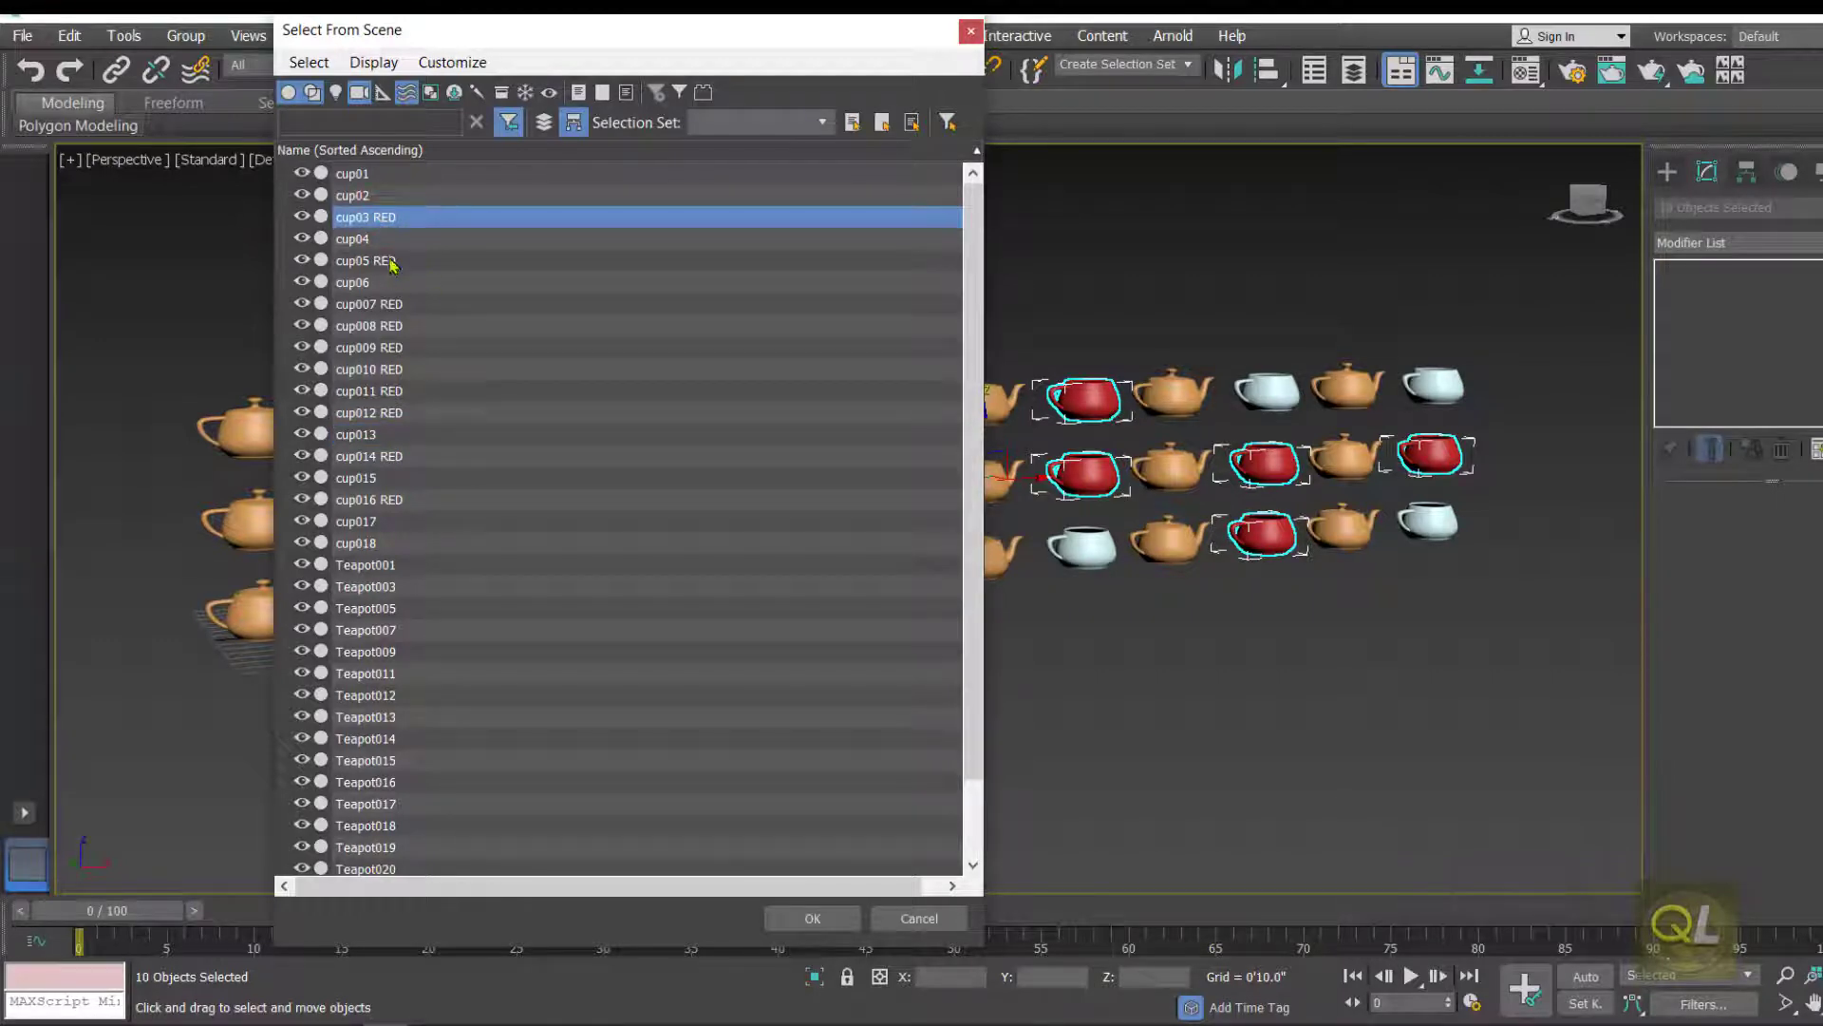
pyautogui.keyDown('ctrl'); pyautogui.click(392, 262); pyautogui.keyUp('ctrl')
pyautogui.keyDown('ctrl'); pyautogui.click(397, 305); pyautogui.keyUp('ctrl')
pyautogui.keyDown('ctrl'); pyautogui.click(397, 326); pyautogui.keyUp('ctrl')
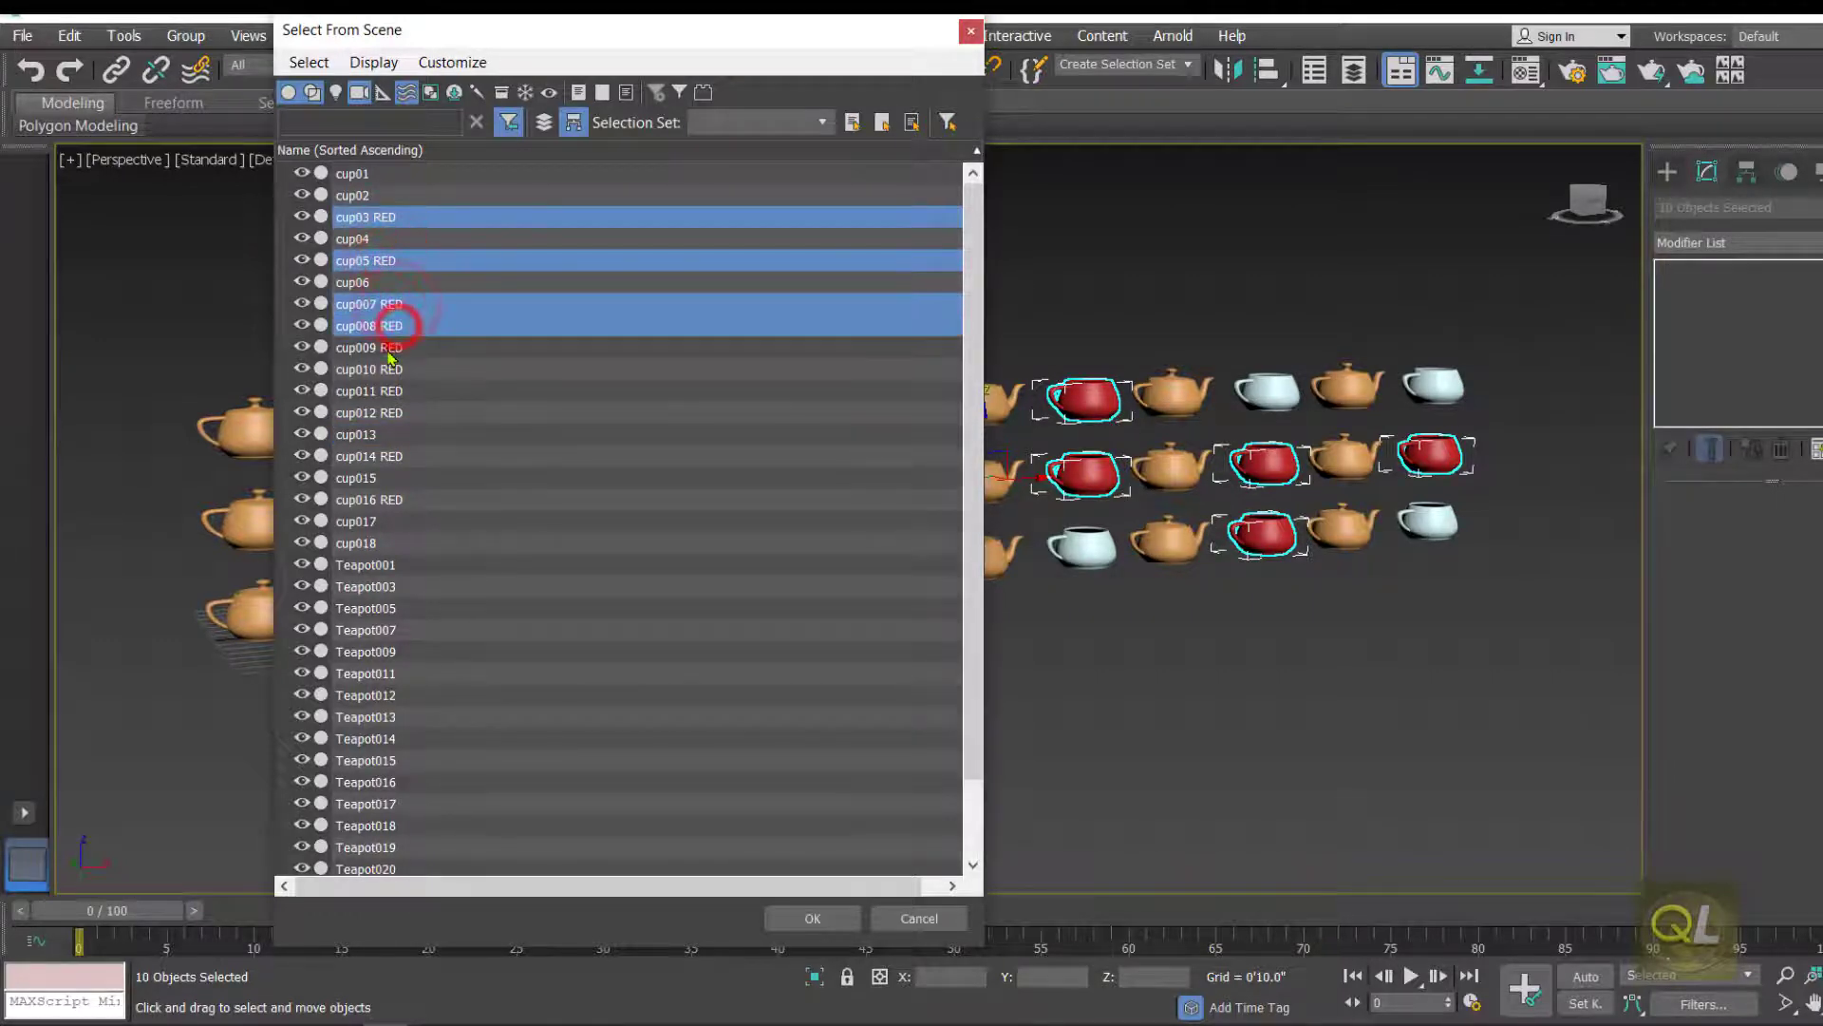
pyautogui.keyDown('ctrl'); pyautogui.click(390, 348); pyautogui.keyUp('ctrl')
pyautogui.keyDown('ctrl'); pyautogui.click(390, 369); pyautogui.keyUp('ctrl')
pyautogui.keyDown('ctrl'); pyautogui.click(391, 390); pyautogui.keyUp('ctrl')
pyautogui.keyDown('ctrl'); pyautogui.click(393, 412); pyautogui.keyUp('ctrl')
pyautogui.keyDown('ctrl'); pyautogui.click(395, 456); pyautogui.keyUp('ctrl')
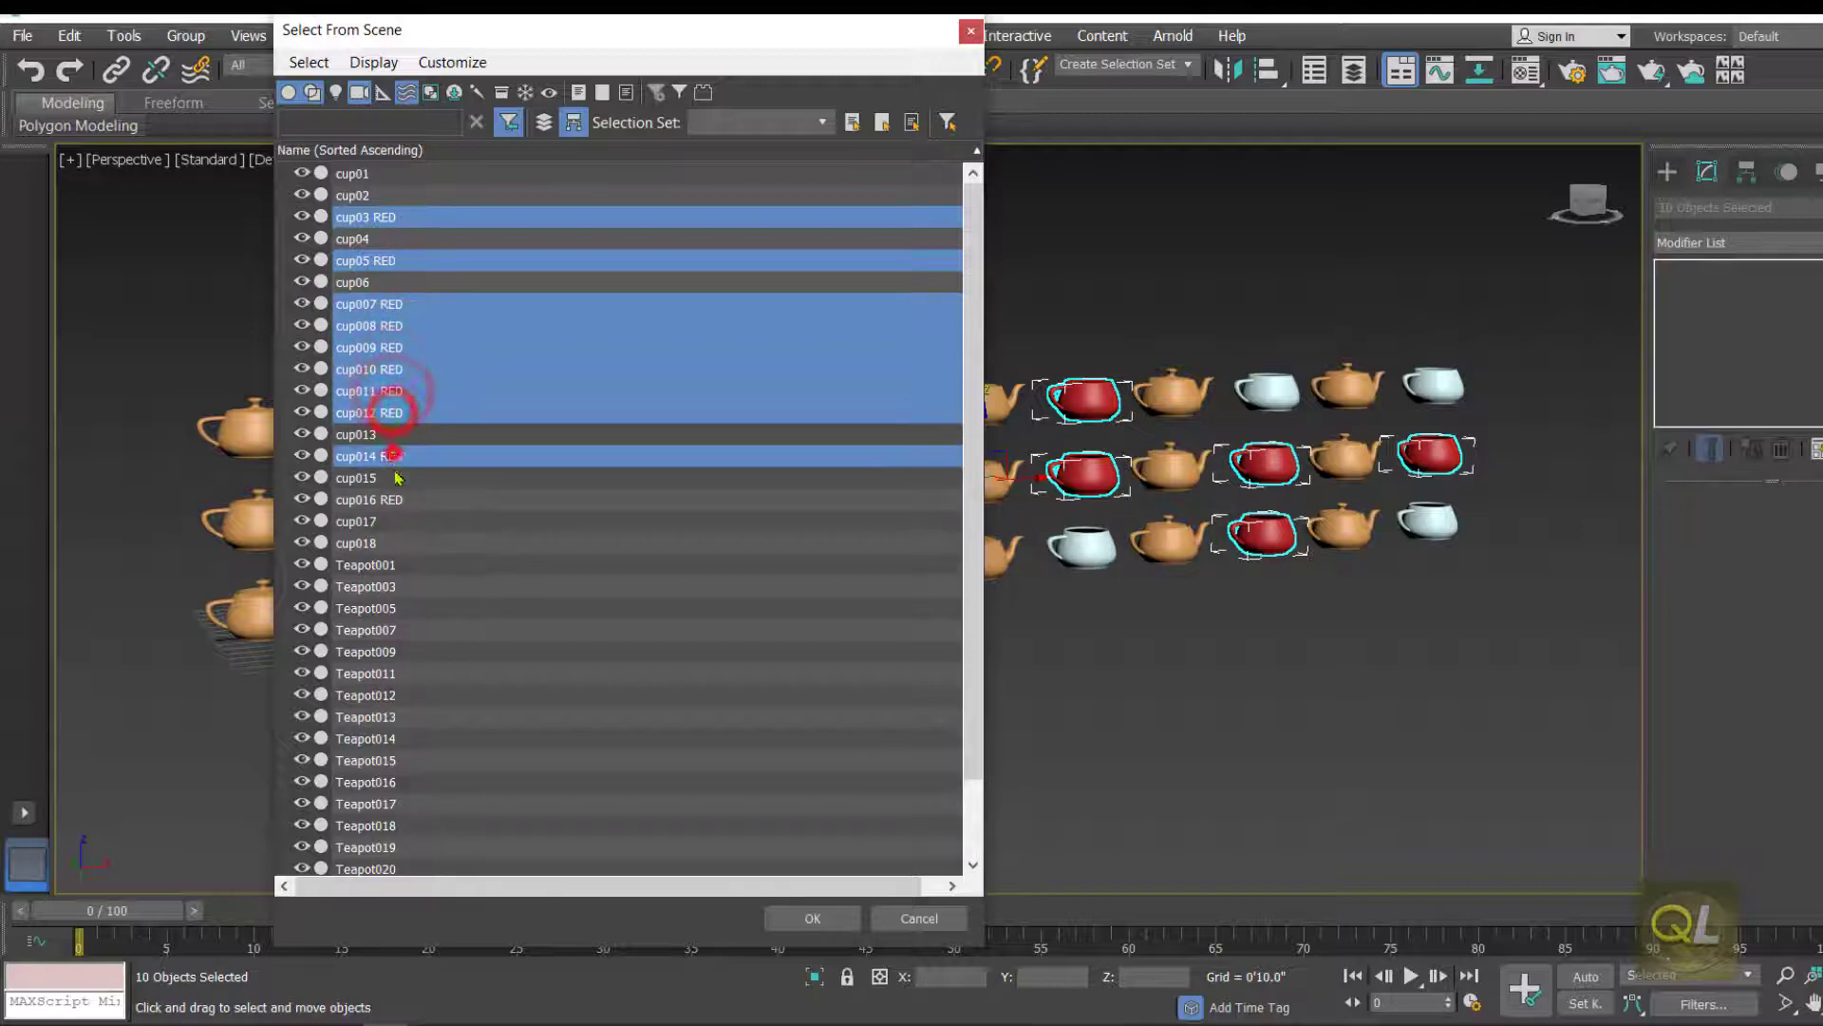
pyautogui.keyDown('ctrl'); pyautogui.click(394, 499); pyautogui.keyUp('ctrl')
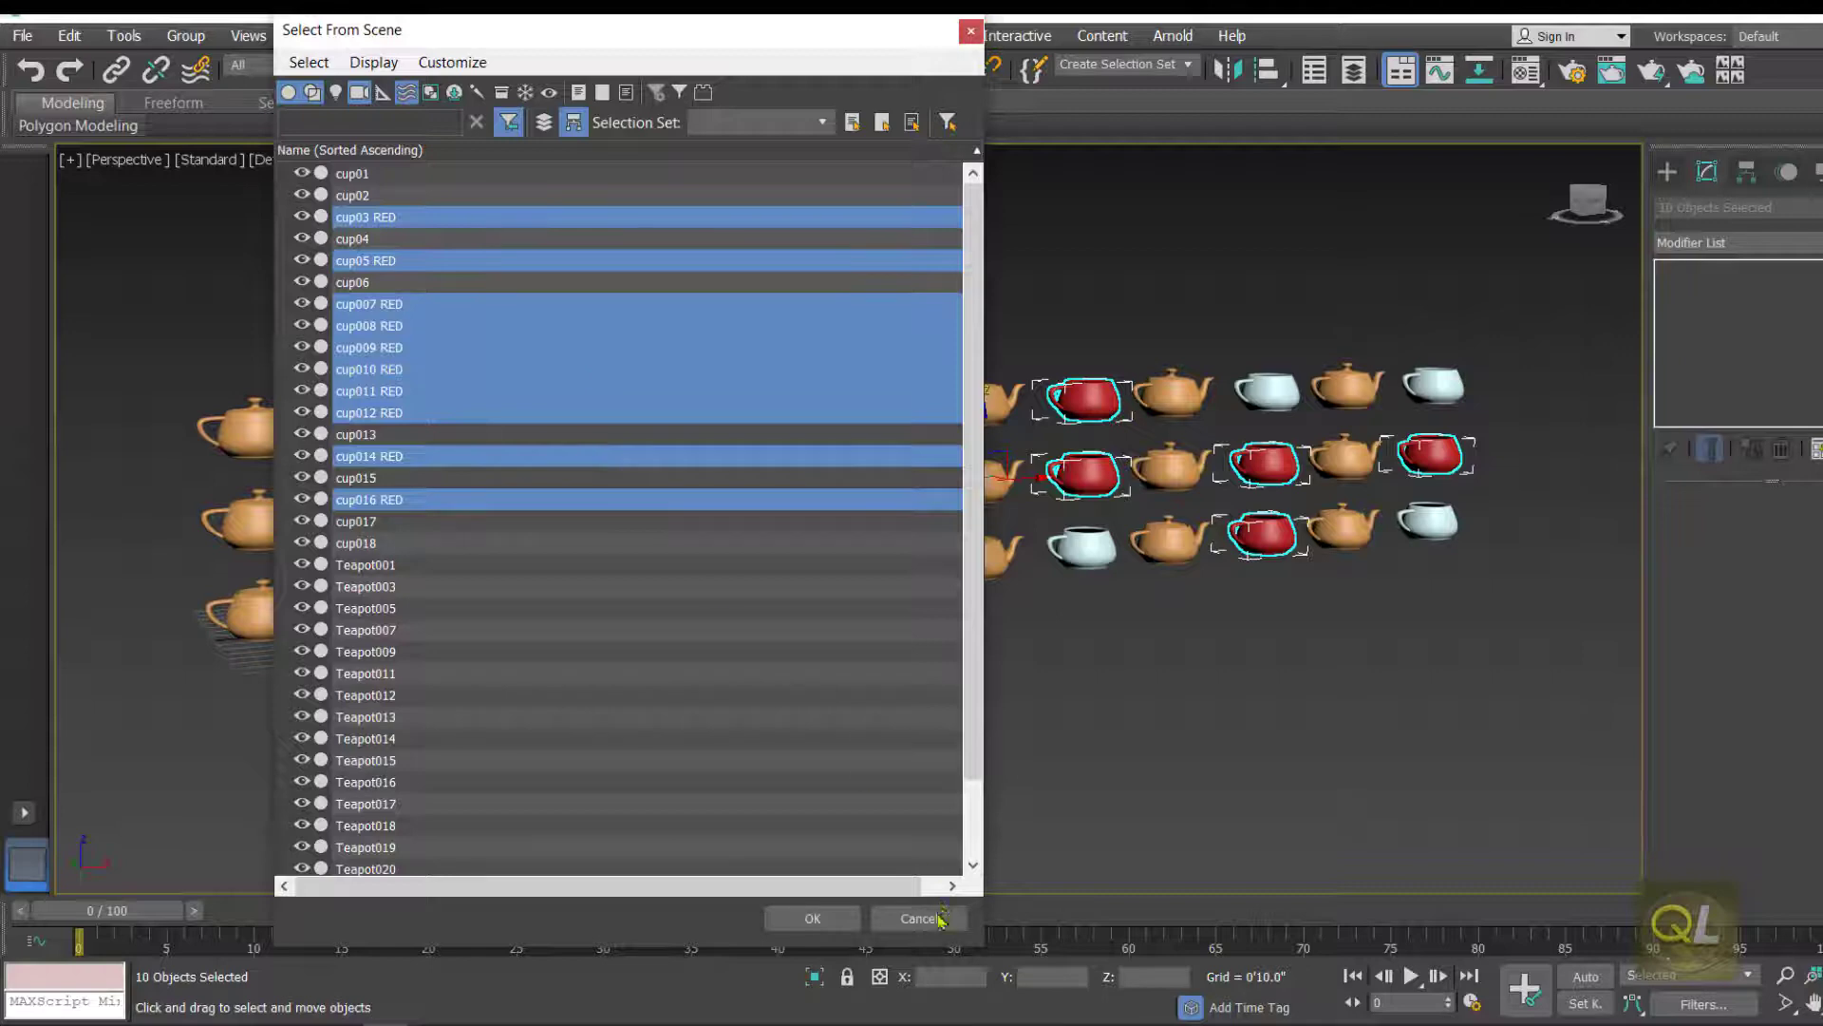
pyautogui.click(813, 919)
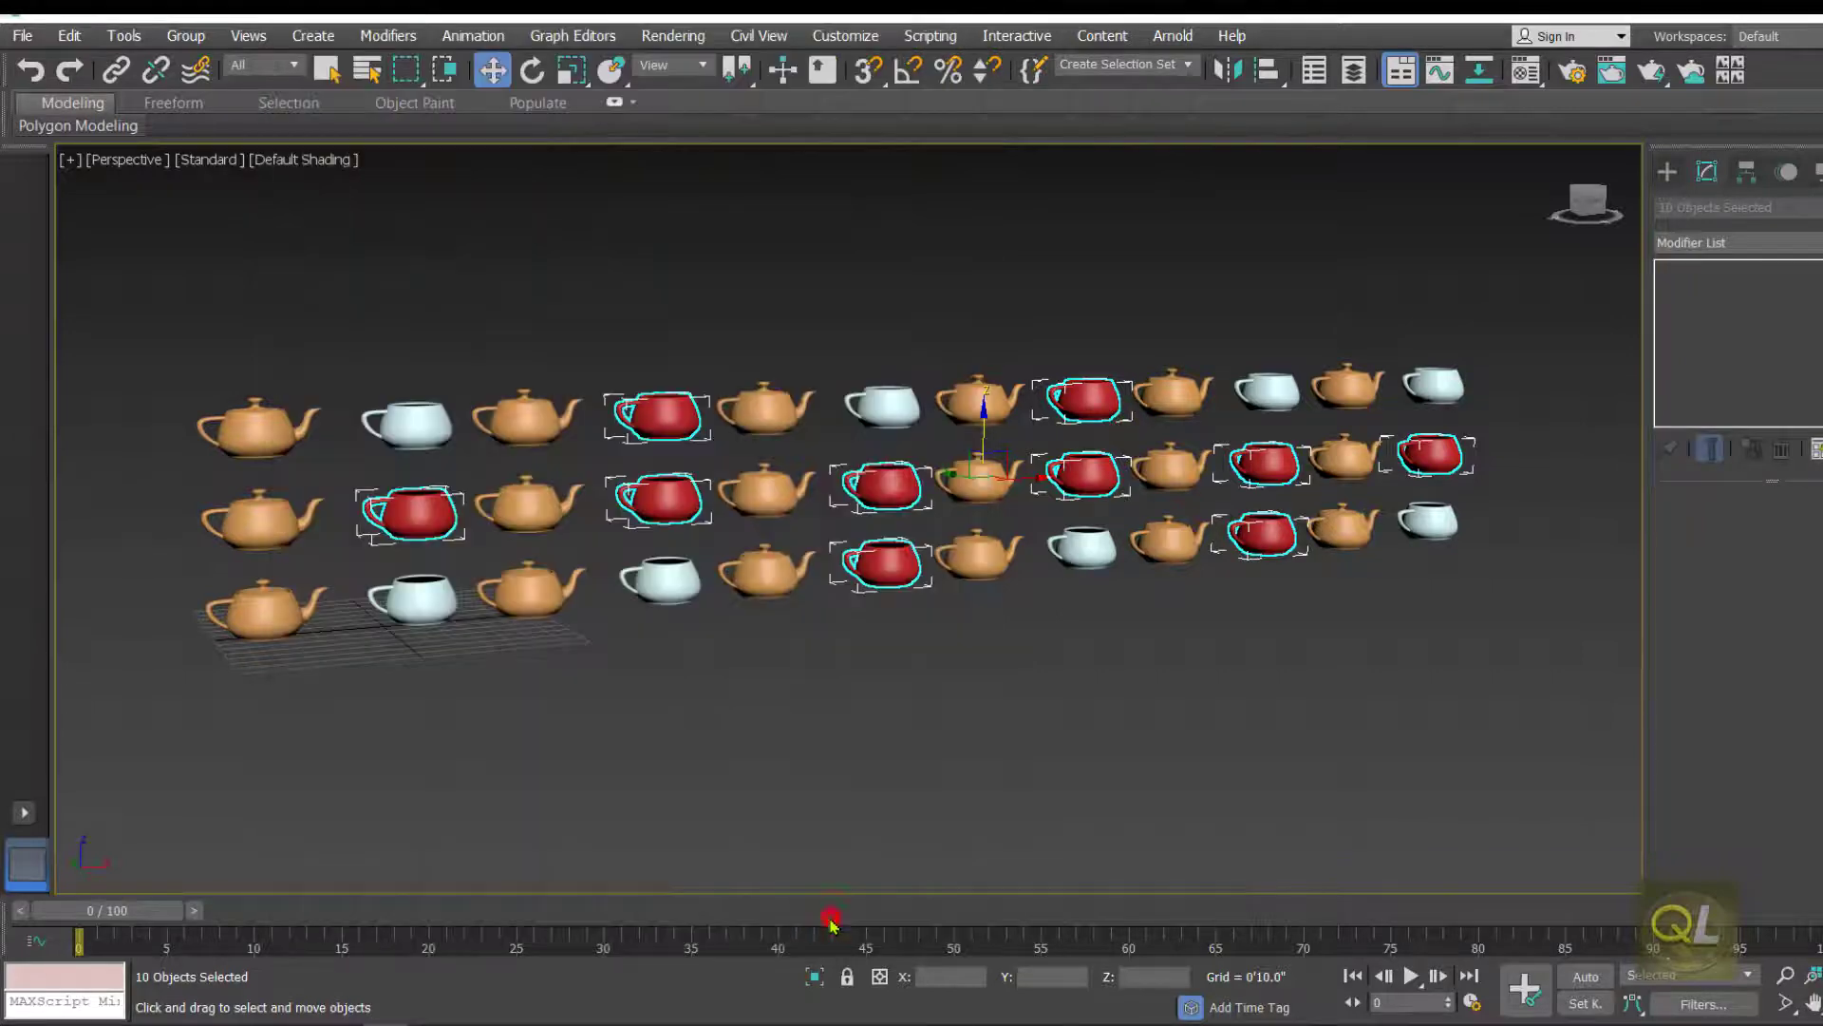
# - Clear the red cup selection and select the seven objects Teapot001 through Teapot012 from the Select From Scene list
pyautogui.click(919, 769)
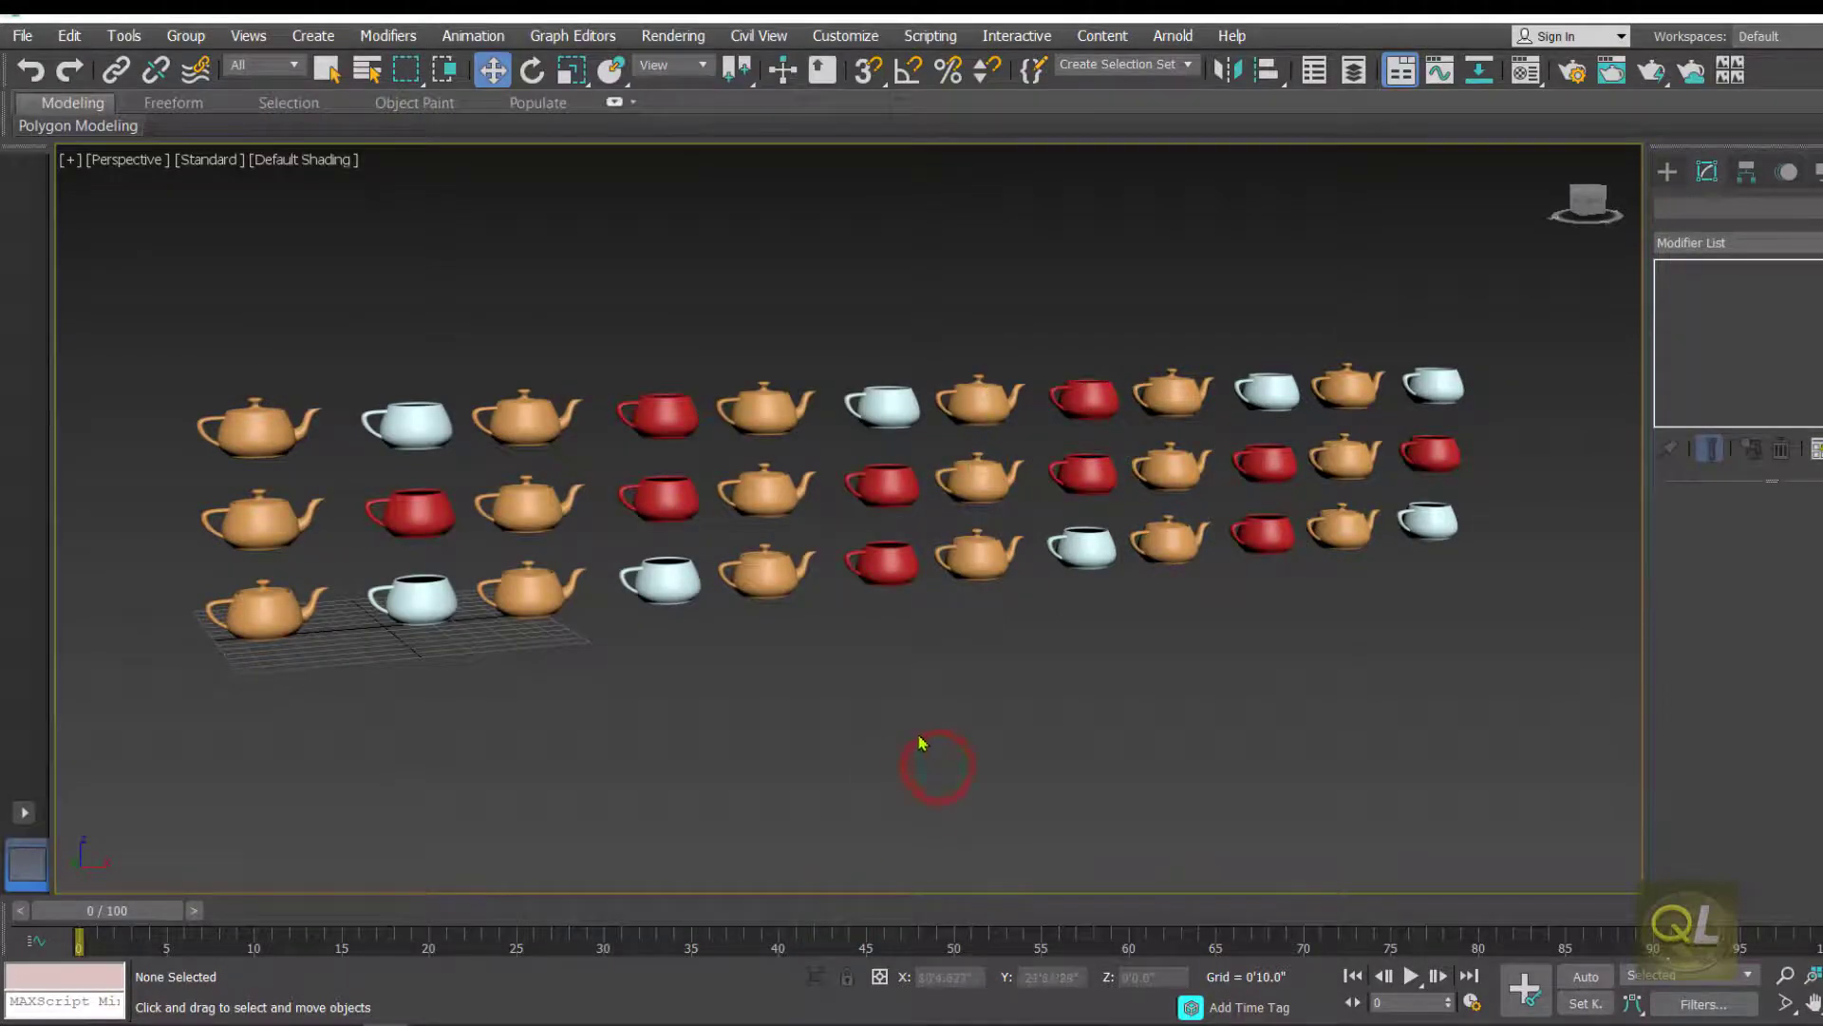
pyautogui.moveTo(919, 744); pyautogui.dragTo(947, 728, button='middle')
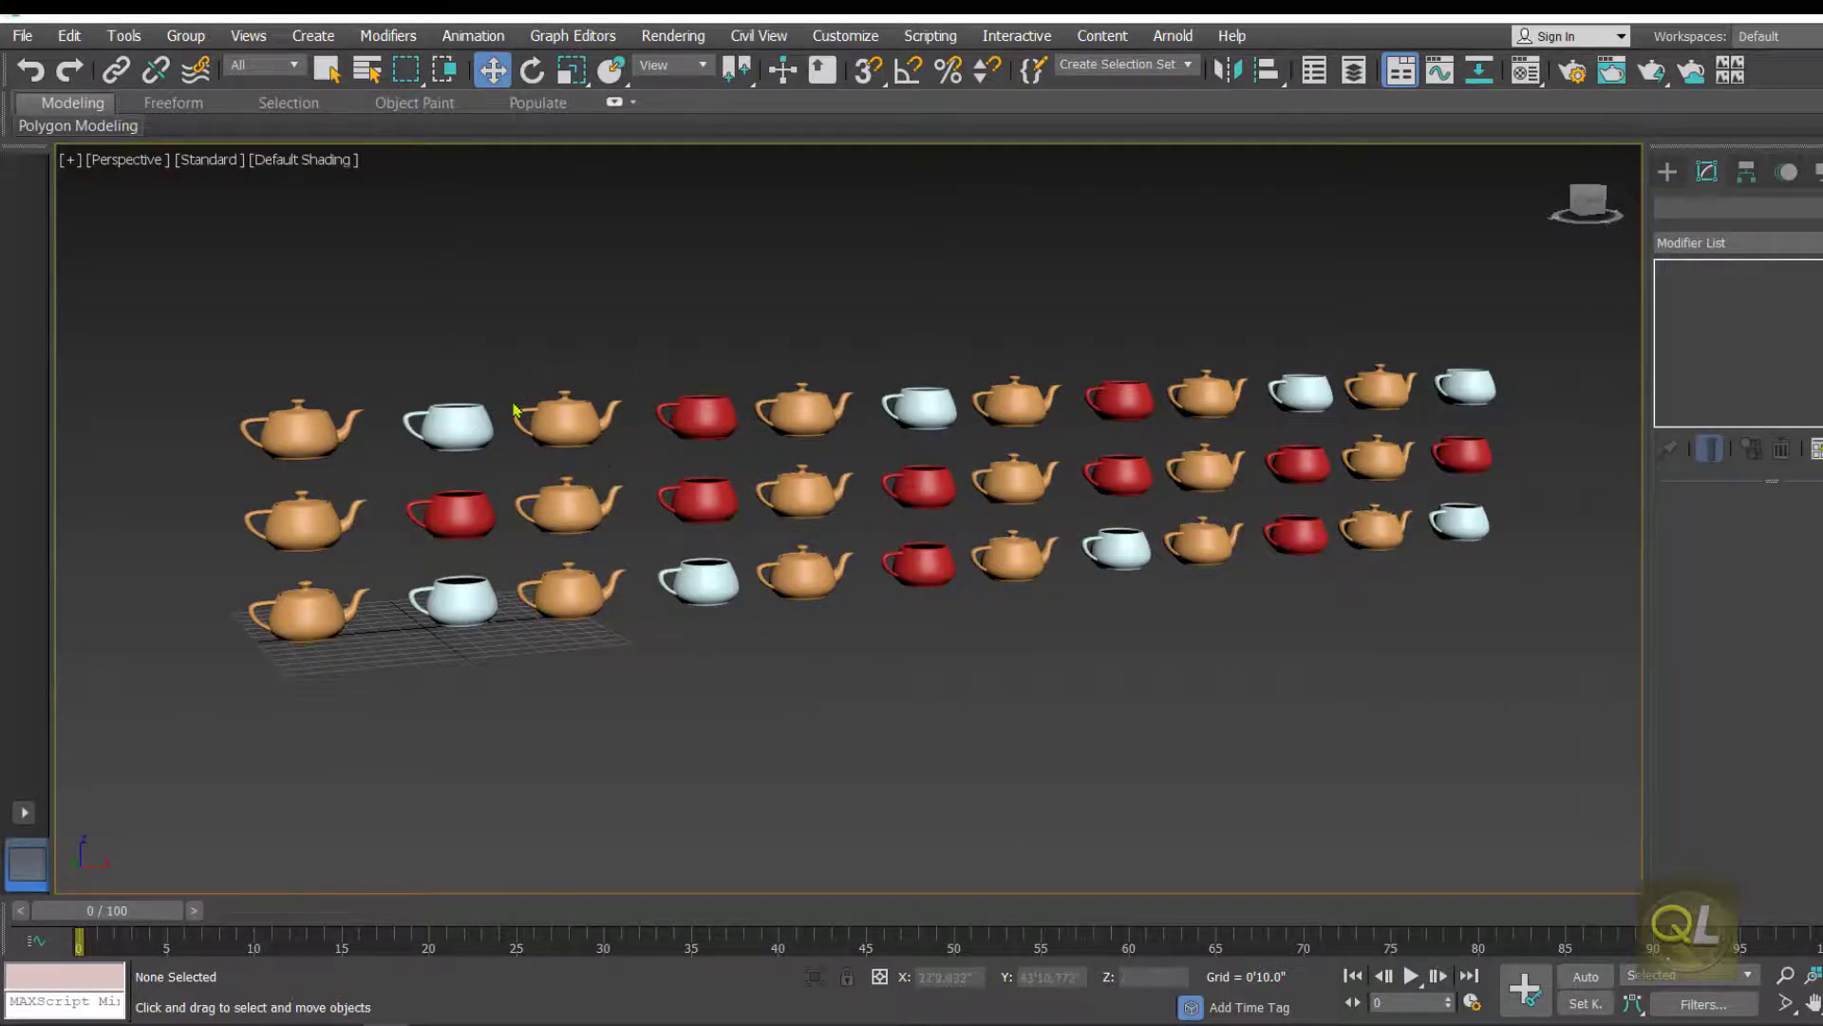
pyautogui.click(366, 69)
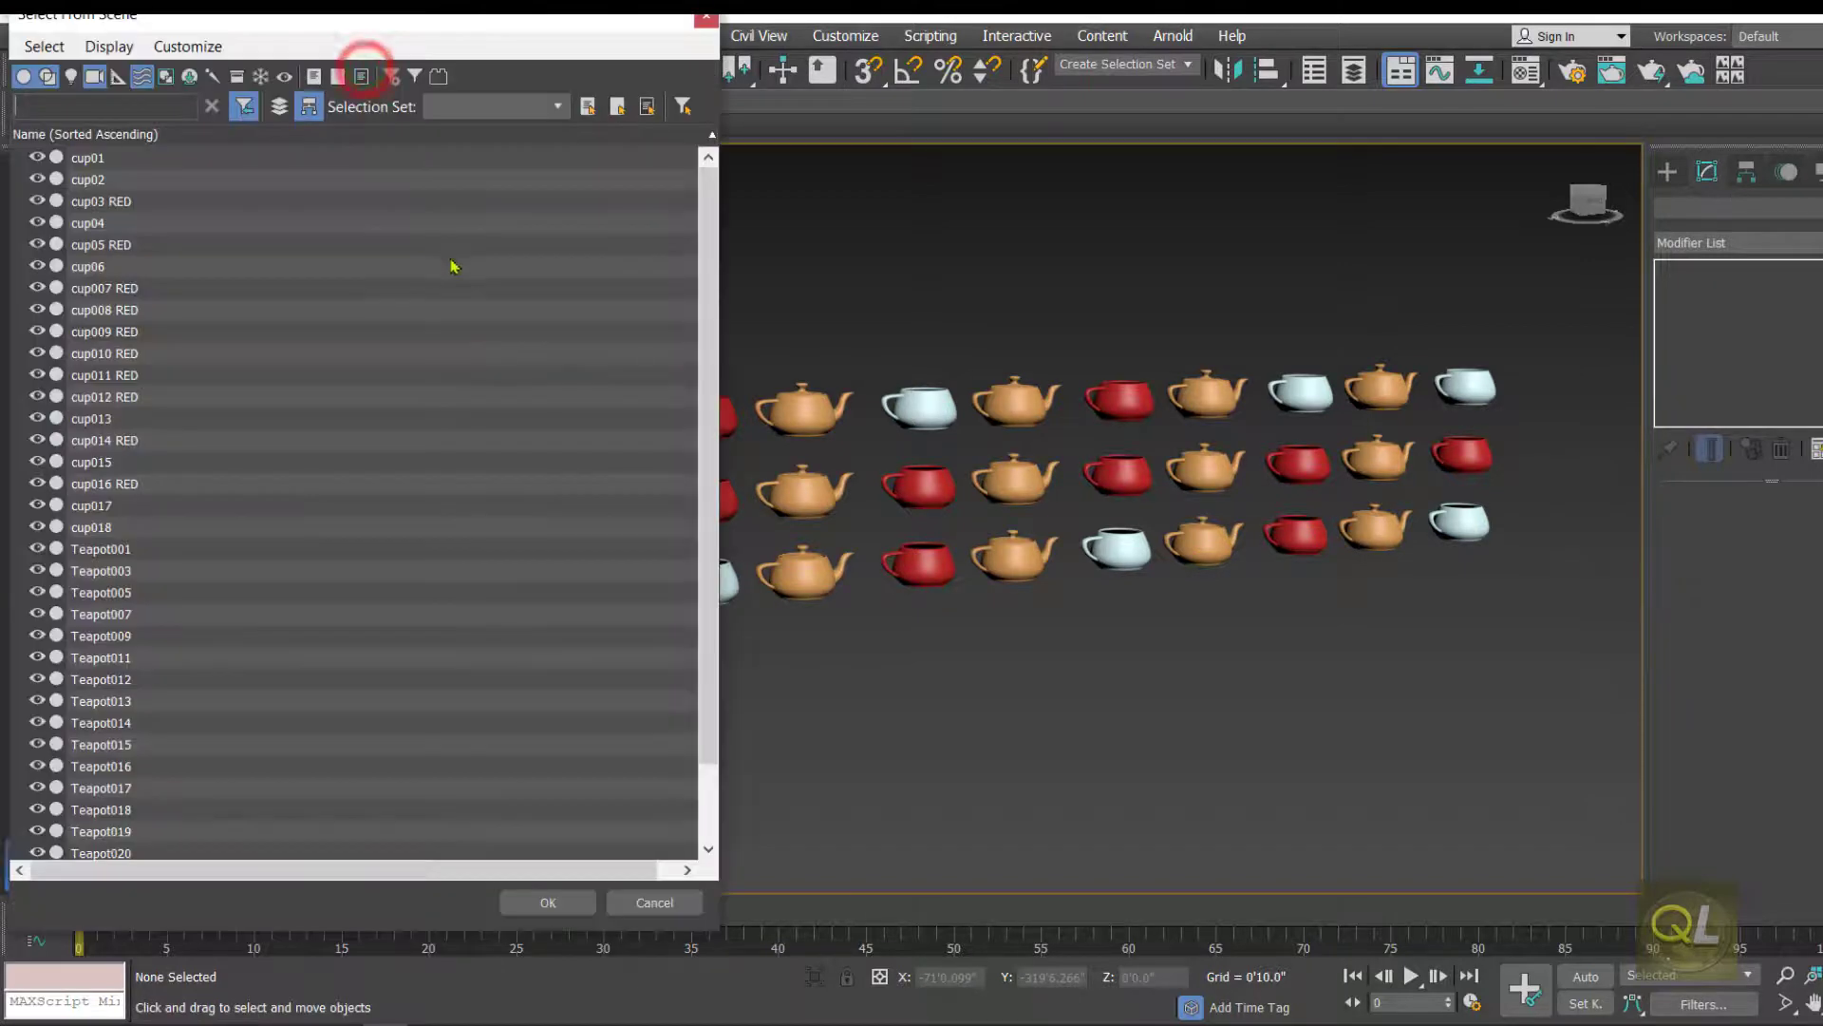
pyautogui.click(104, 553)
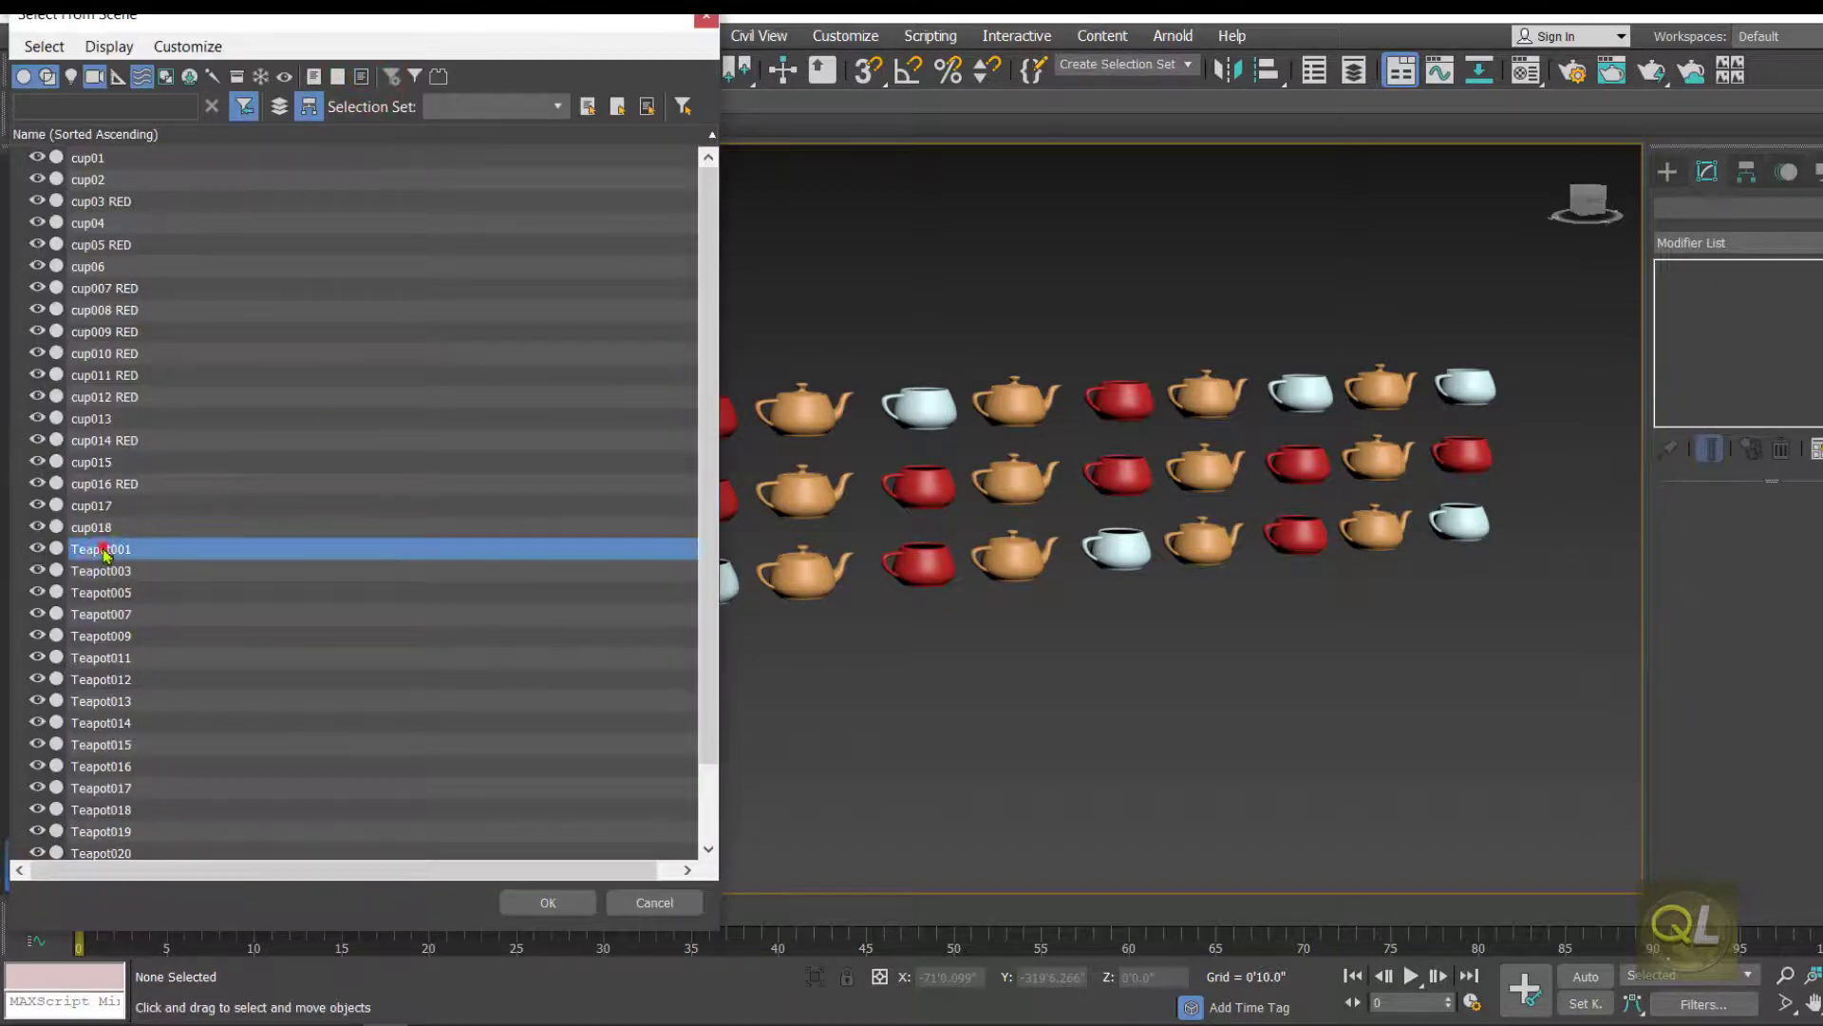
pyautogui.keyDown('shift'); pyautogui.click(125, 680); pyautogui.keyUp('shift')
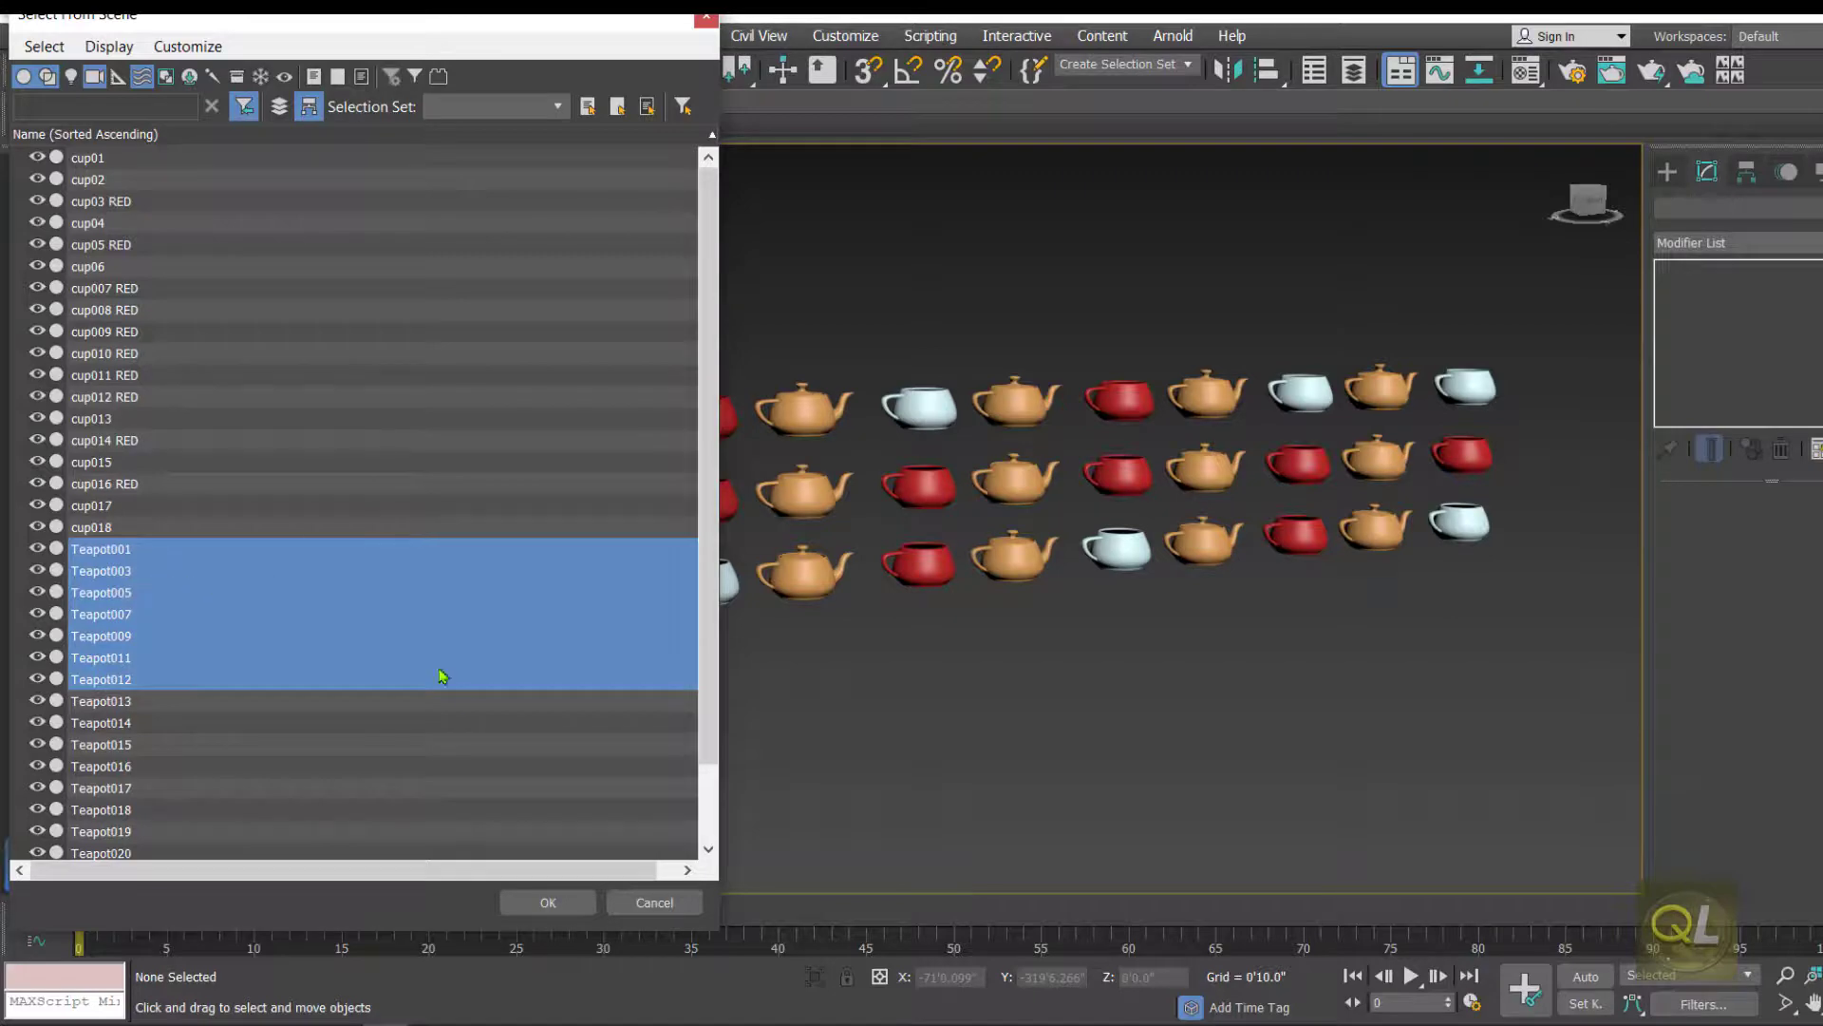
pyautogui.click(549, 904)
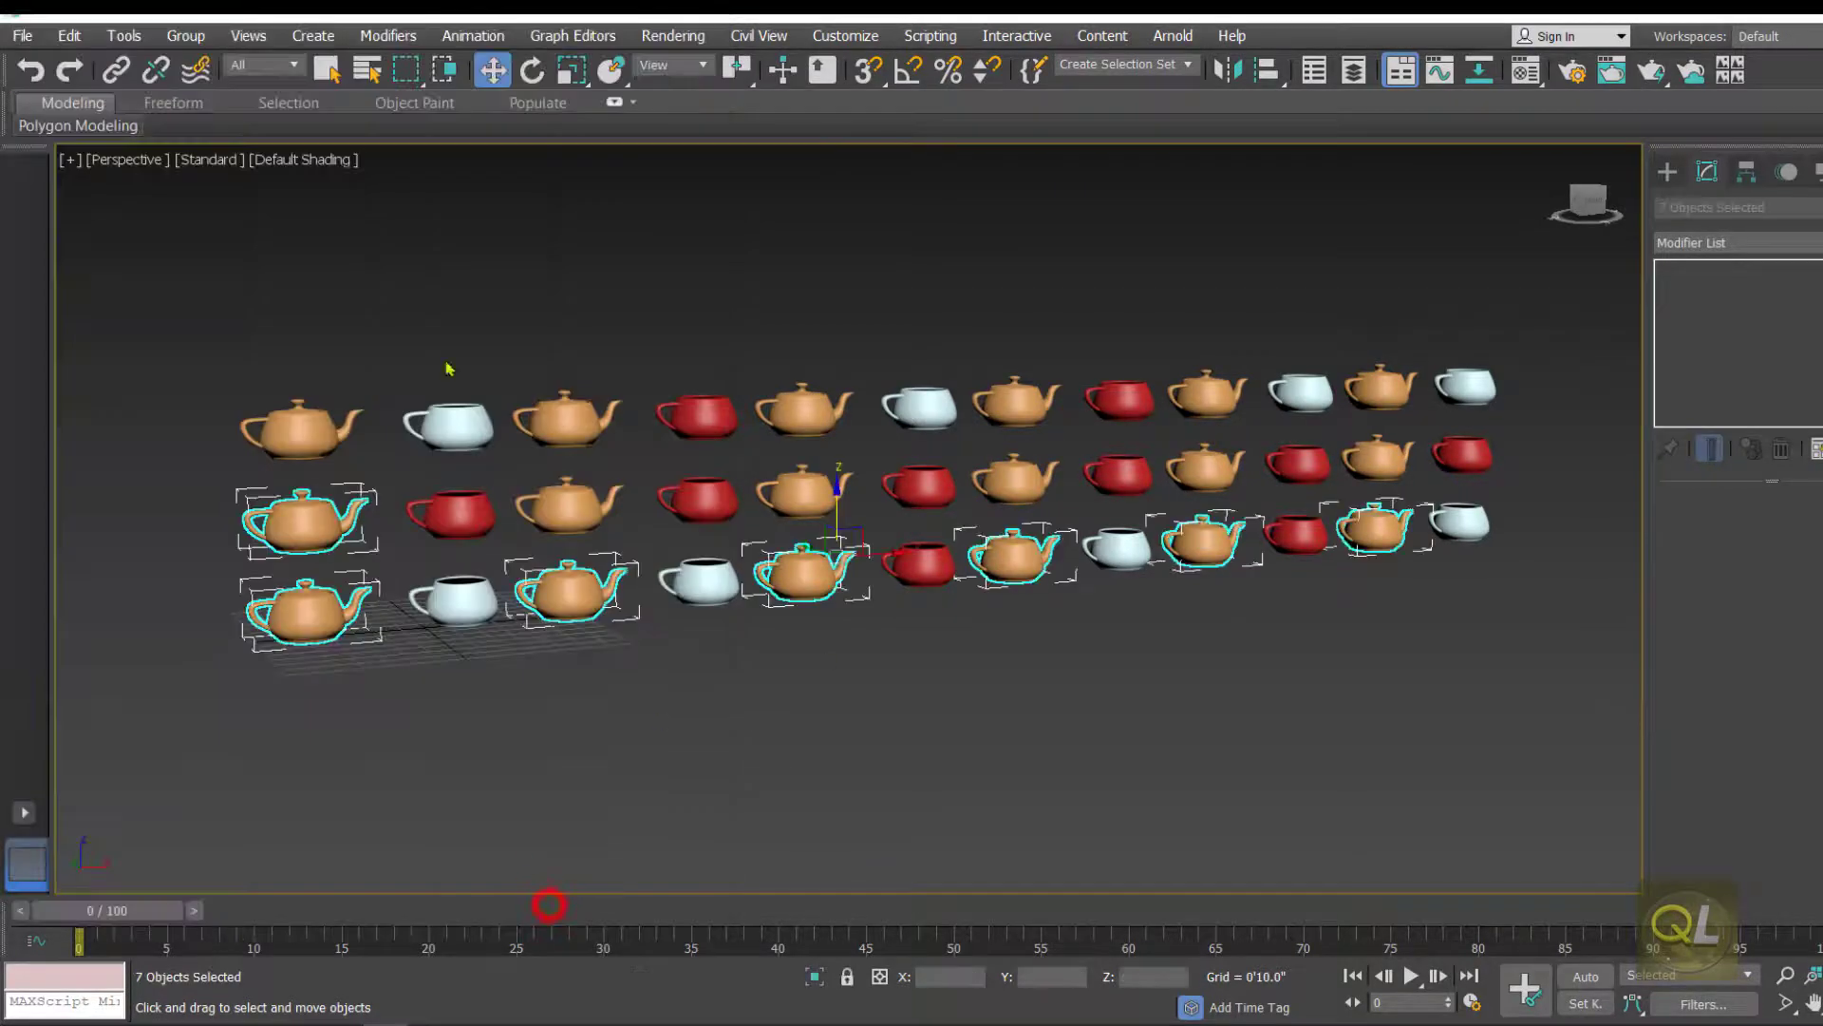
# - Rename the selected teapots by removing the first 3 digits with the base name option turned off, and close Rename Objects
pyautogui.click(124, 36)
pyautogui.click(189, 565)
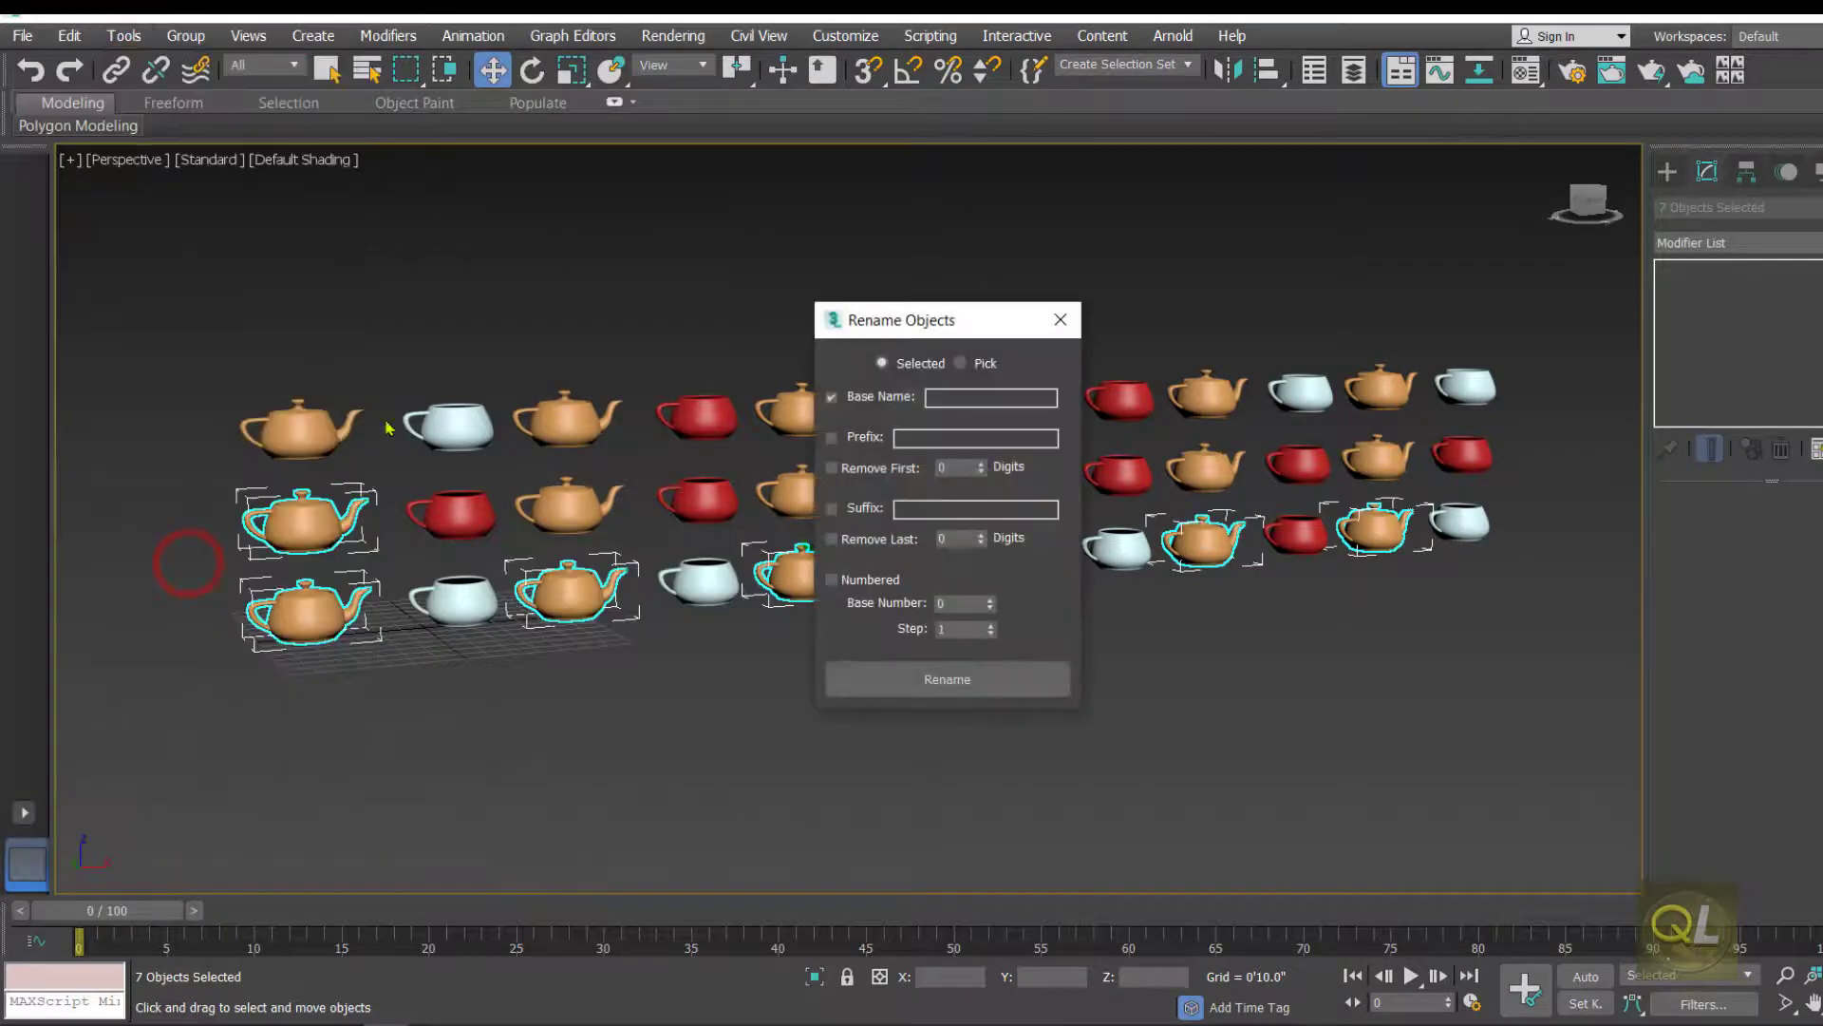
pyautogui.moveTo(936, 323); pyautogui.dragTo(785, 276)
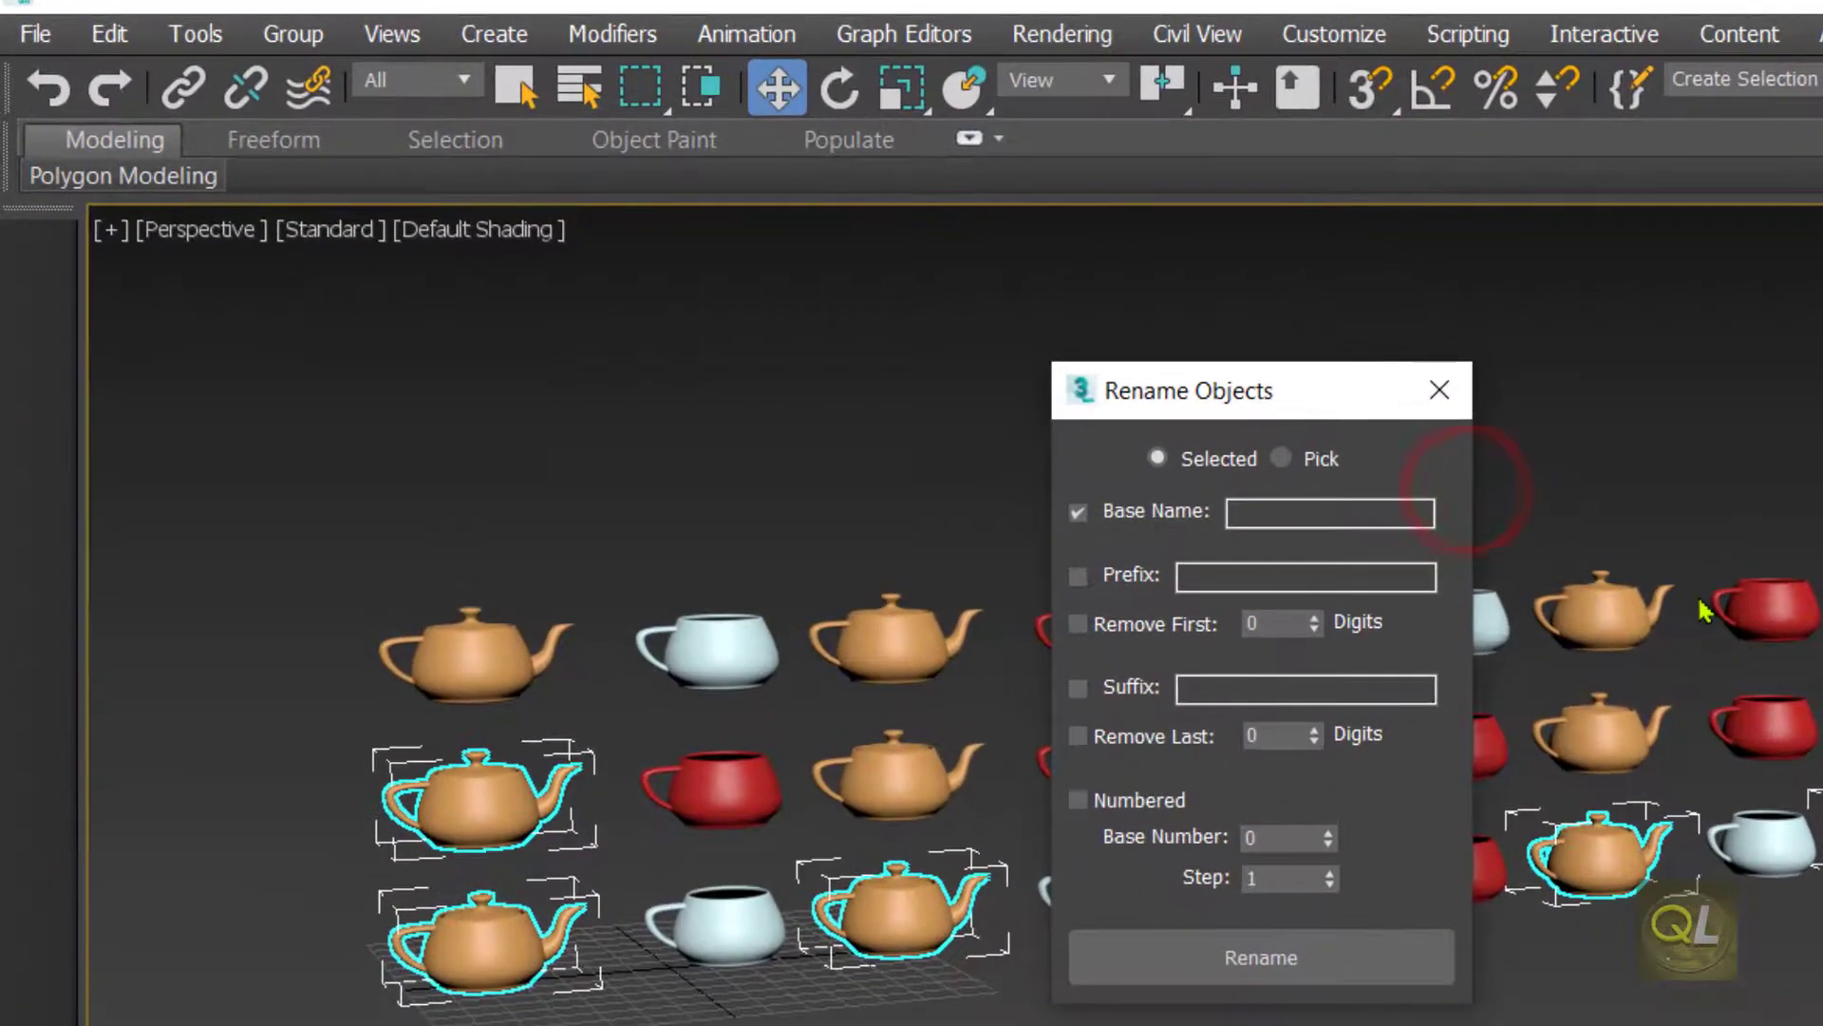
pyautogui.click(1081, 628)
pyautogui.click(1314, 617)
pyautogui.click(1314, 617)
pyautogui.click(1314, 617)
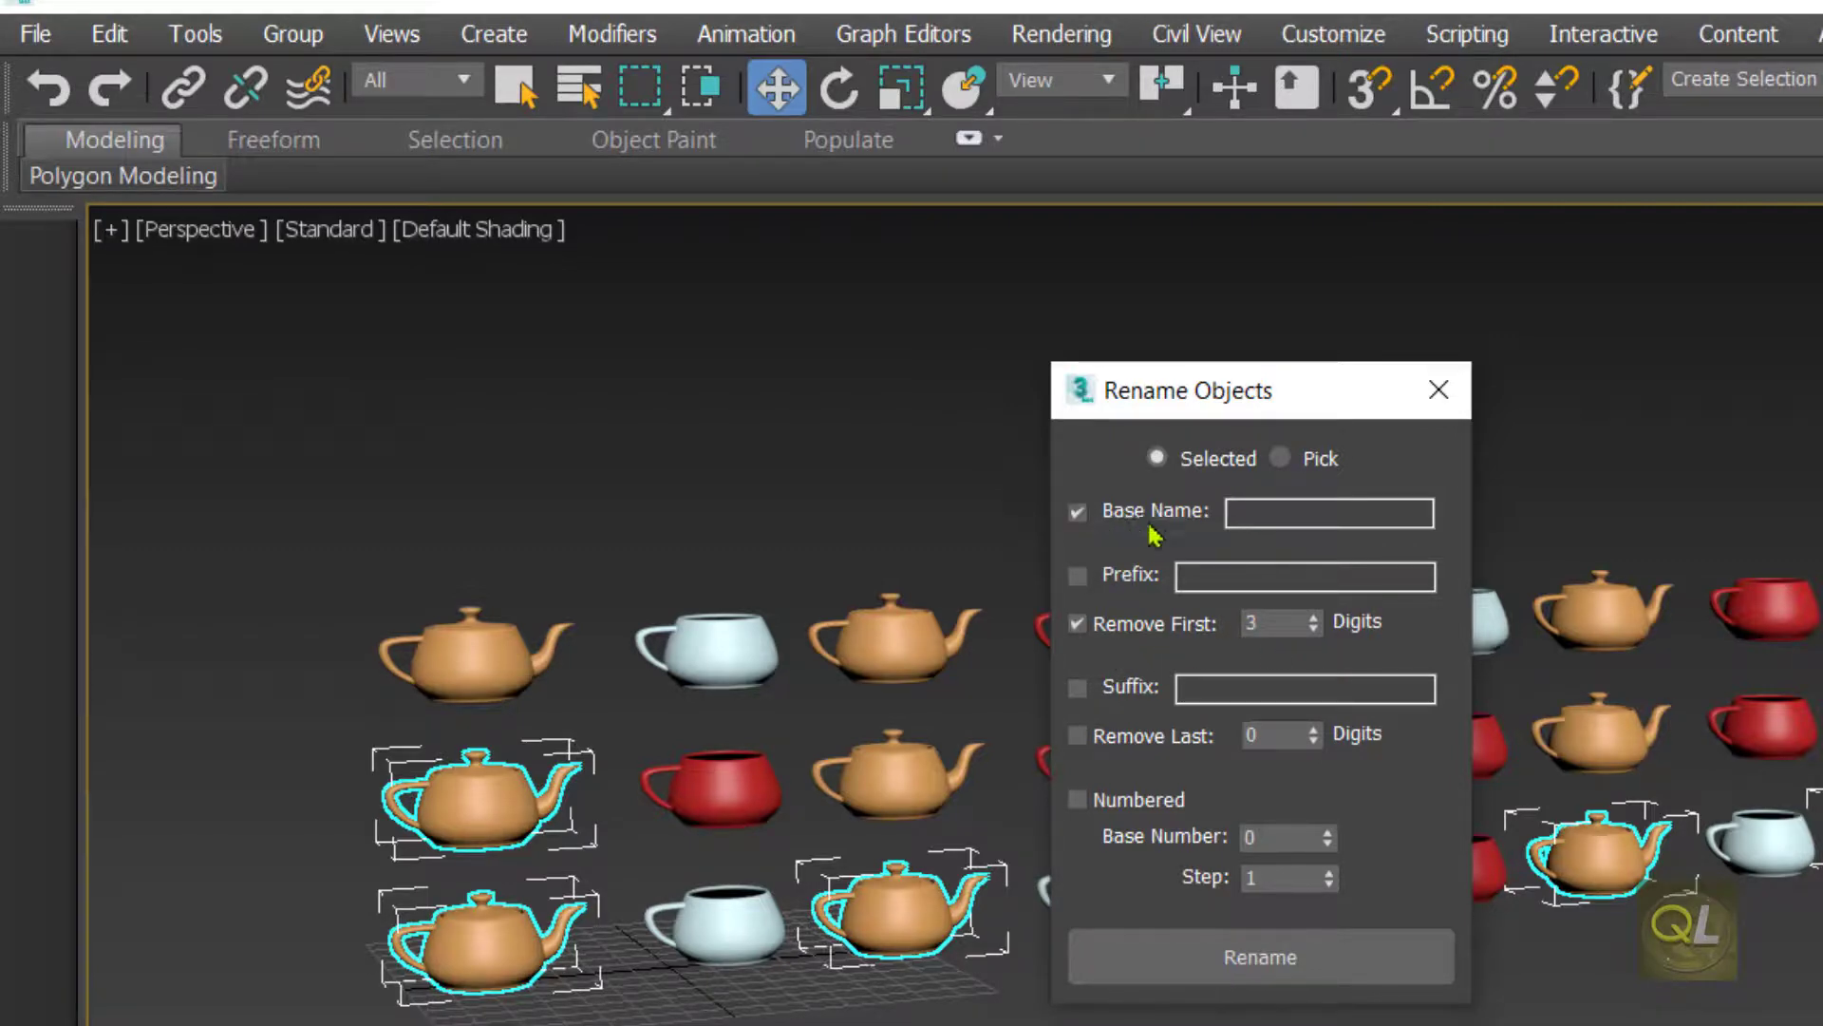
pyautogui.click(1077, 514)
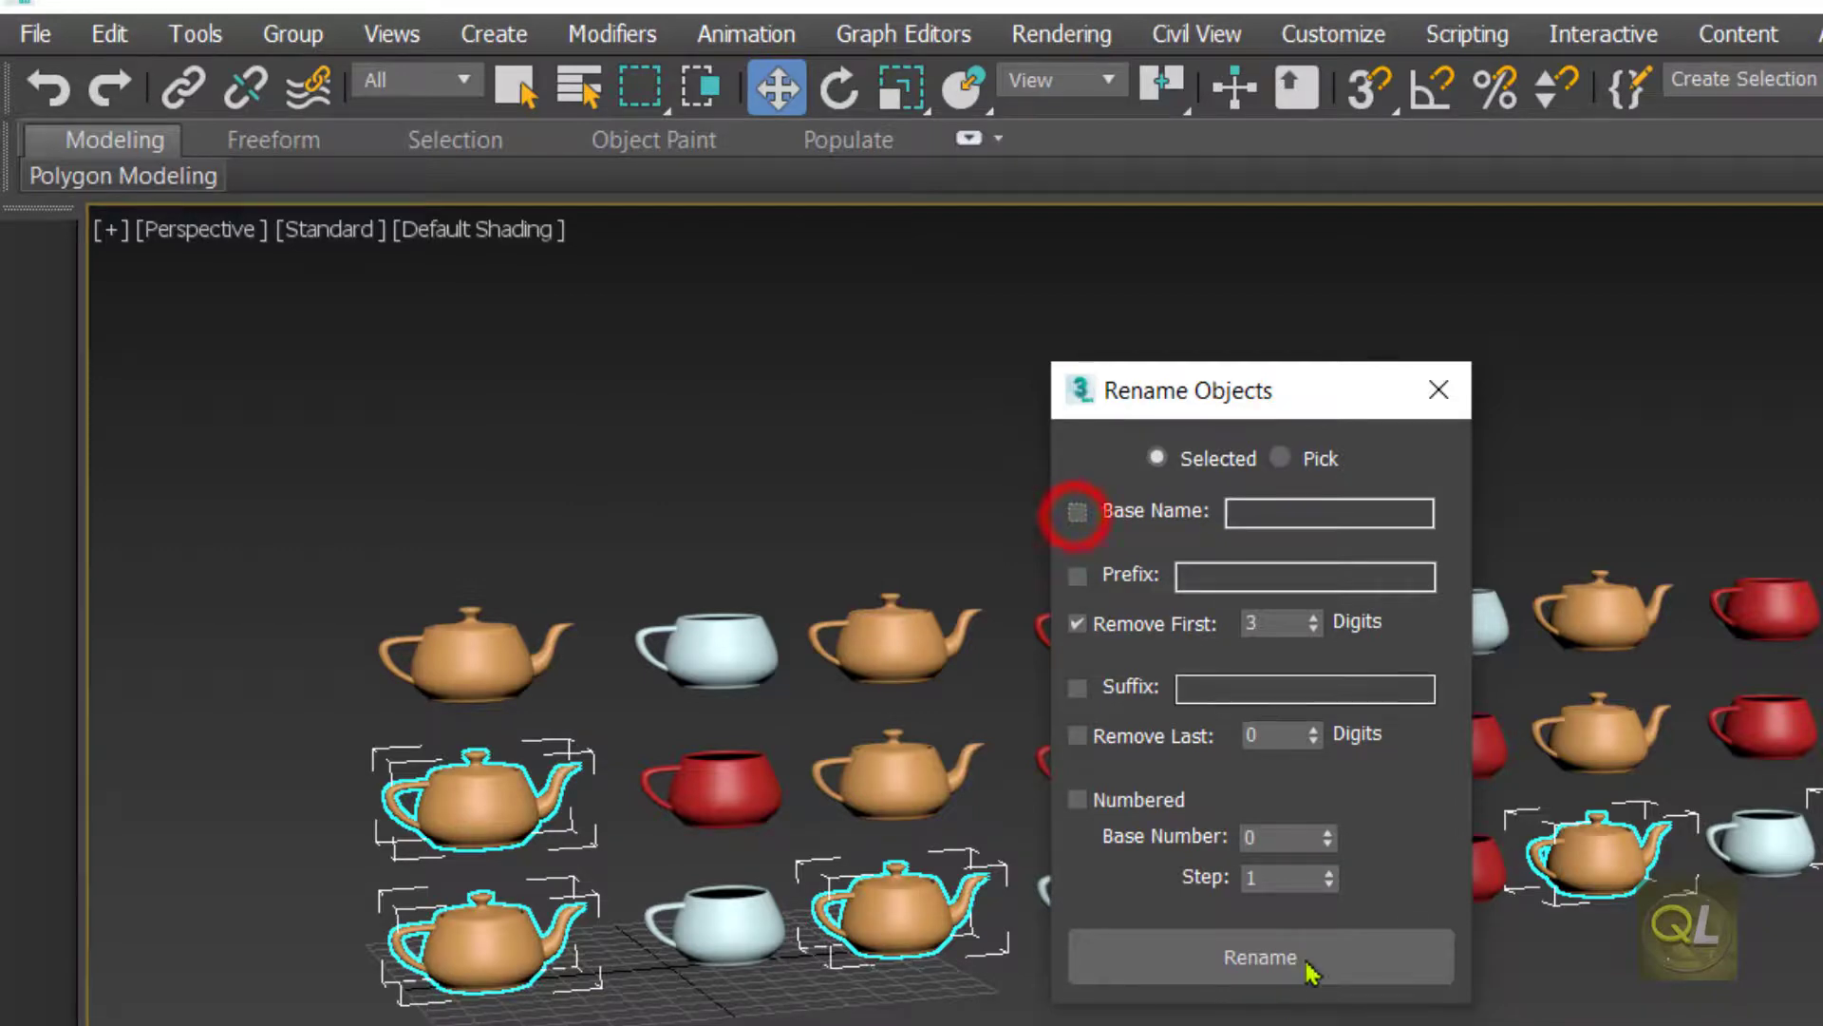
pyautogui.click(1252, 960)
pyautogui.click(1439, 390)
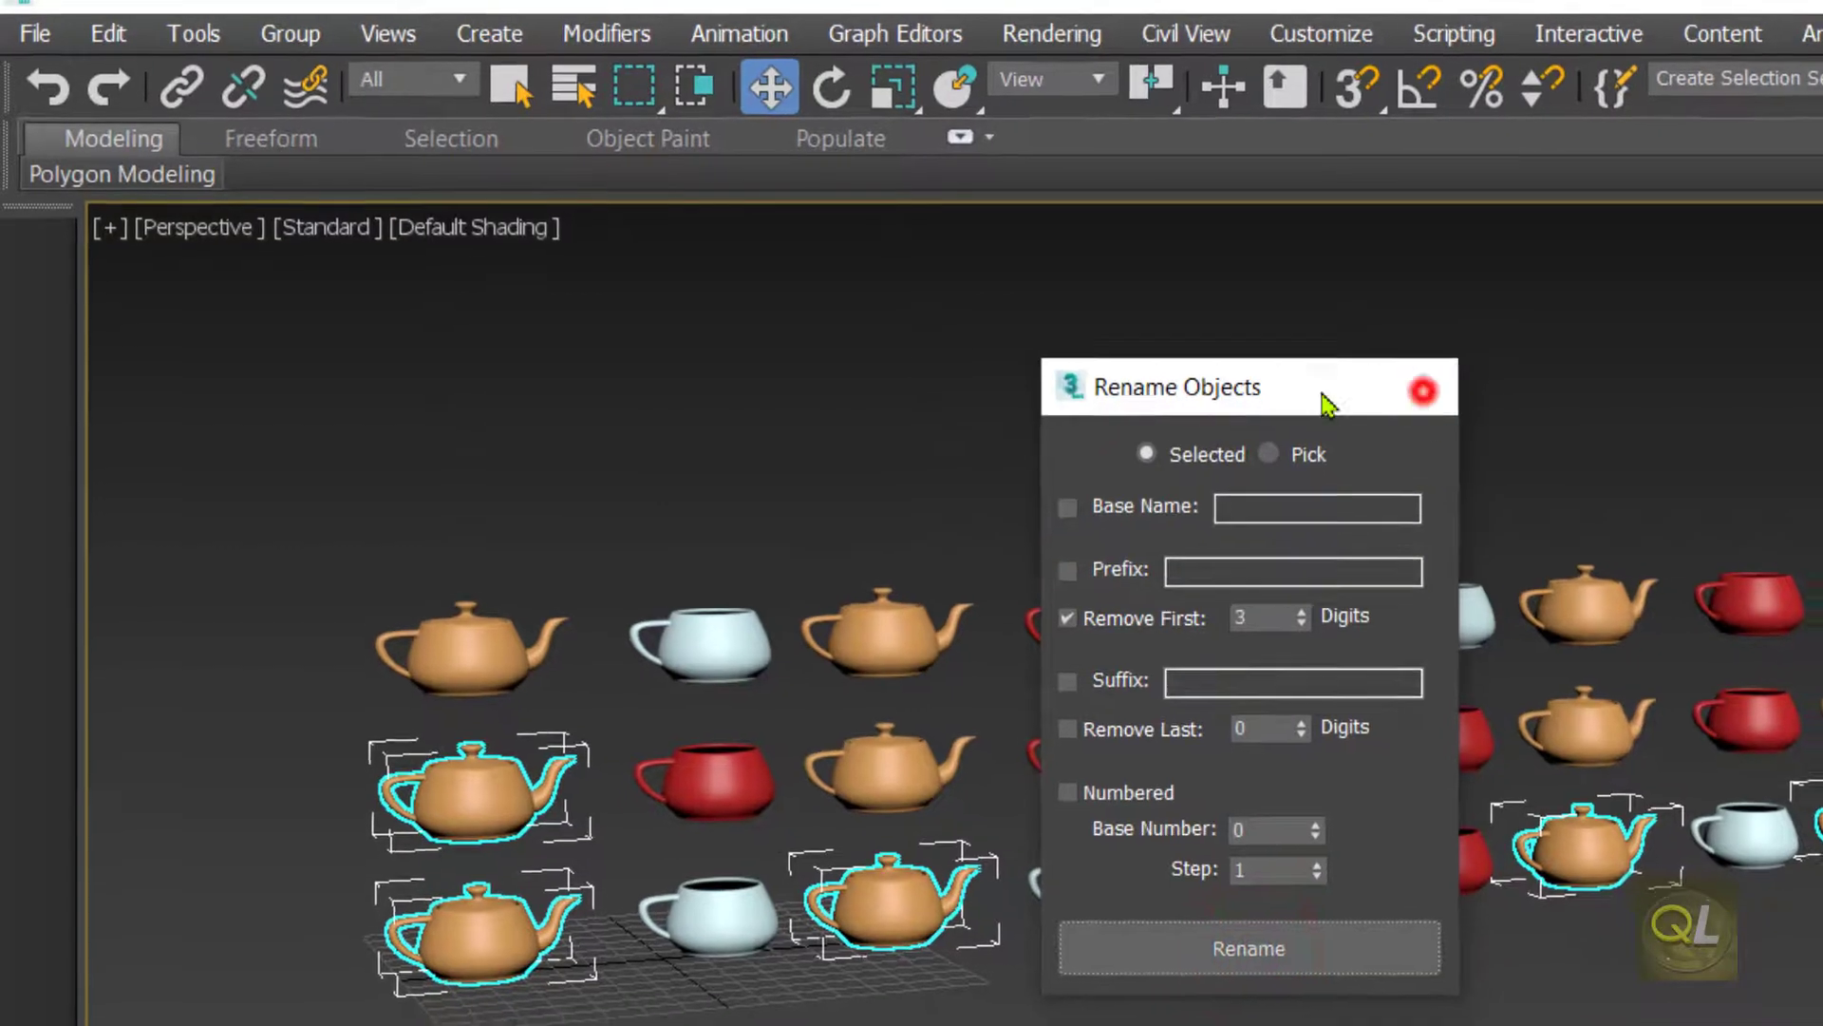
# - Check the shortened names in the Select From Scene list and select pot001 through pot012
pyautogui.press('h')
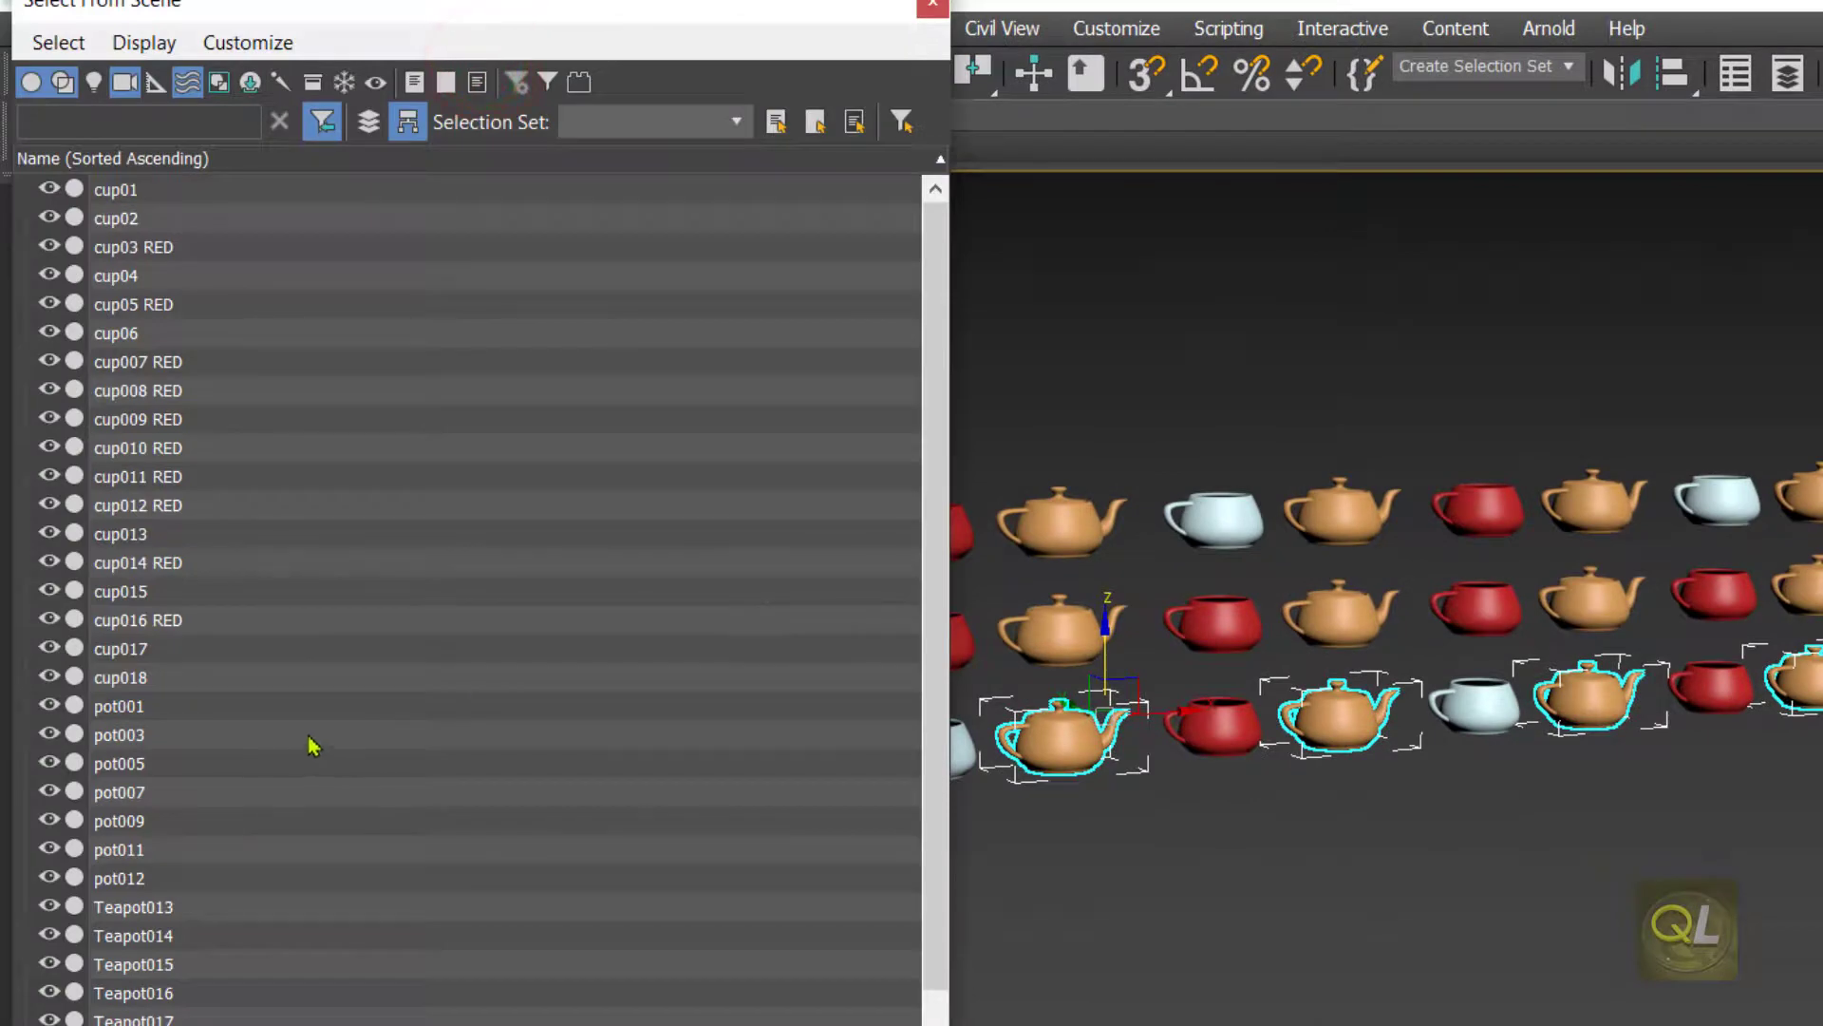
pyautogui.scroll(-1, 128, 755)
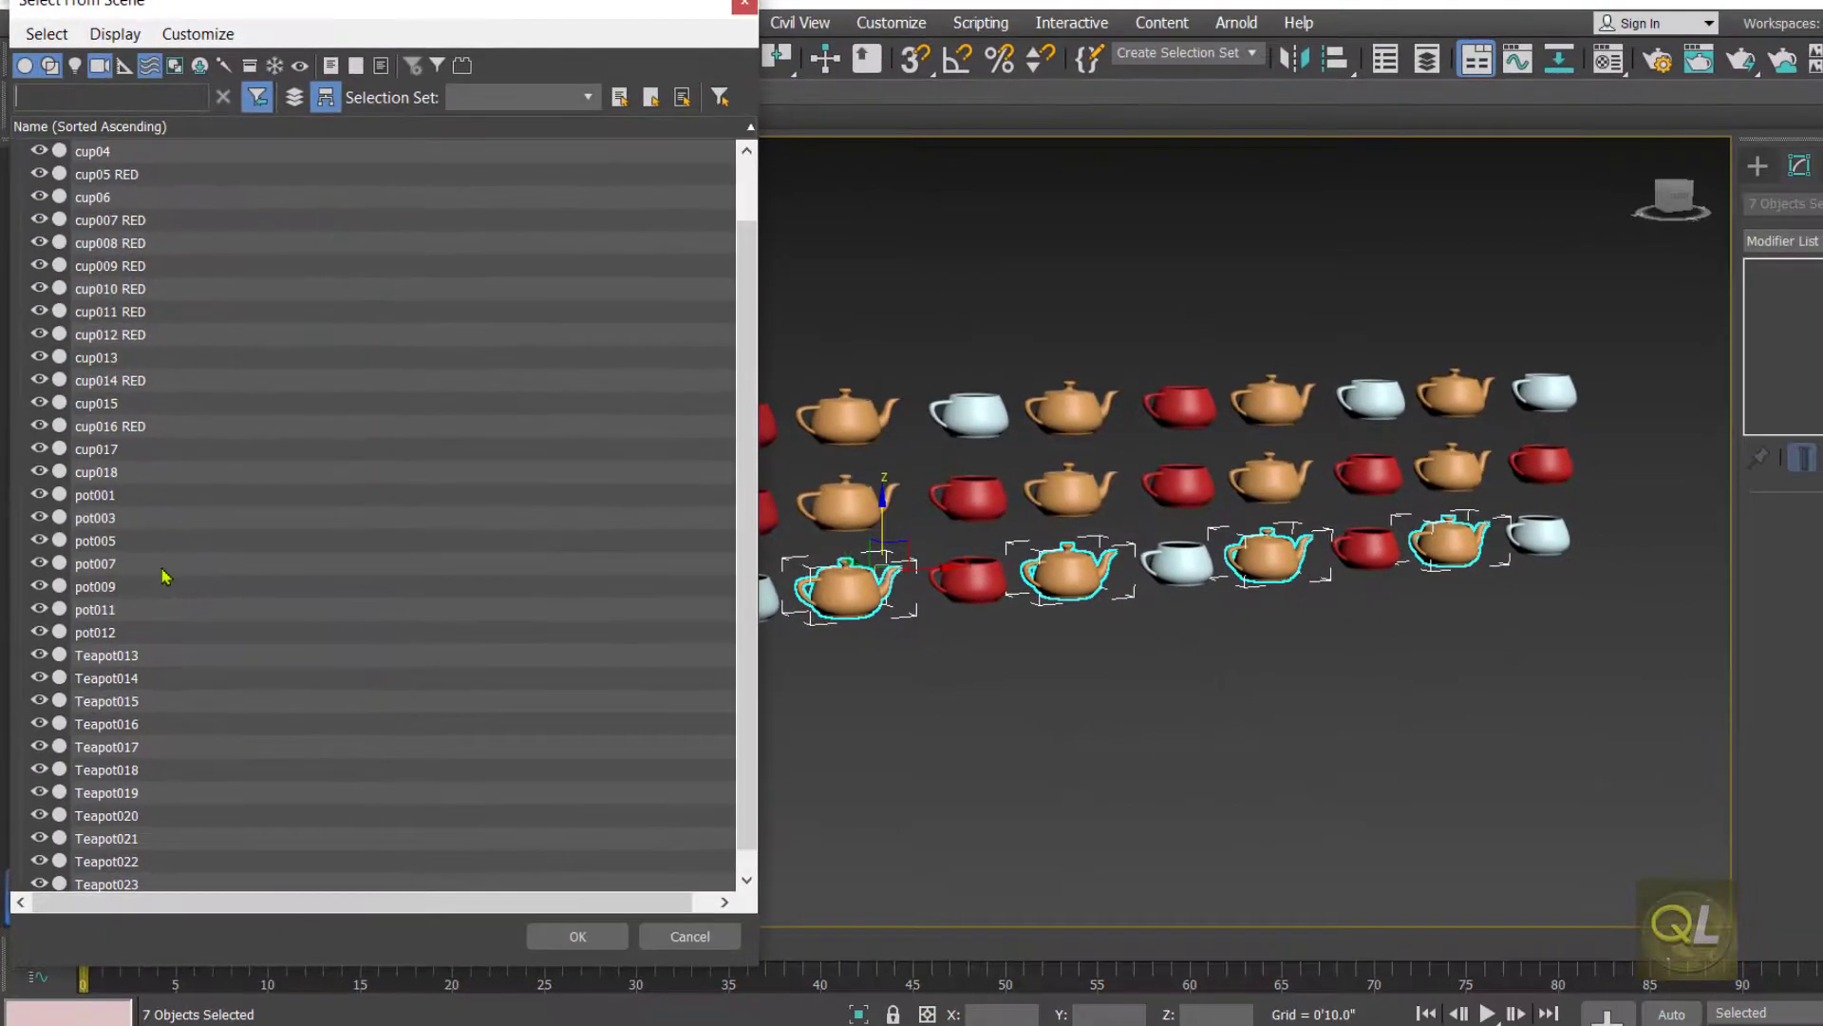
pyautogui.click(109, 502)
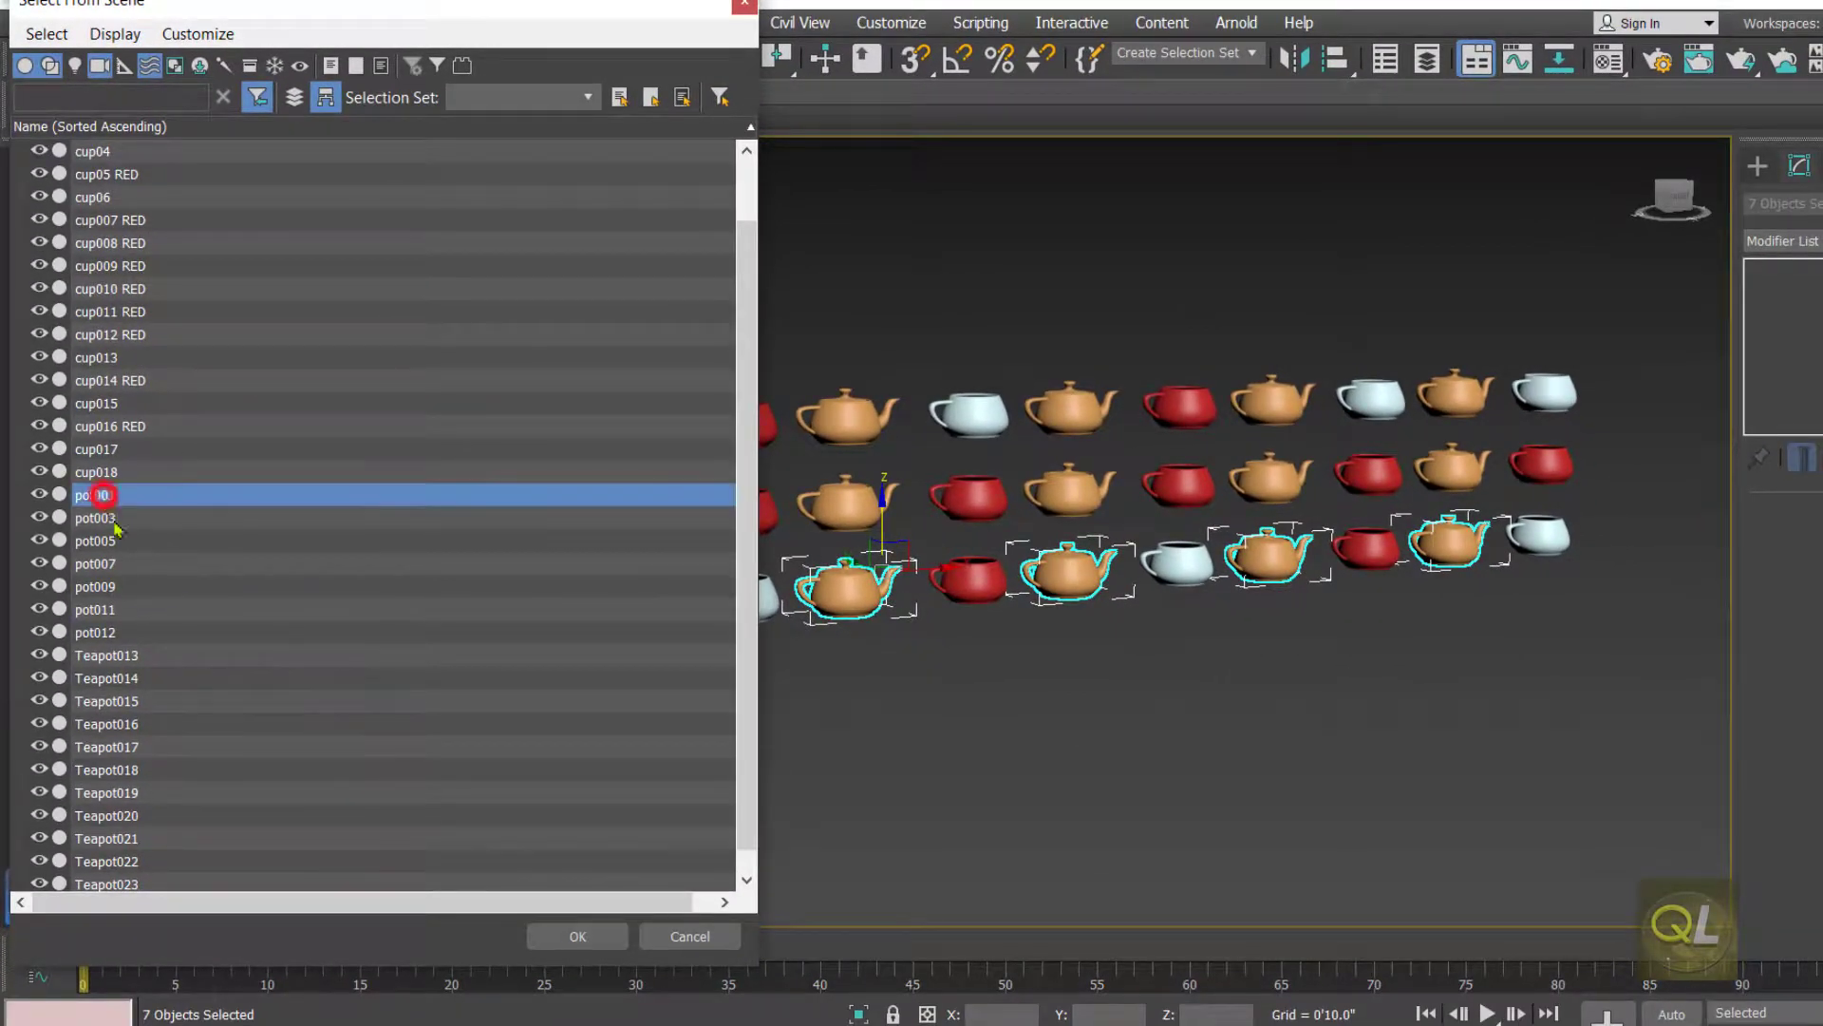
pyautogui.keyDown('shift'); pyautogui.click(103, 632); pyautogui.keyUp('shift')
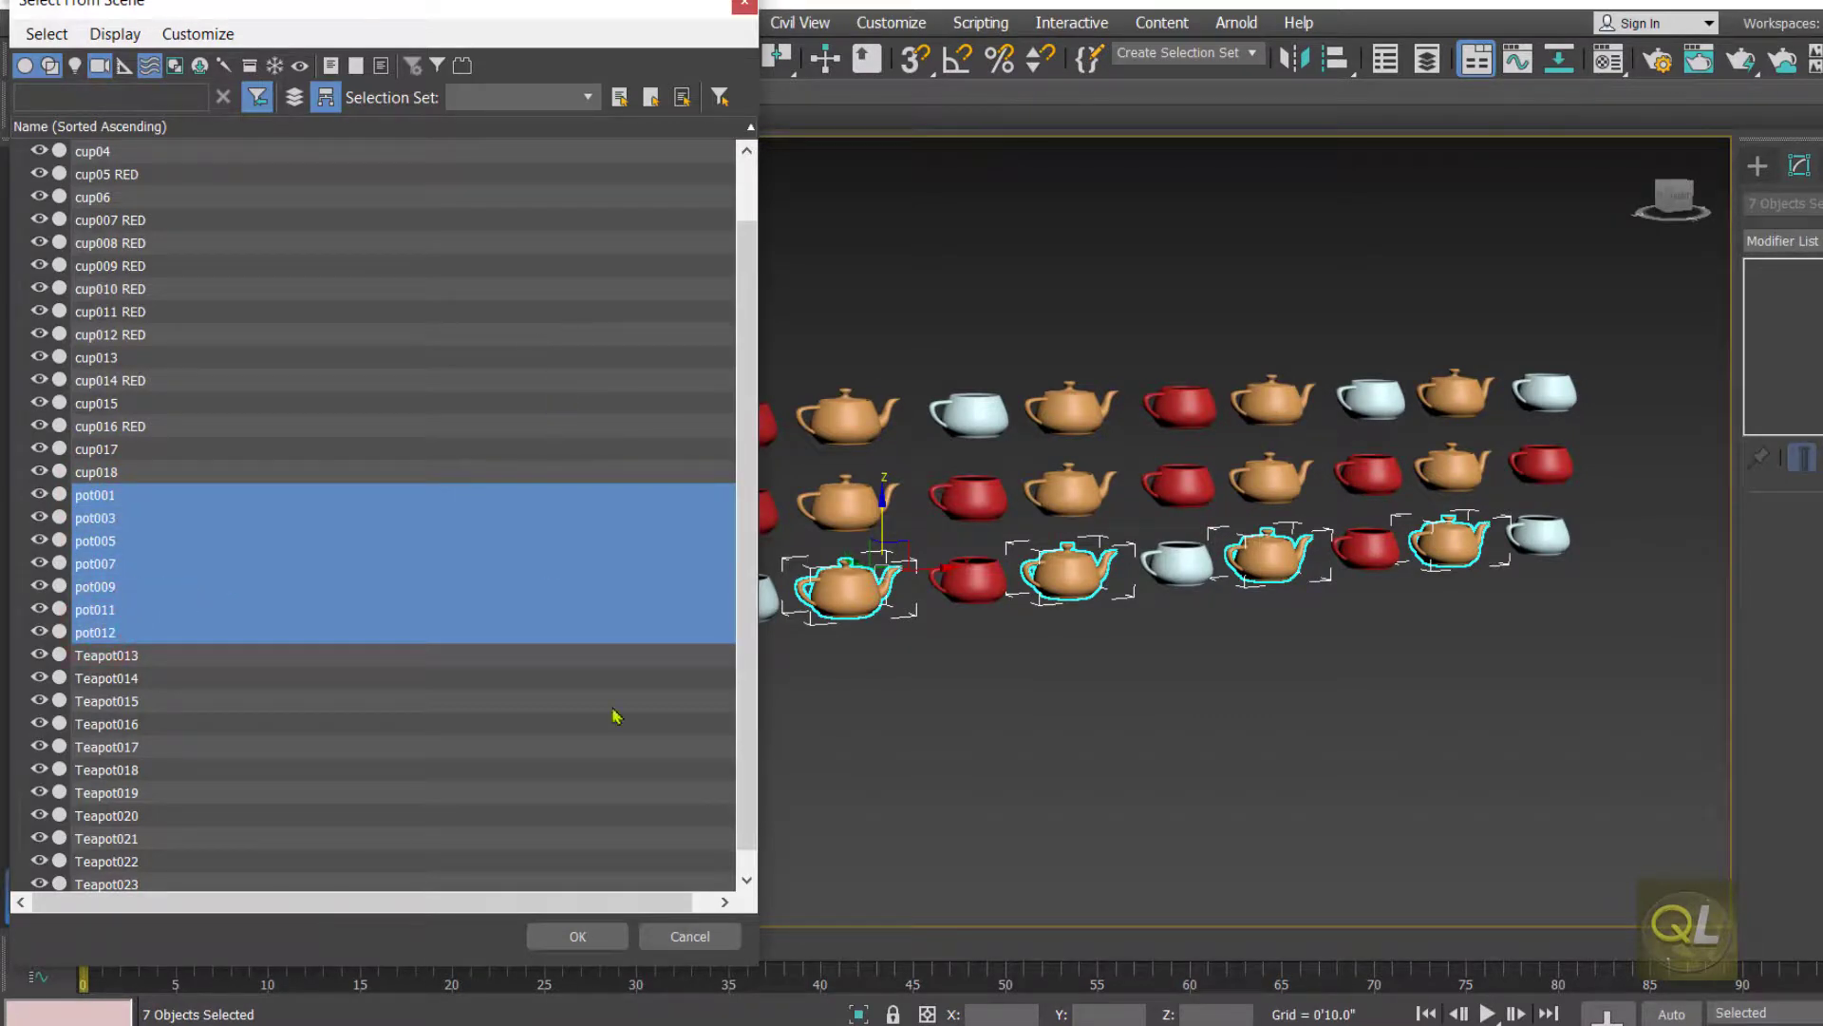
pyautogui.click(577, 935)
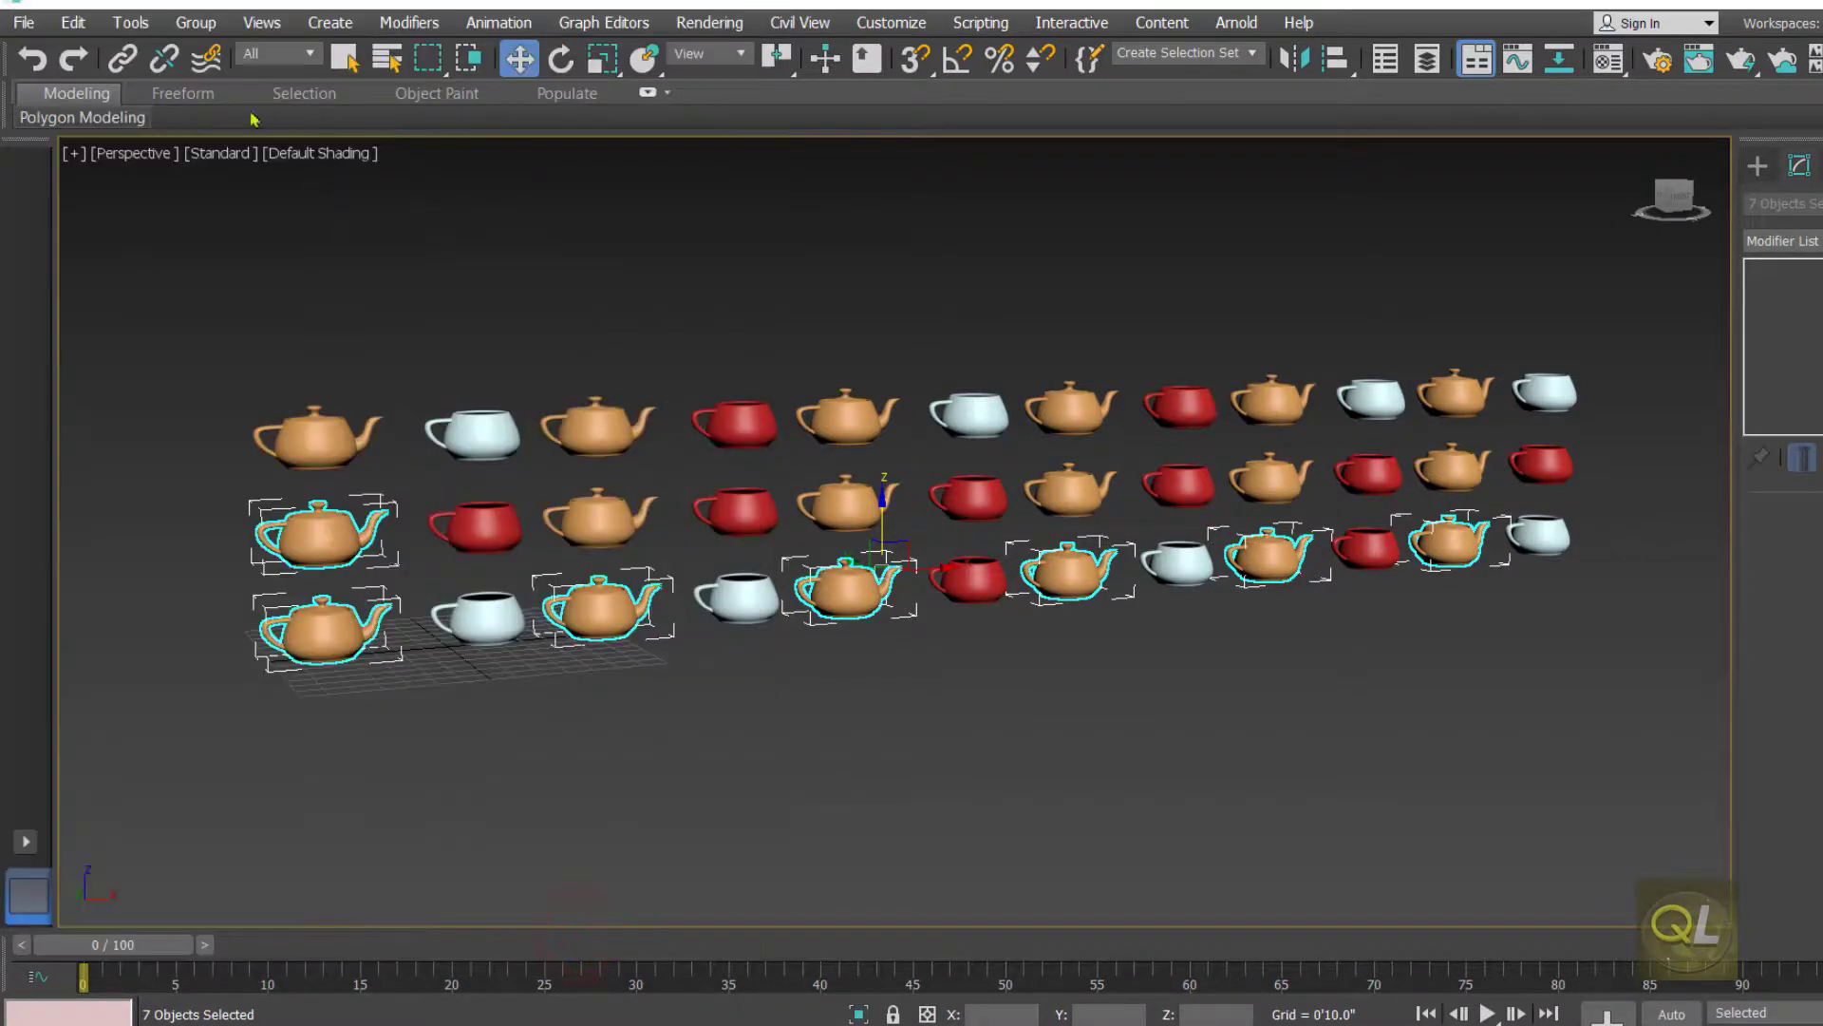
# - Rename the selected pots by removing the last 3 digits with the base name option turned off, and close Rename Objects
pyautogui.click(130, 23)
pyautogui.click(203, 573)
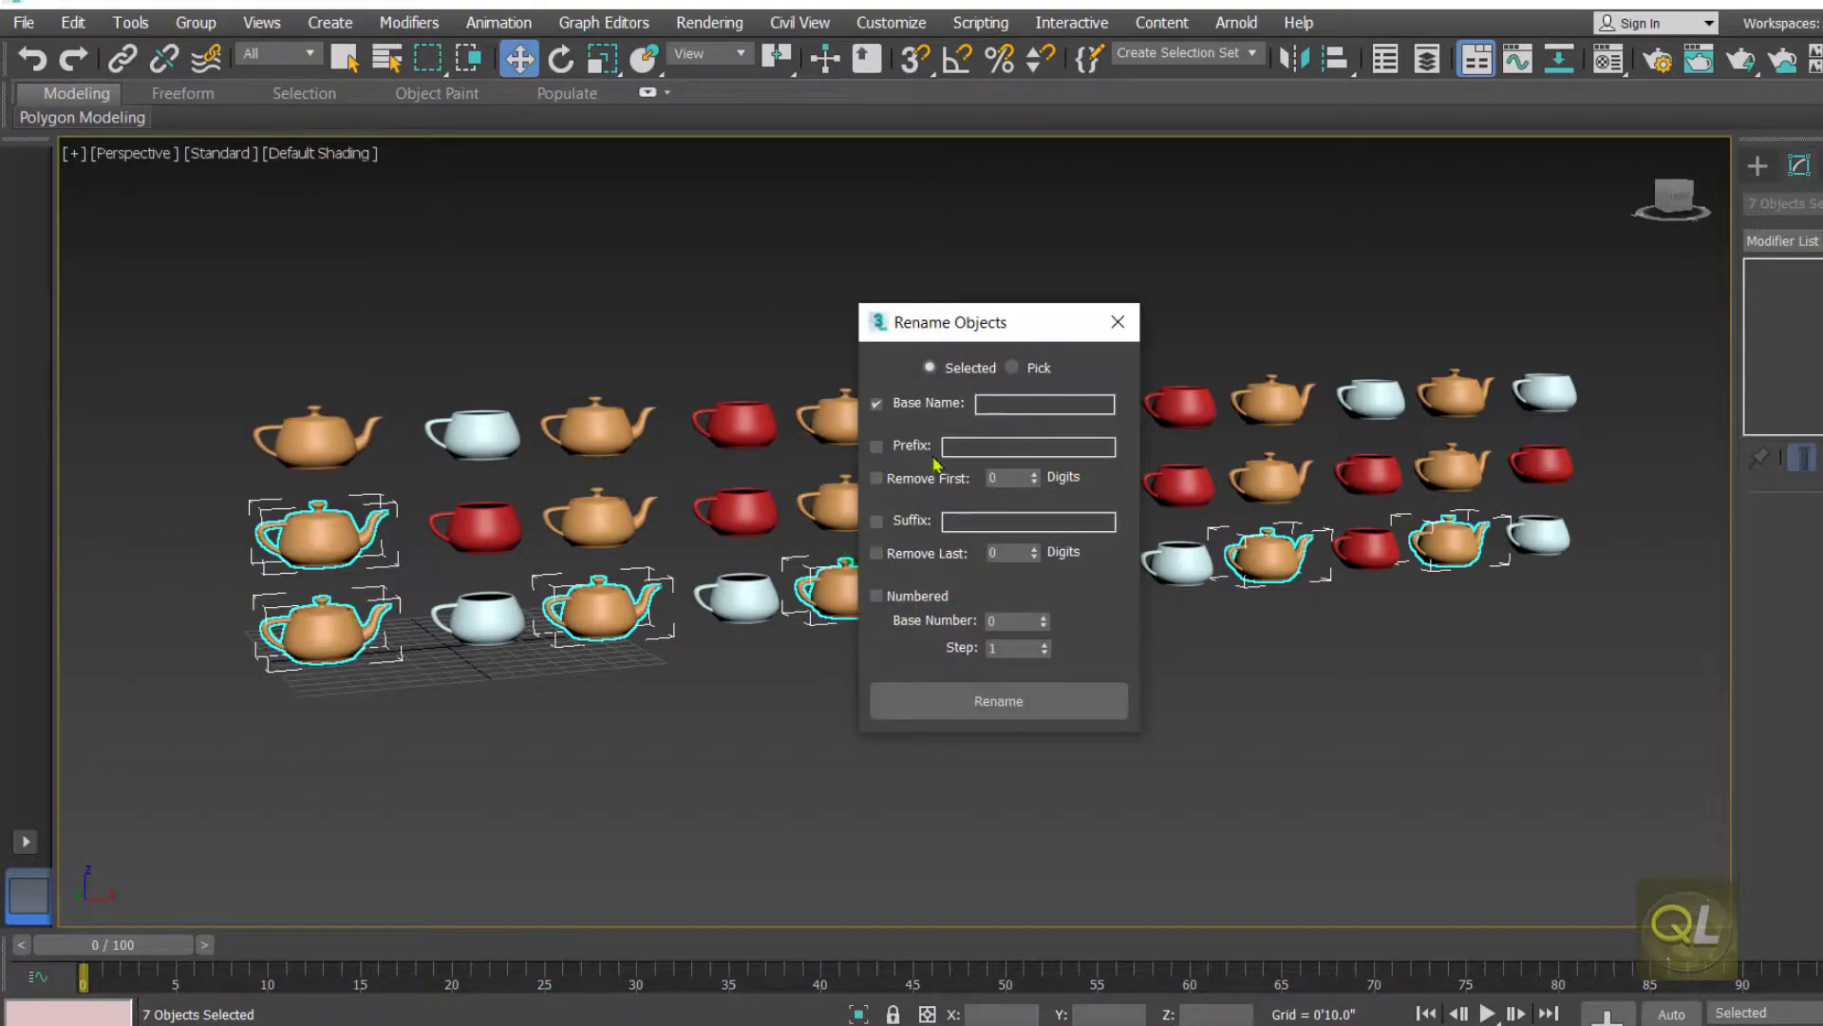
pyautogui.click(875, 407)
pyautogui.click(876, 555)
pyautogui.click(1008, 554)
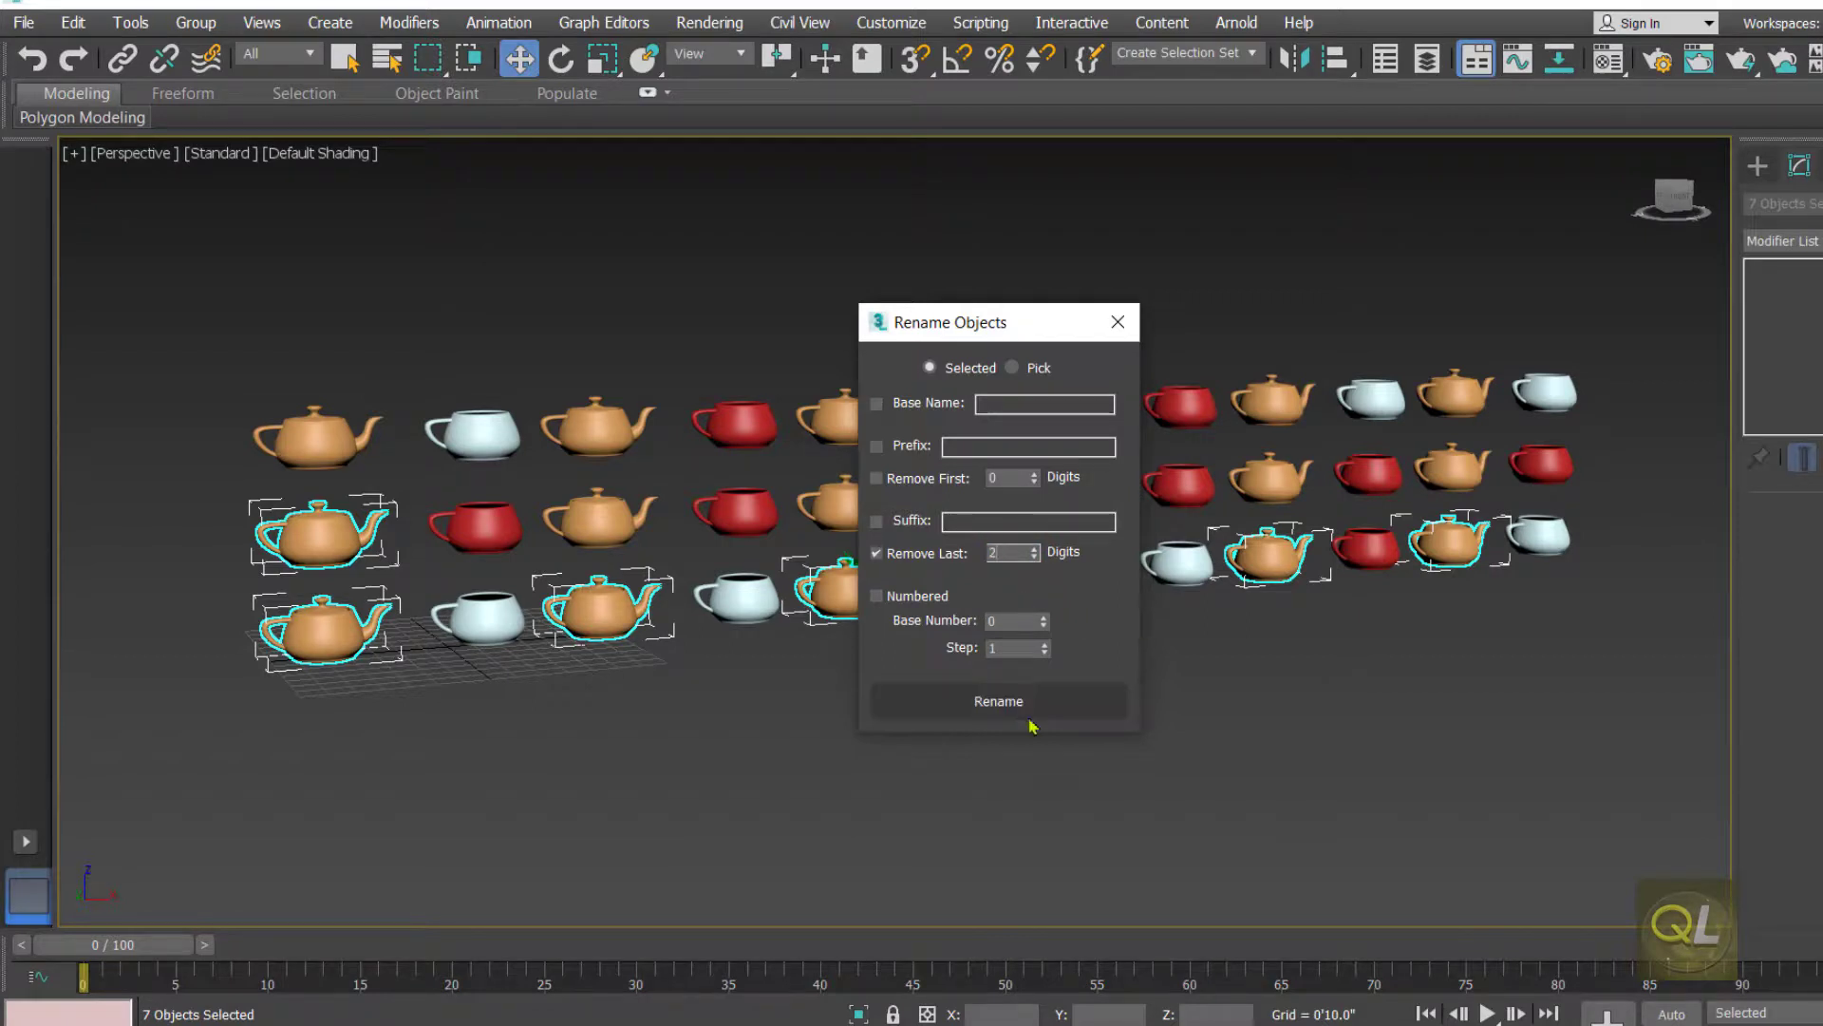
pyautogui.click(1005, 552)
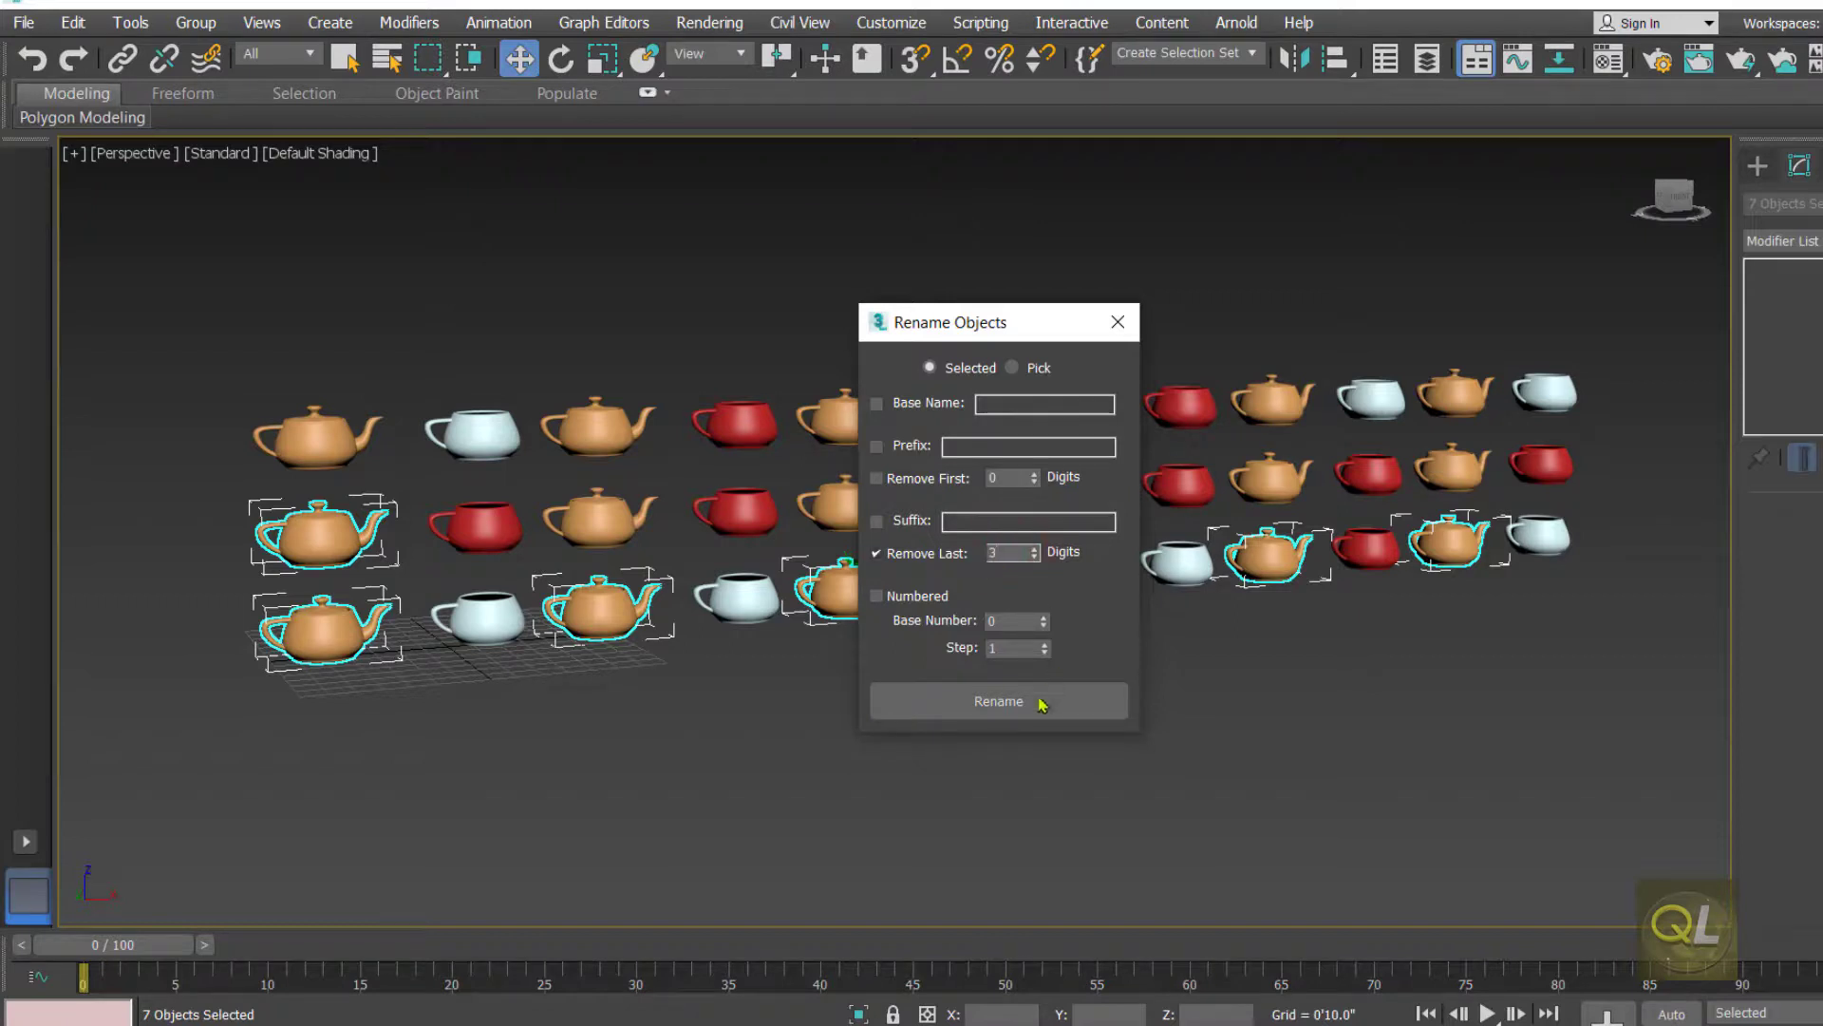
pyautogui.click(999, 710)
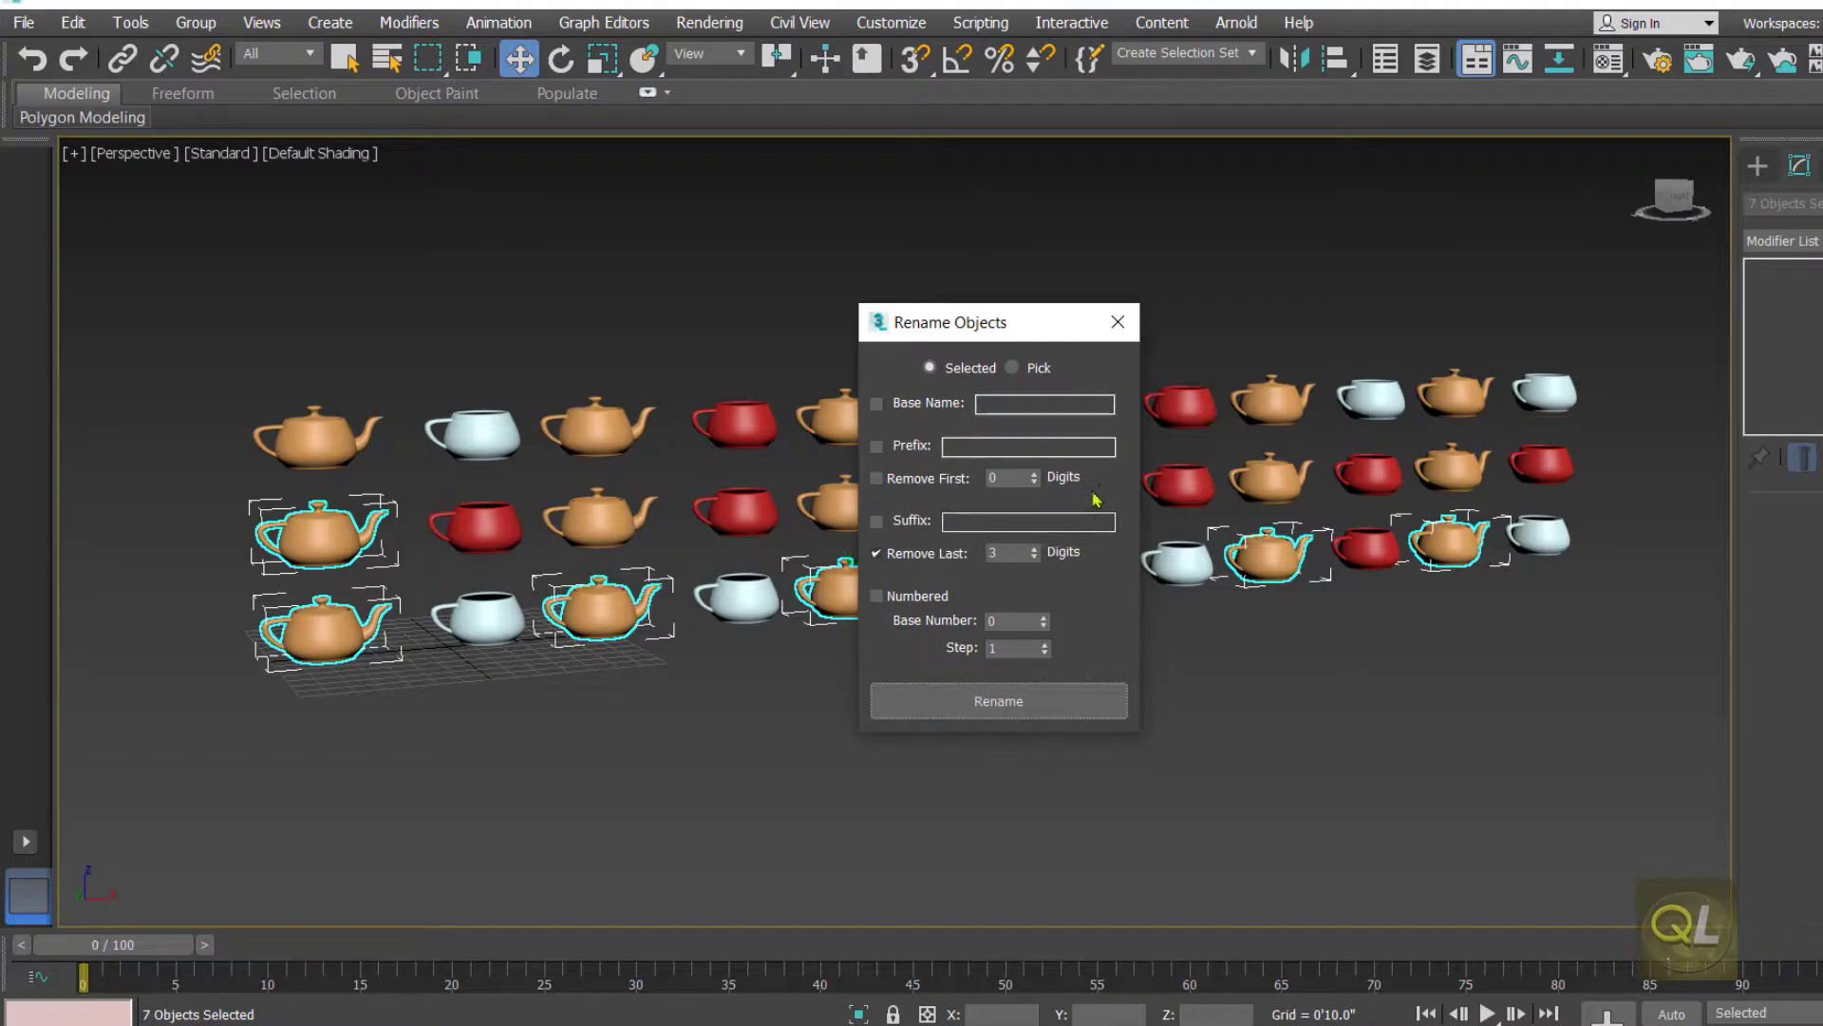
pyautogui.click(1117, 322)
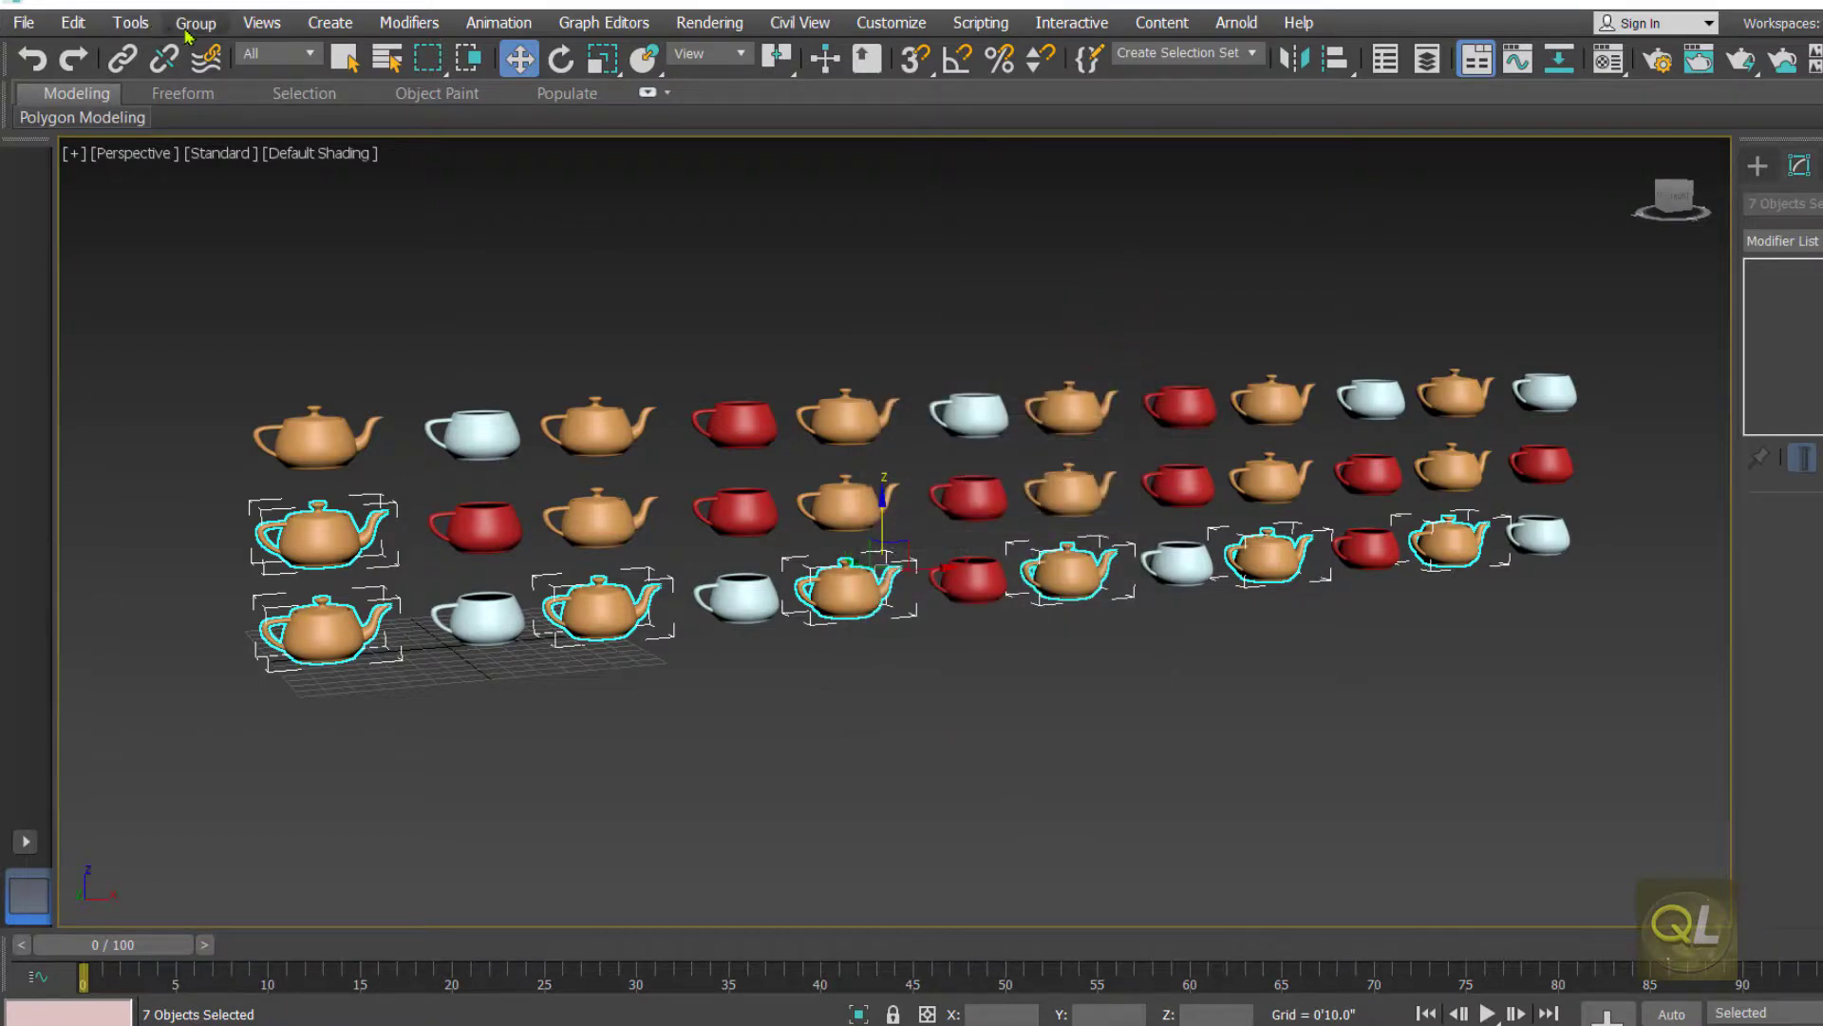
# - Examine the pot names in the Select From Scene list, close it without changing the selection, and deselect everything in the viewport
pyautogui.click(387, 58)
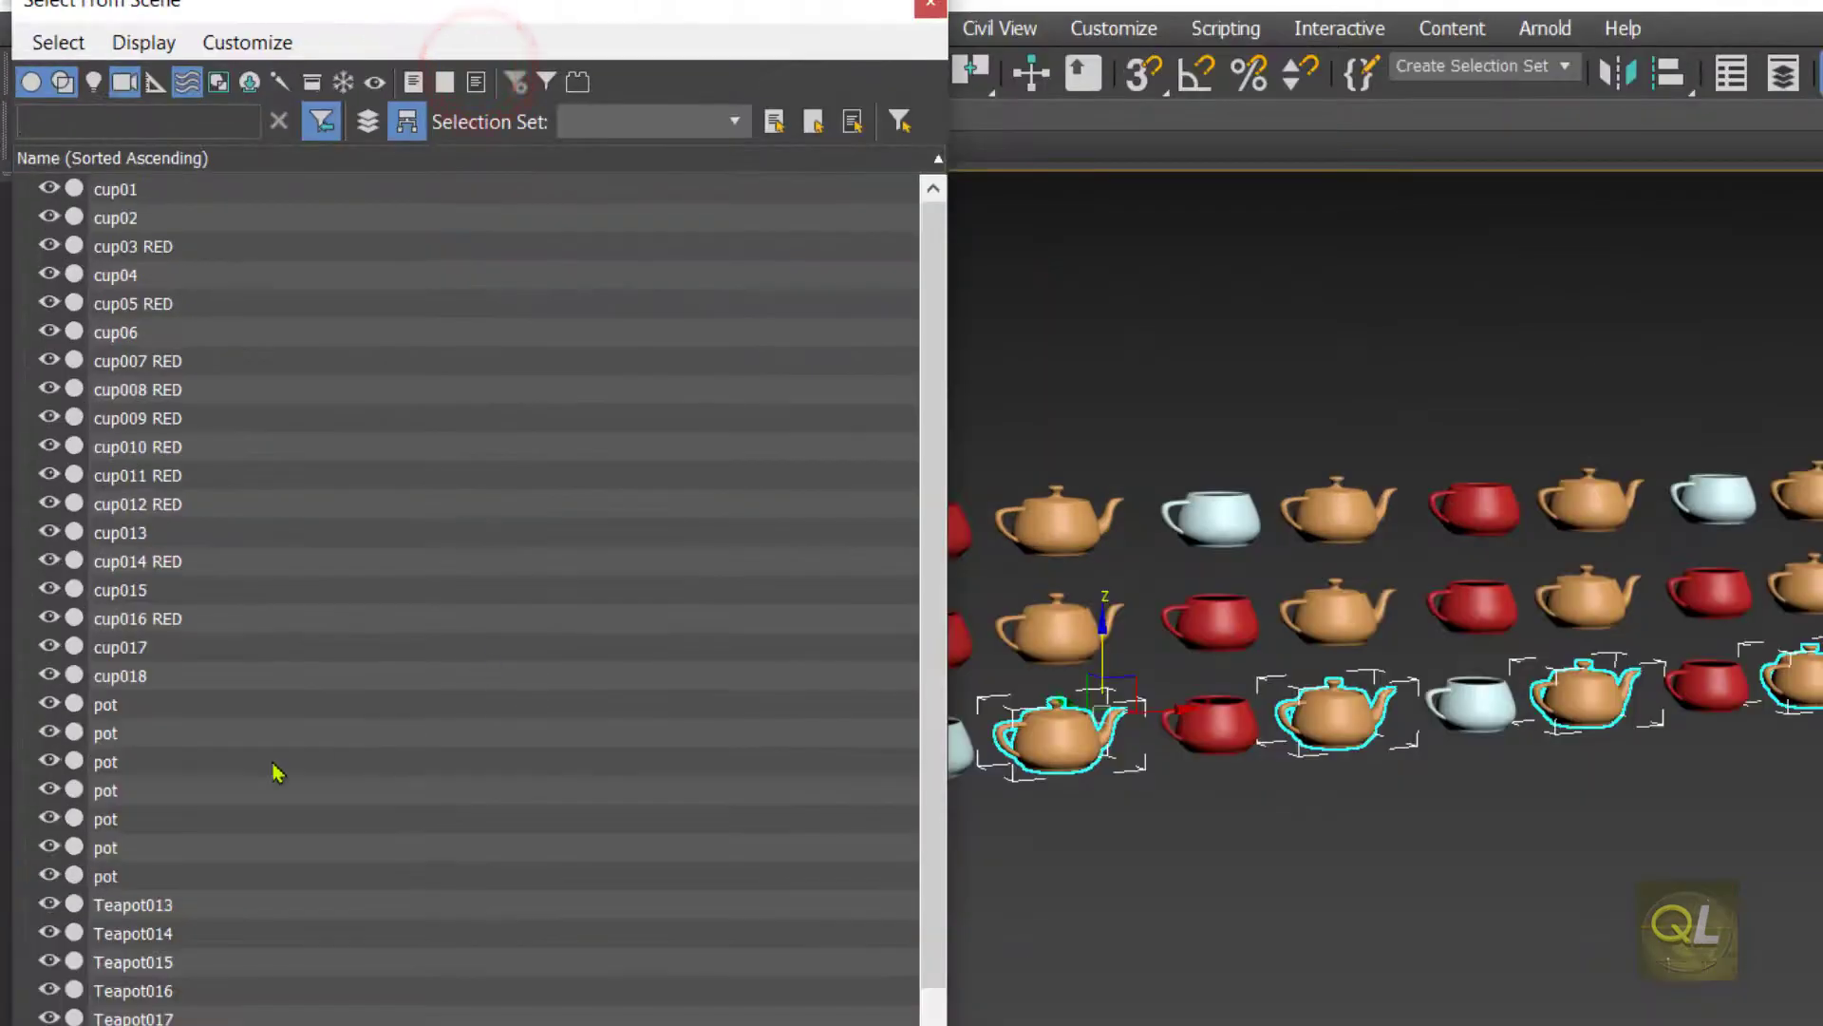
pyautogui.click(105, 566)
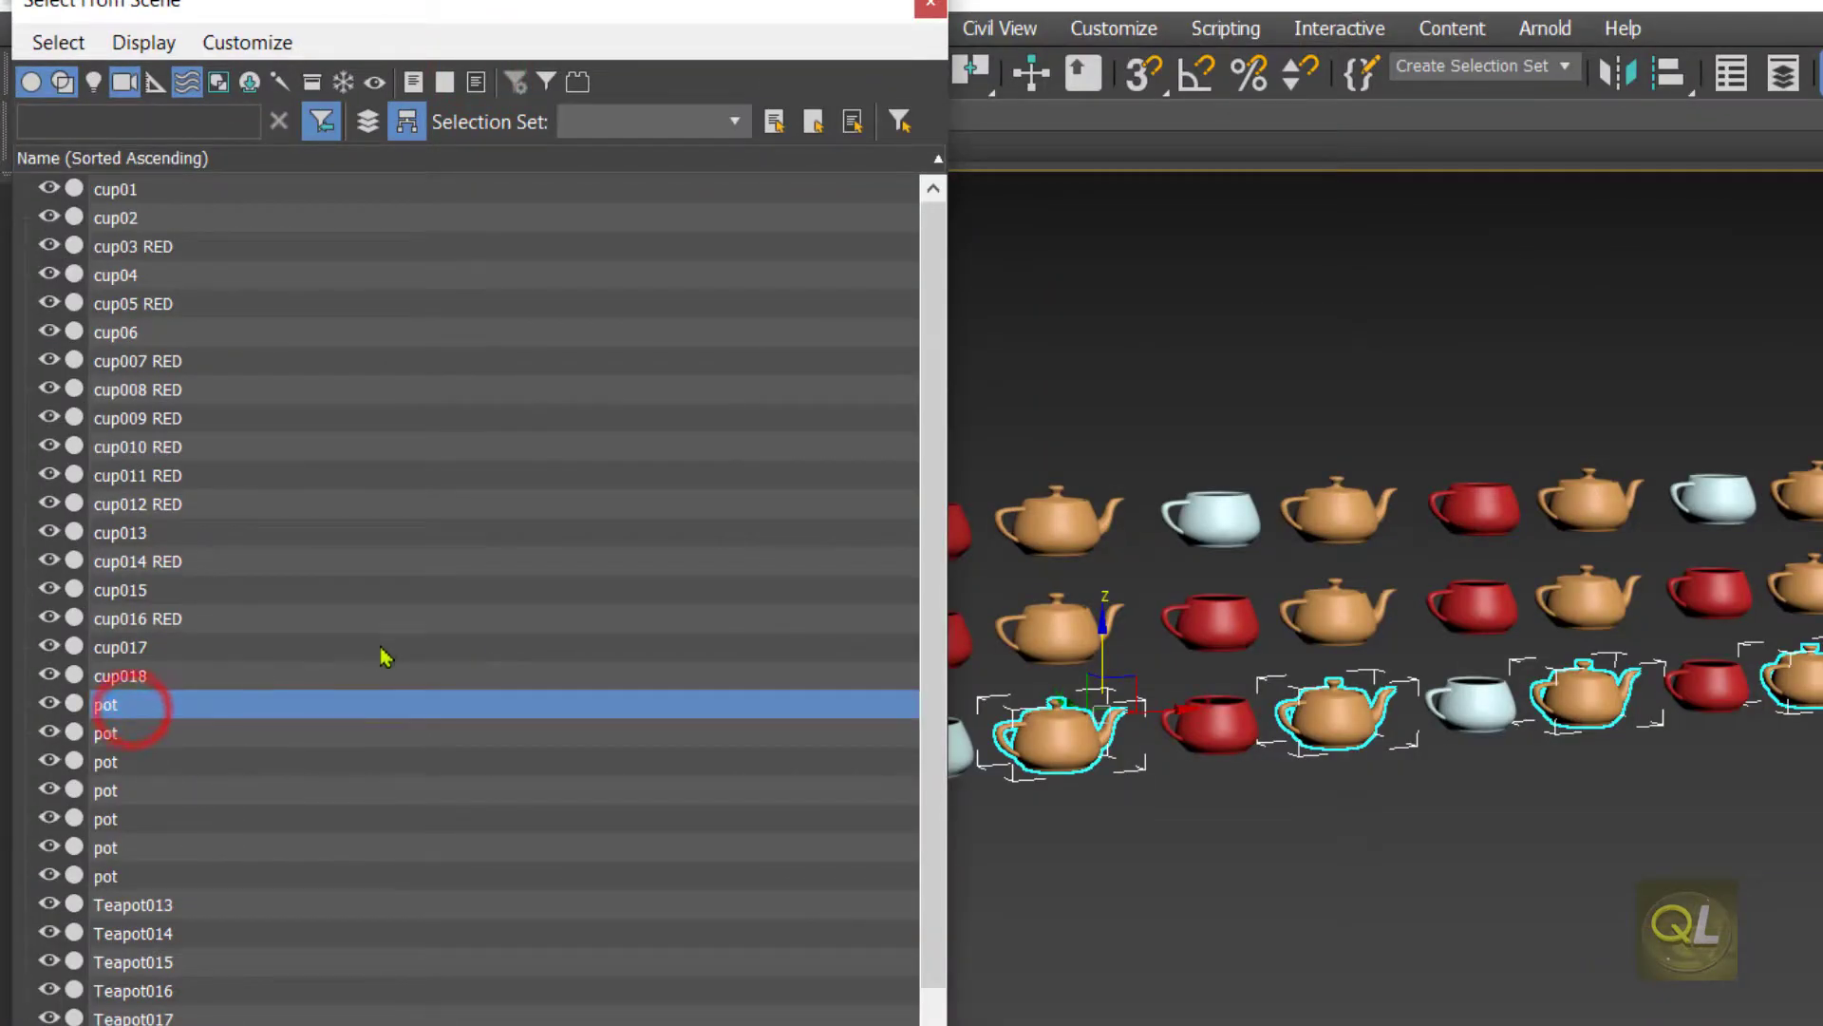
pyautogui.scroll(-2, 244, 731)
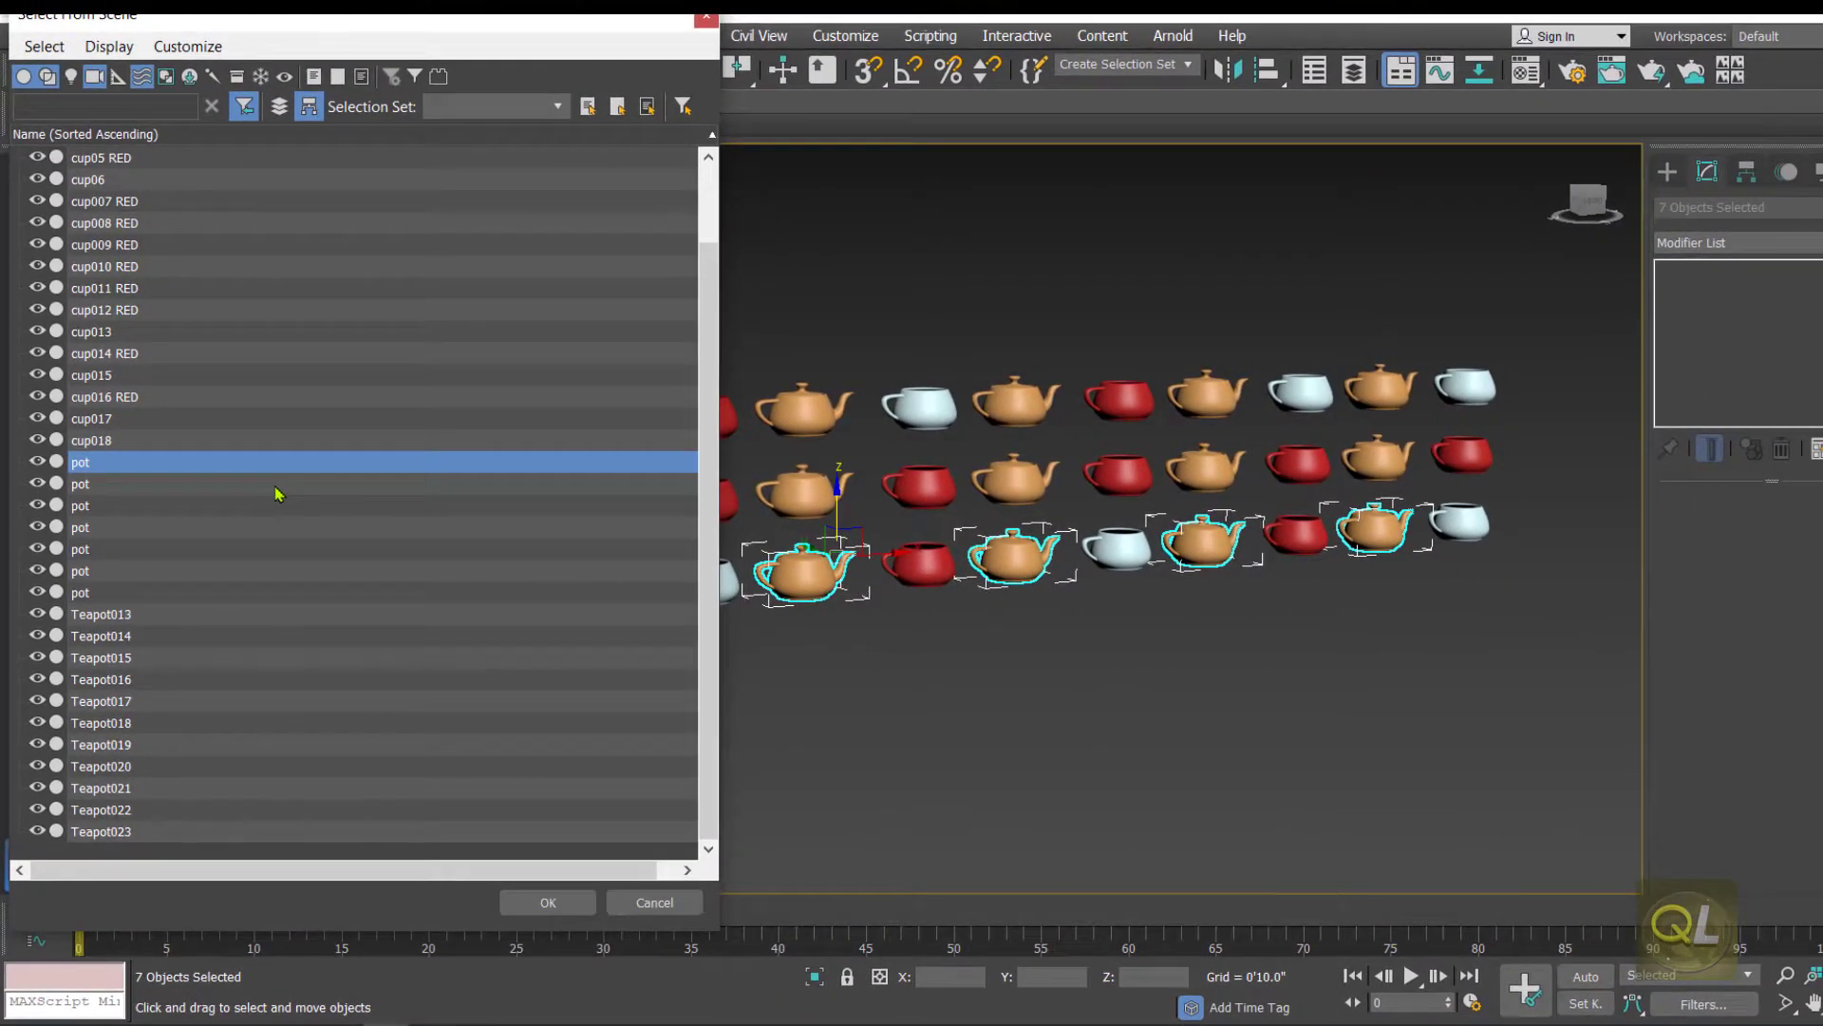
pyautogui.scroll(2, 273, 457)
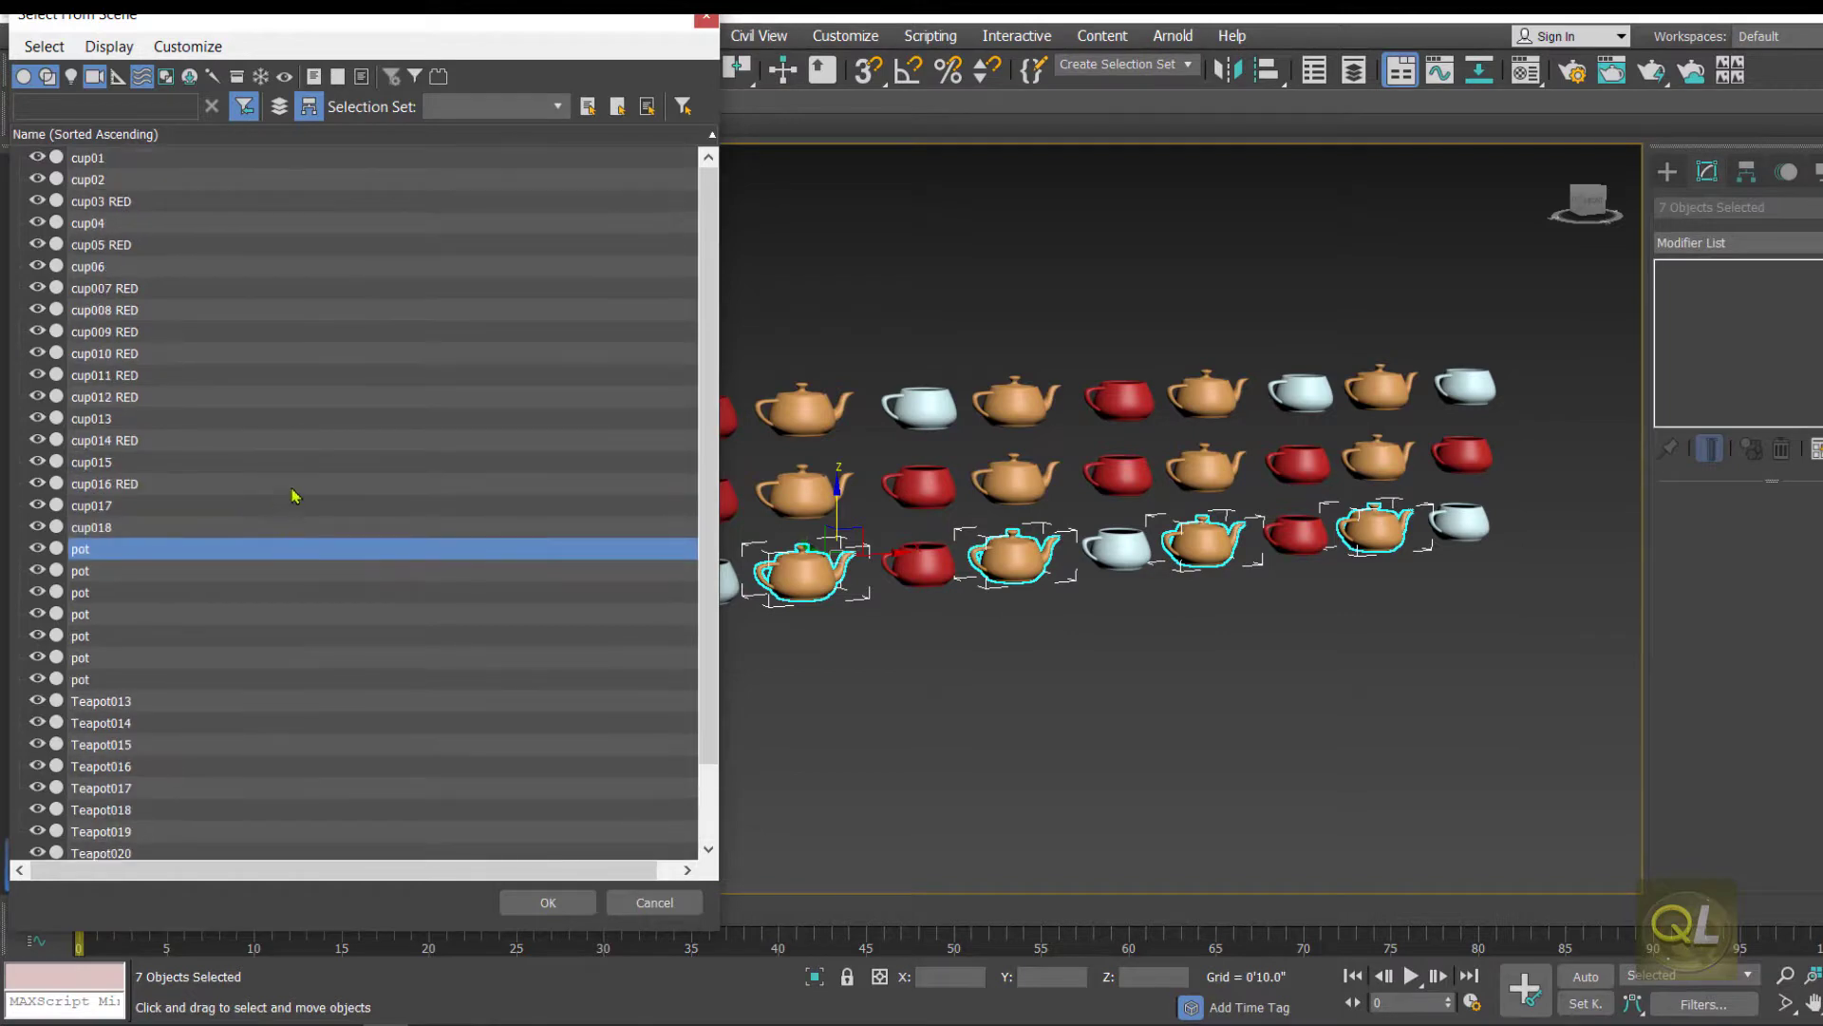
pyautogui.press('Escape')
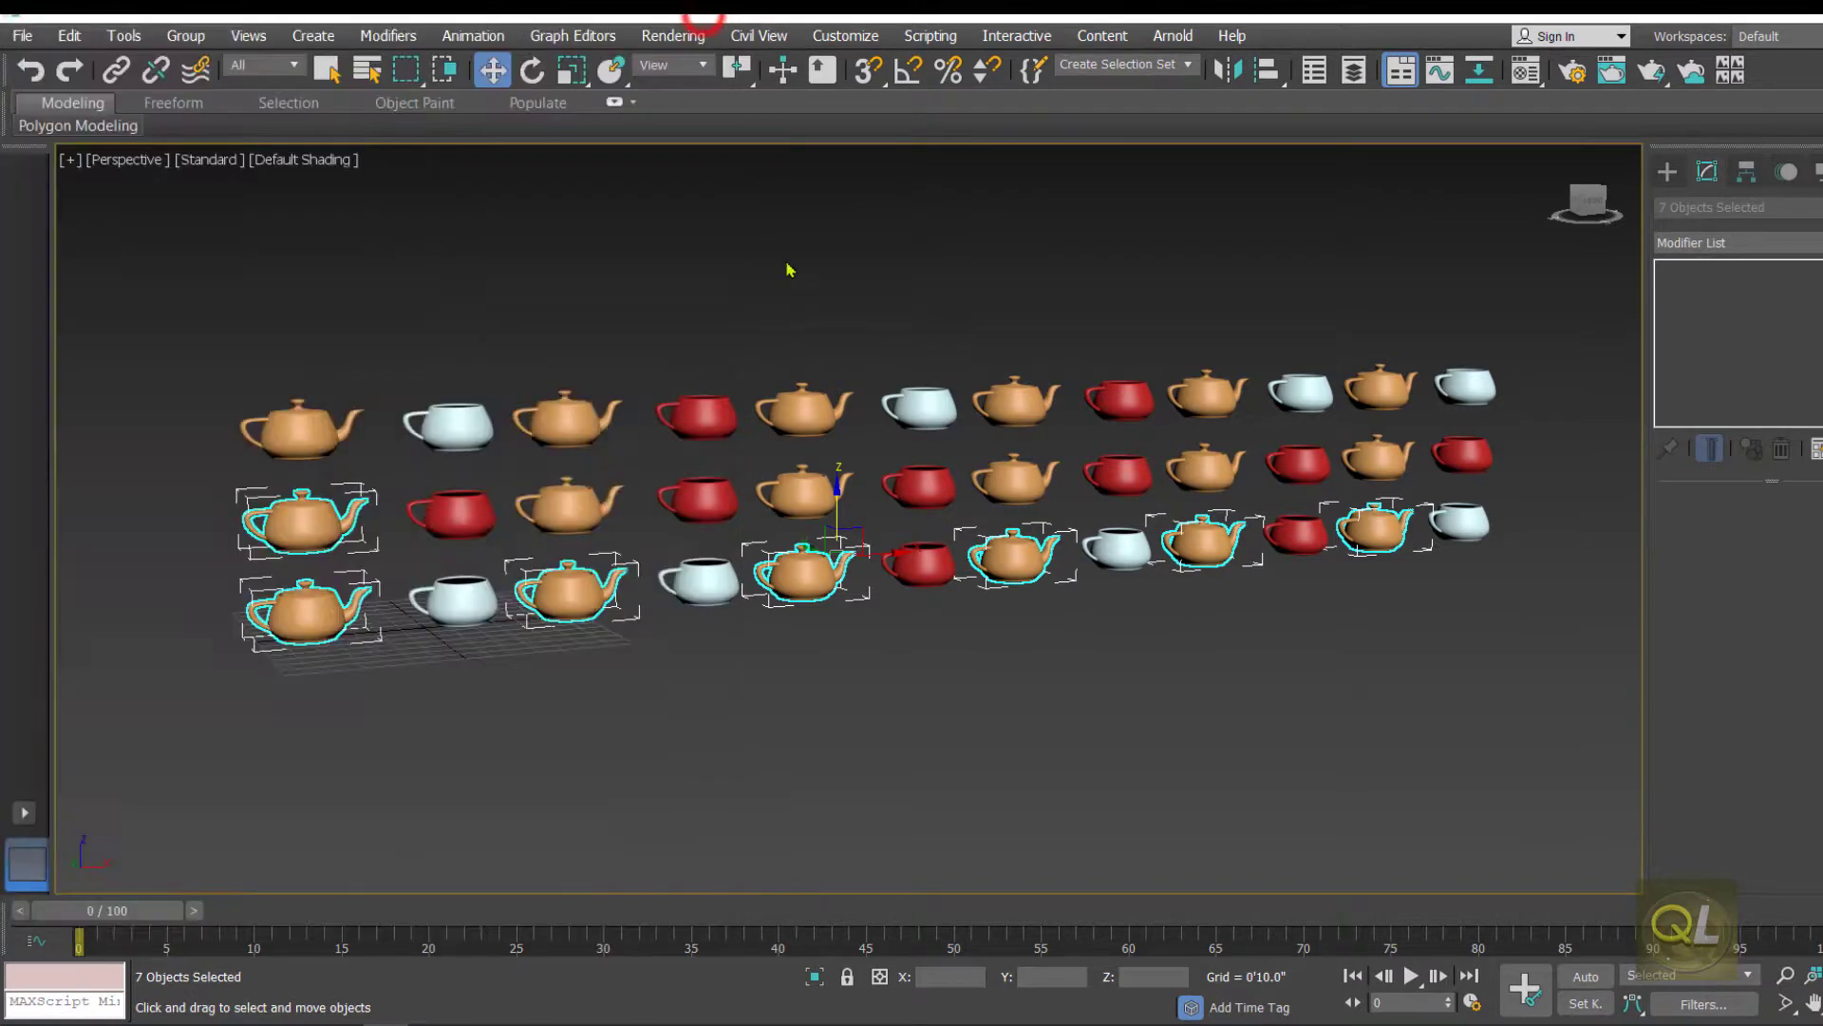
pyautogui.click(700, 264)
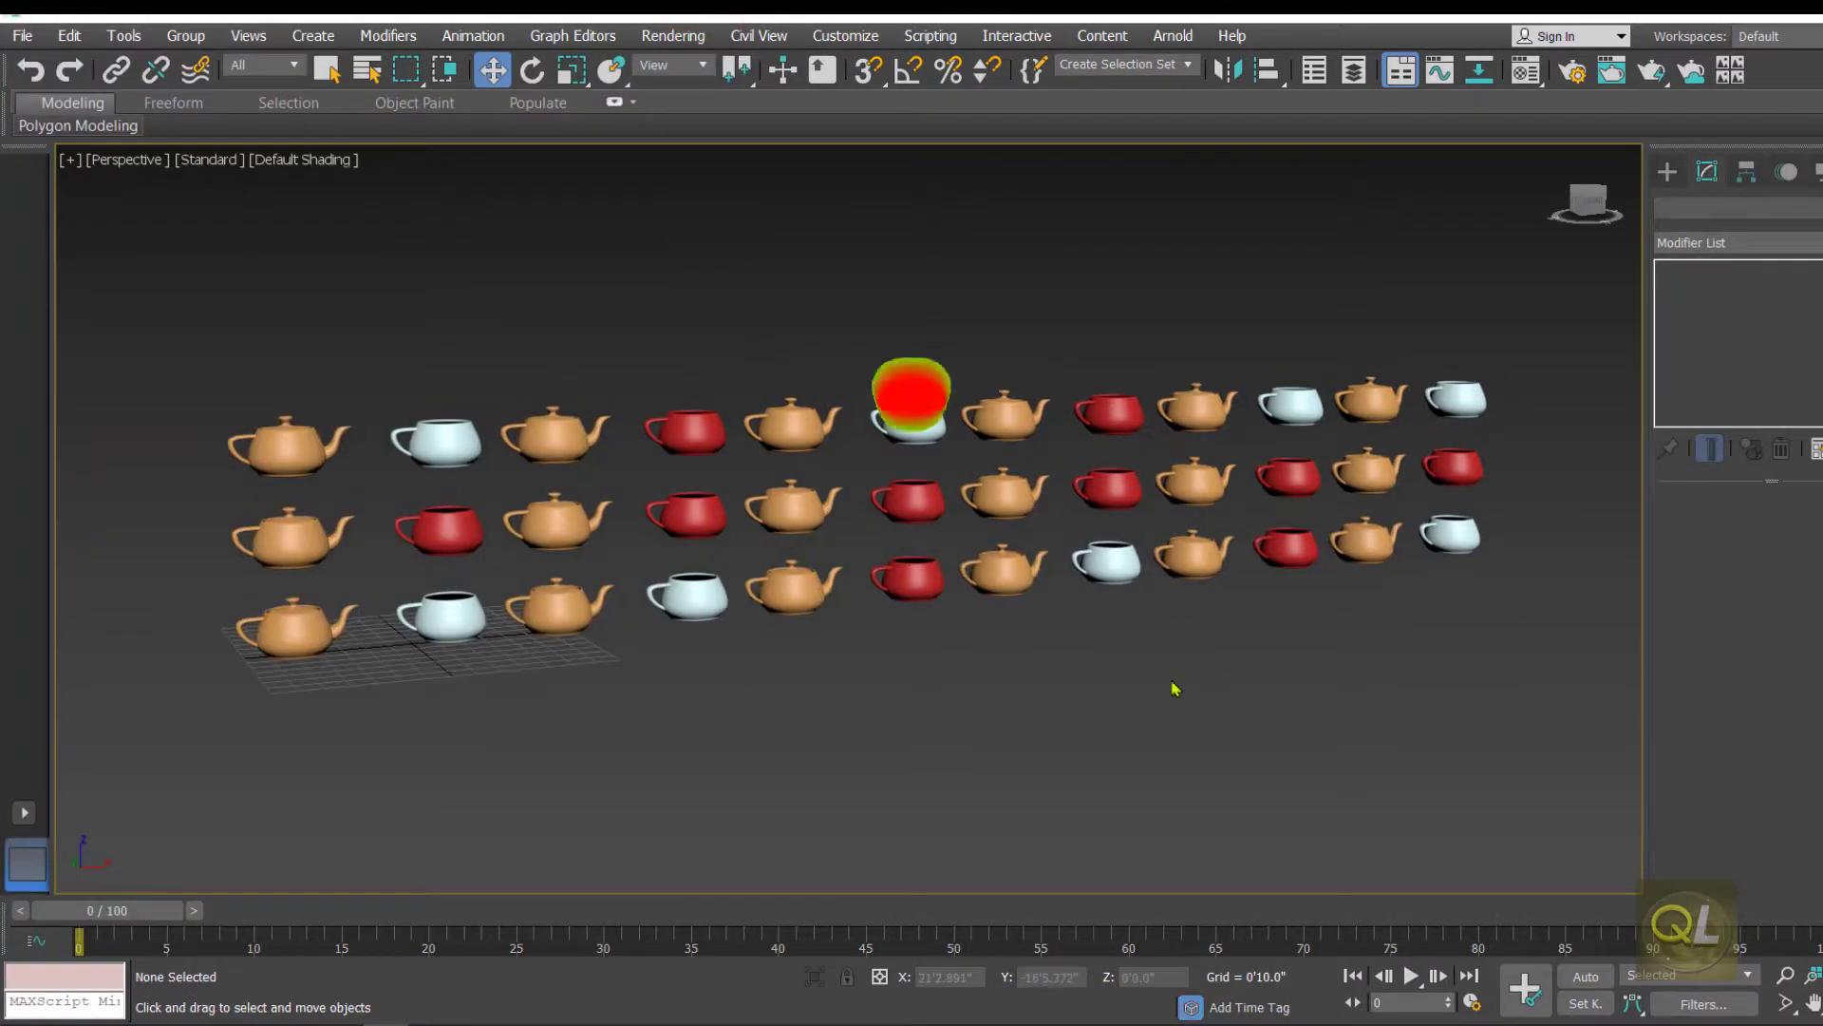